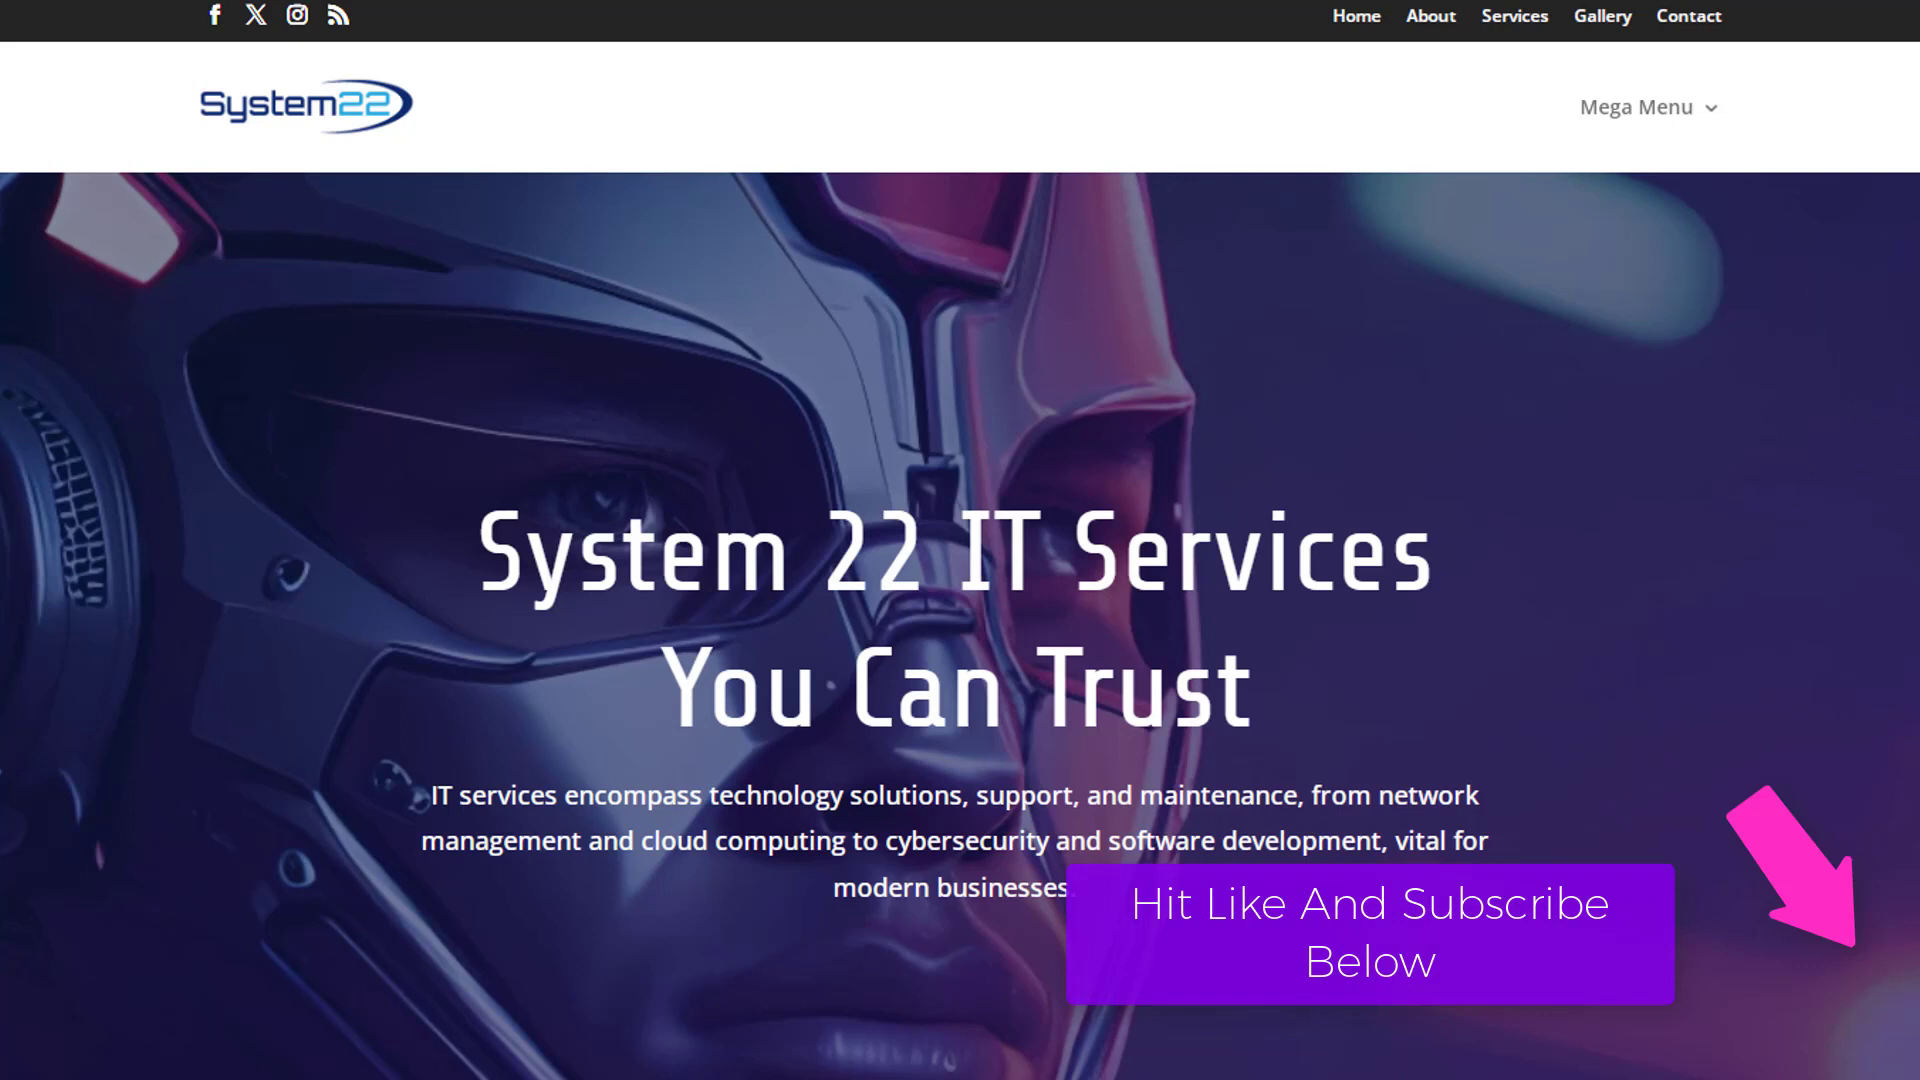
Step: Preview the existing mega menu under What We Do on the live site
mouse_move(1680, 125)
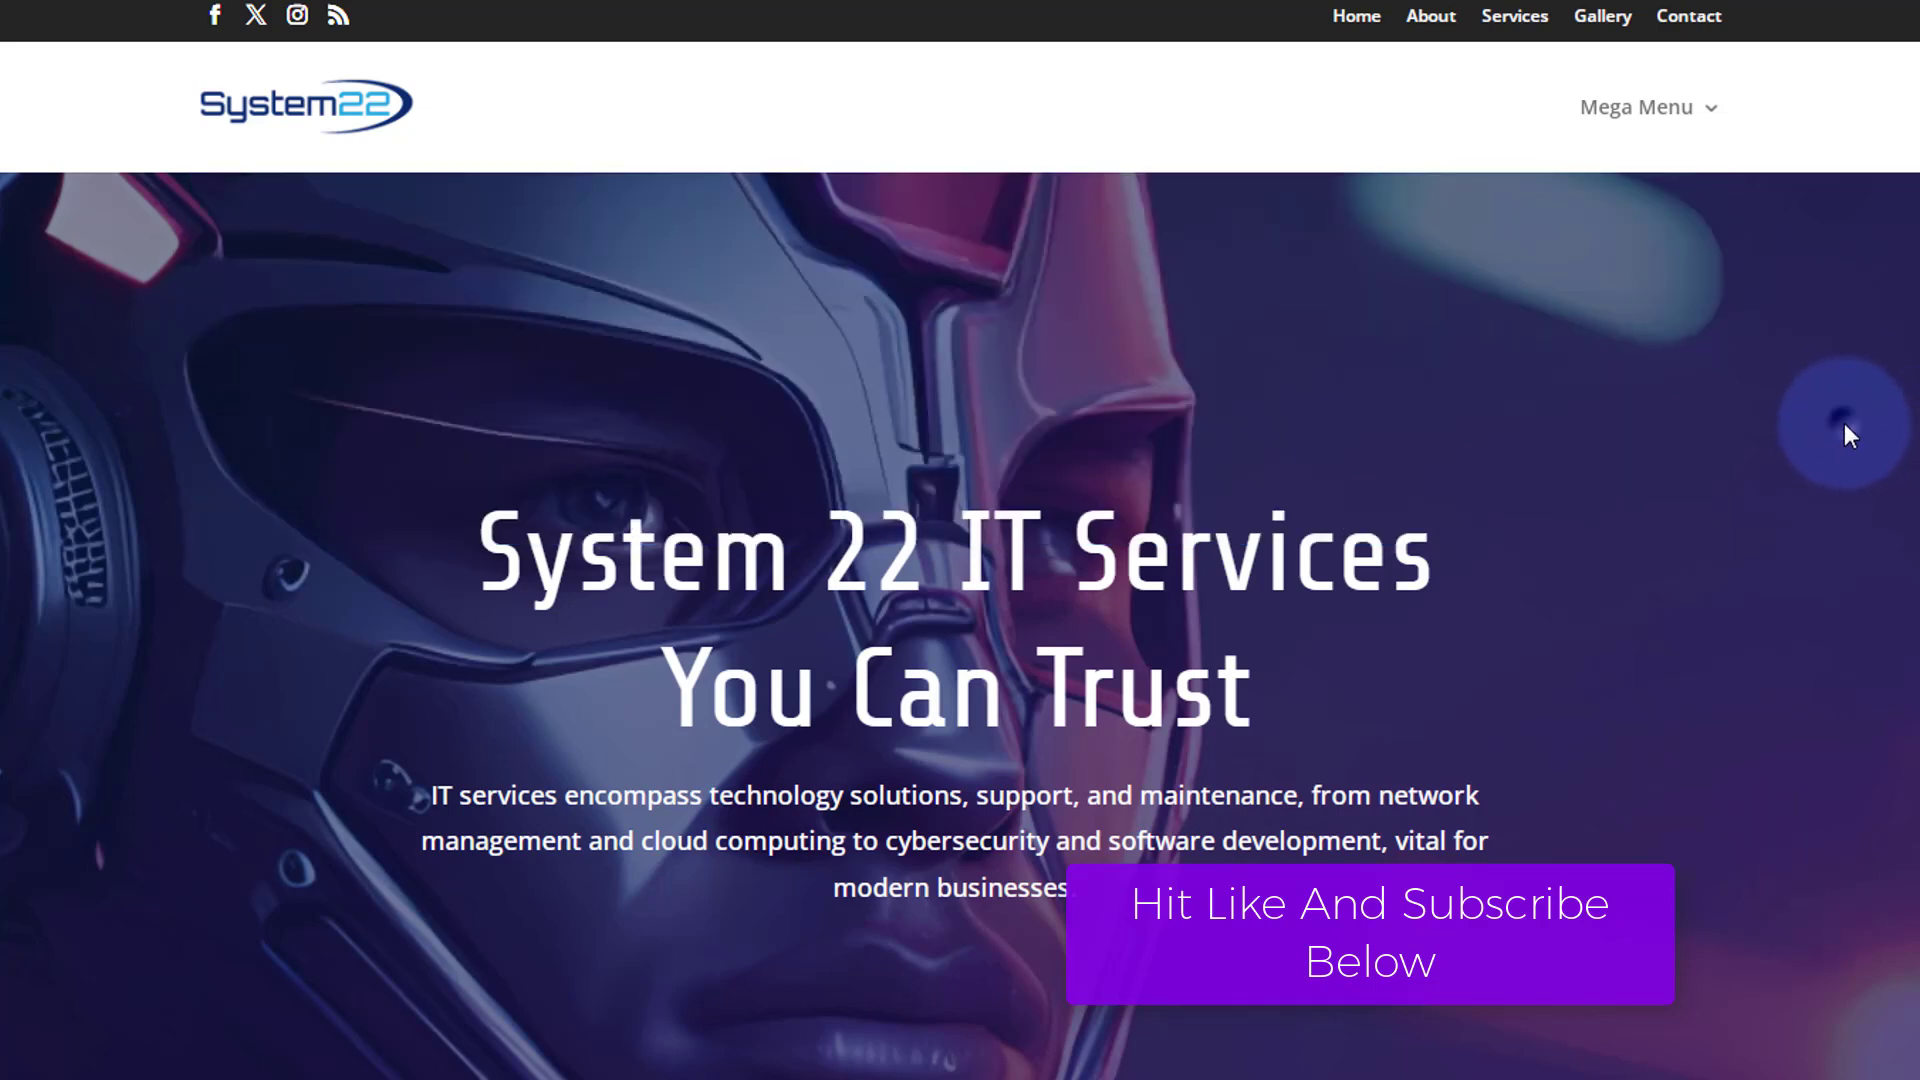
scroll(1844, 423, "down", 10)
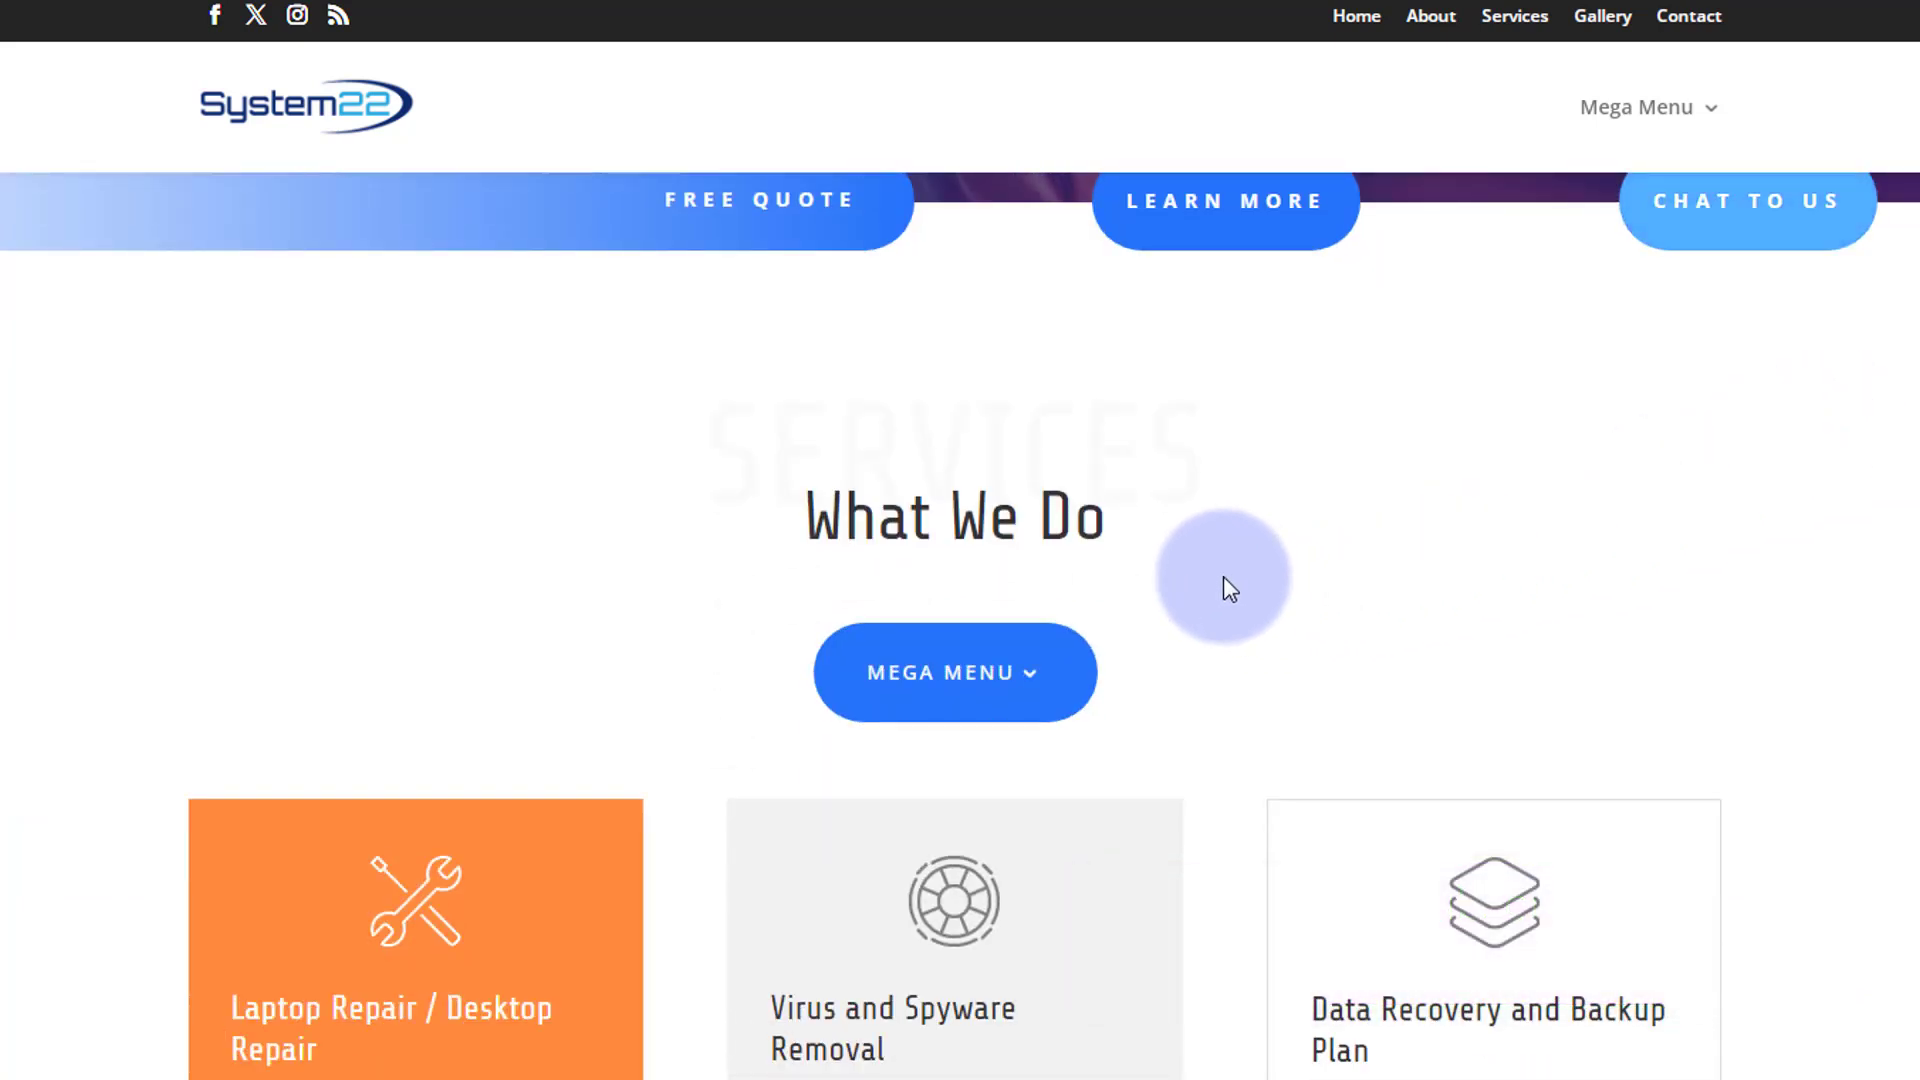
left_click(1025, 695)
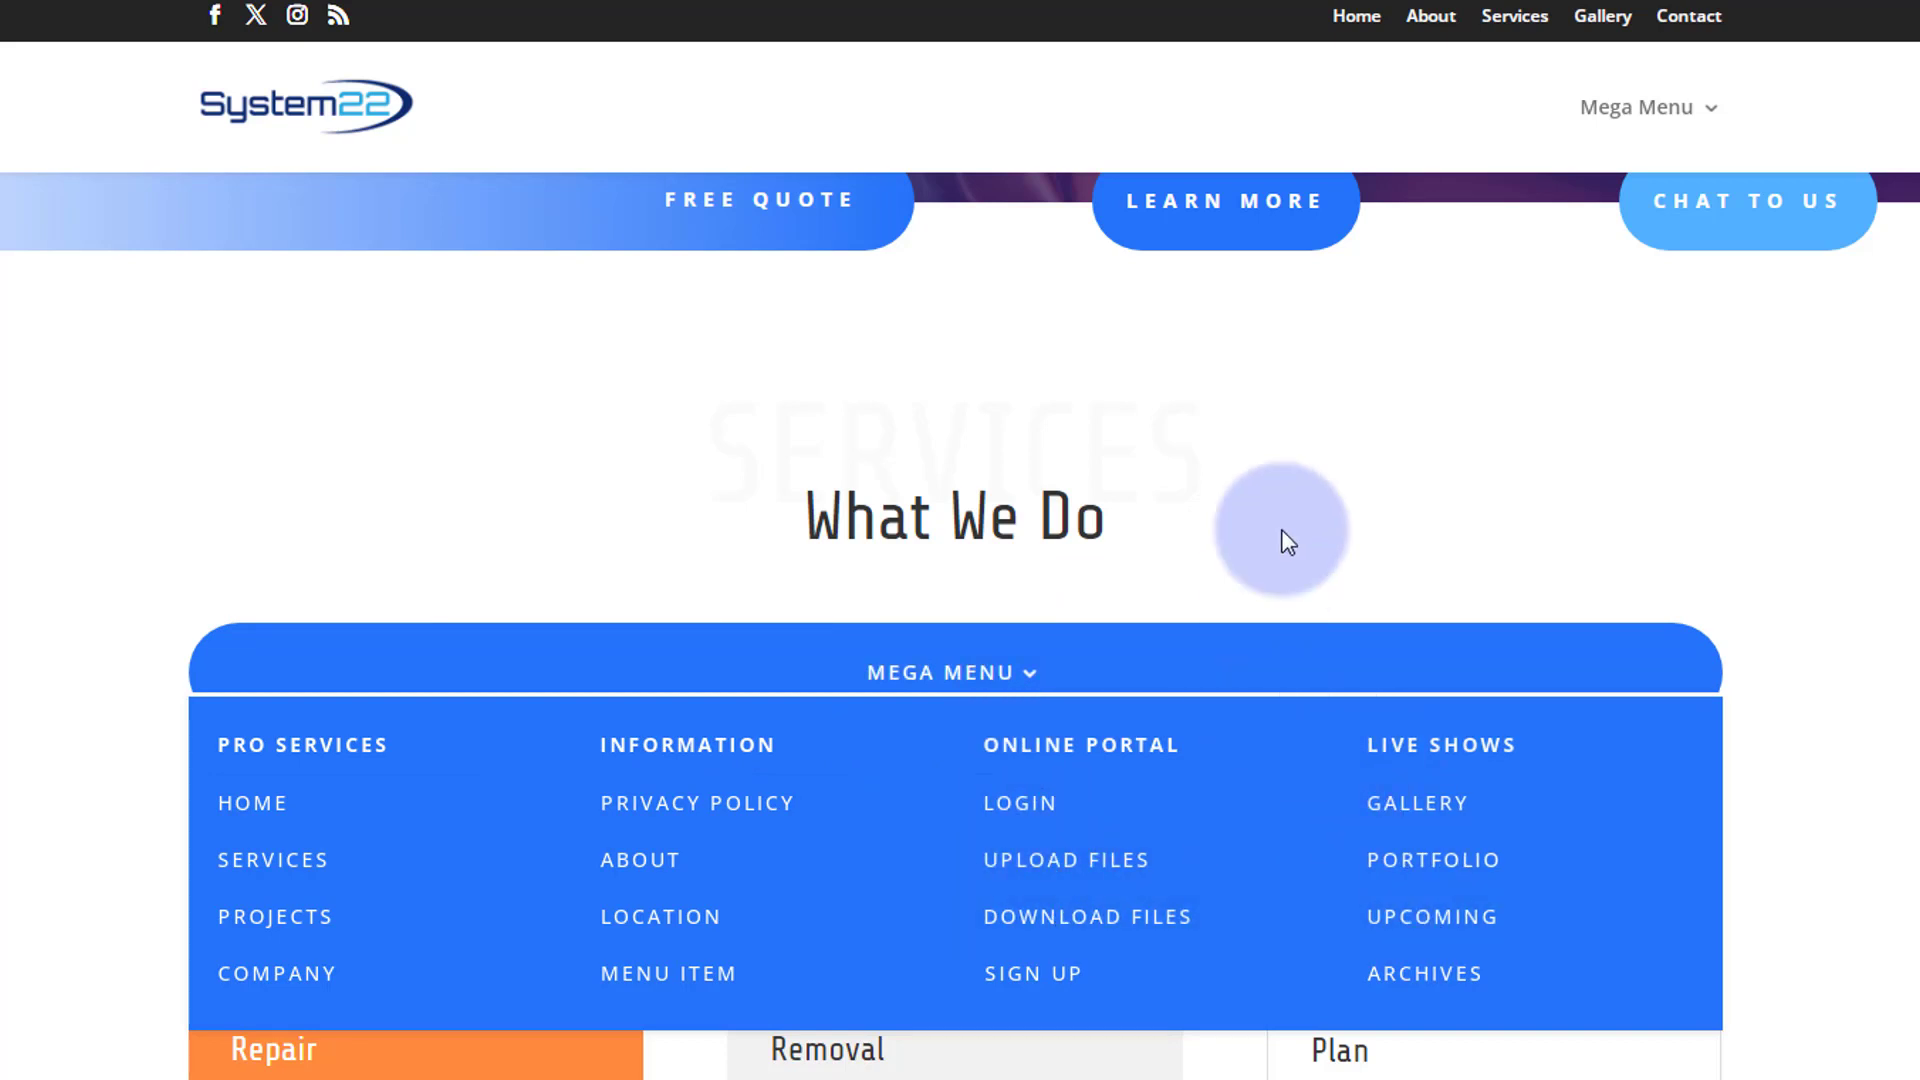
scroll(1295, 507, "up", 7)
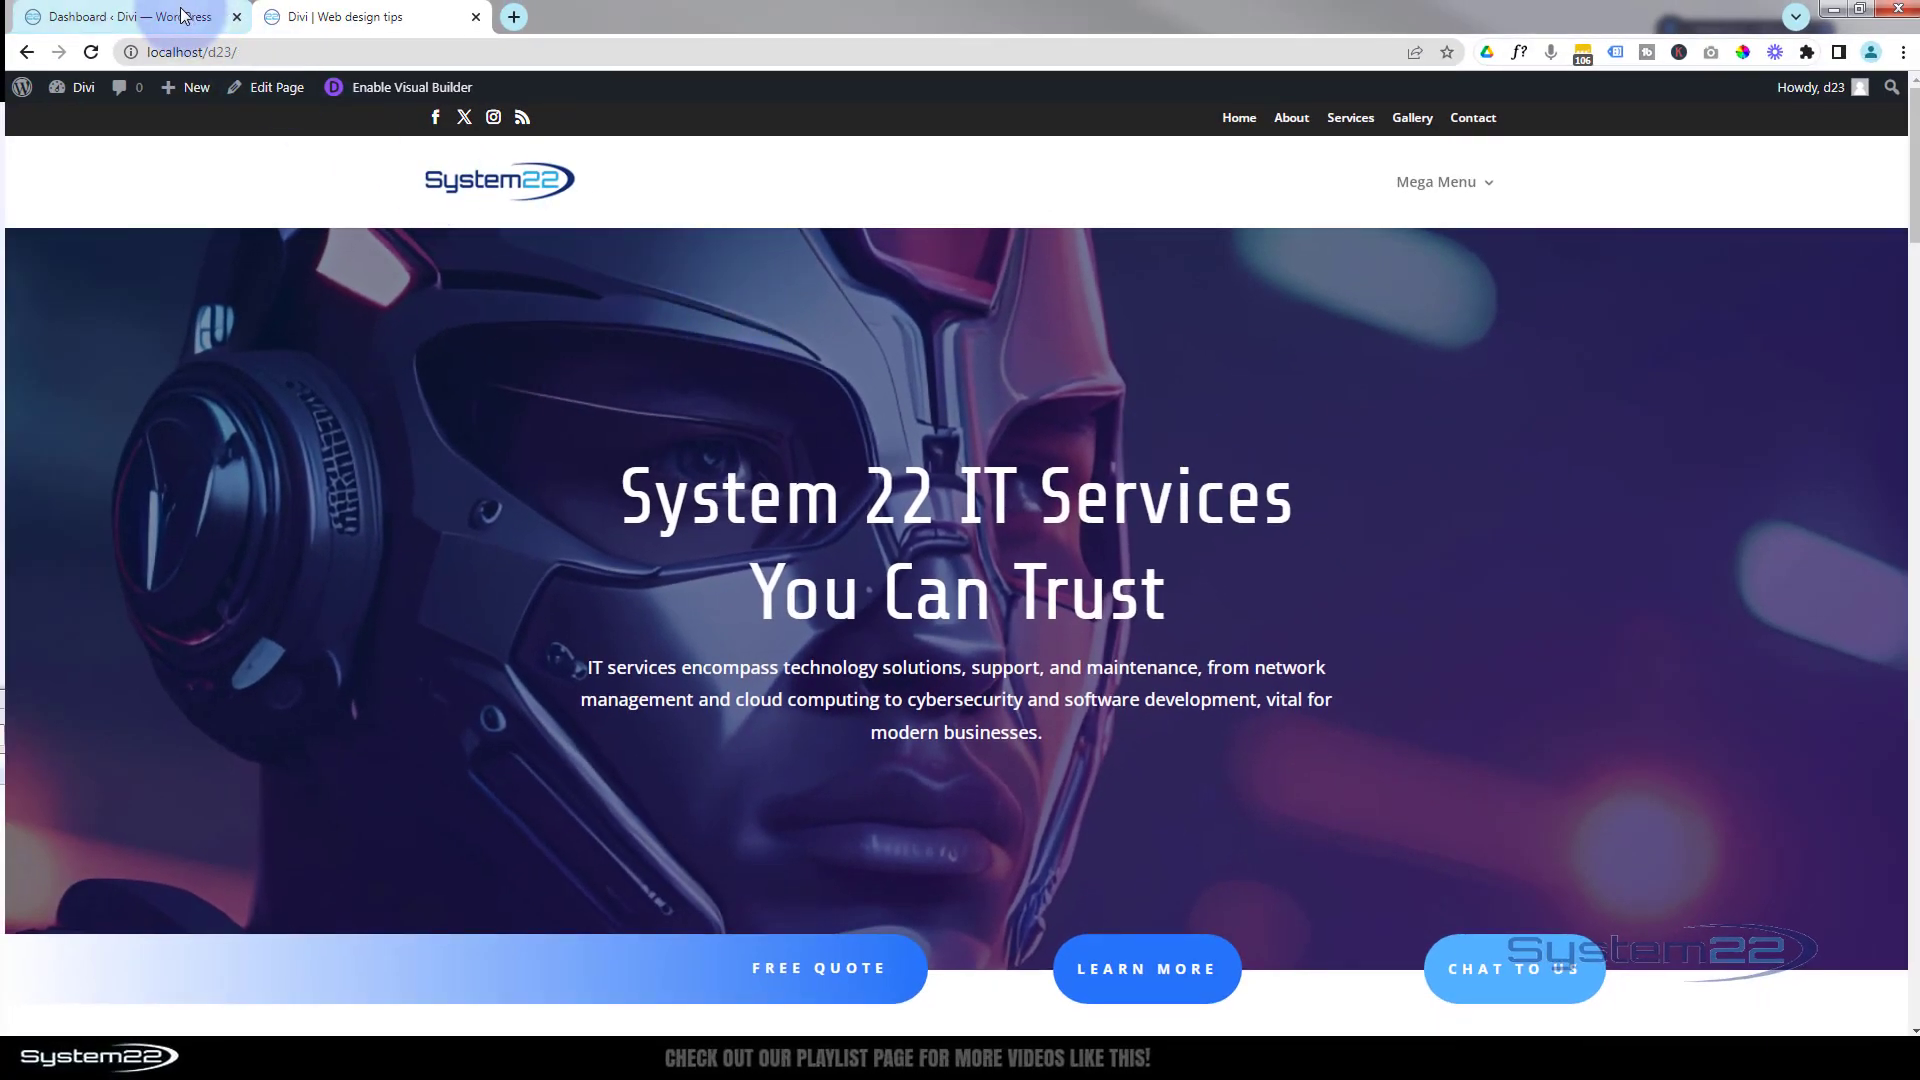
Step: Start a new menu in Appearance > Menus and name it 'New MM'
left_click(182, 15)
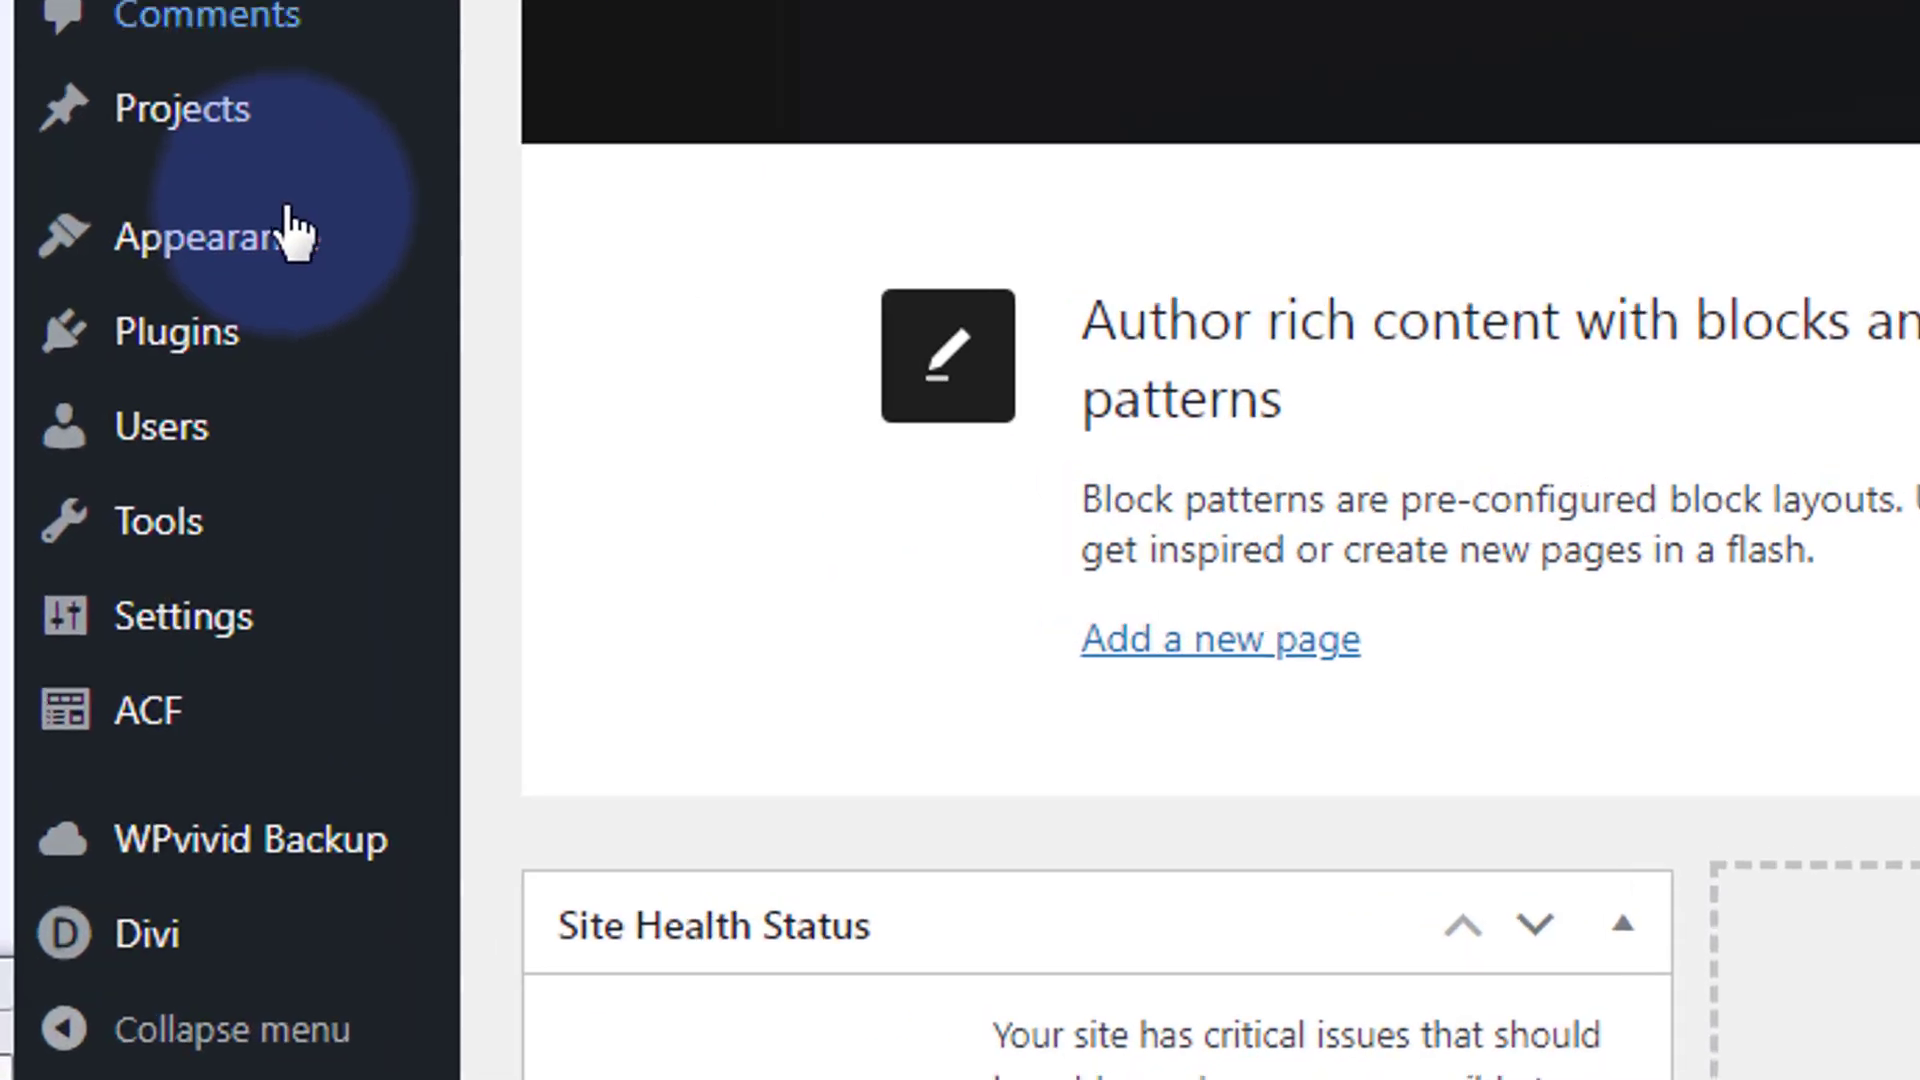
mouse_move(104, 436)
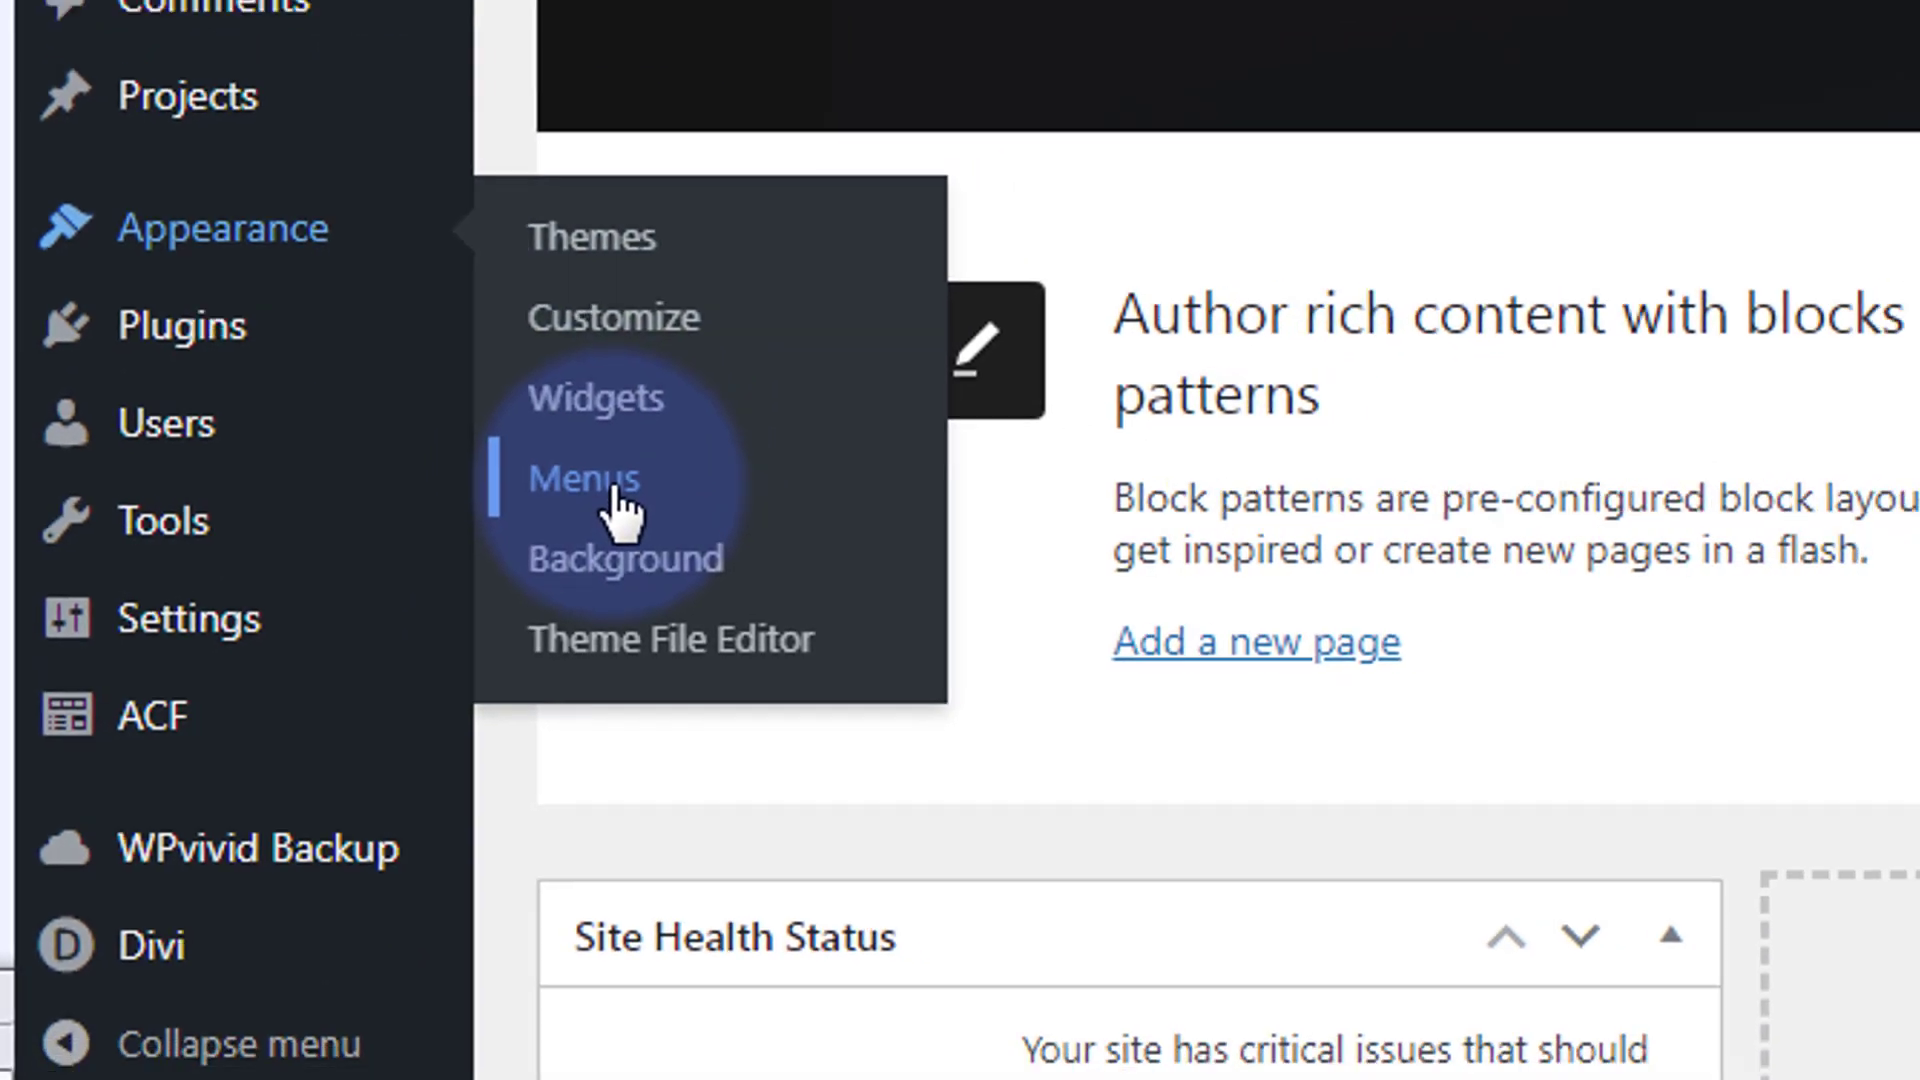
left_click(680, 490)
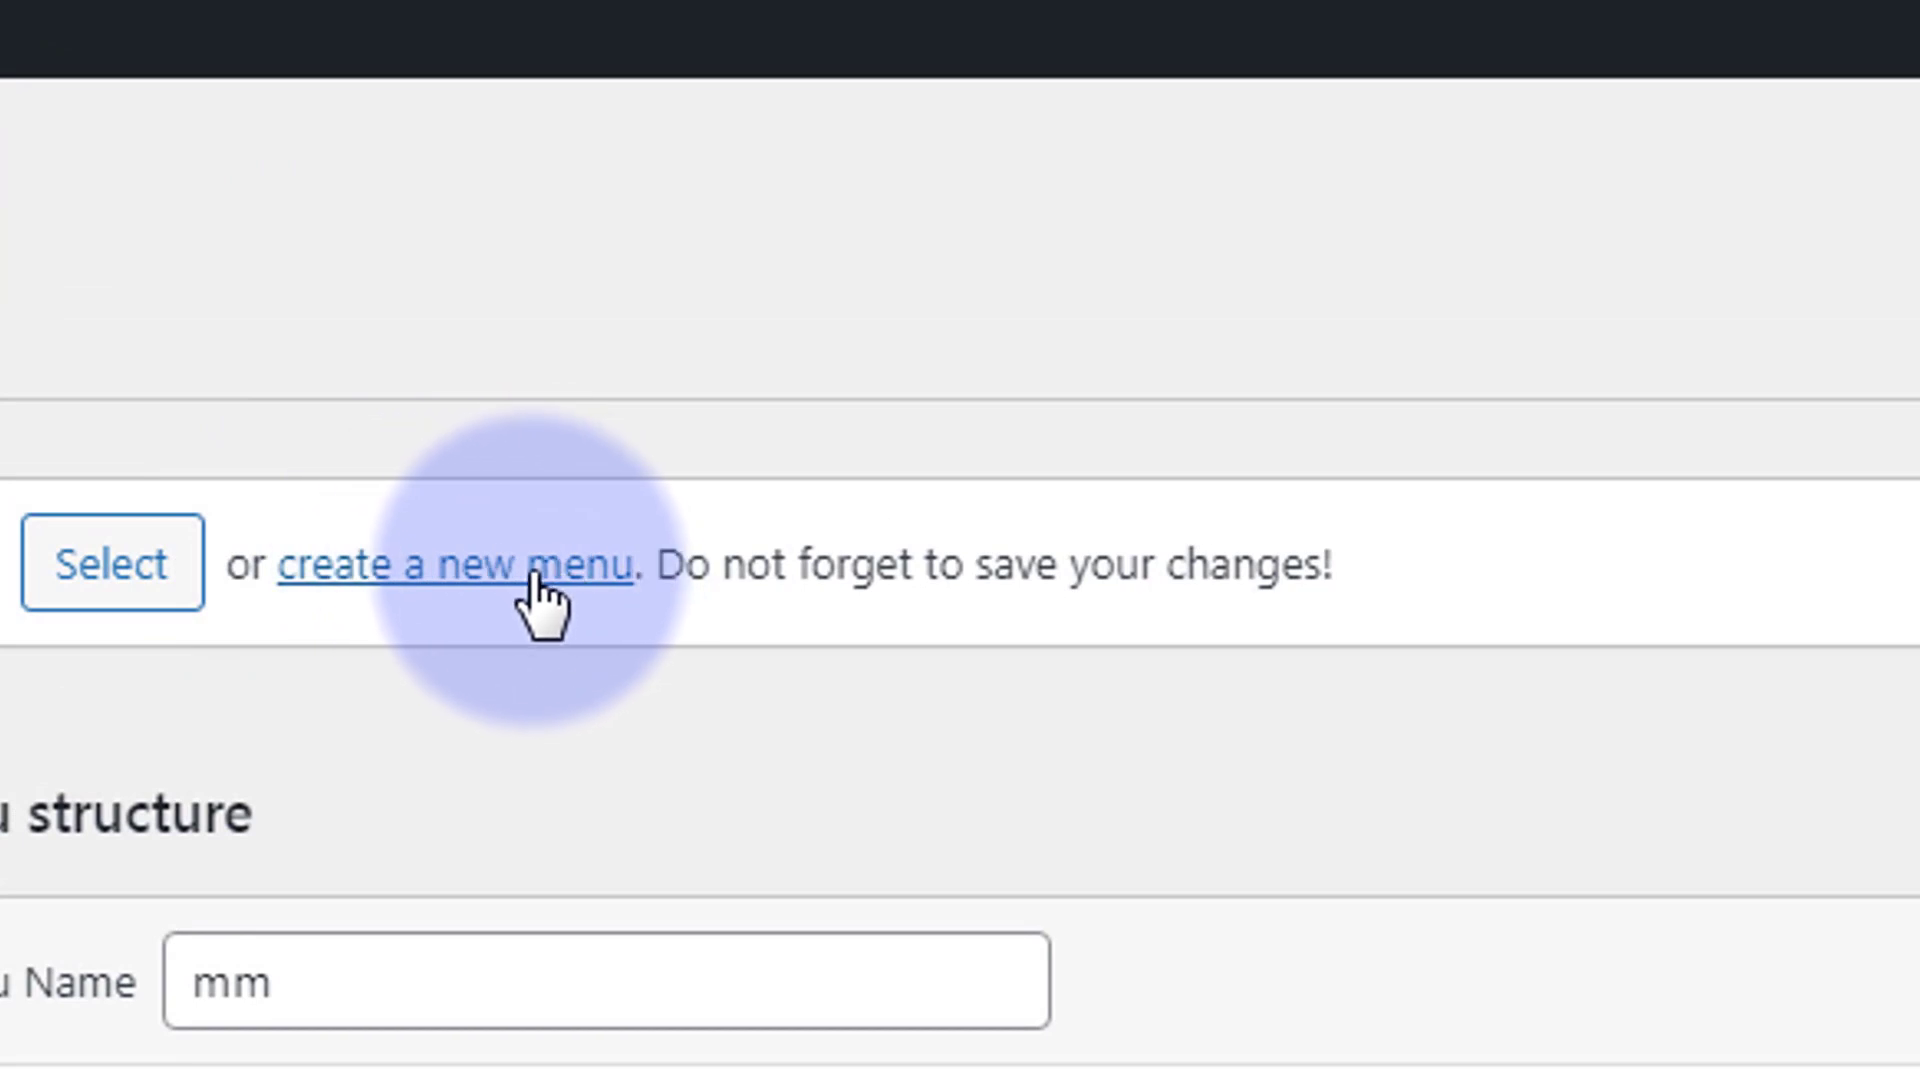
left_click(540, 590)
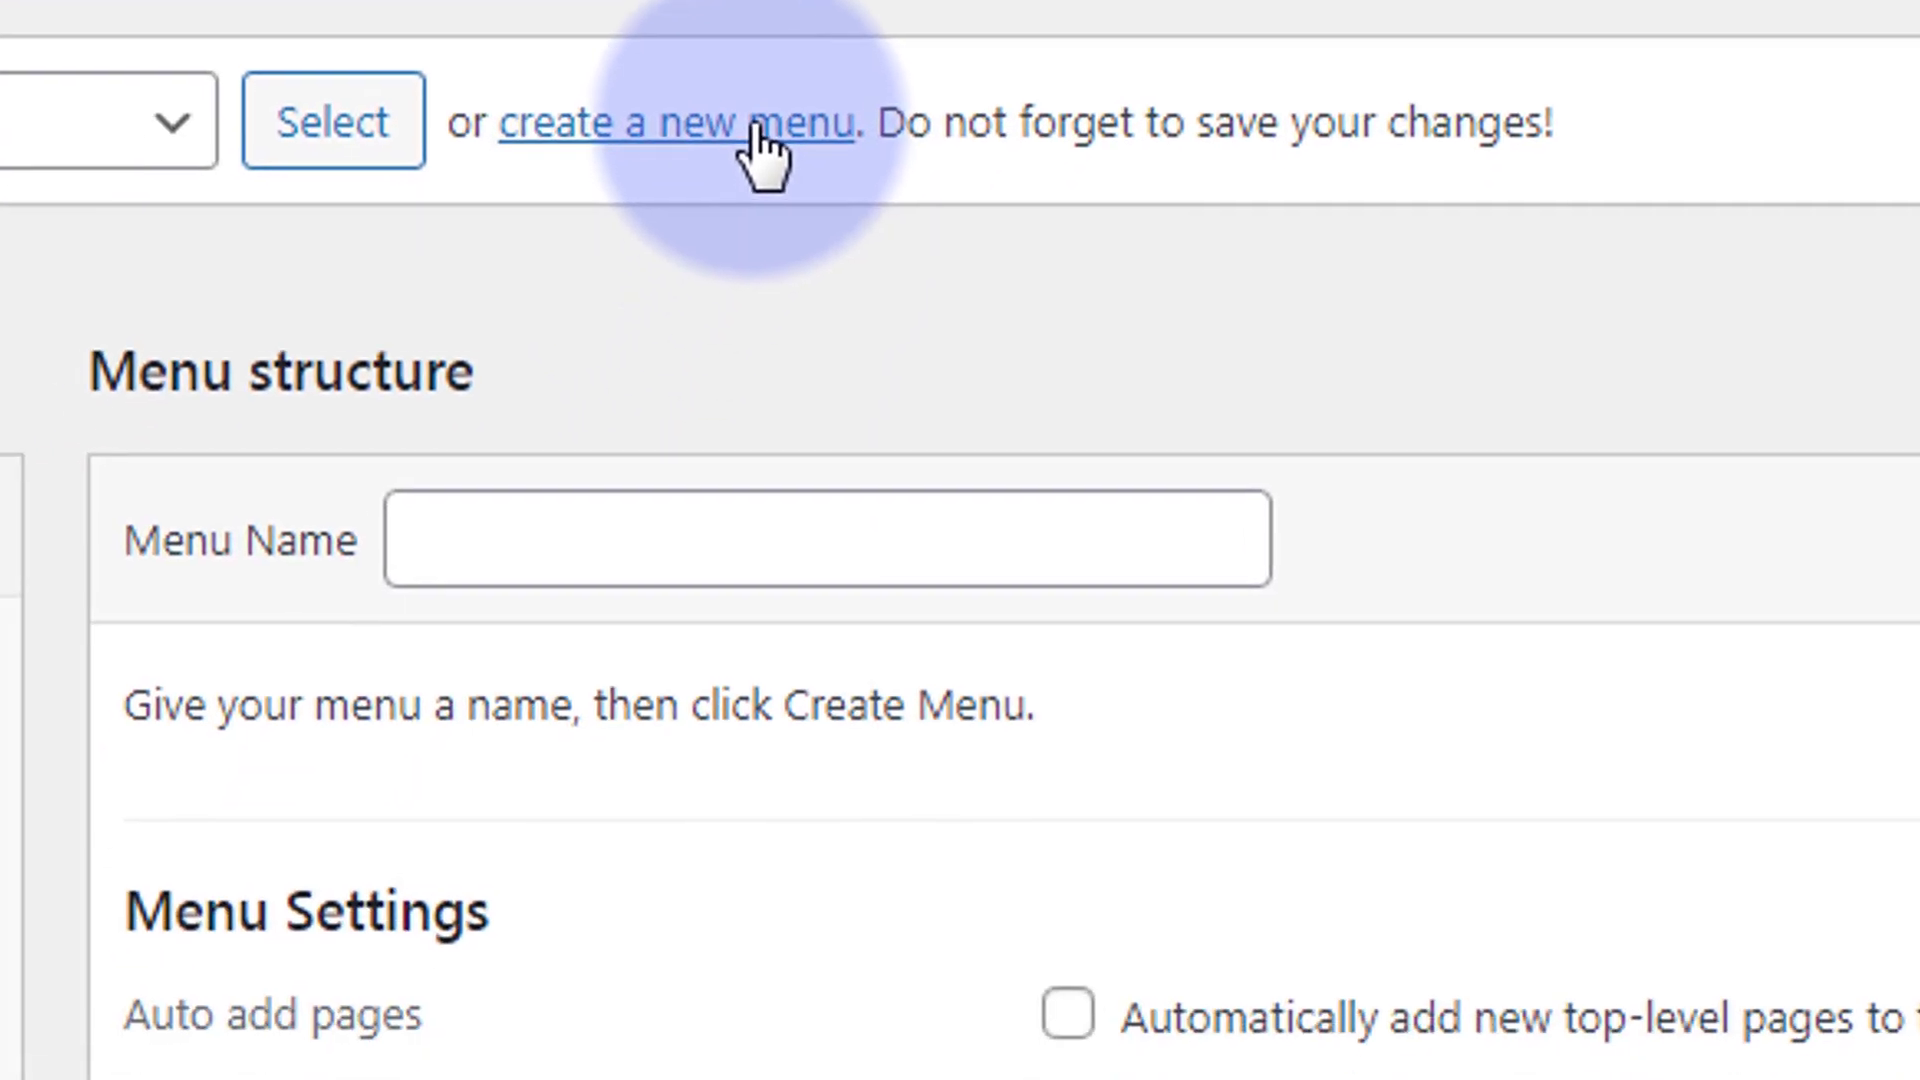
left_click(550, 536)
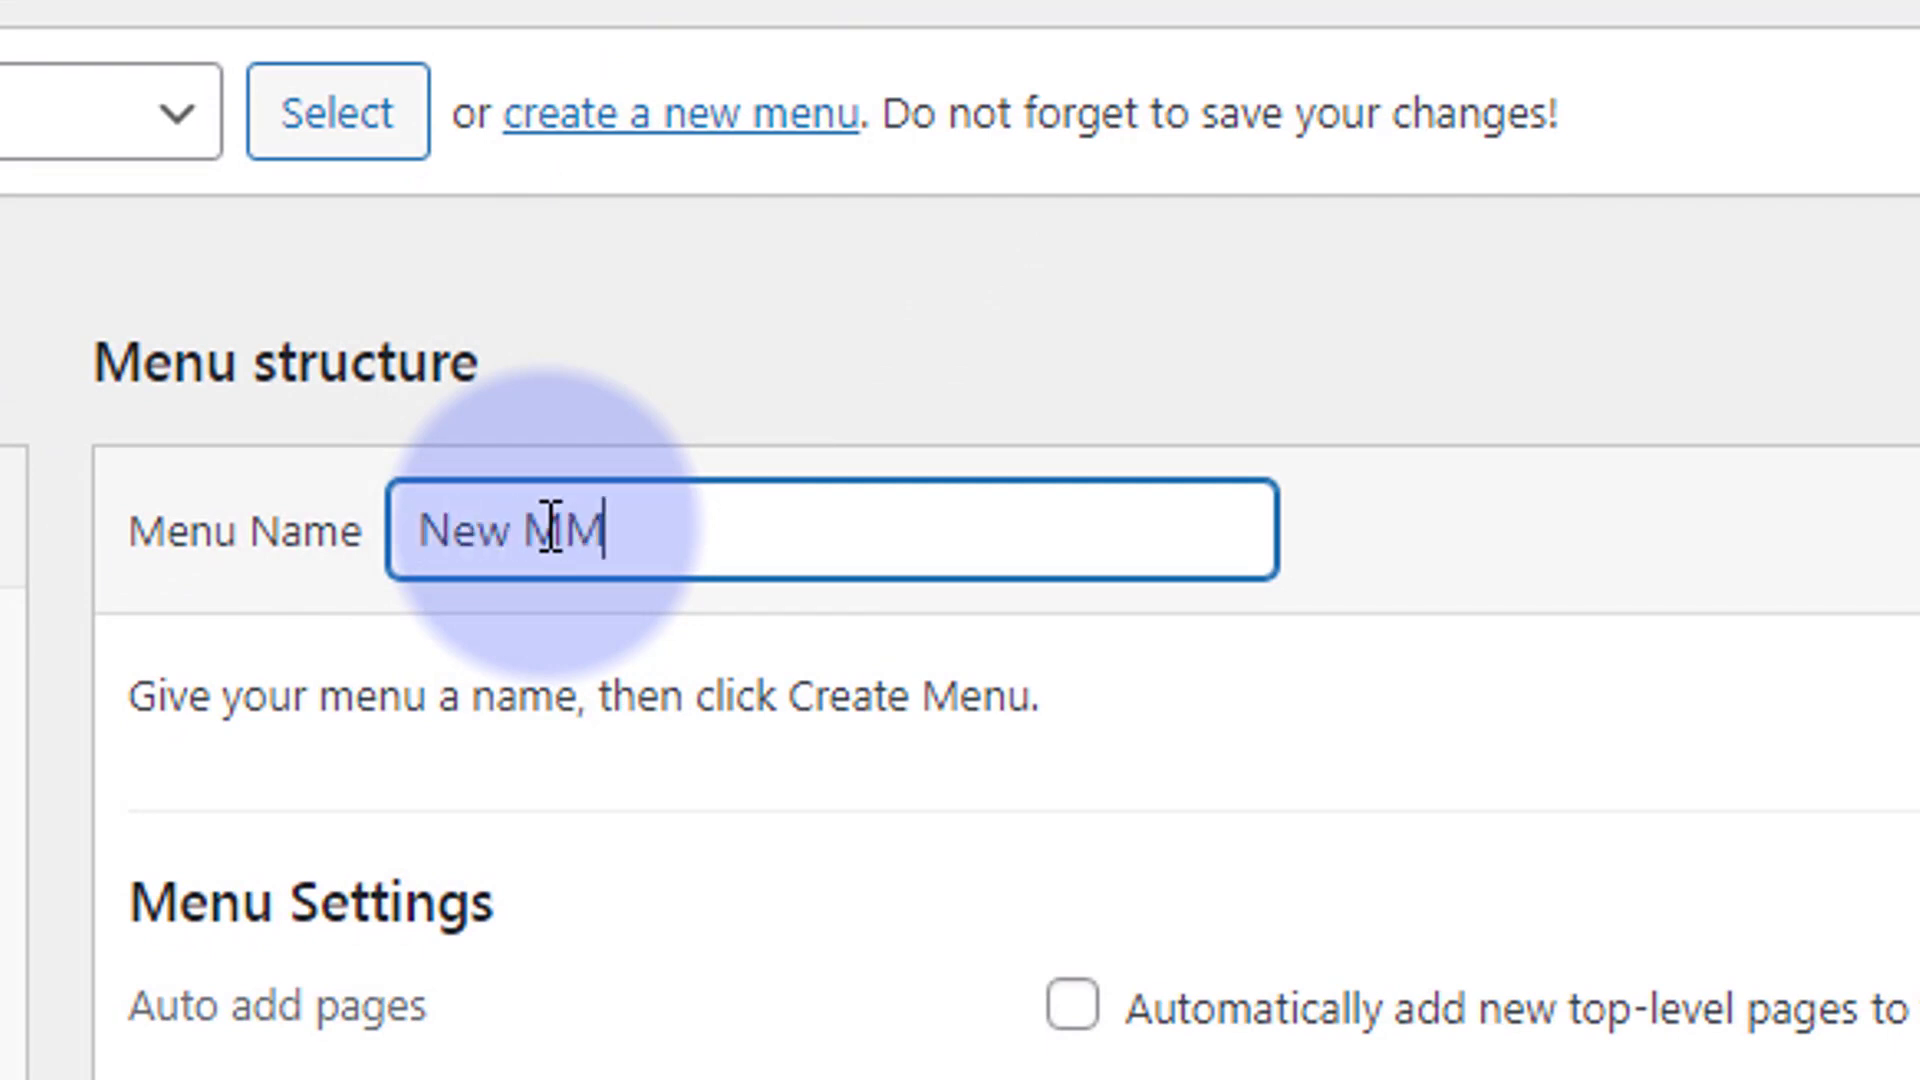
type("New MM")
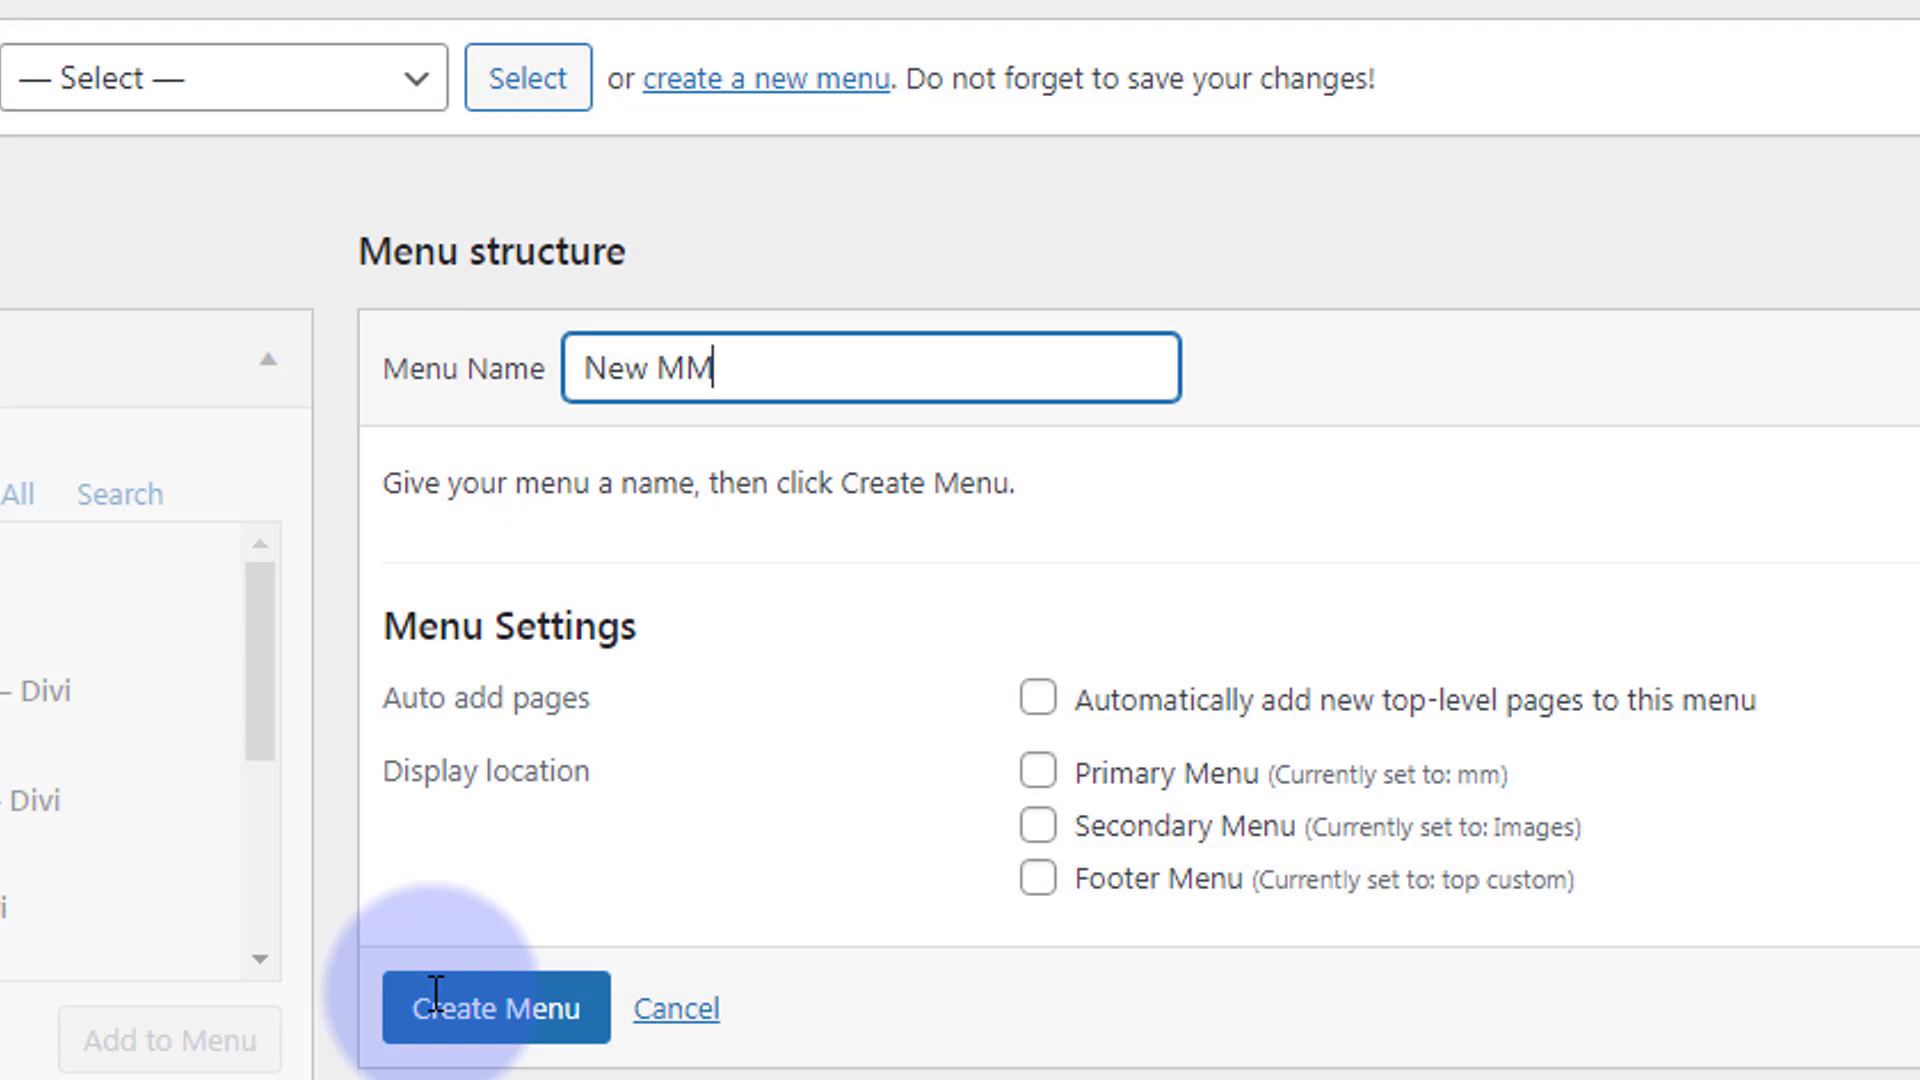
Step: Create the New MM menu and add a 'Mega Menu' custom link to it
left_click(458, 1010)
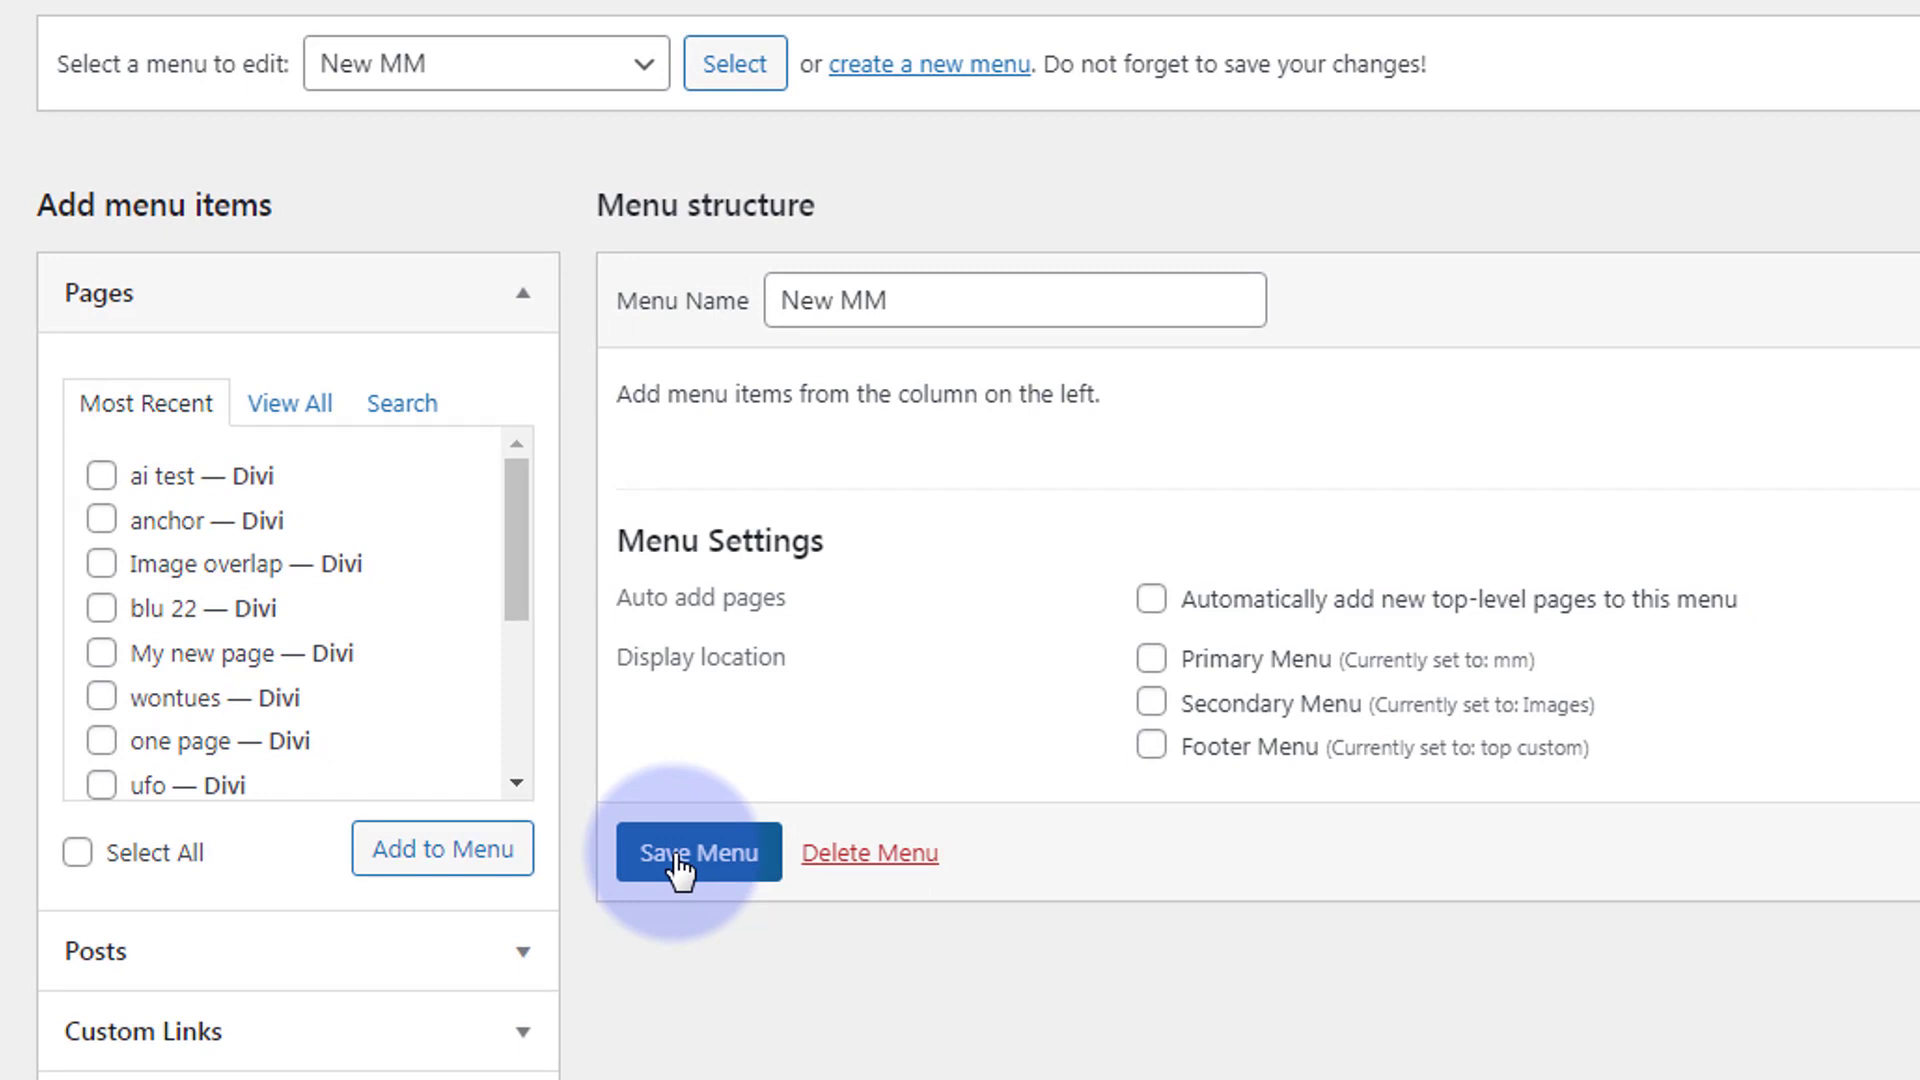
left_click(523, 300)
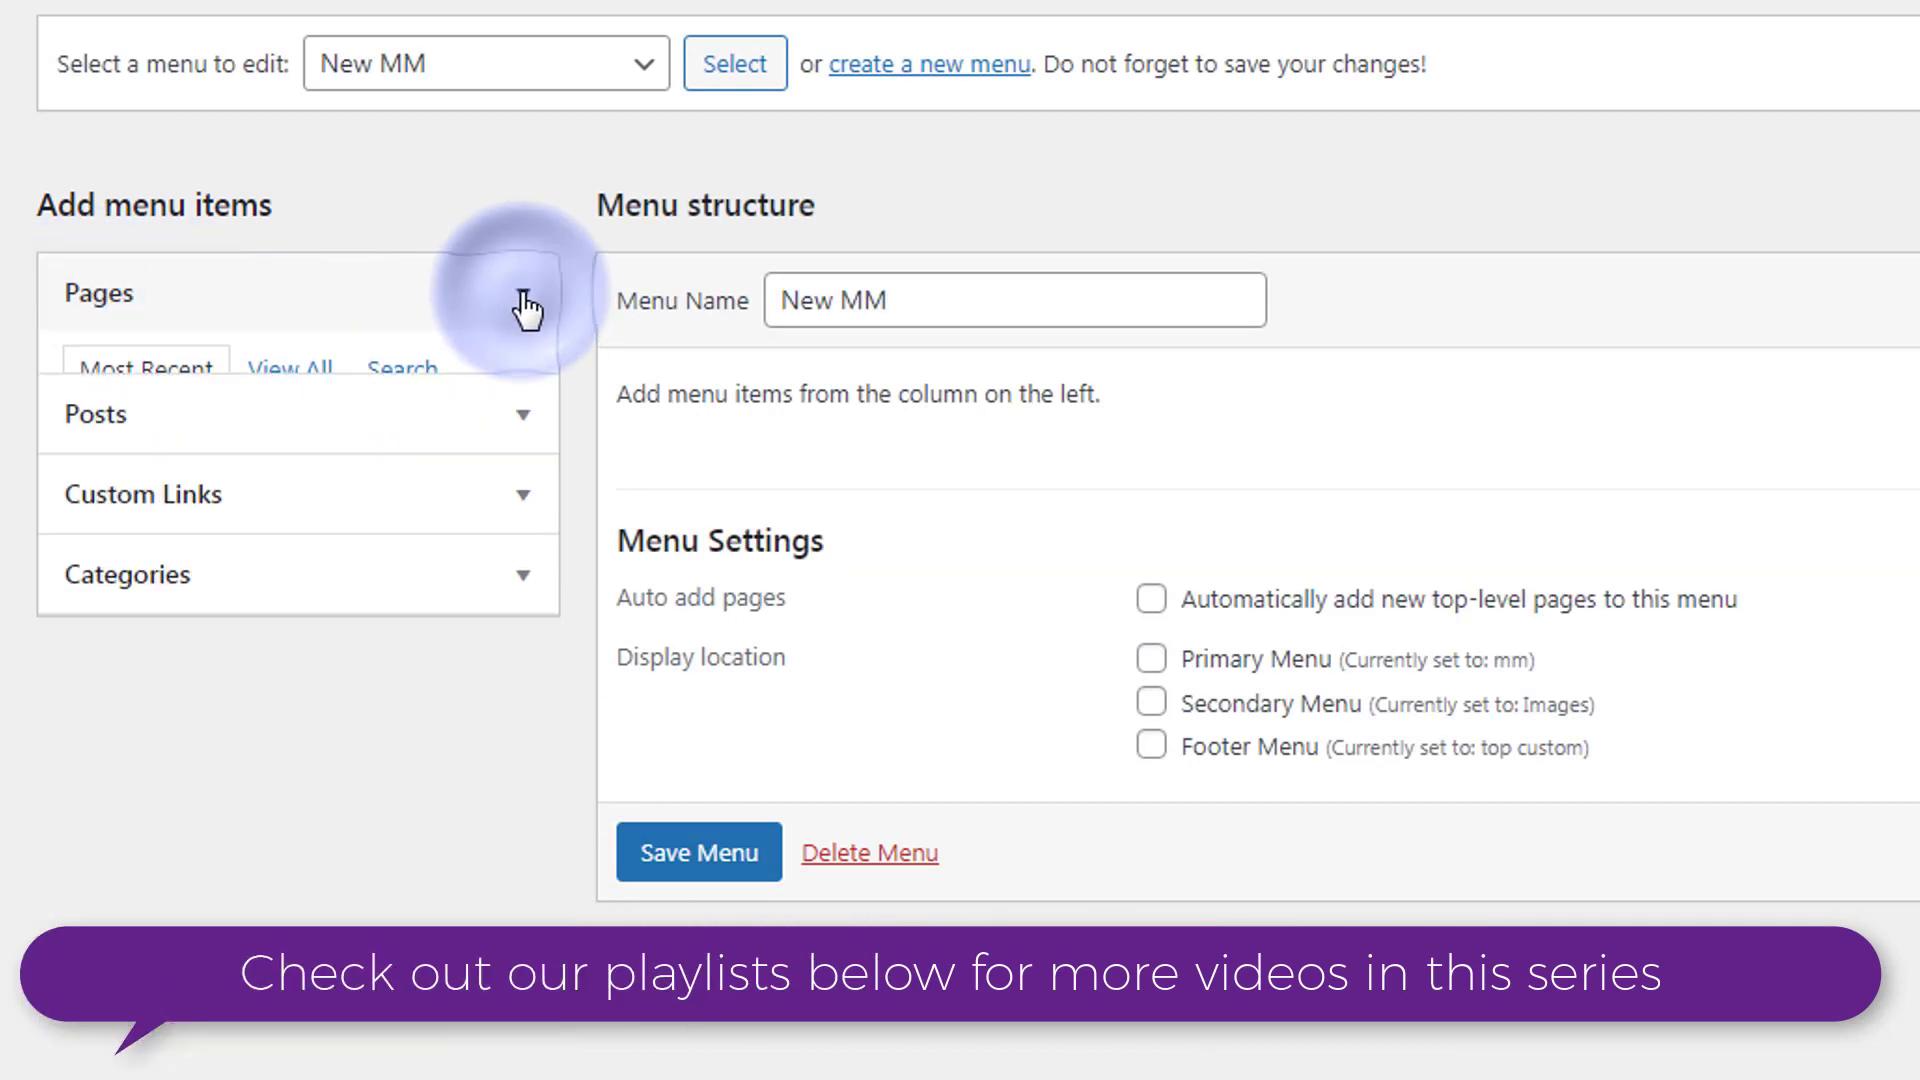
left_click(318, 462)
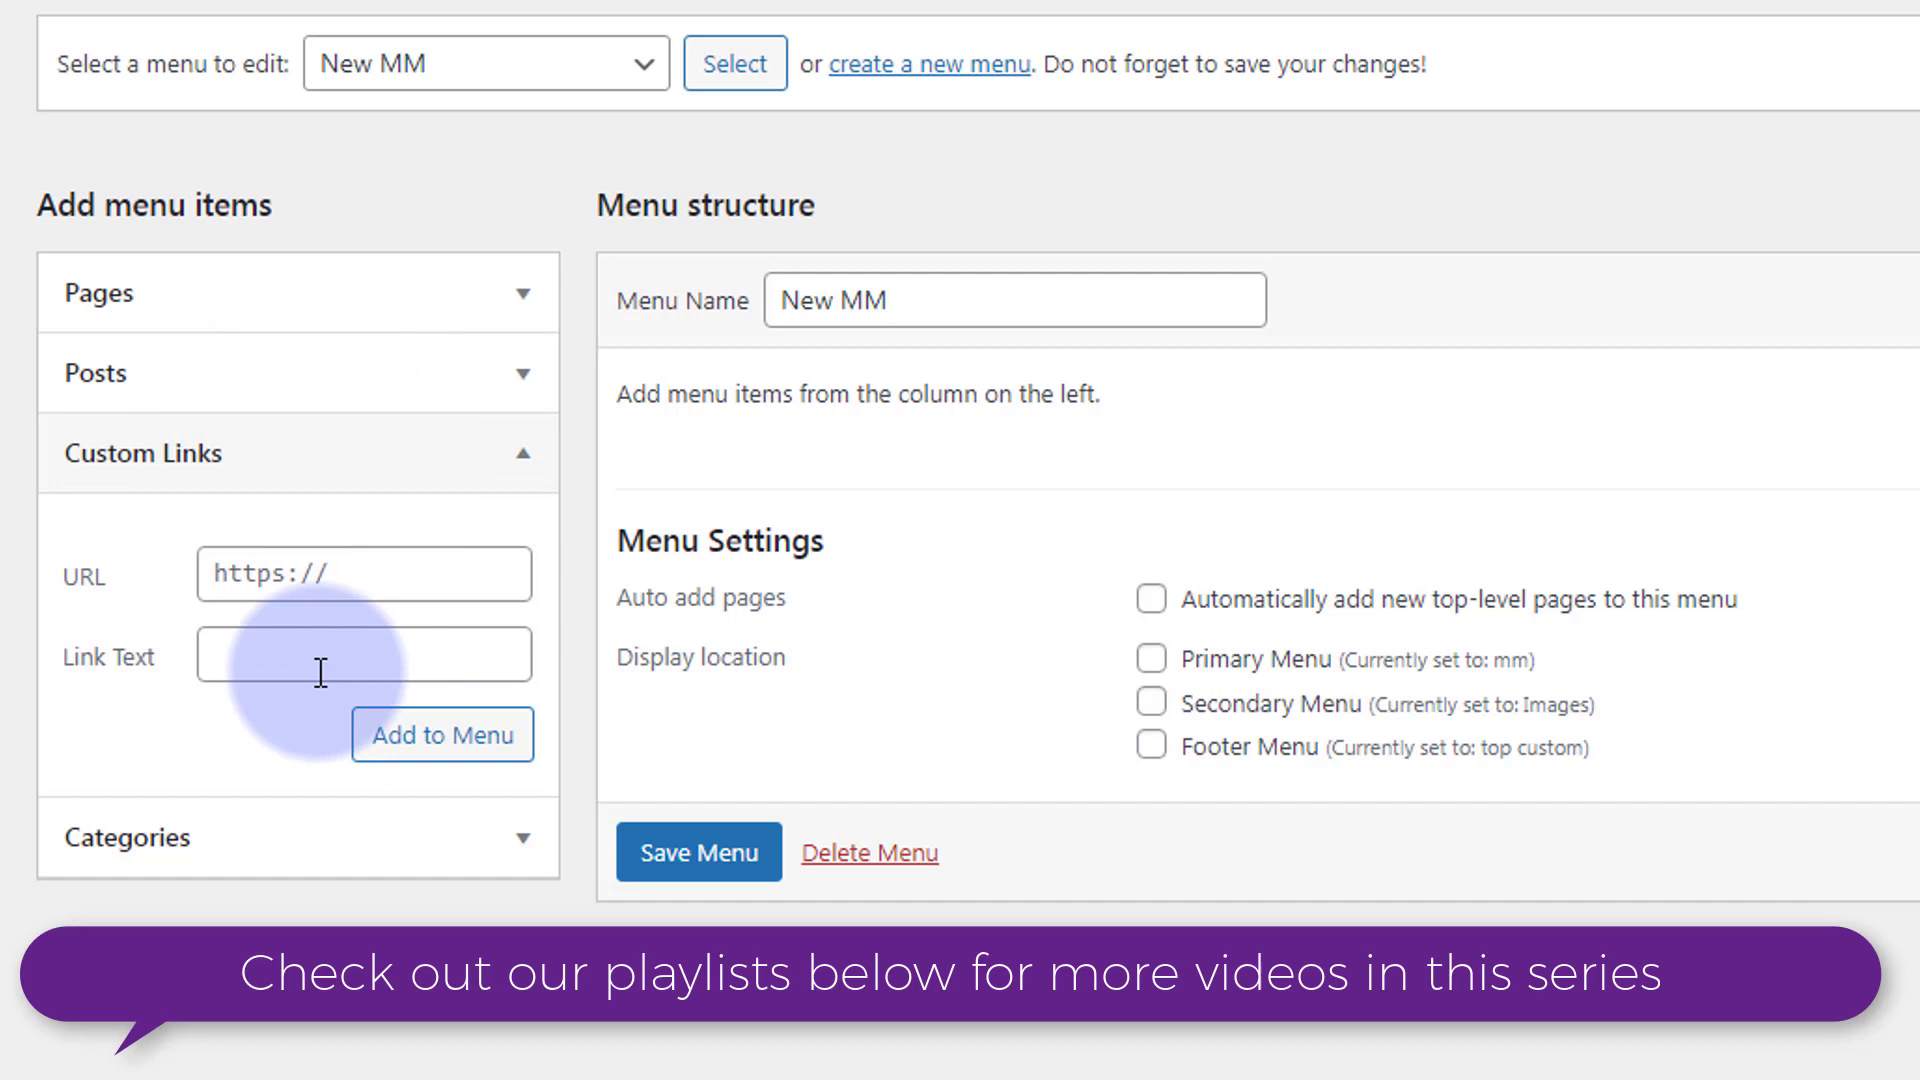
left_click(250, 655)
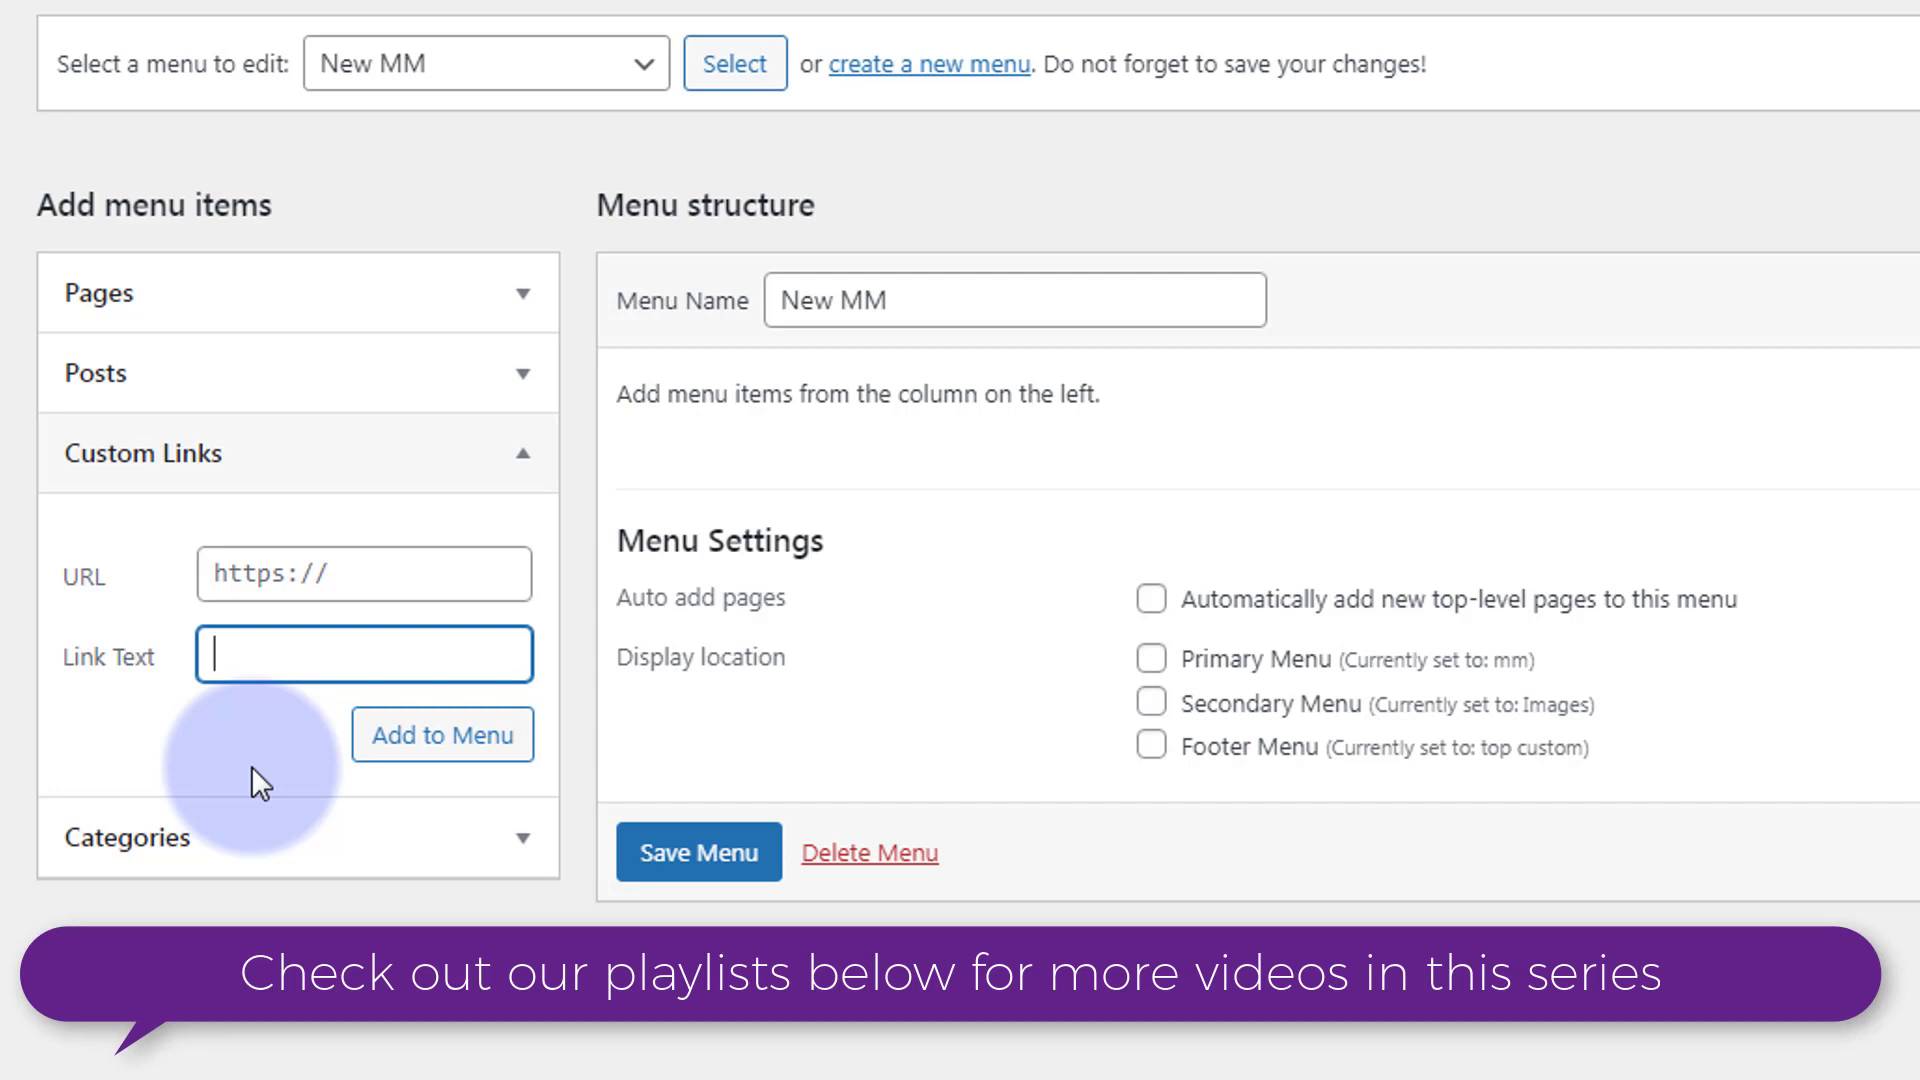
type("Meg")
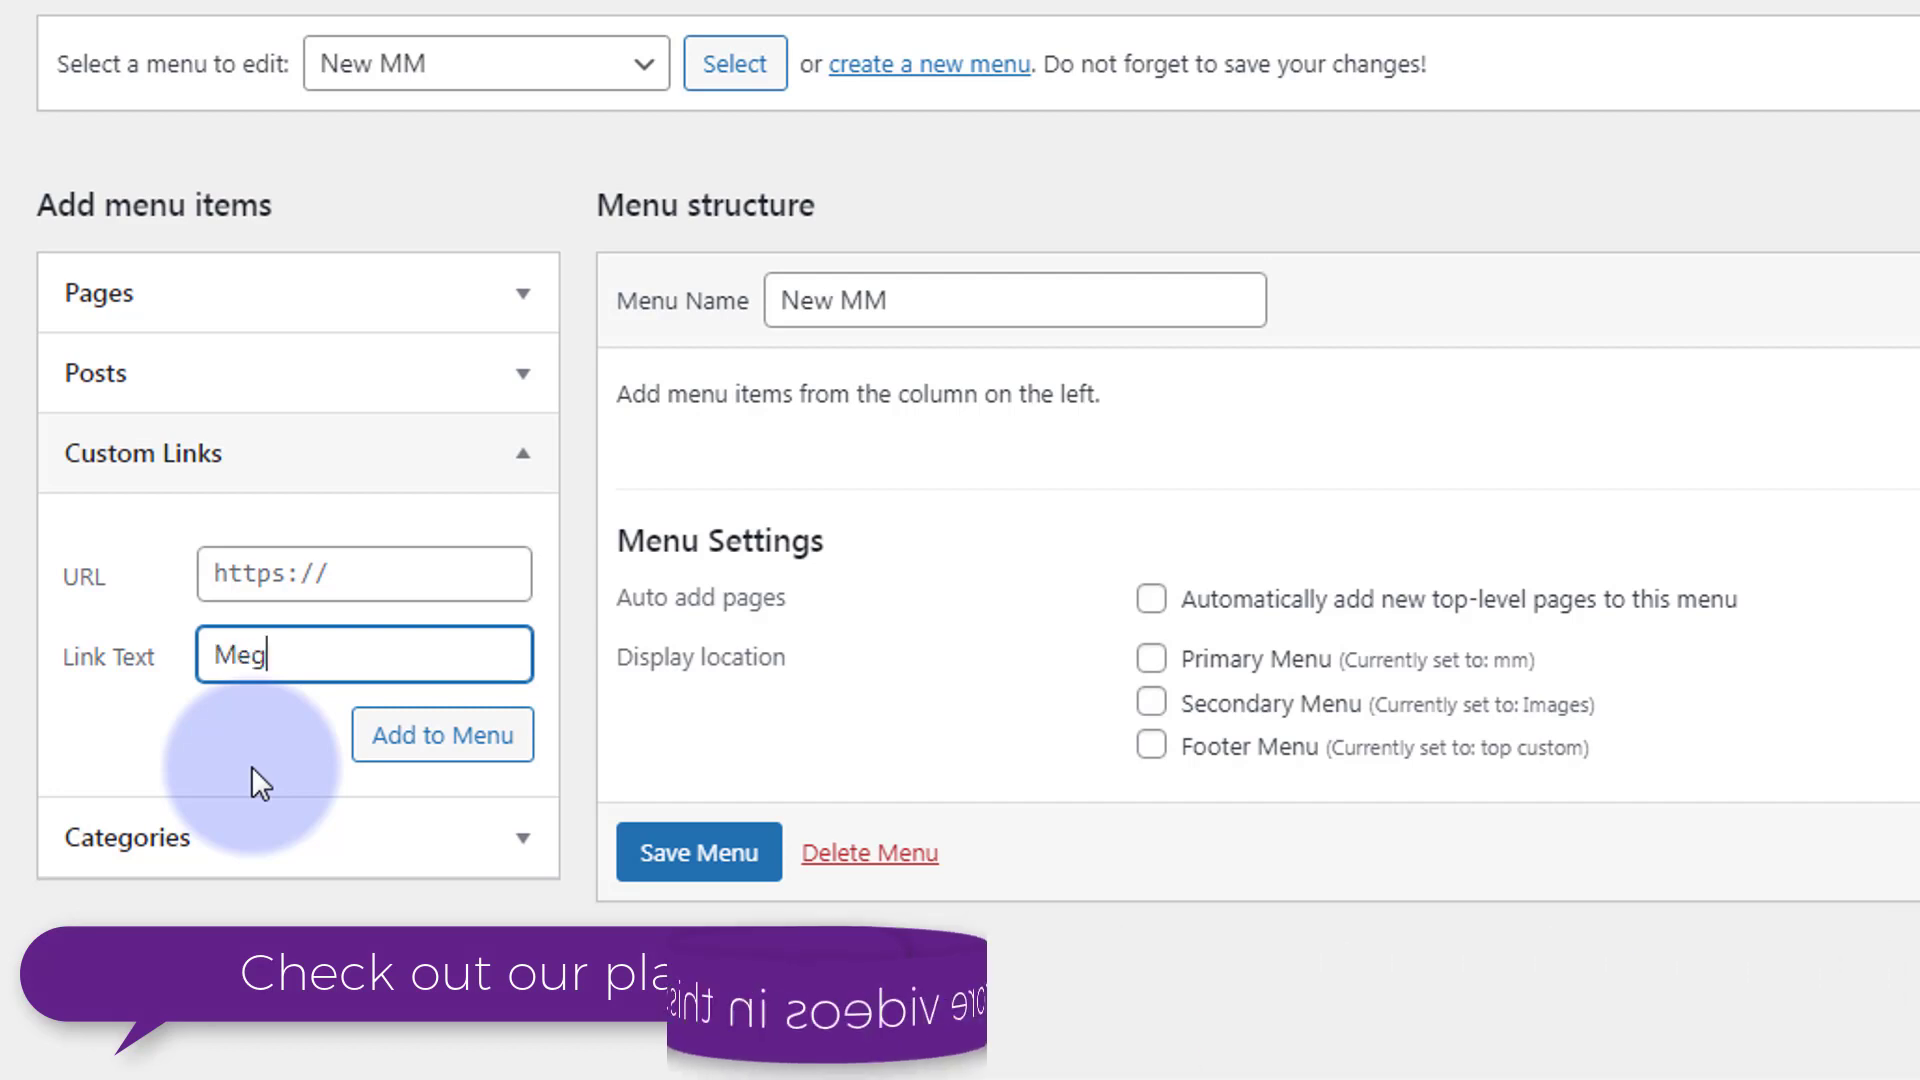
type("a Menu")
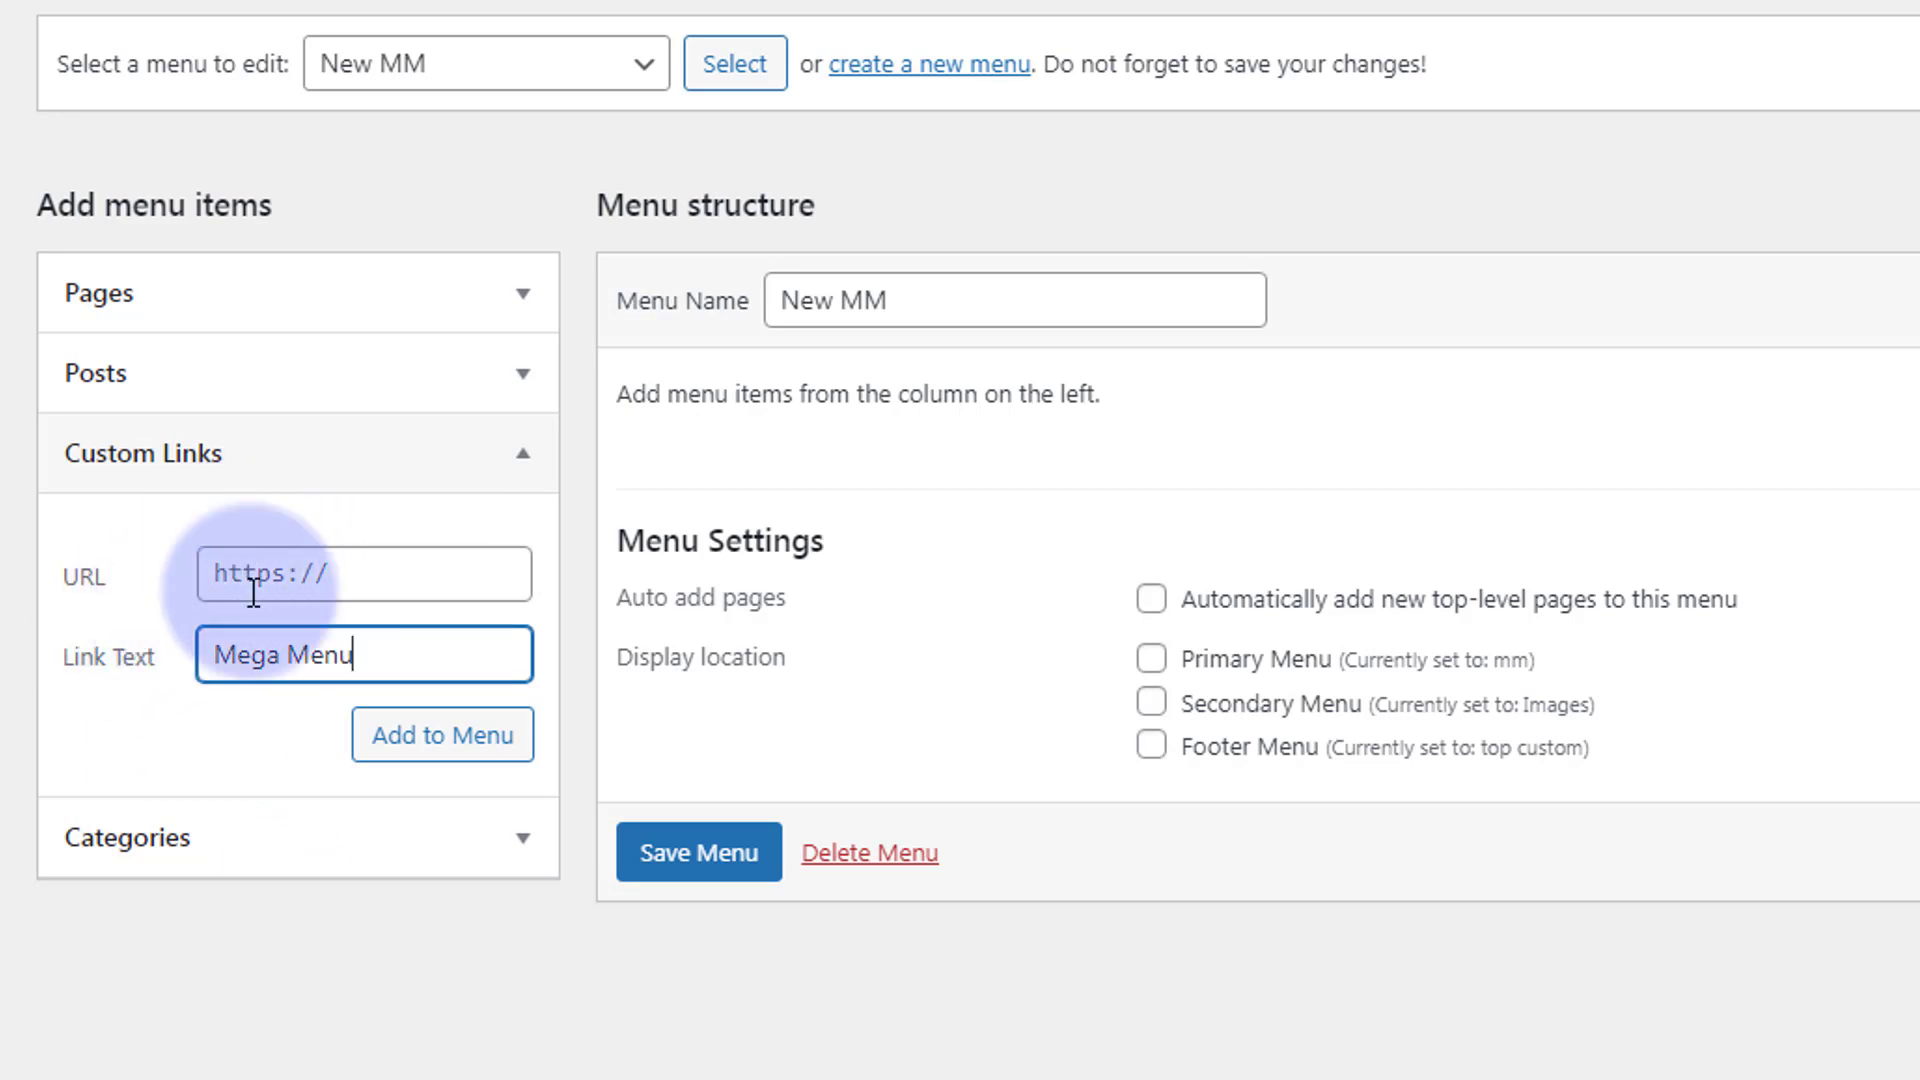
left_click(214, 572)
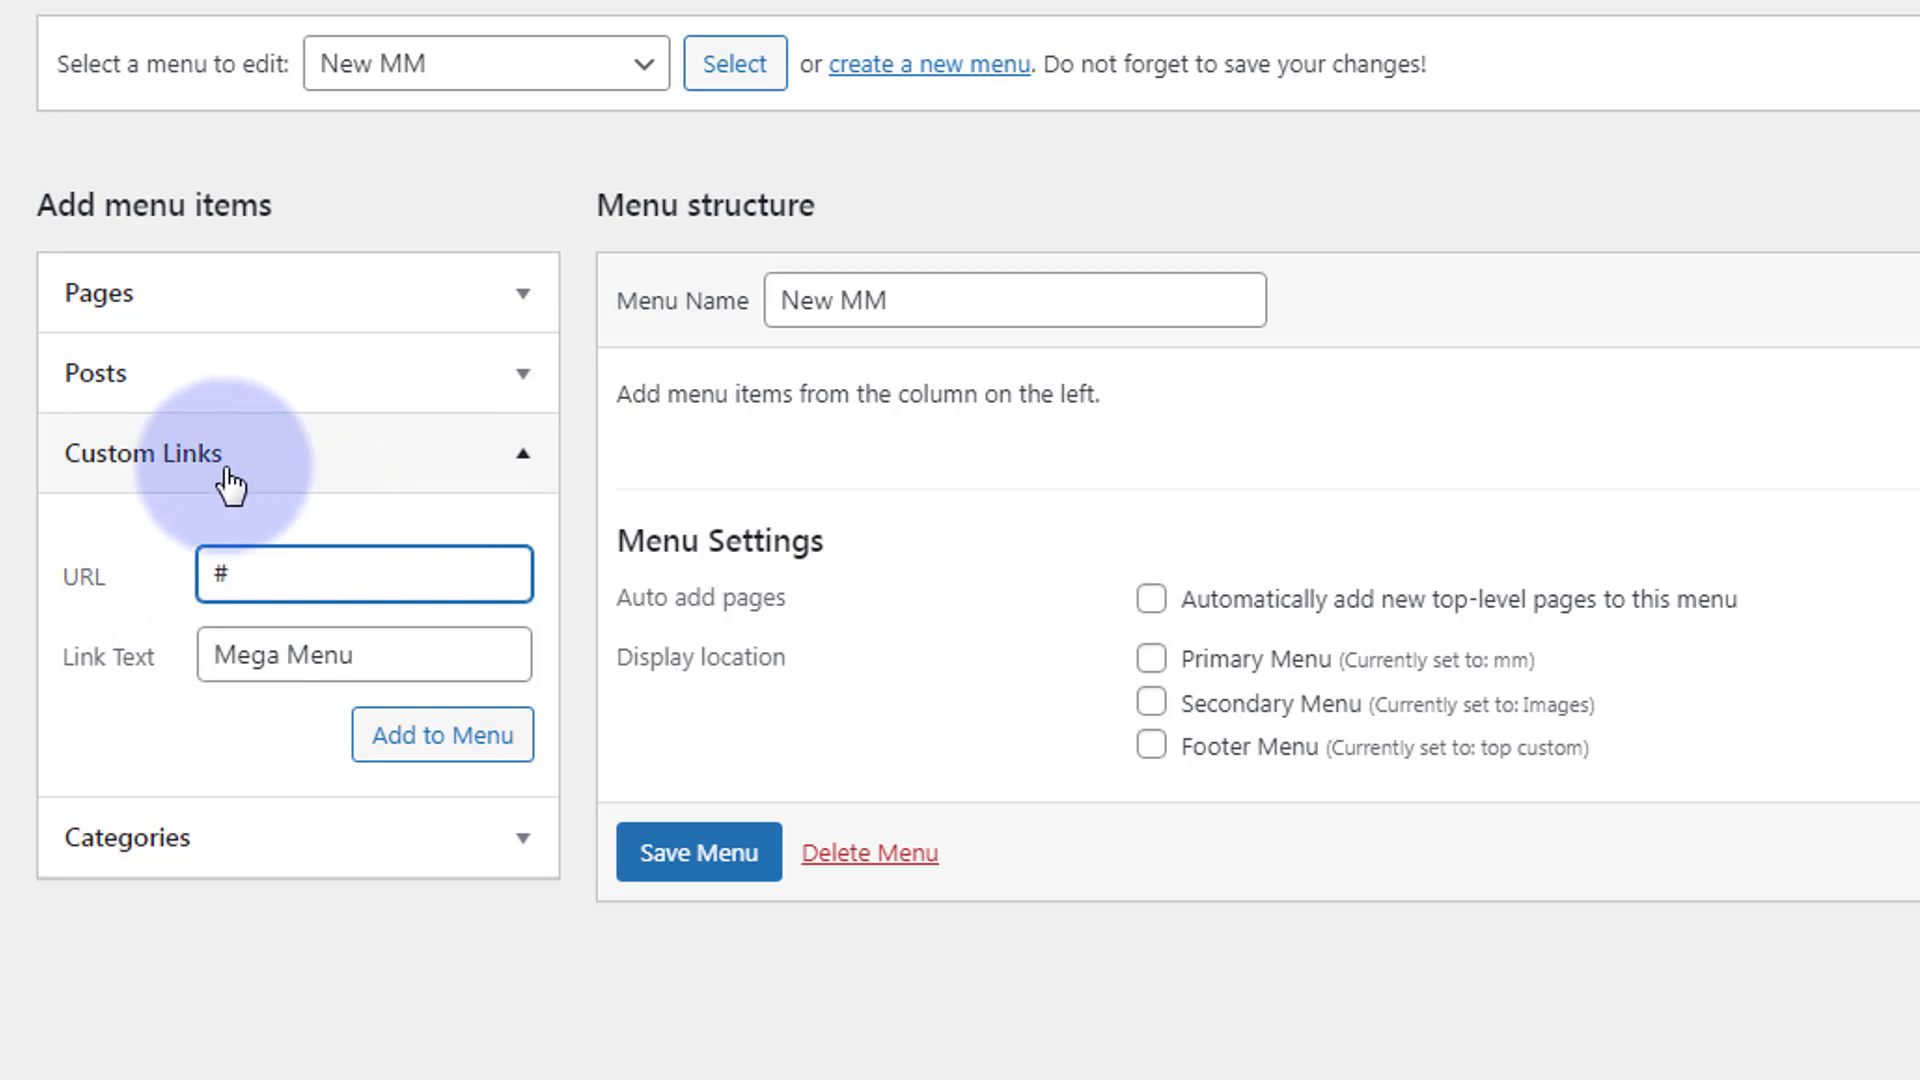
left_click(407, 750)
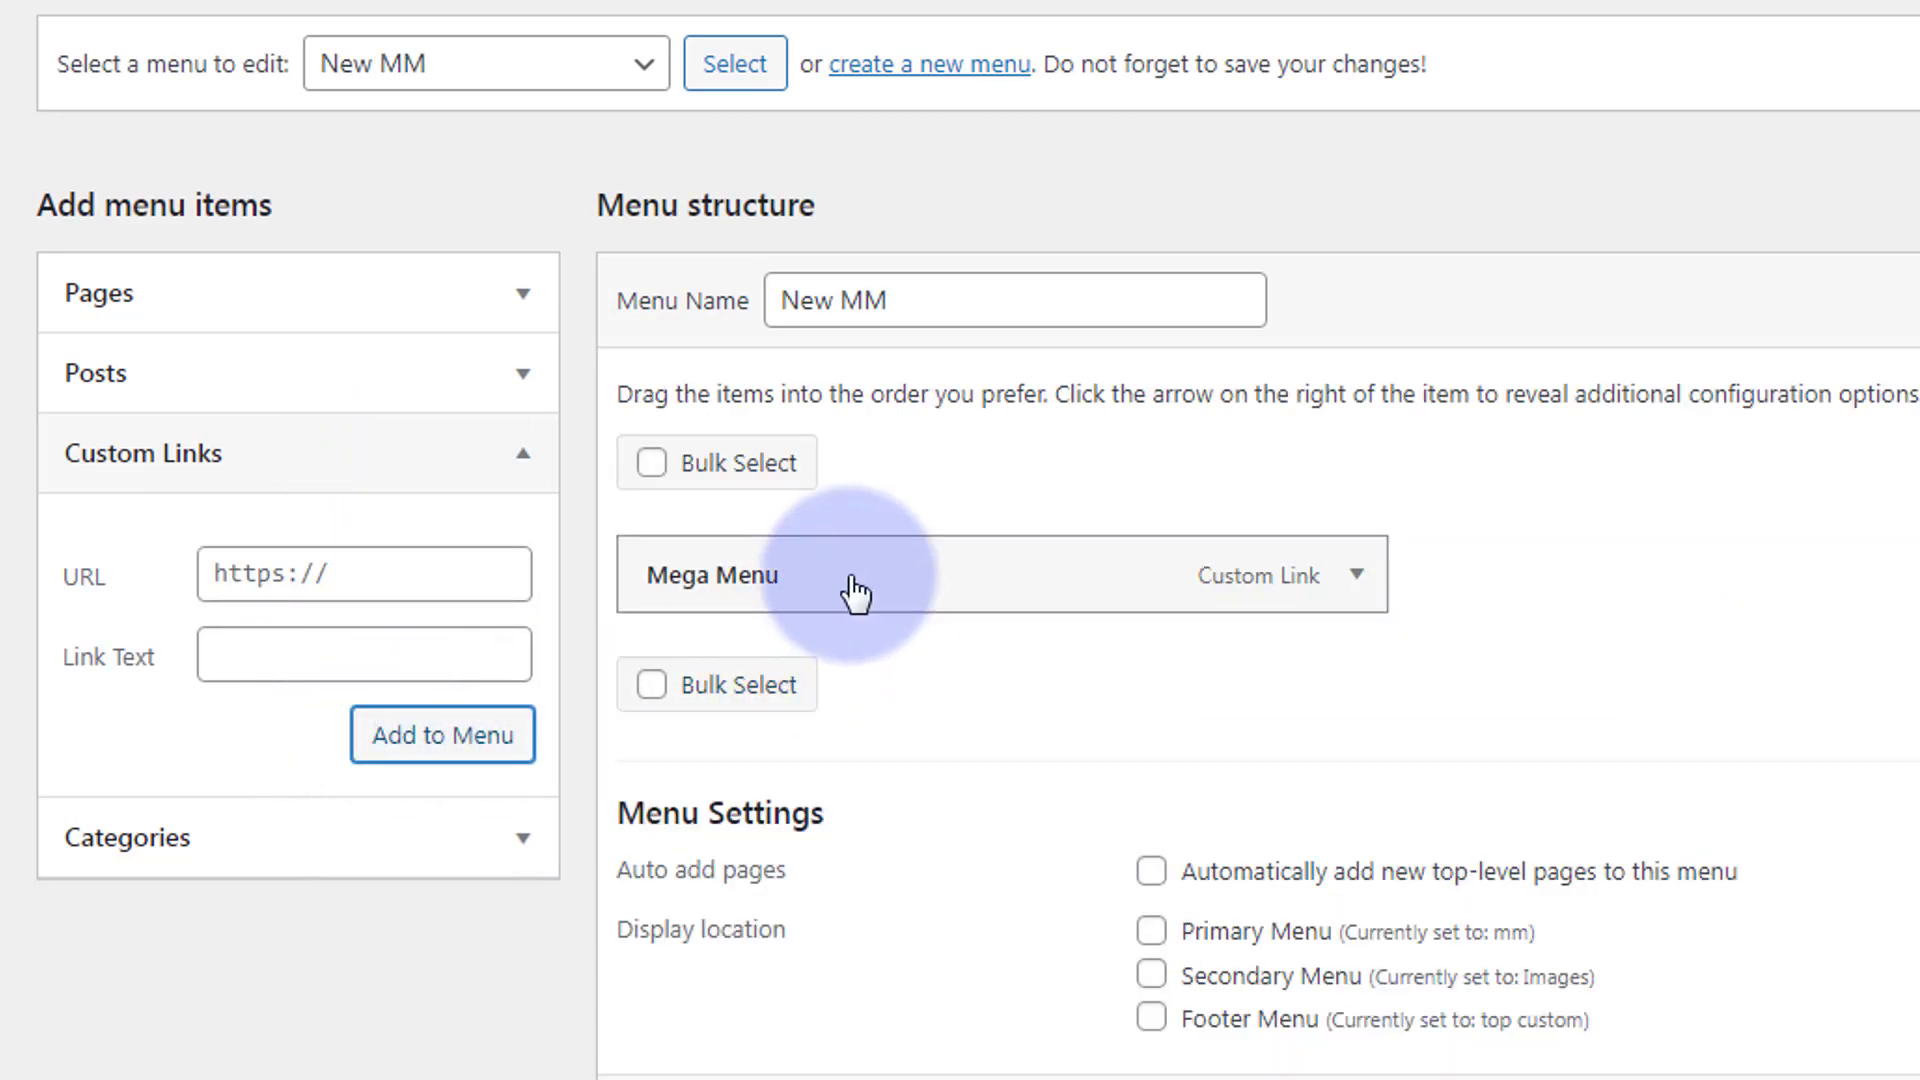
Step: Empty the Mega Menu item's '#' URL and collapse its settings
left_click(1358, 575)
double_click(662, 695)
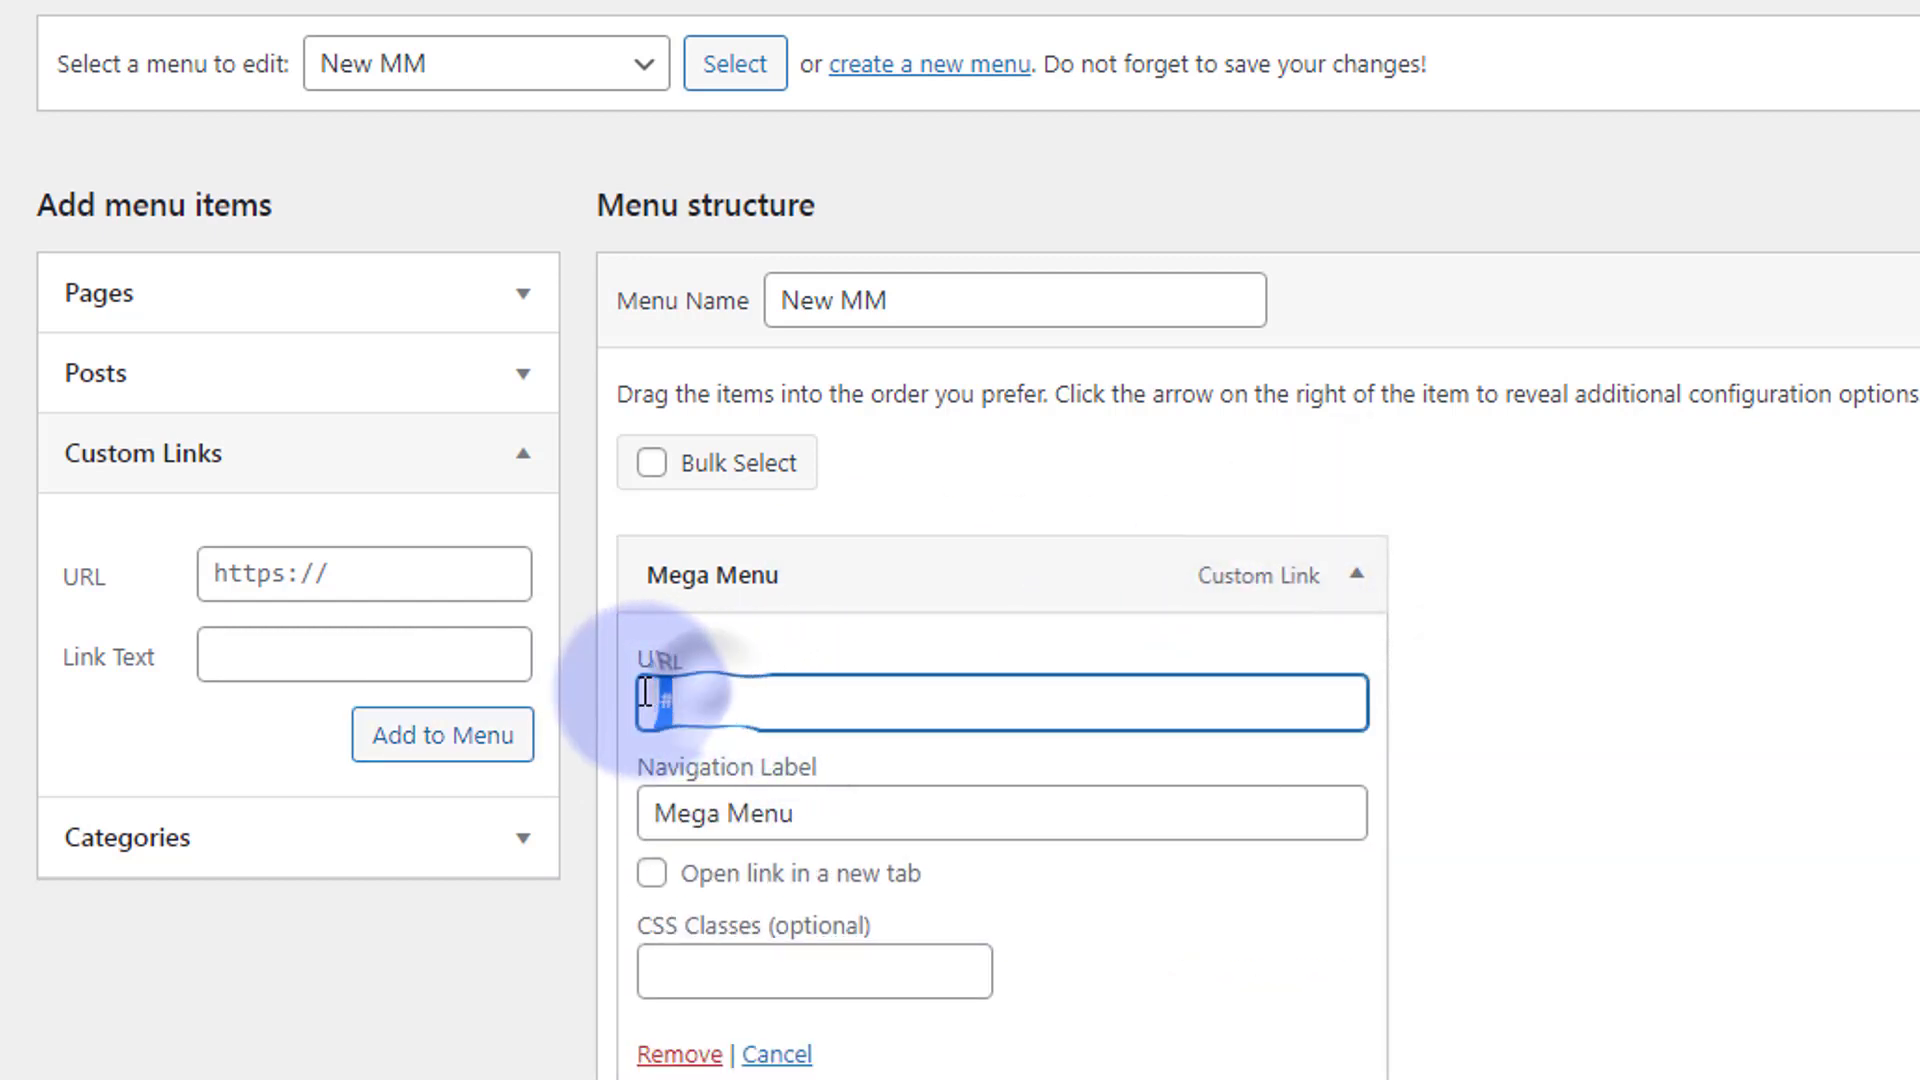
key("BackSpace")
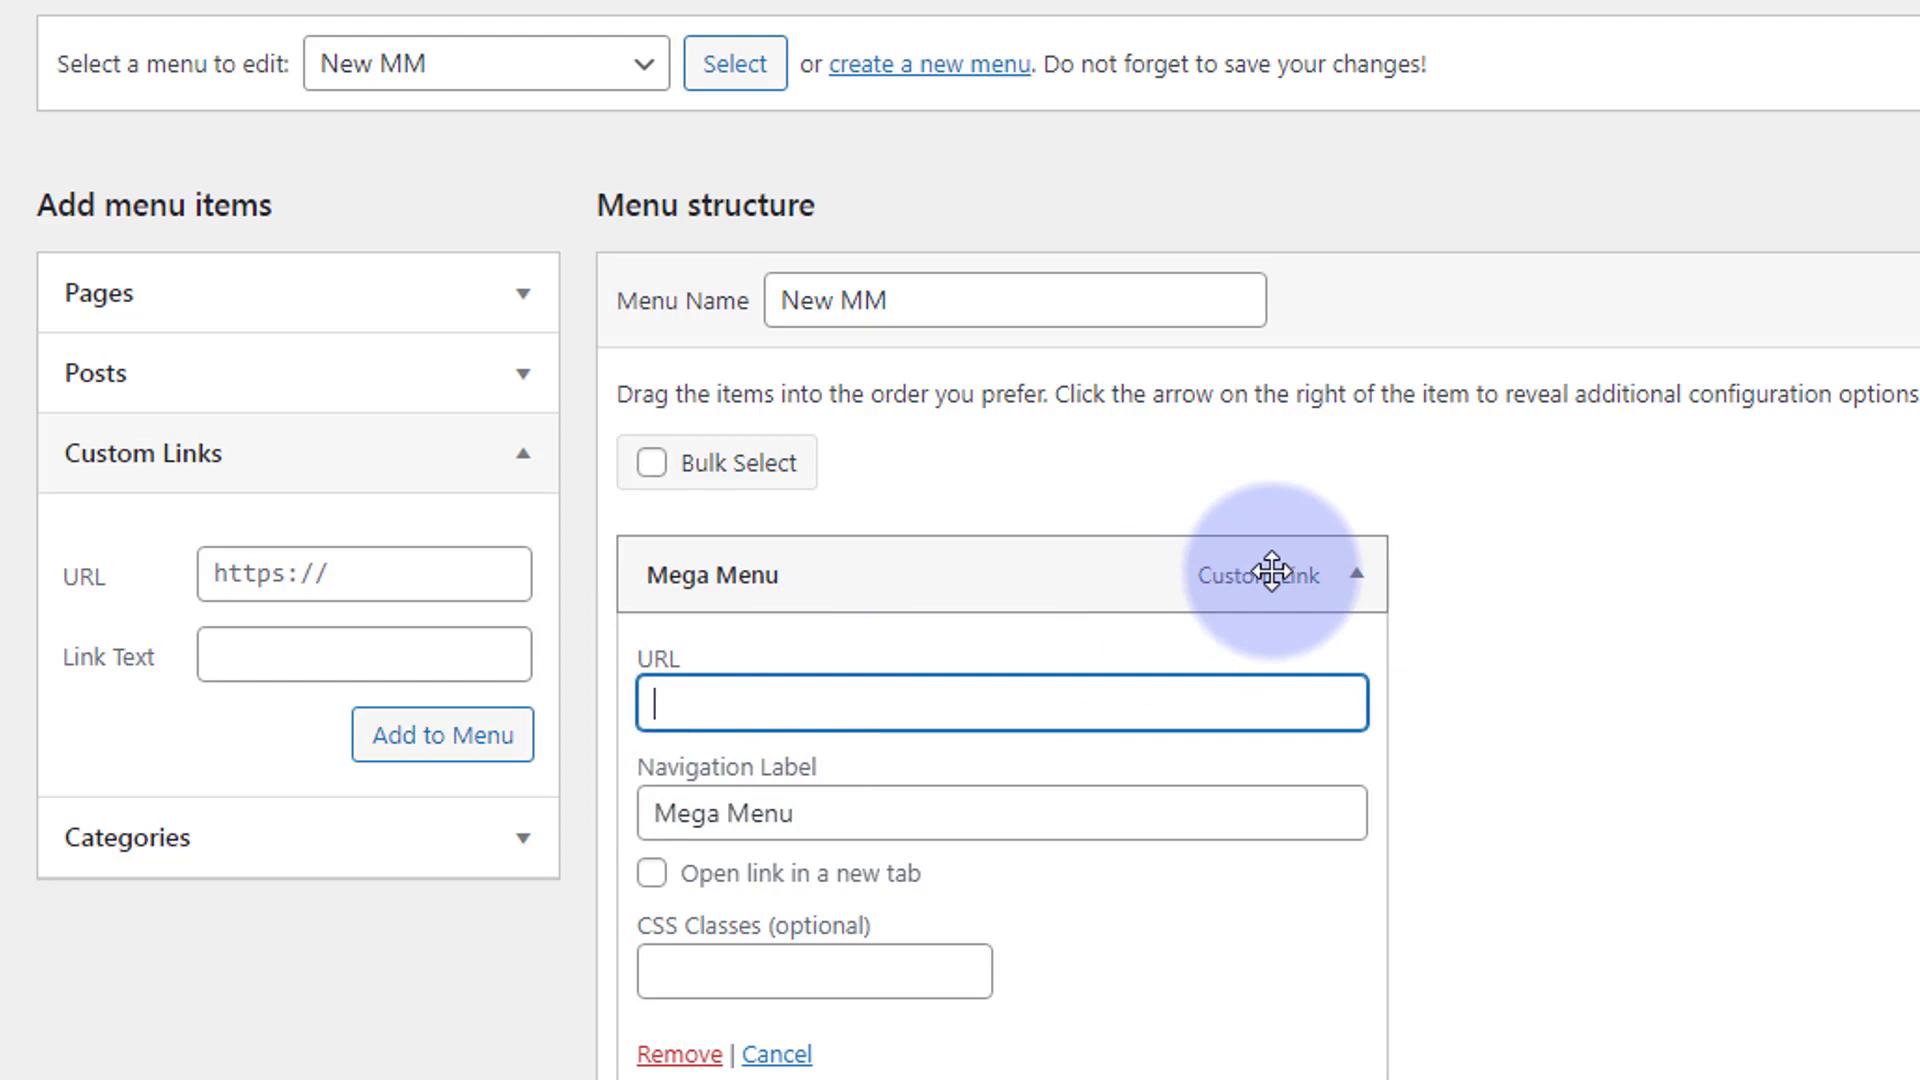
left_click(1358, 578)
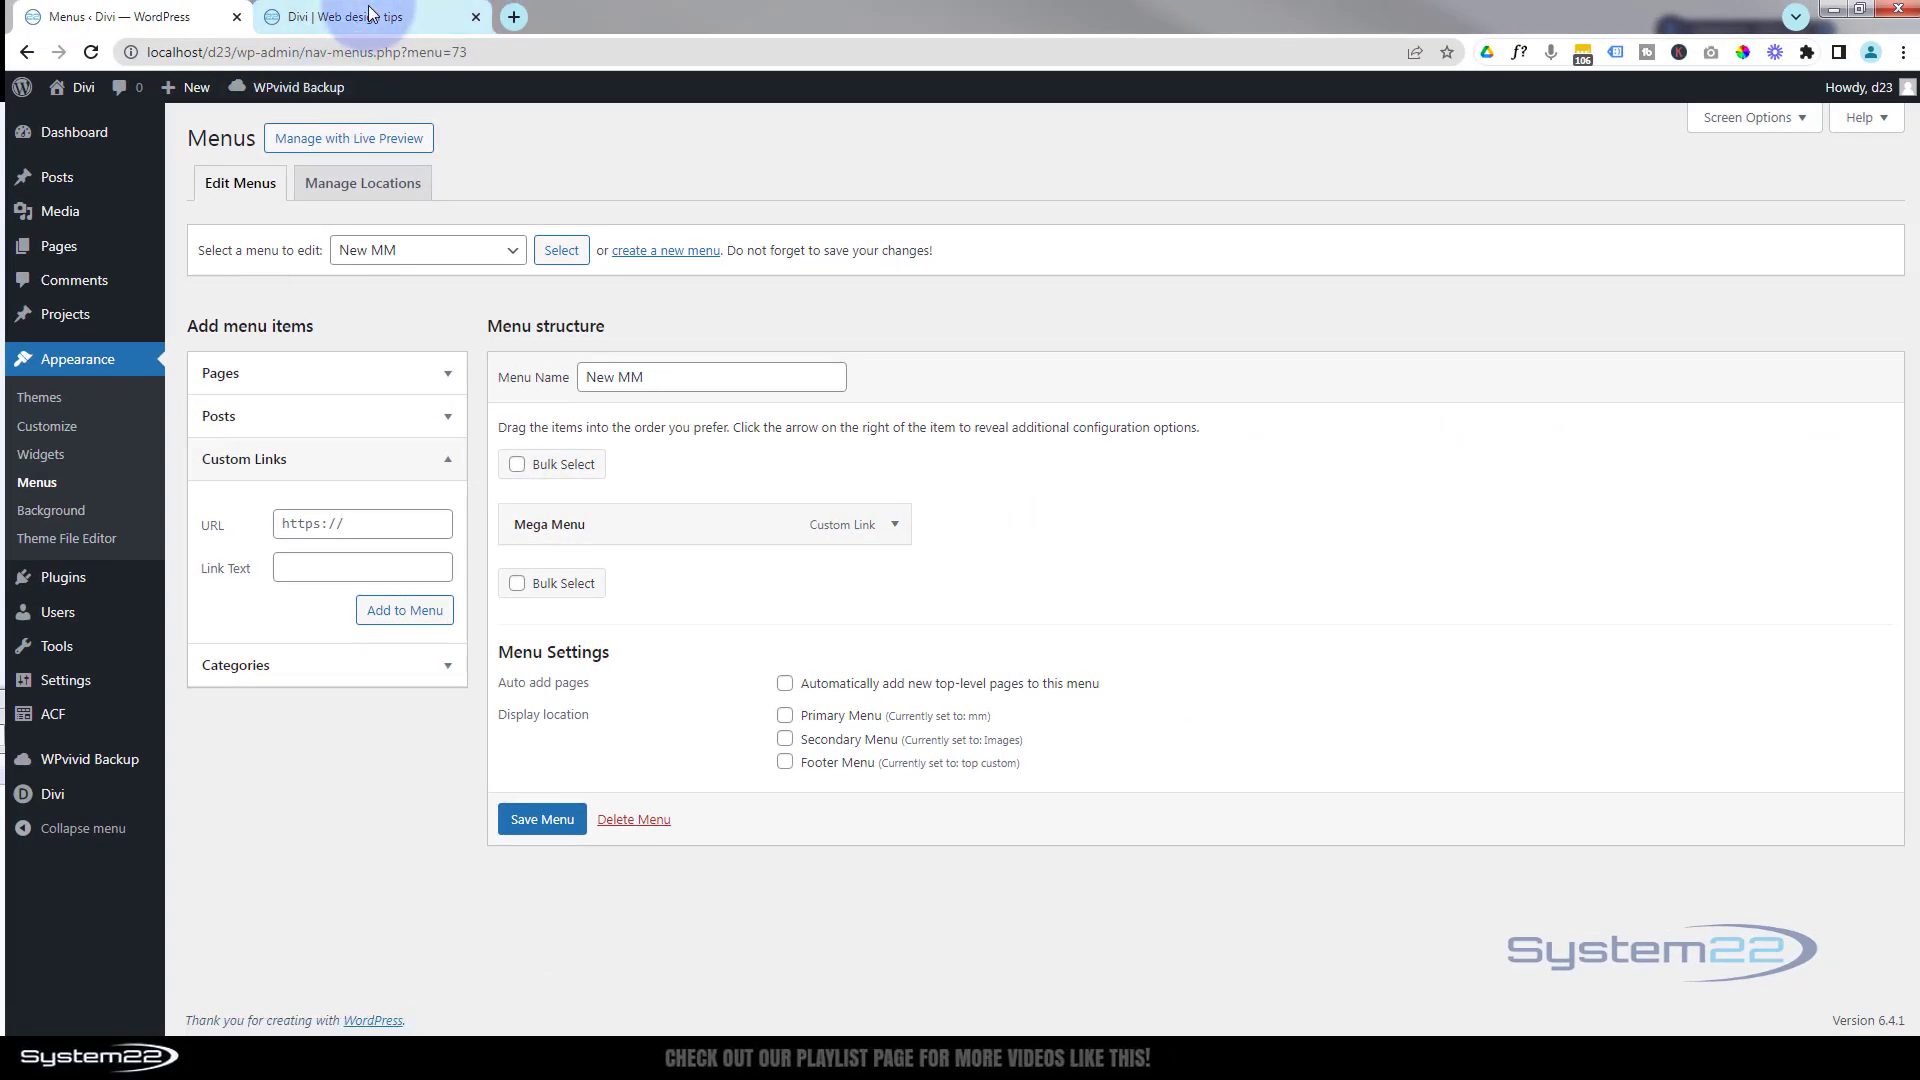
Step: Look over the header Mega Menu dropdown on the live site, then return to the Menus editor
left_click(370, 14)
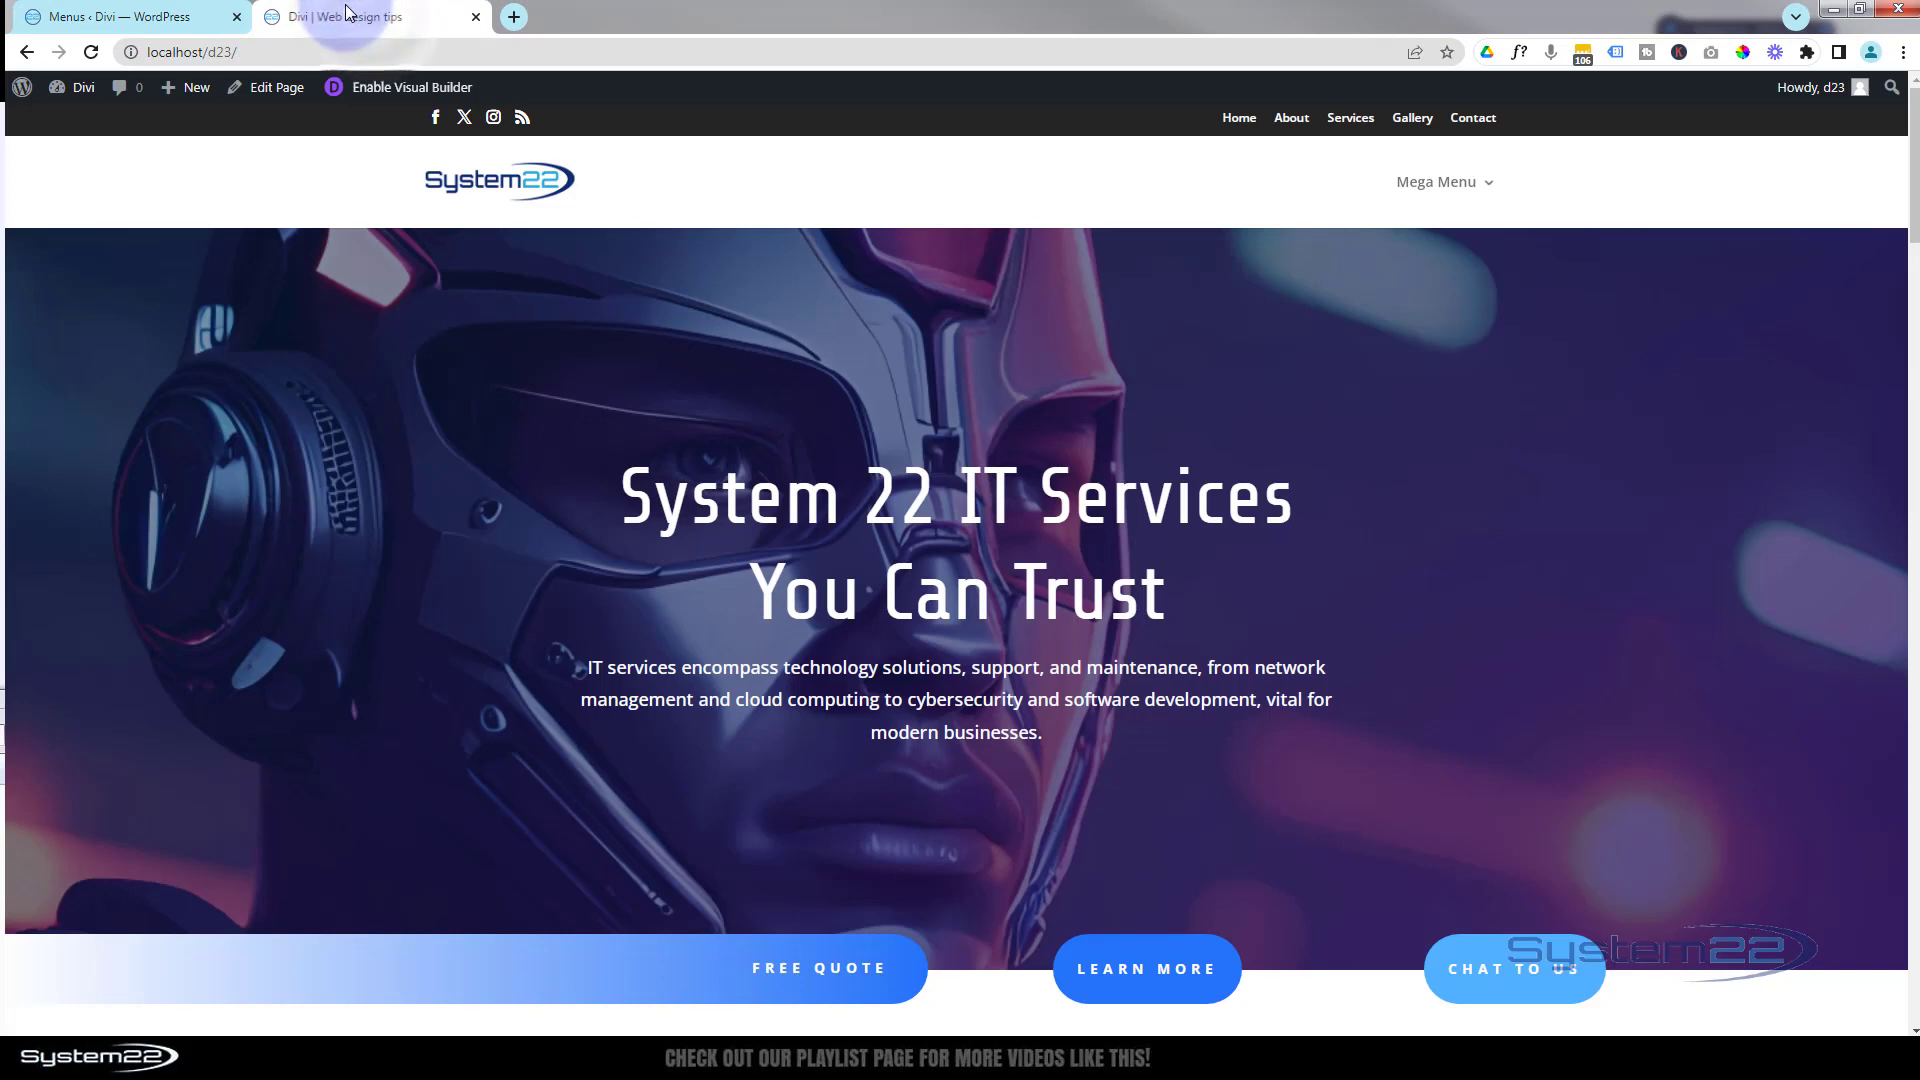
mouse_move(1434, 177)
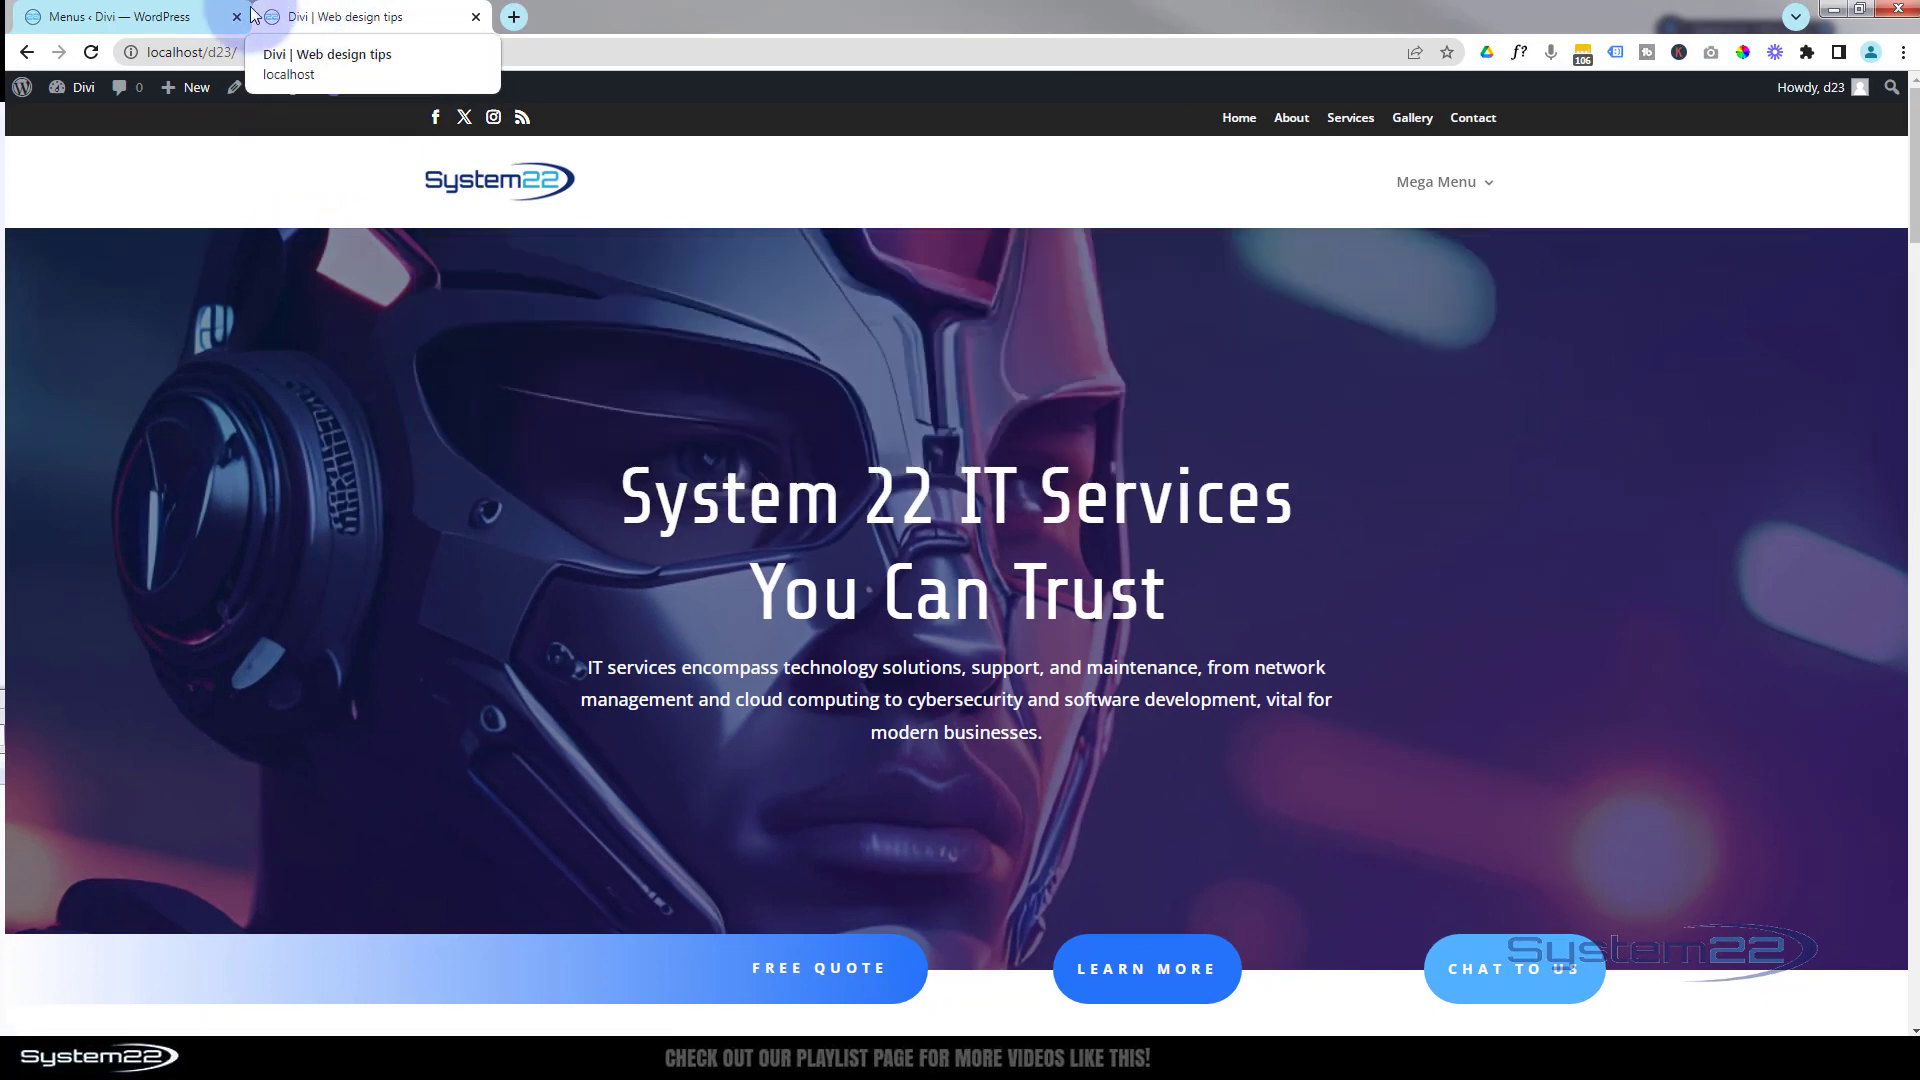
left_click(143, 14)
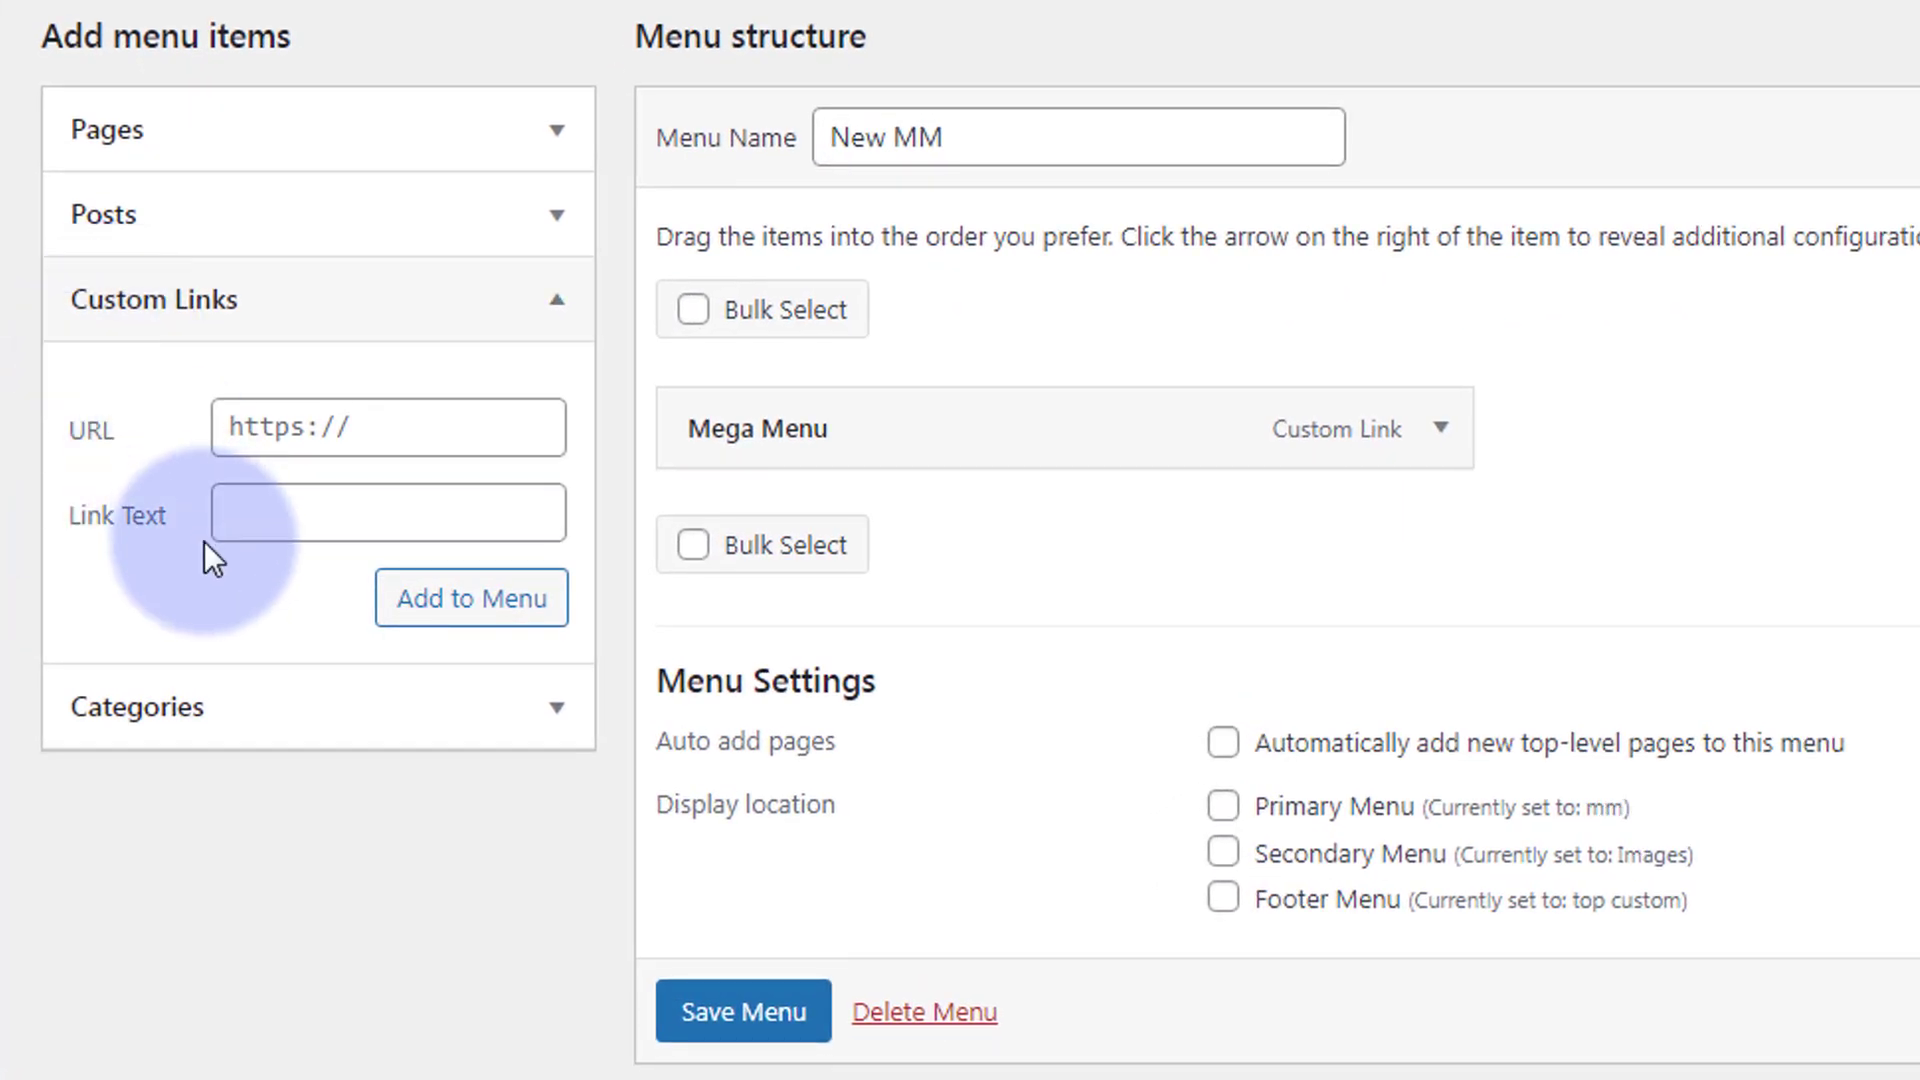
Step: Add a PRO SERVICES custom link with URL '#' and nest it under Mega Menu
left_click(225, 507)
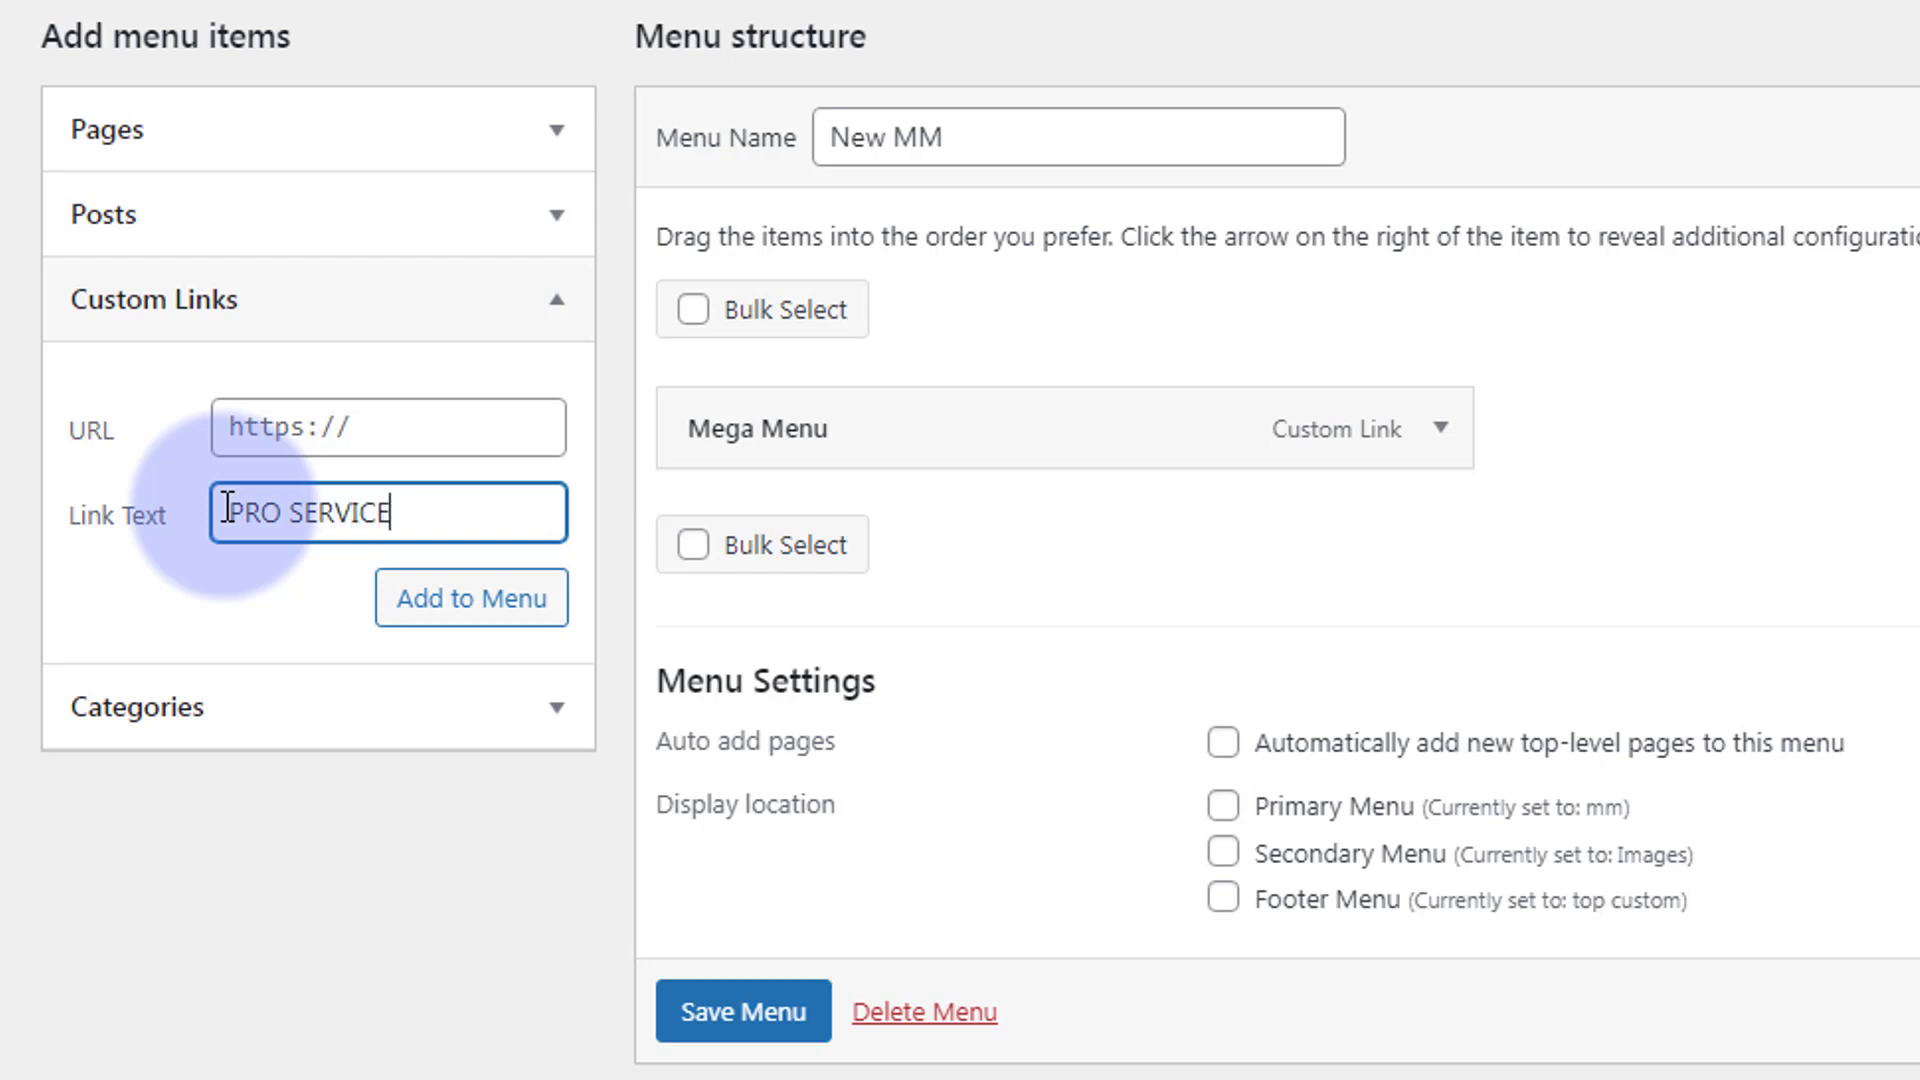
left_click(266, 433)
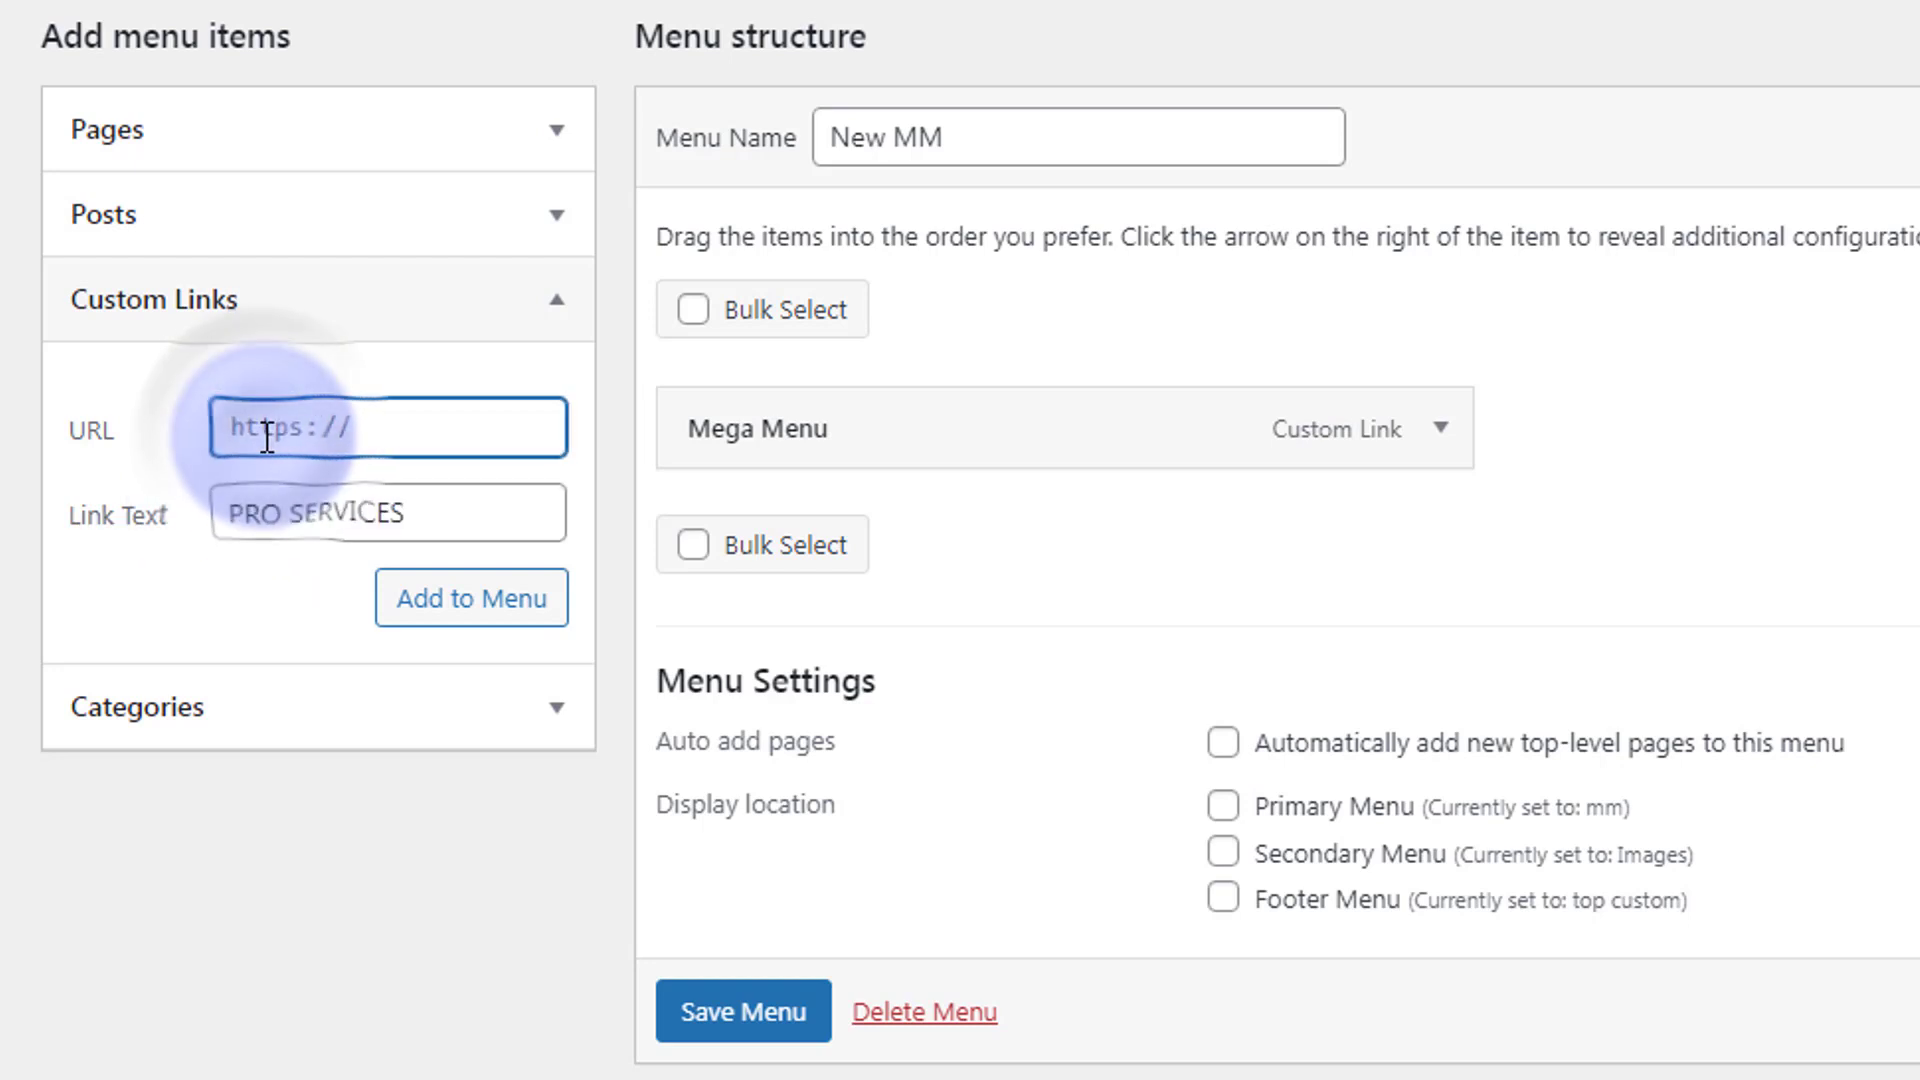
type("#")
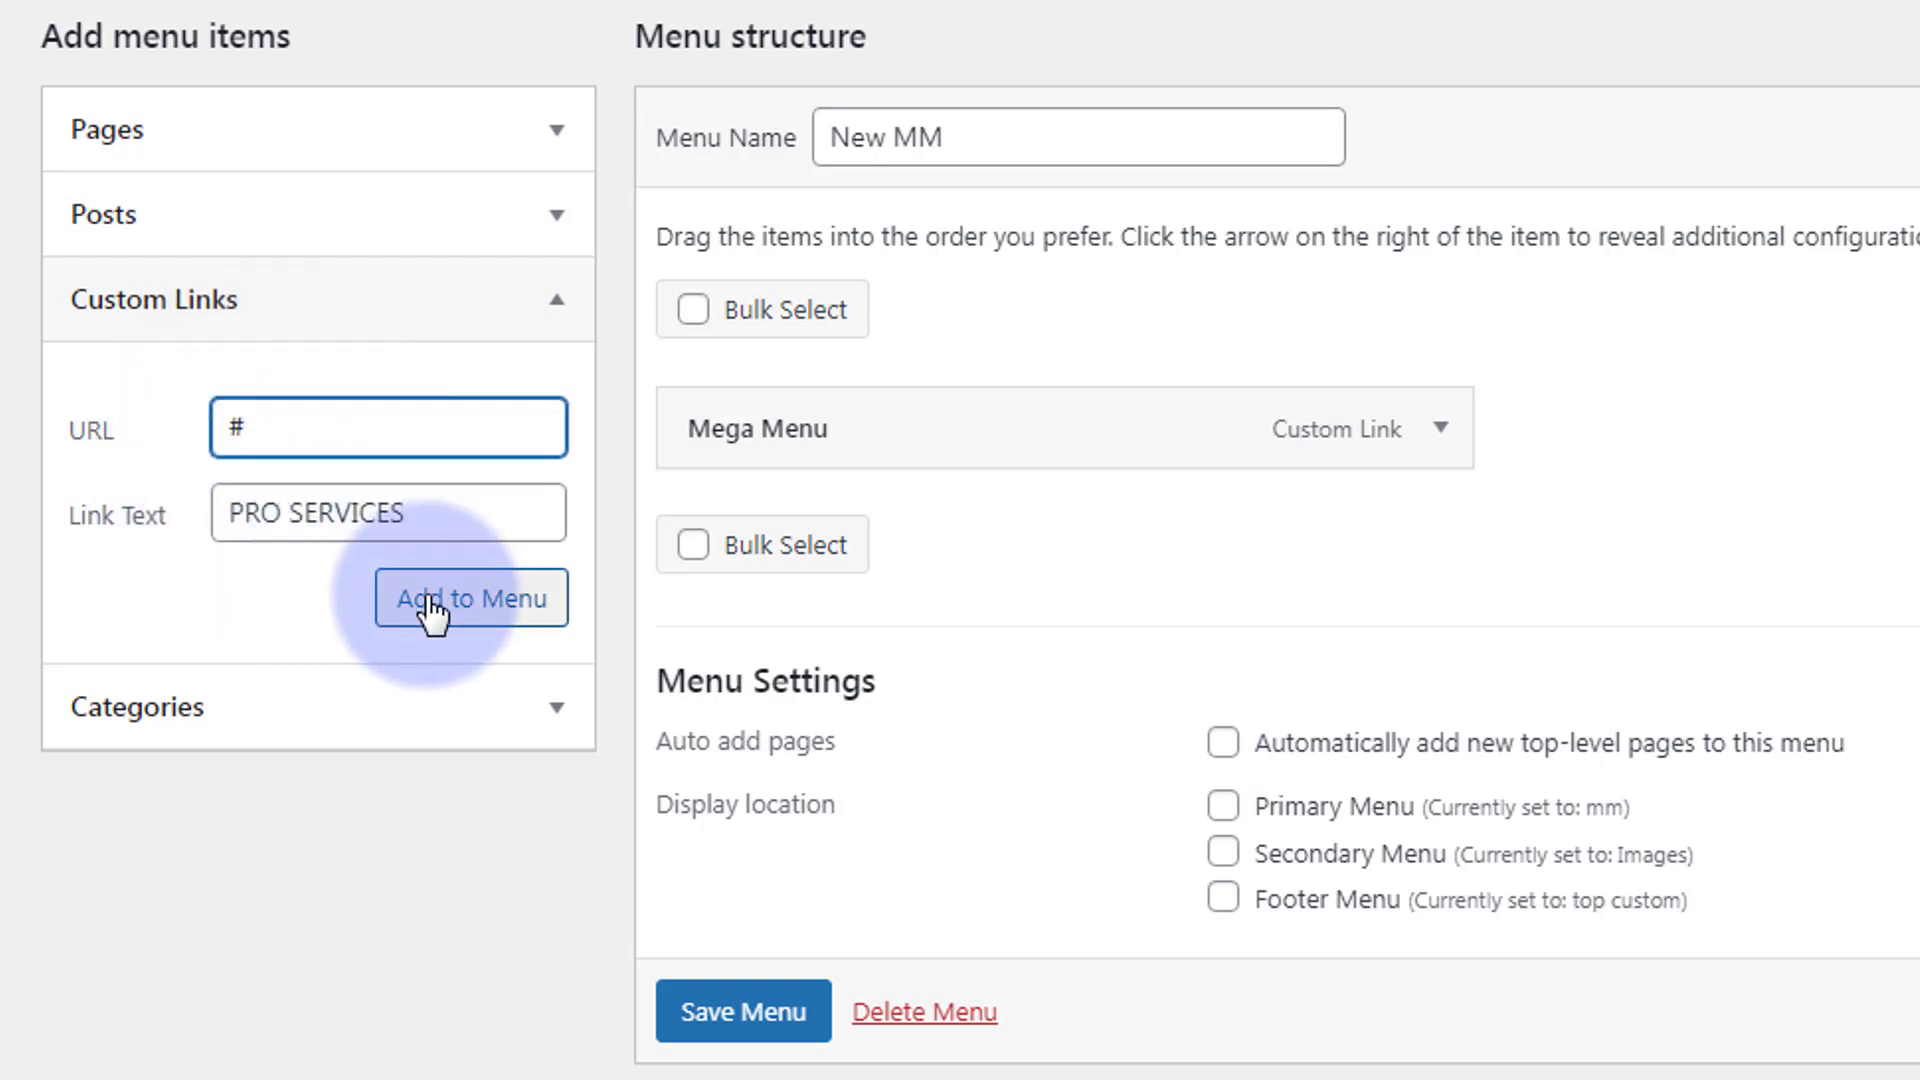
left_click(478, 603)
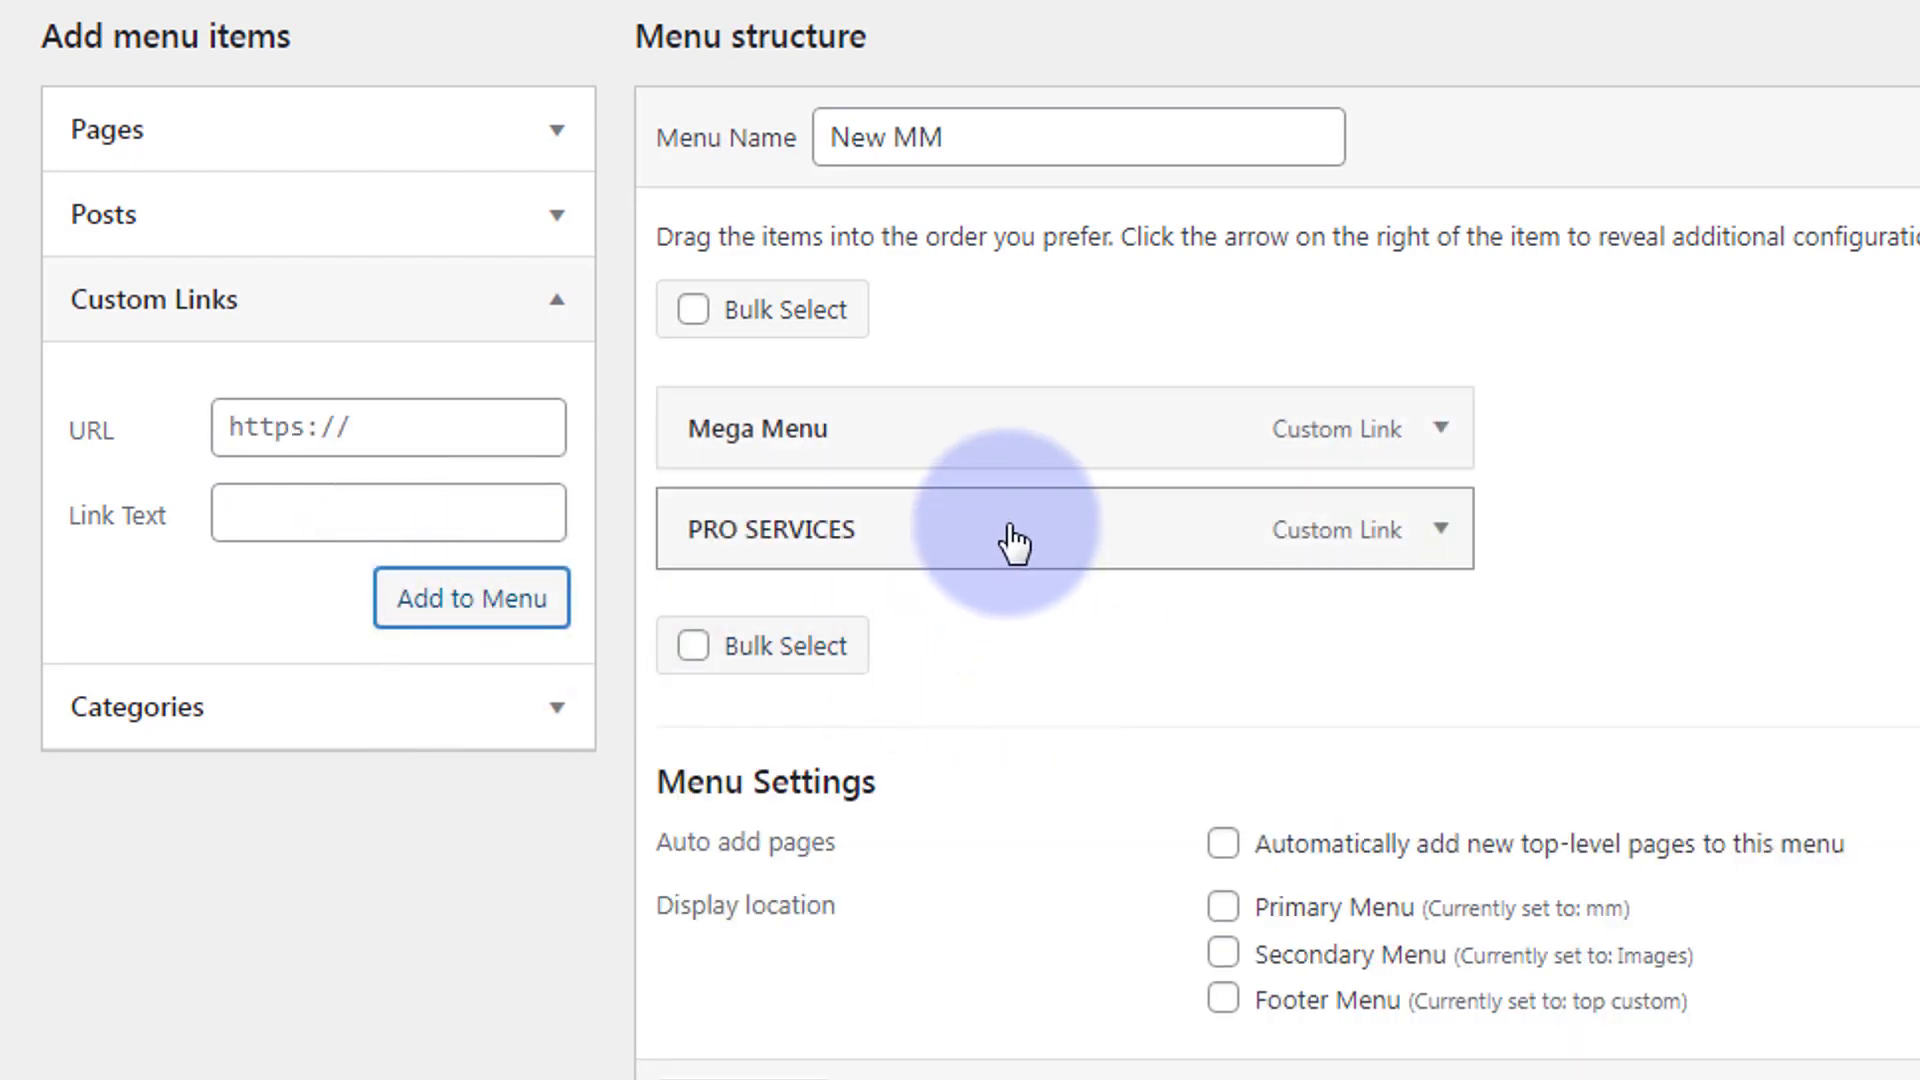
left_click_drag(1012, 540, 1109, 544)
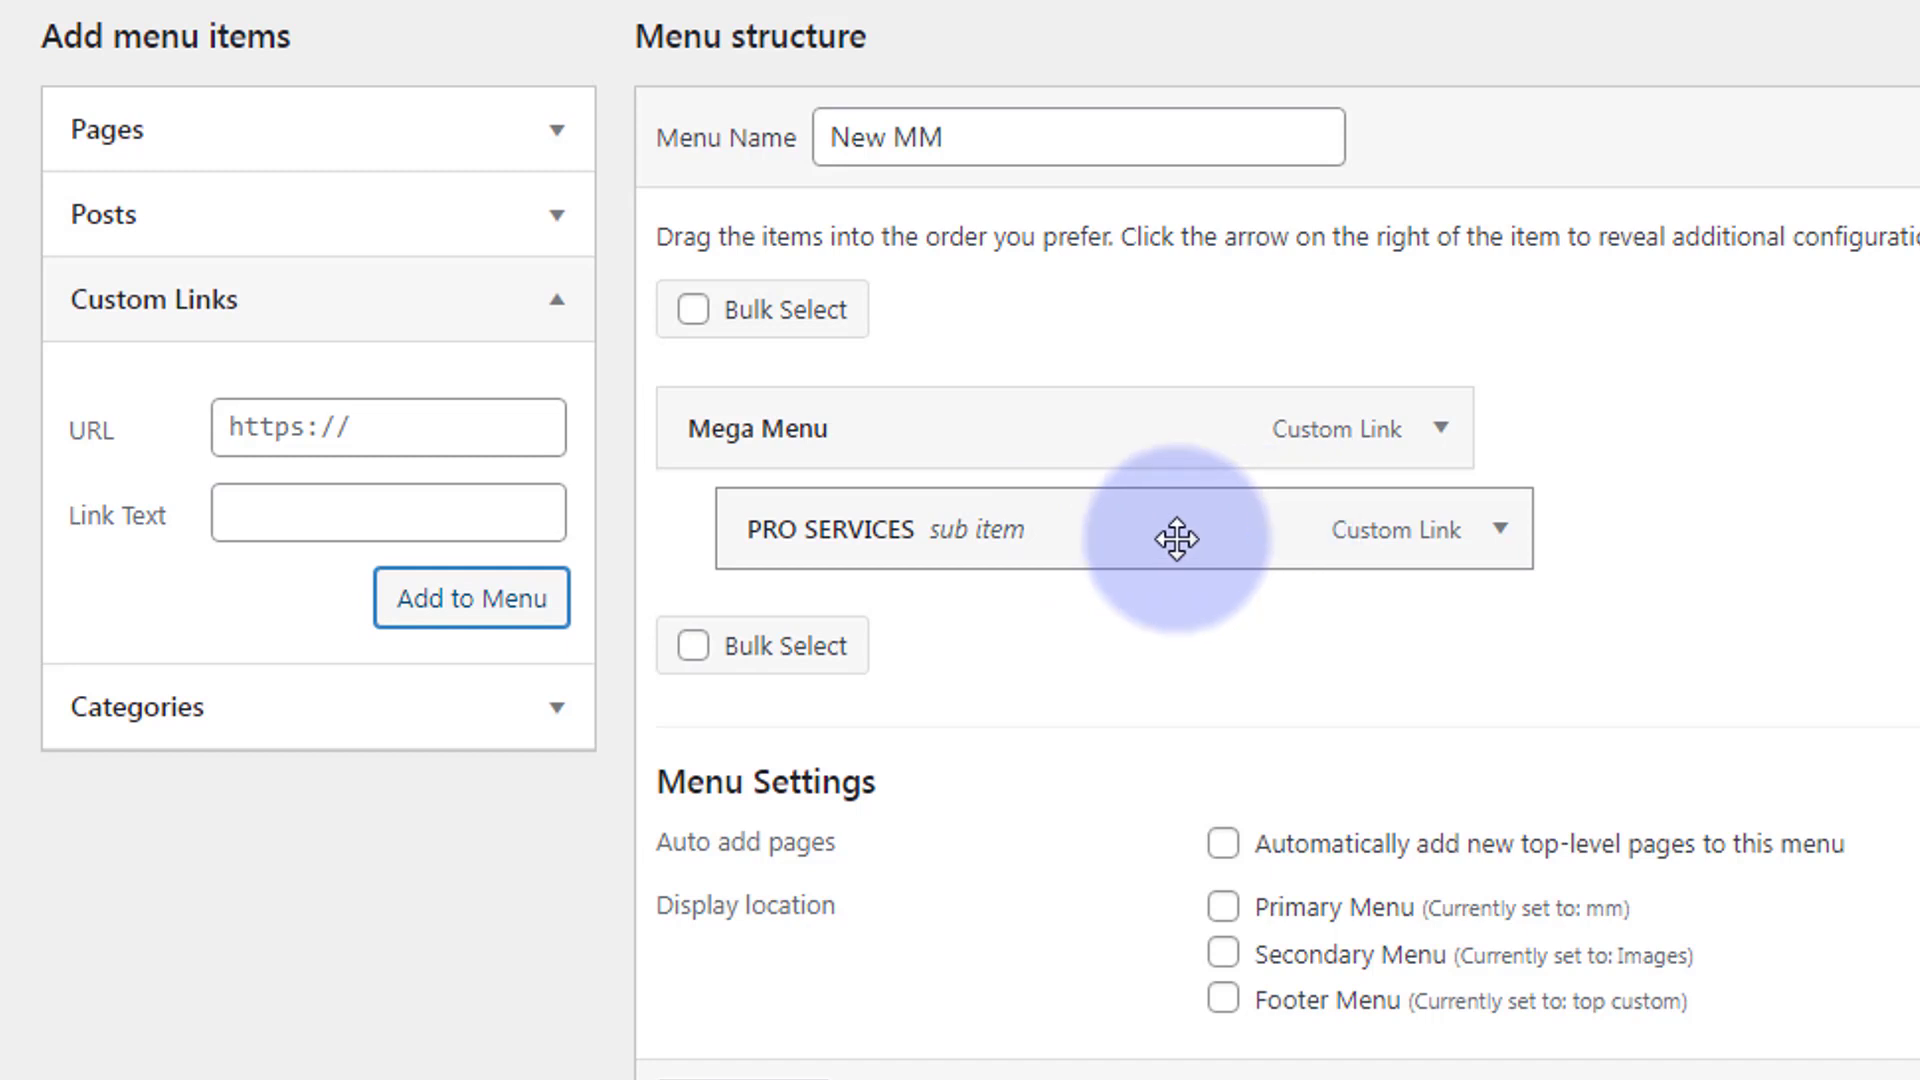
Step: Add the Image overlap, My new page, Sent and Thurs pages to New MM
left_click(551, 125)
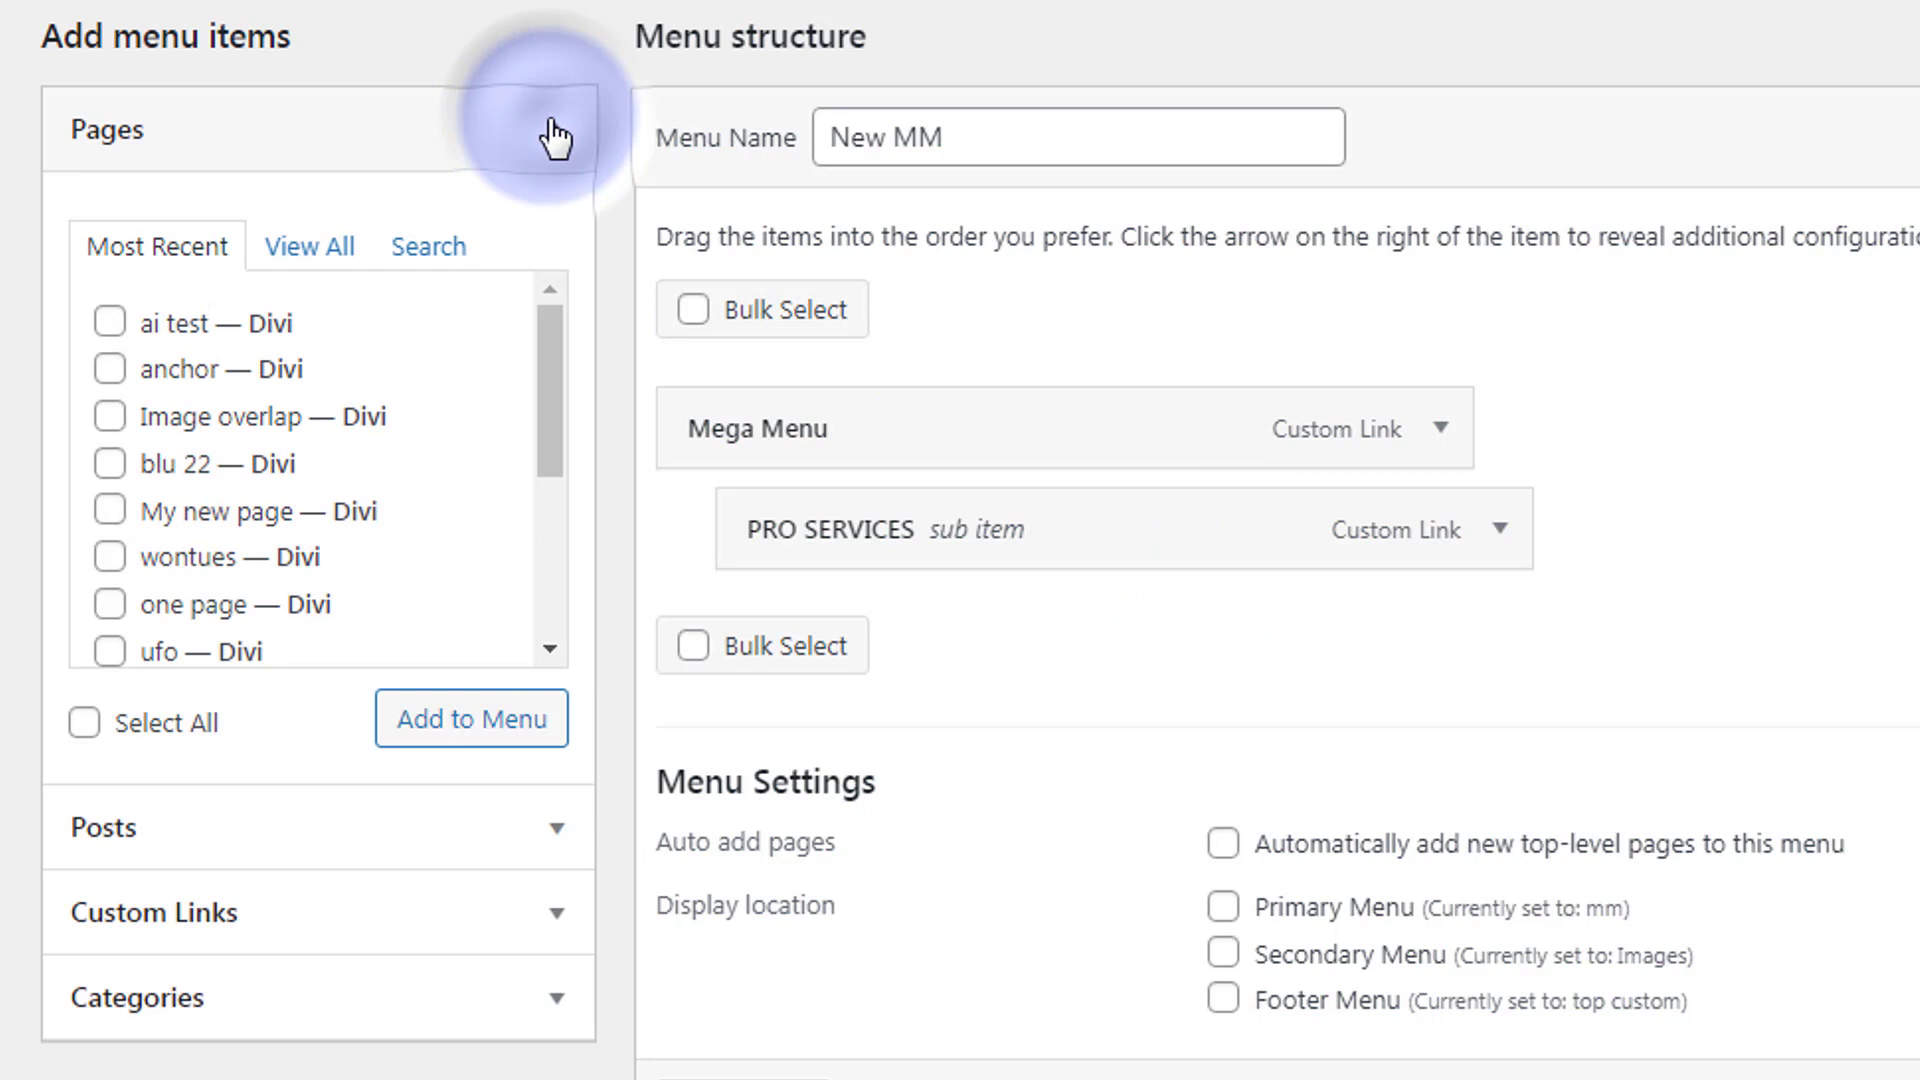
left_click(539, 448)
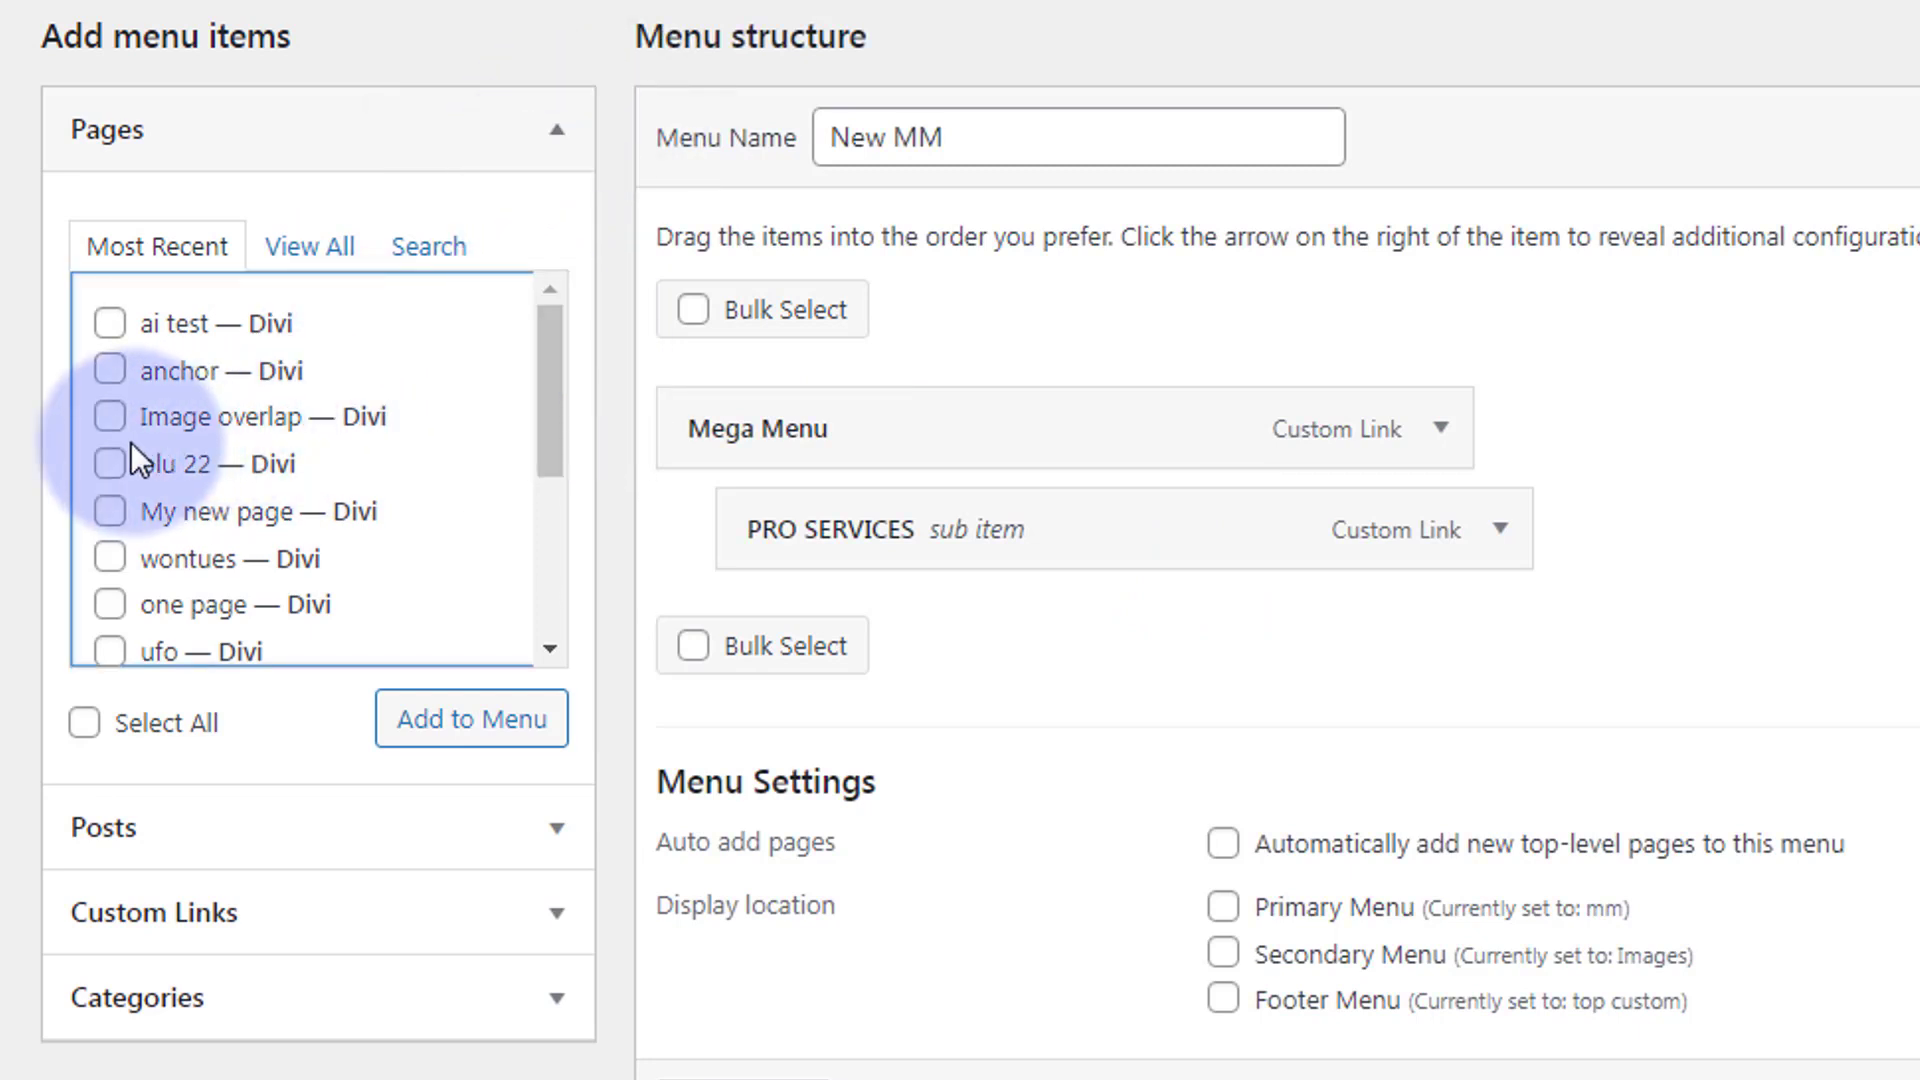
left_click(110, 416)
left_click(116, 514)
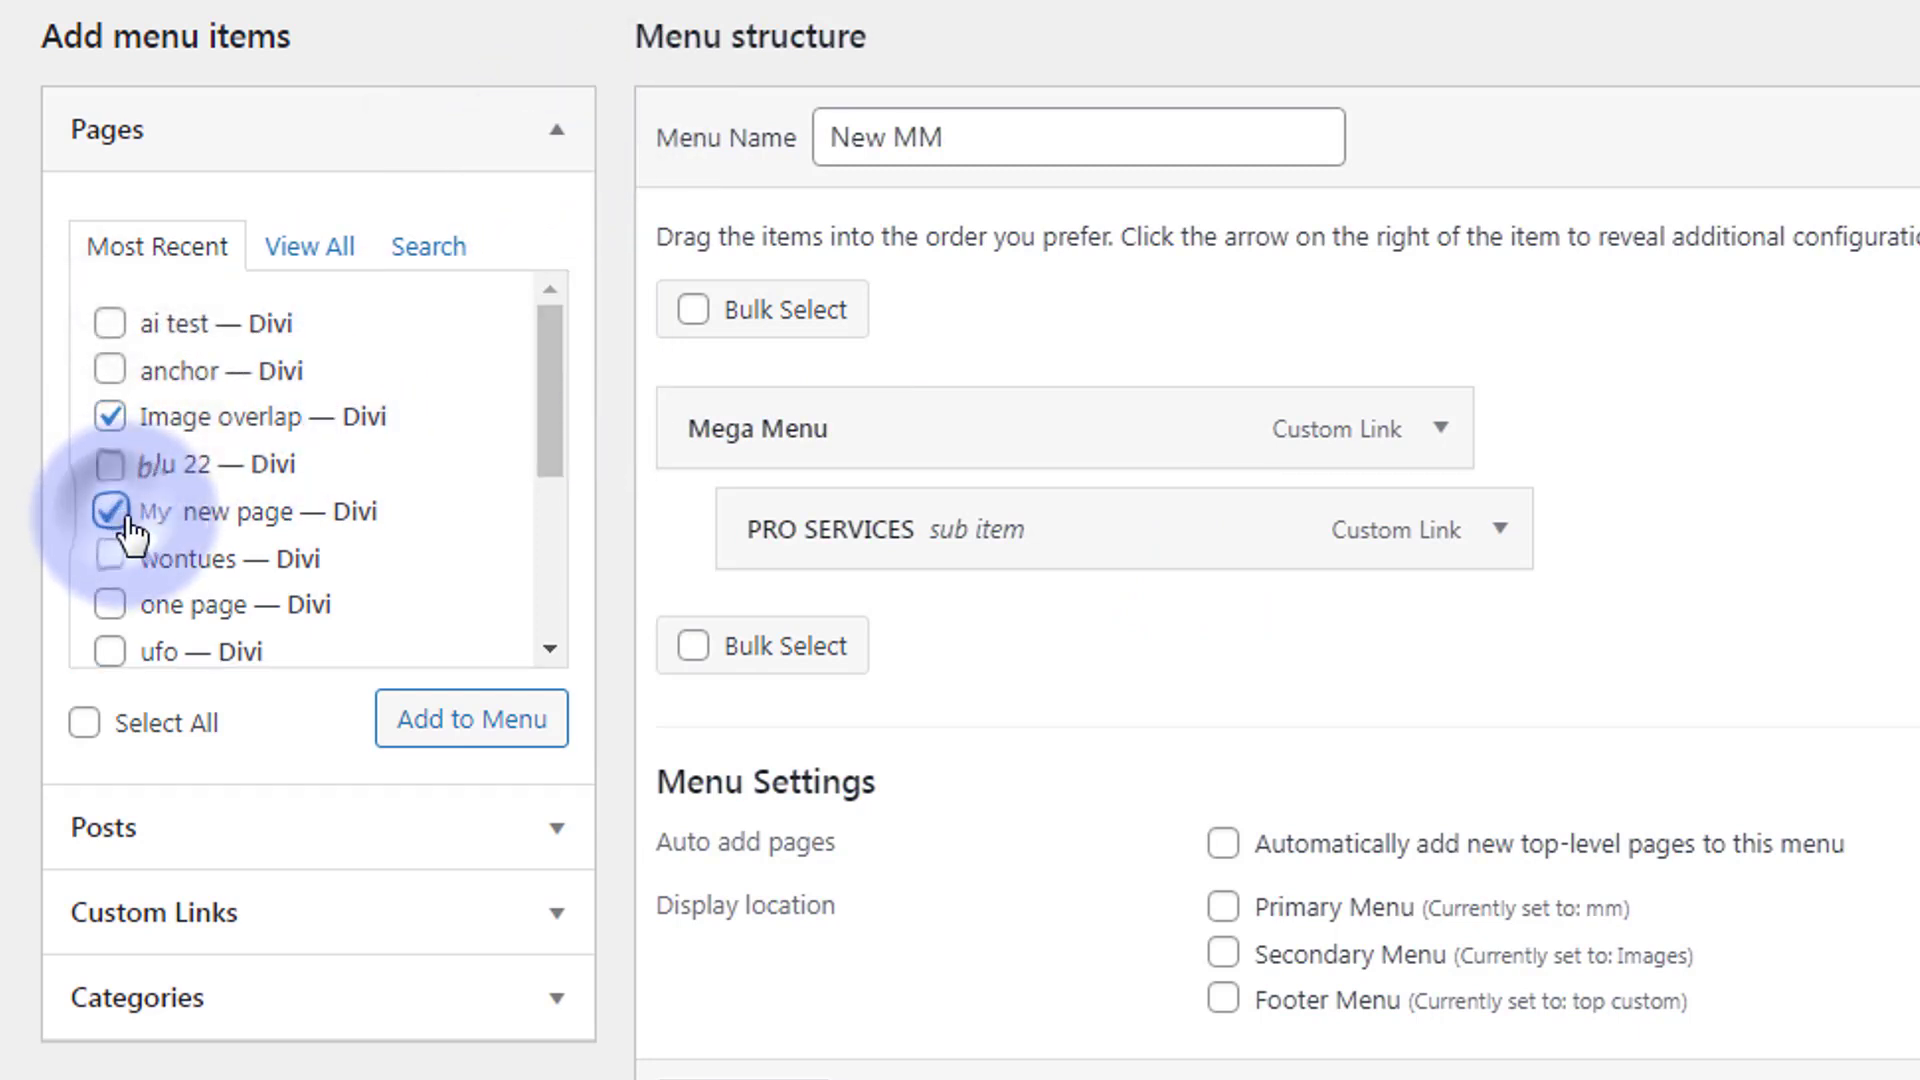
left_click_drag(550, 470, 548, 592)
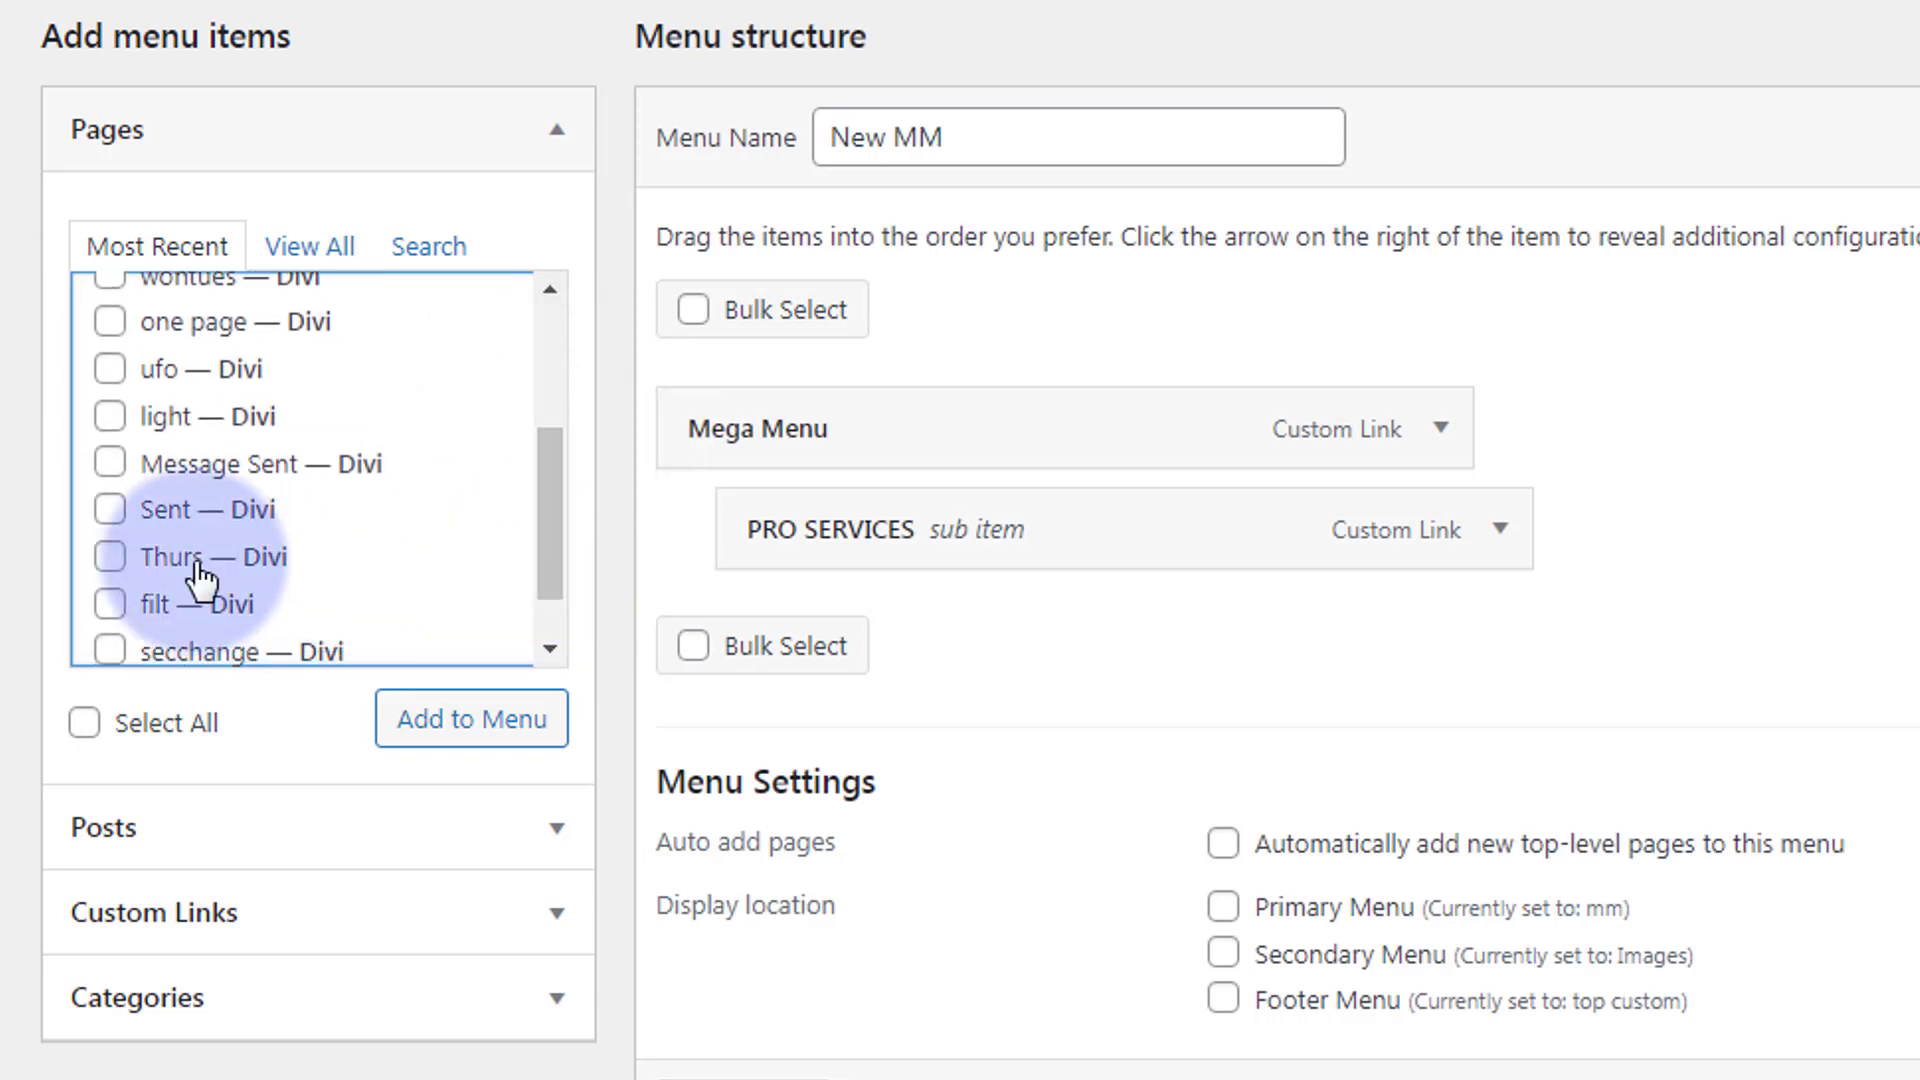
left_click(110, 557)
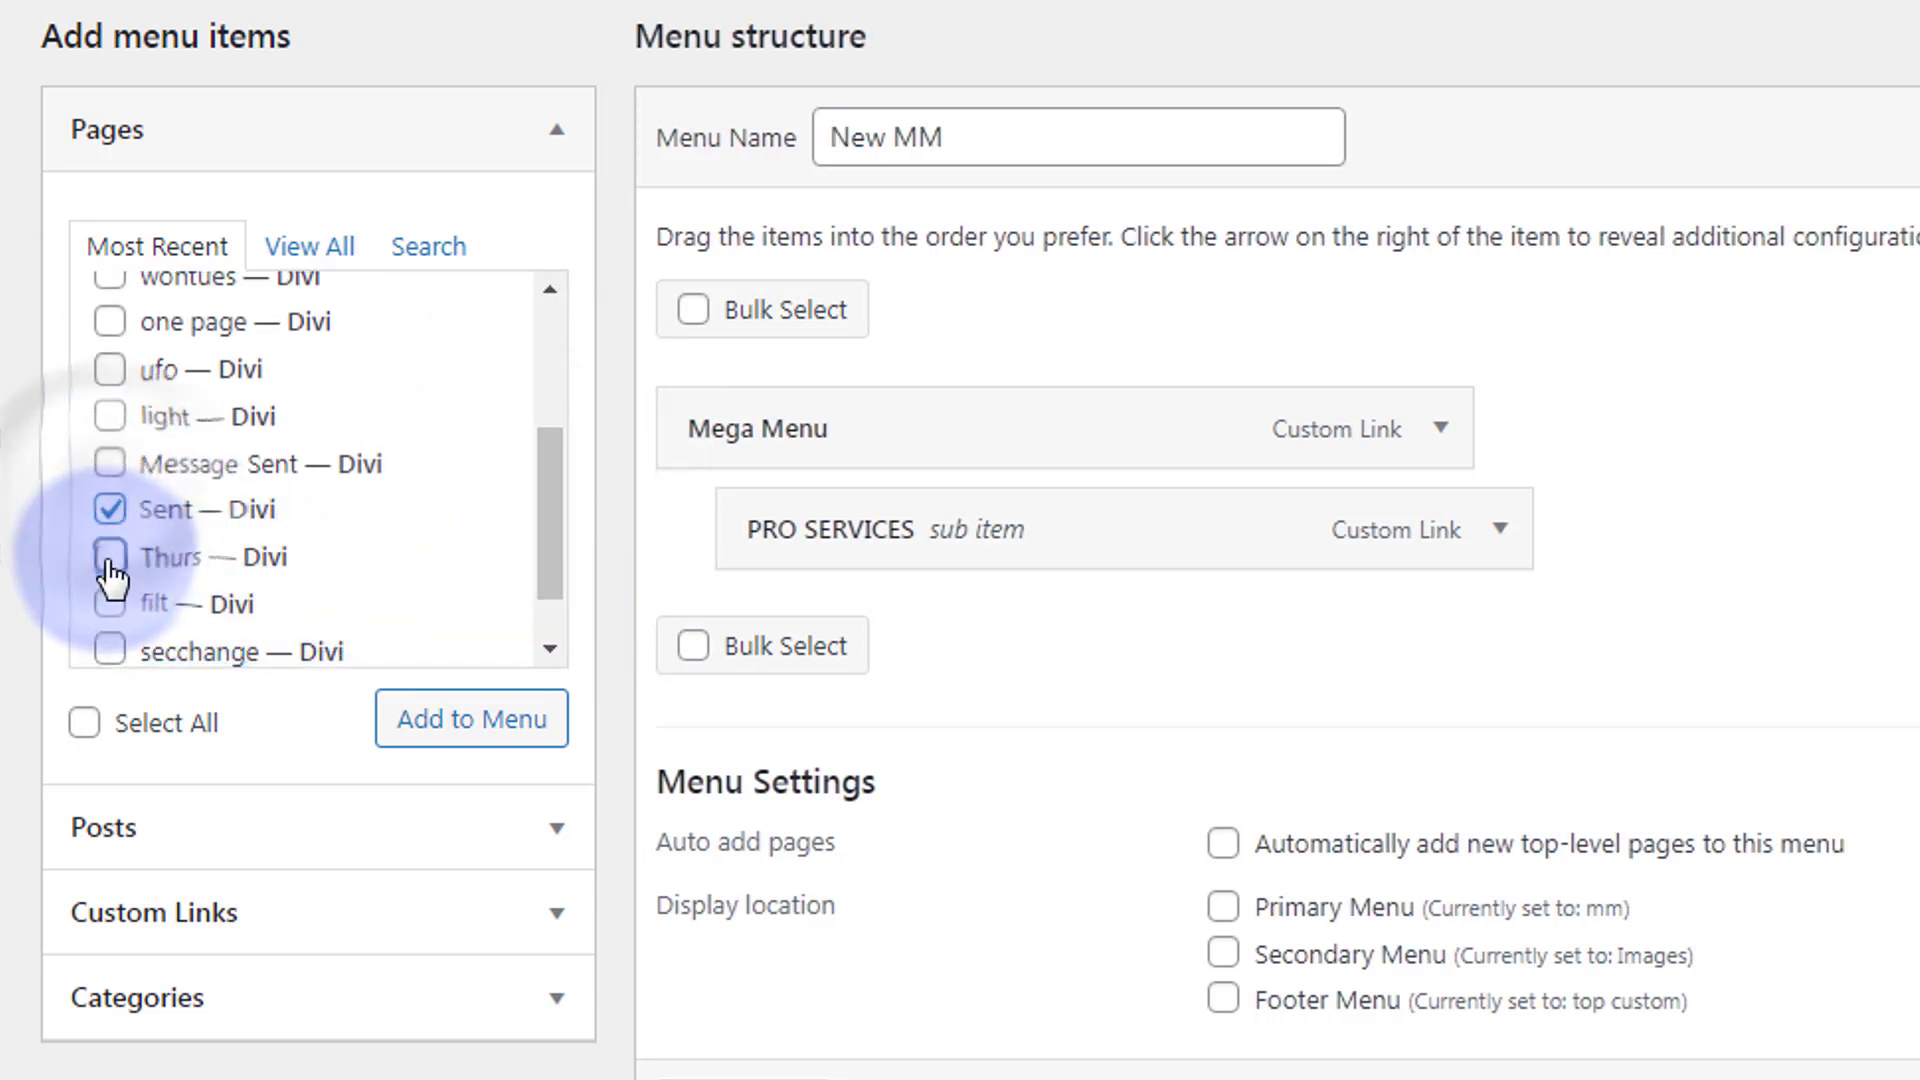
left_click(440, 742)
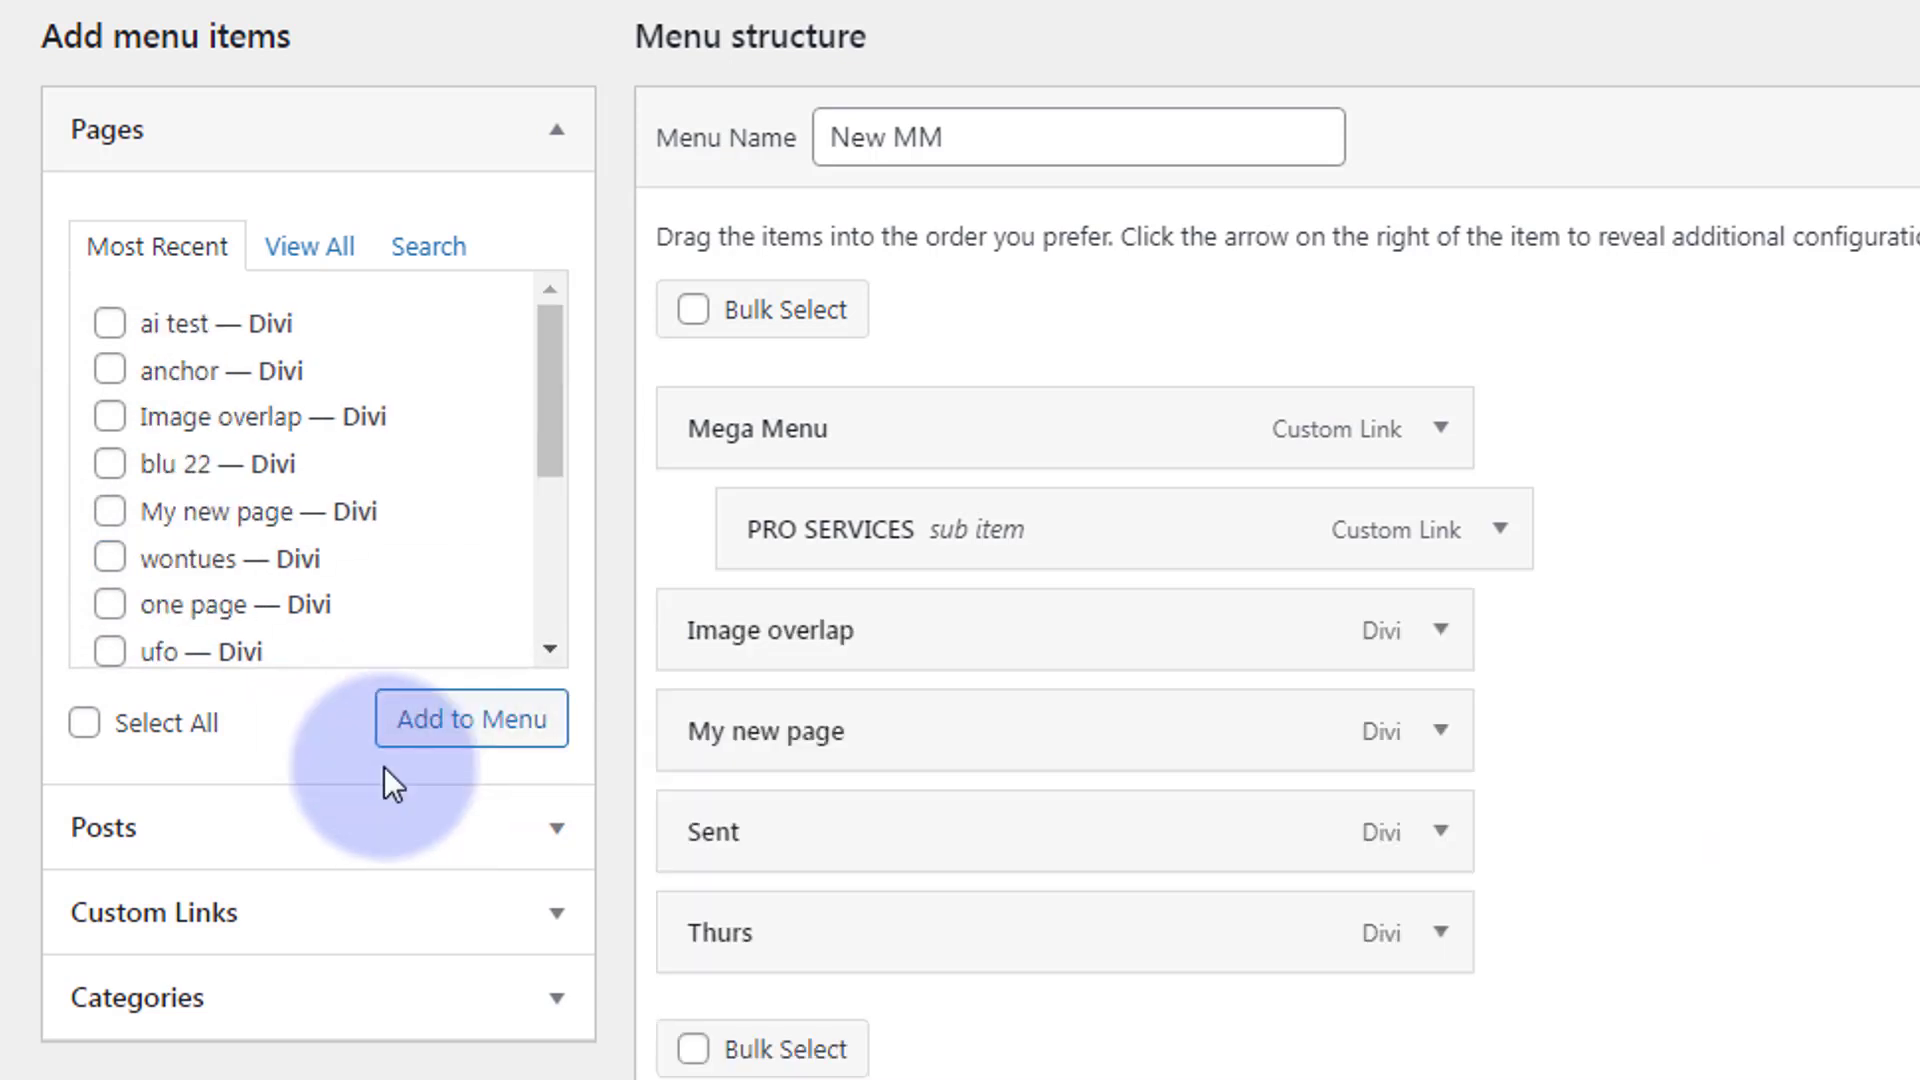
Step: Nest Image overlap, My new page and Sent under PRO SERVICES
left_click_drag(912, 655, 1071, 651)
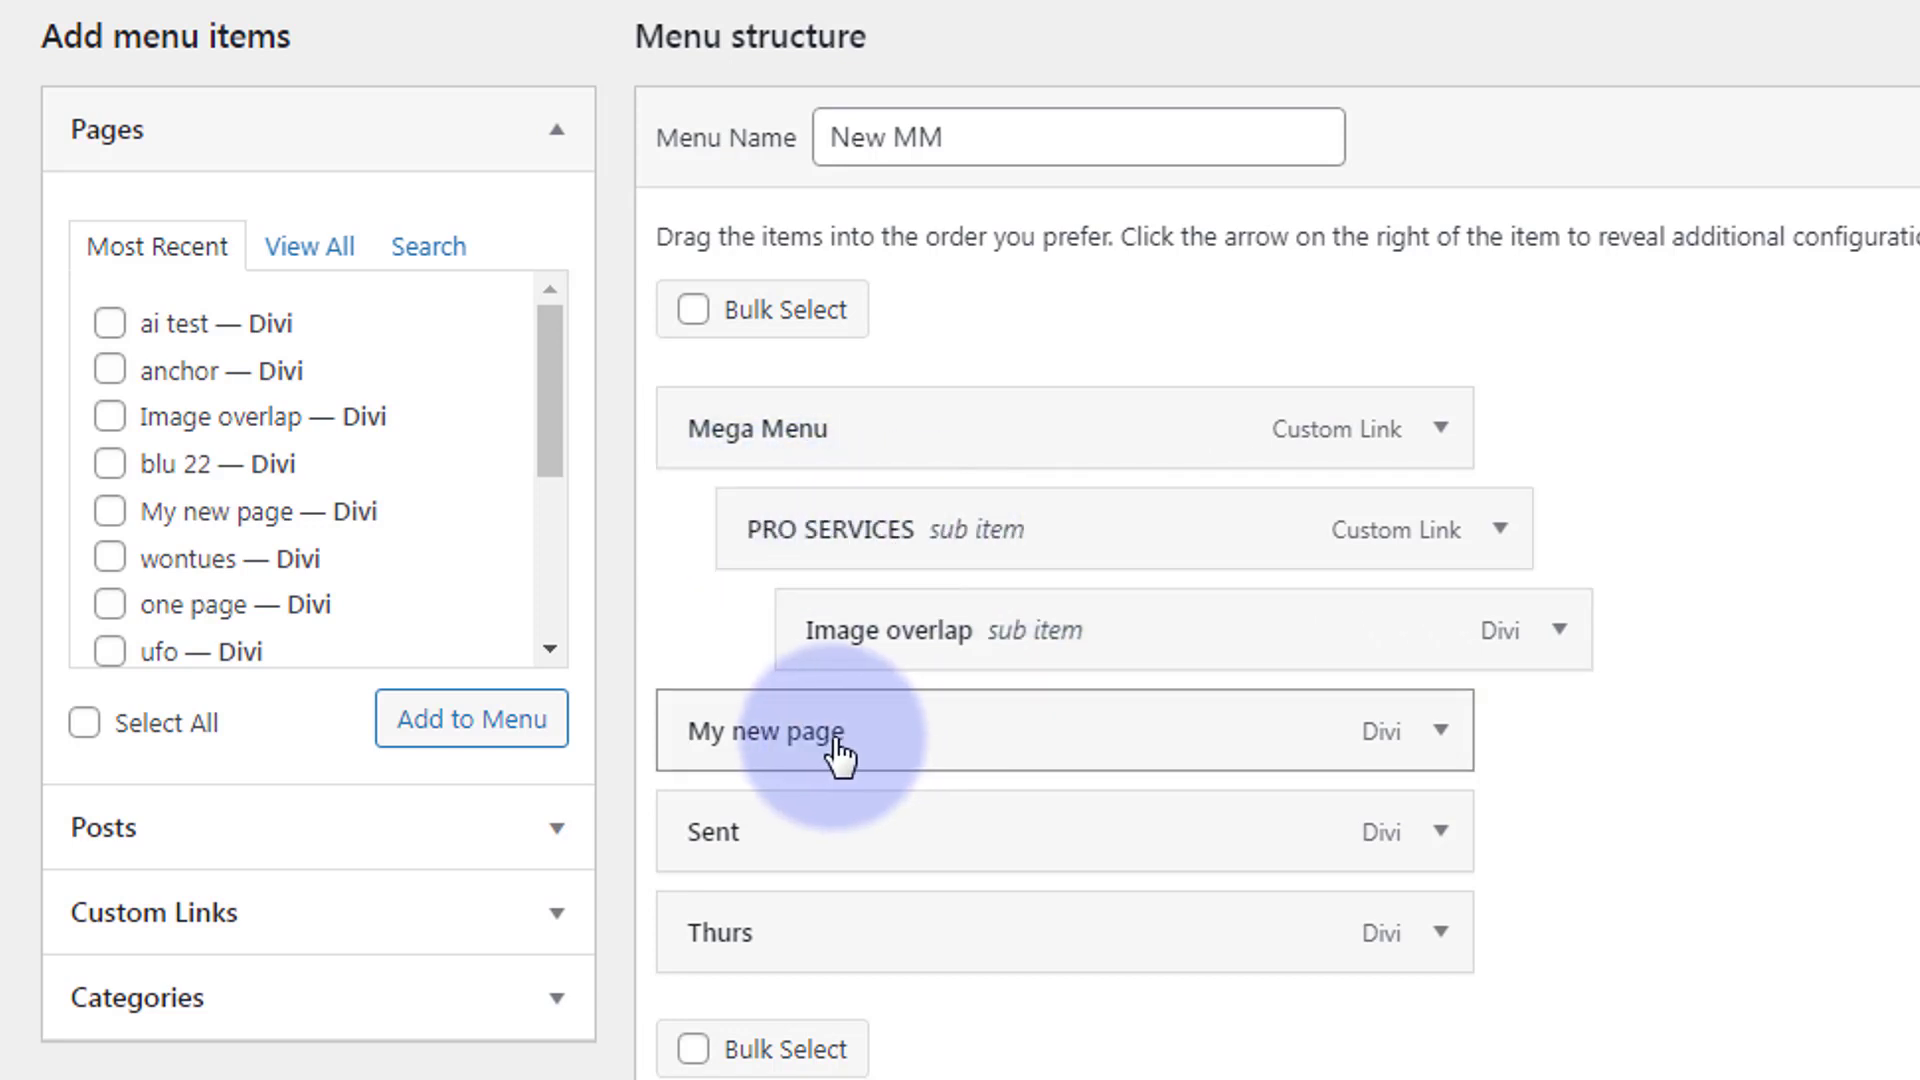
left_click_drag(840, 754, 1025, 852)
left_click_drag(930, 929, 1039, 928)
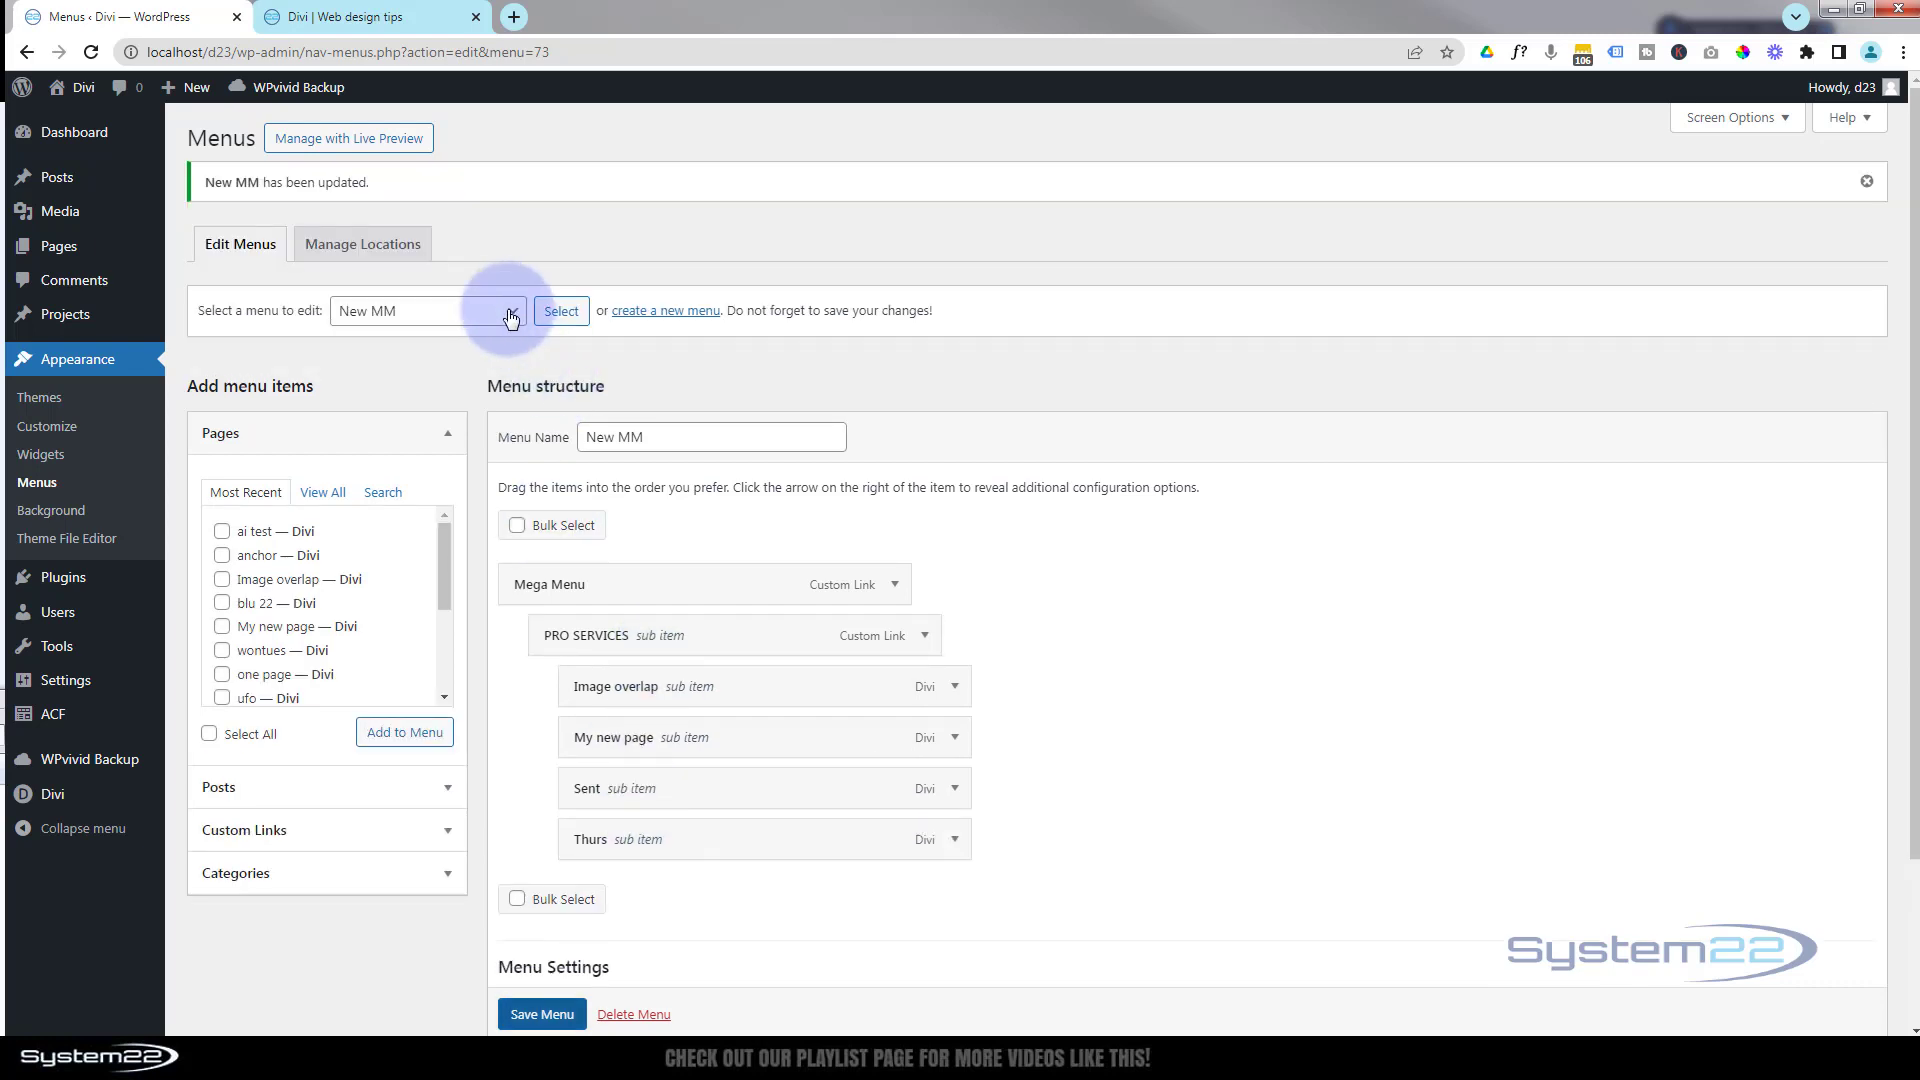
Step: Load the mm (Primary Menu) for editing and review its Mega Menu groups
left_click(510, 314)
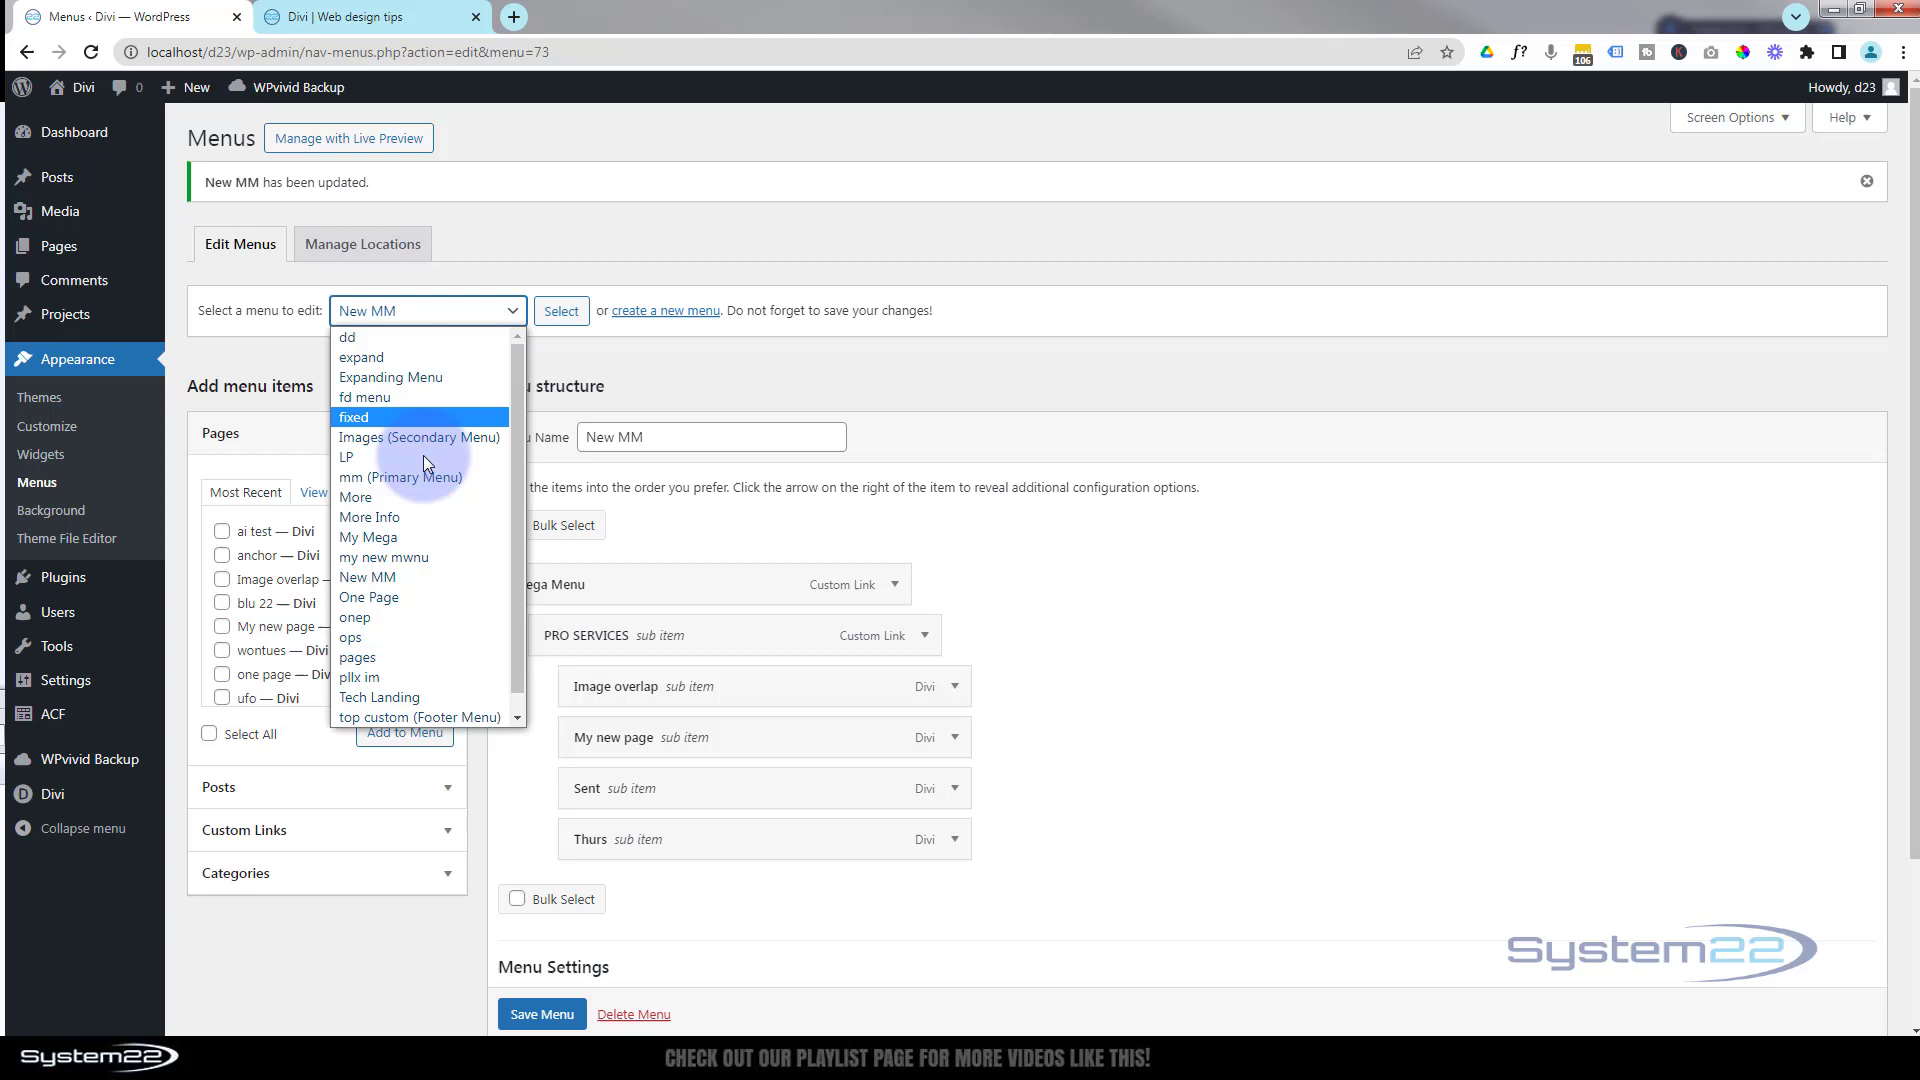
left_click(361, 479)
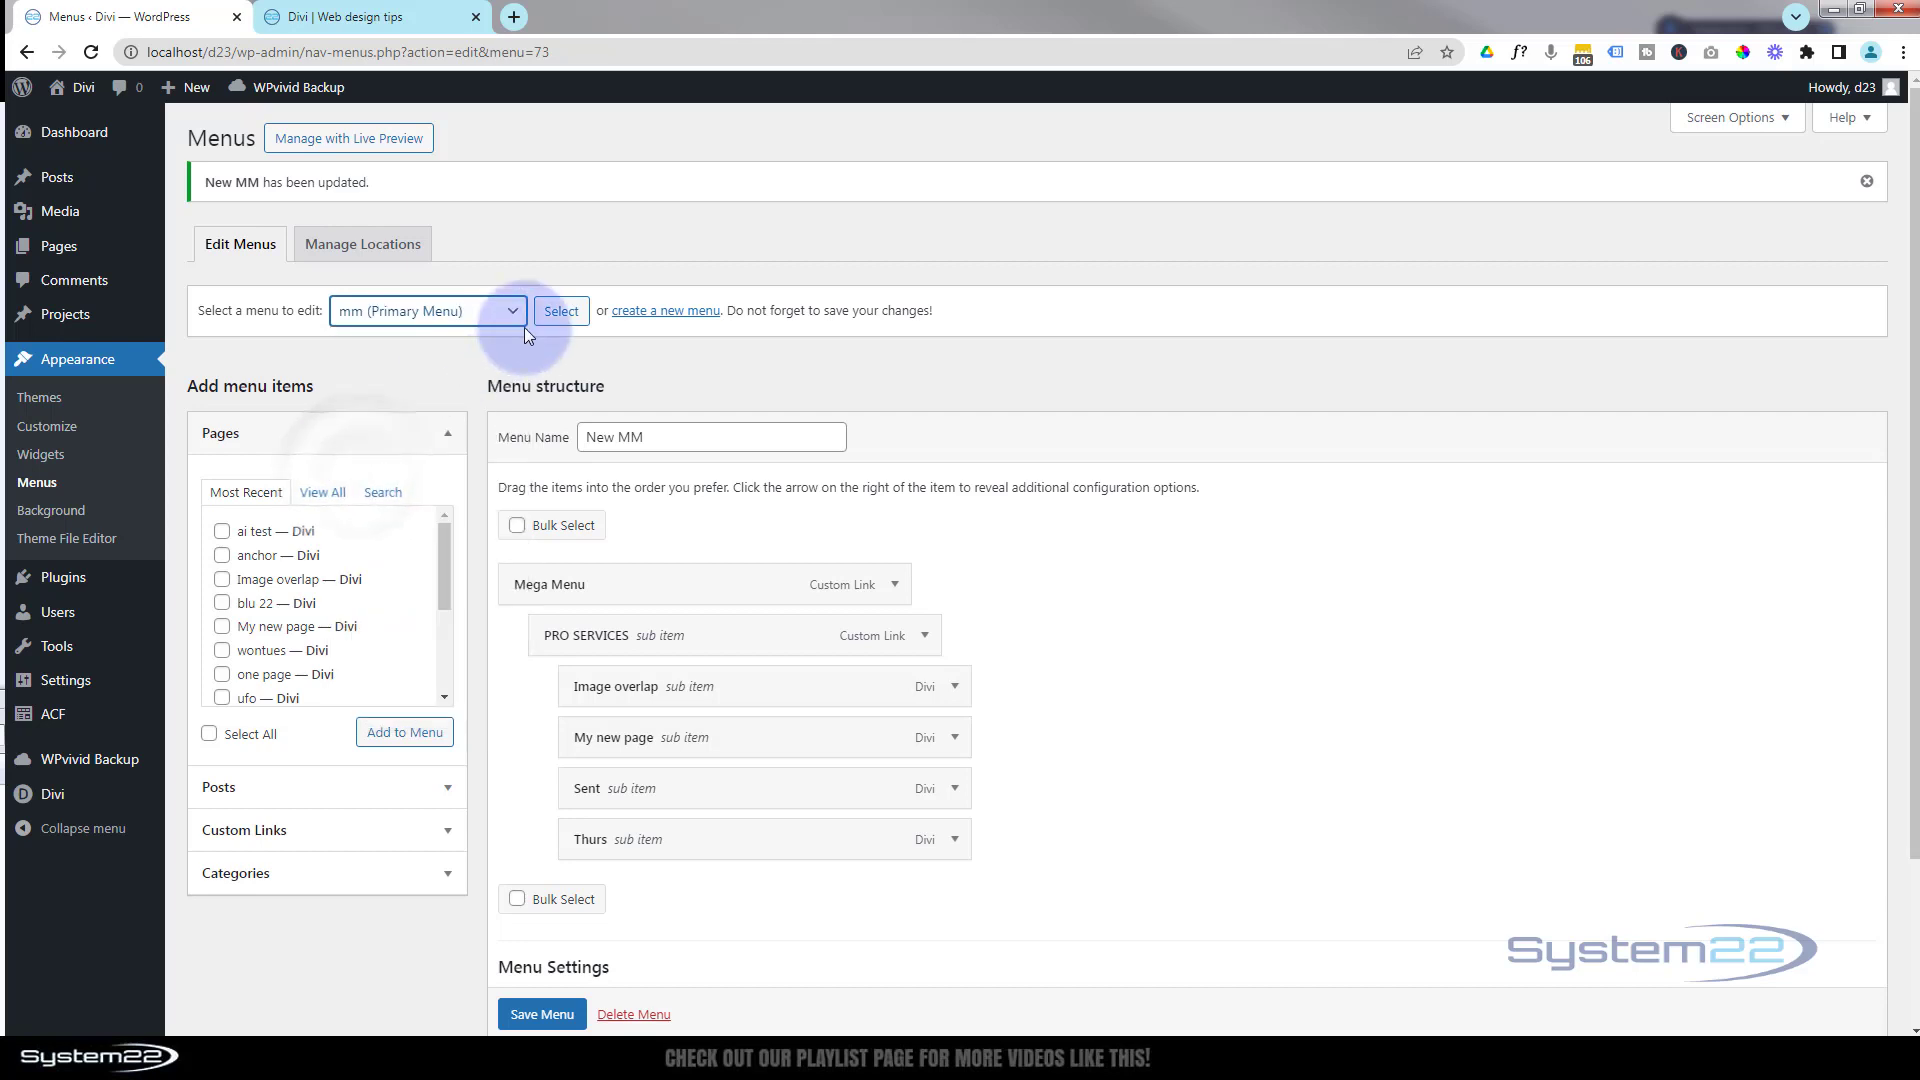
left_click(561, 314)
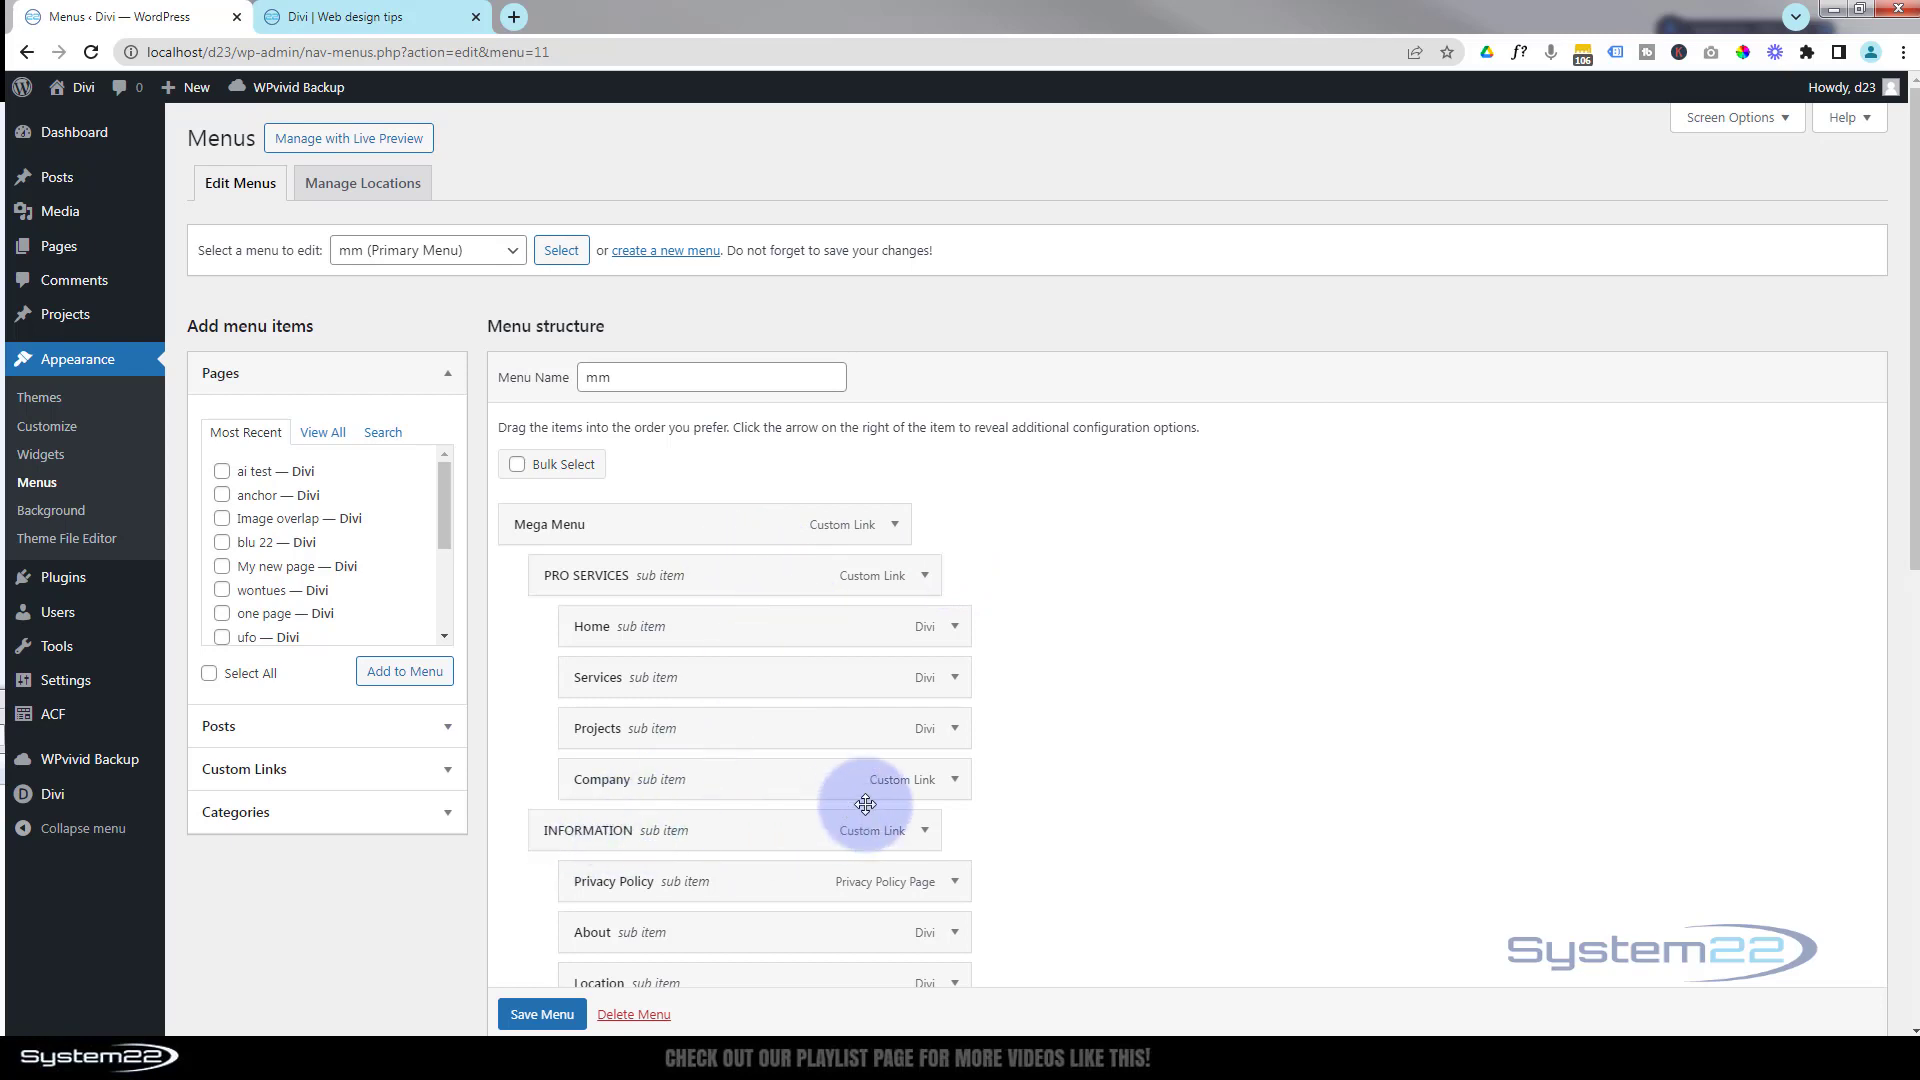
scroll(1065, 787, "down", 1)
left_click(763, 728)
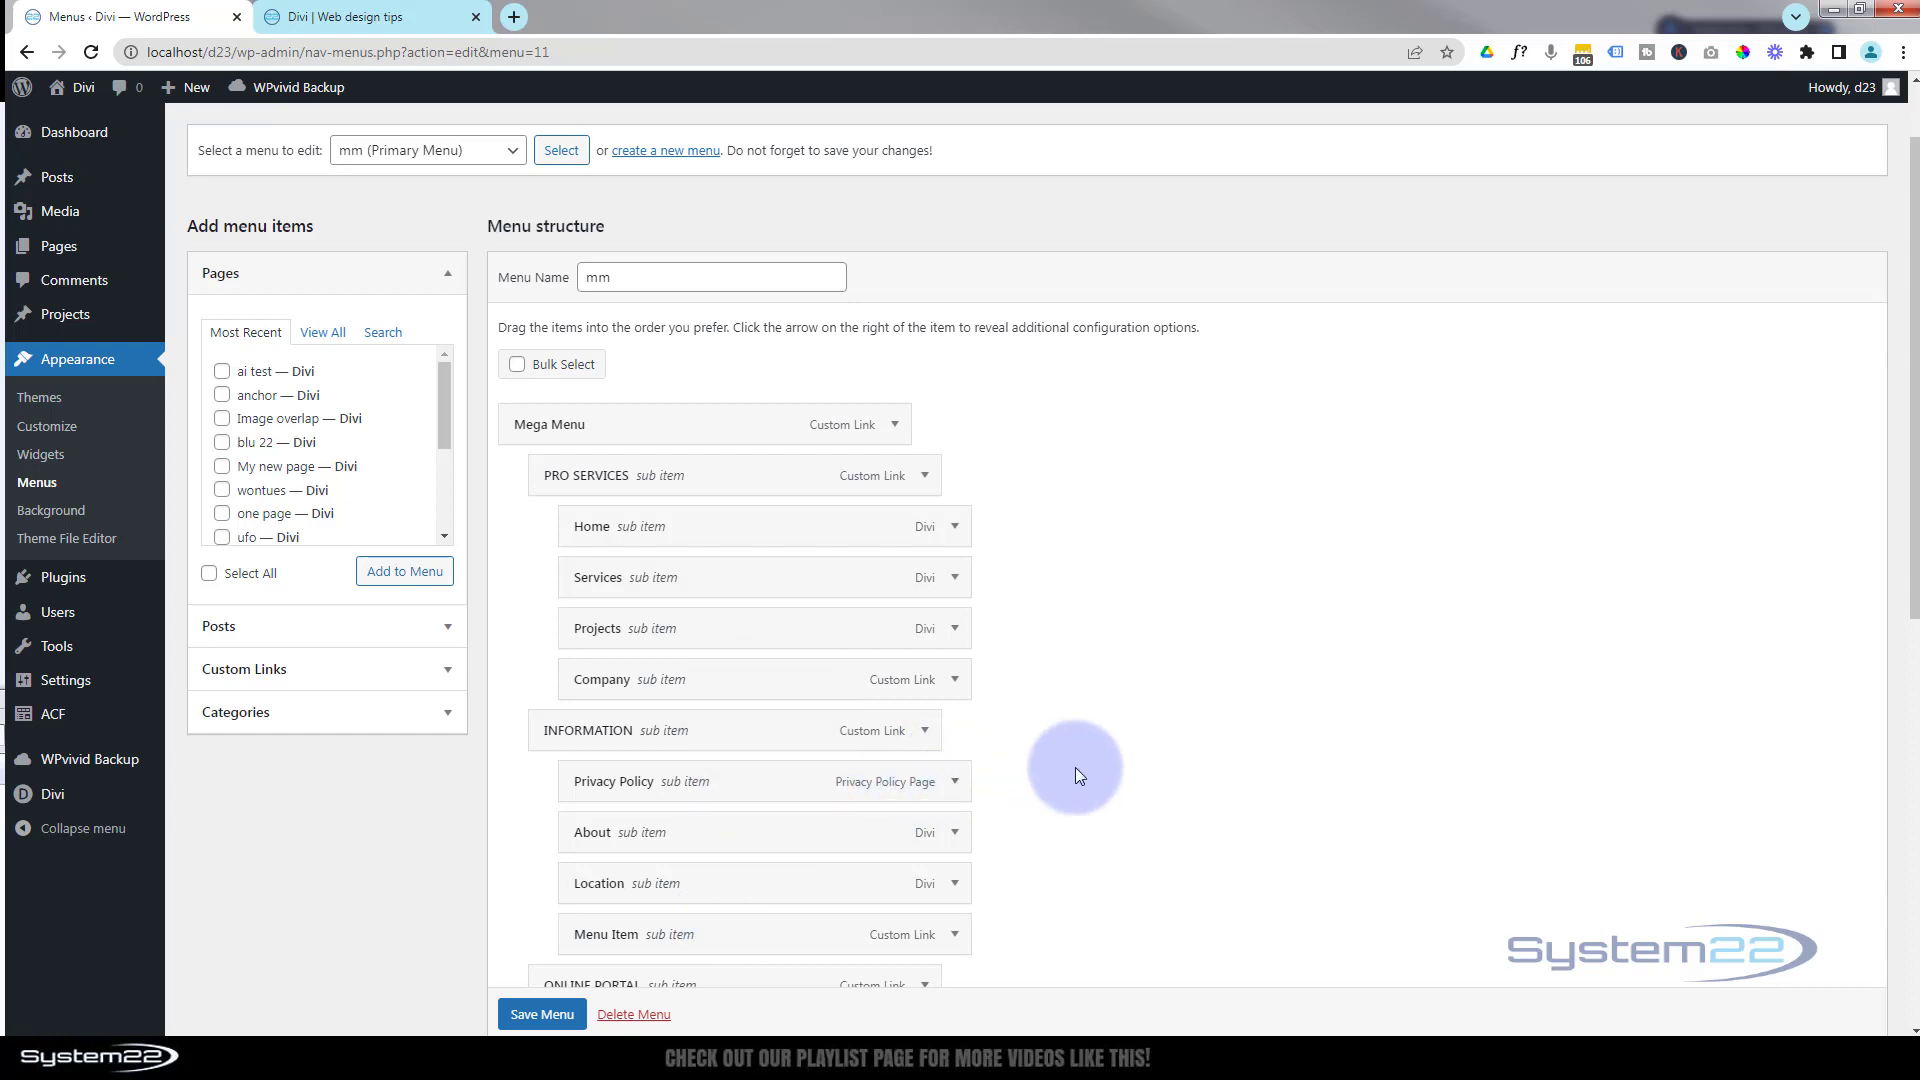
scroll(1076, 766, "up", 1)
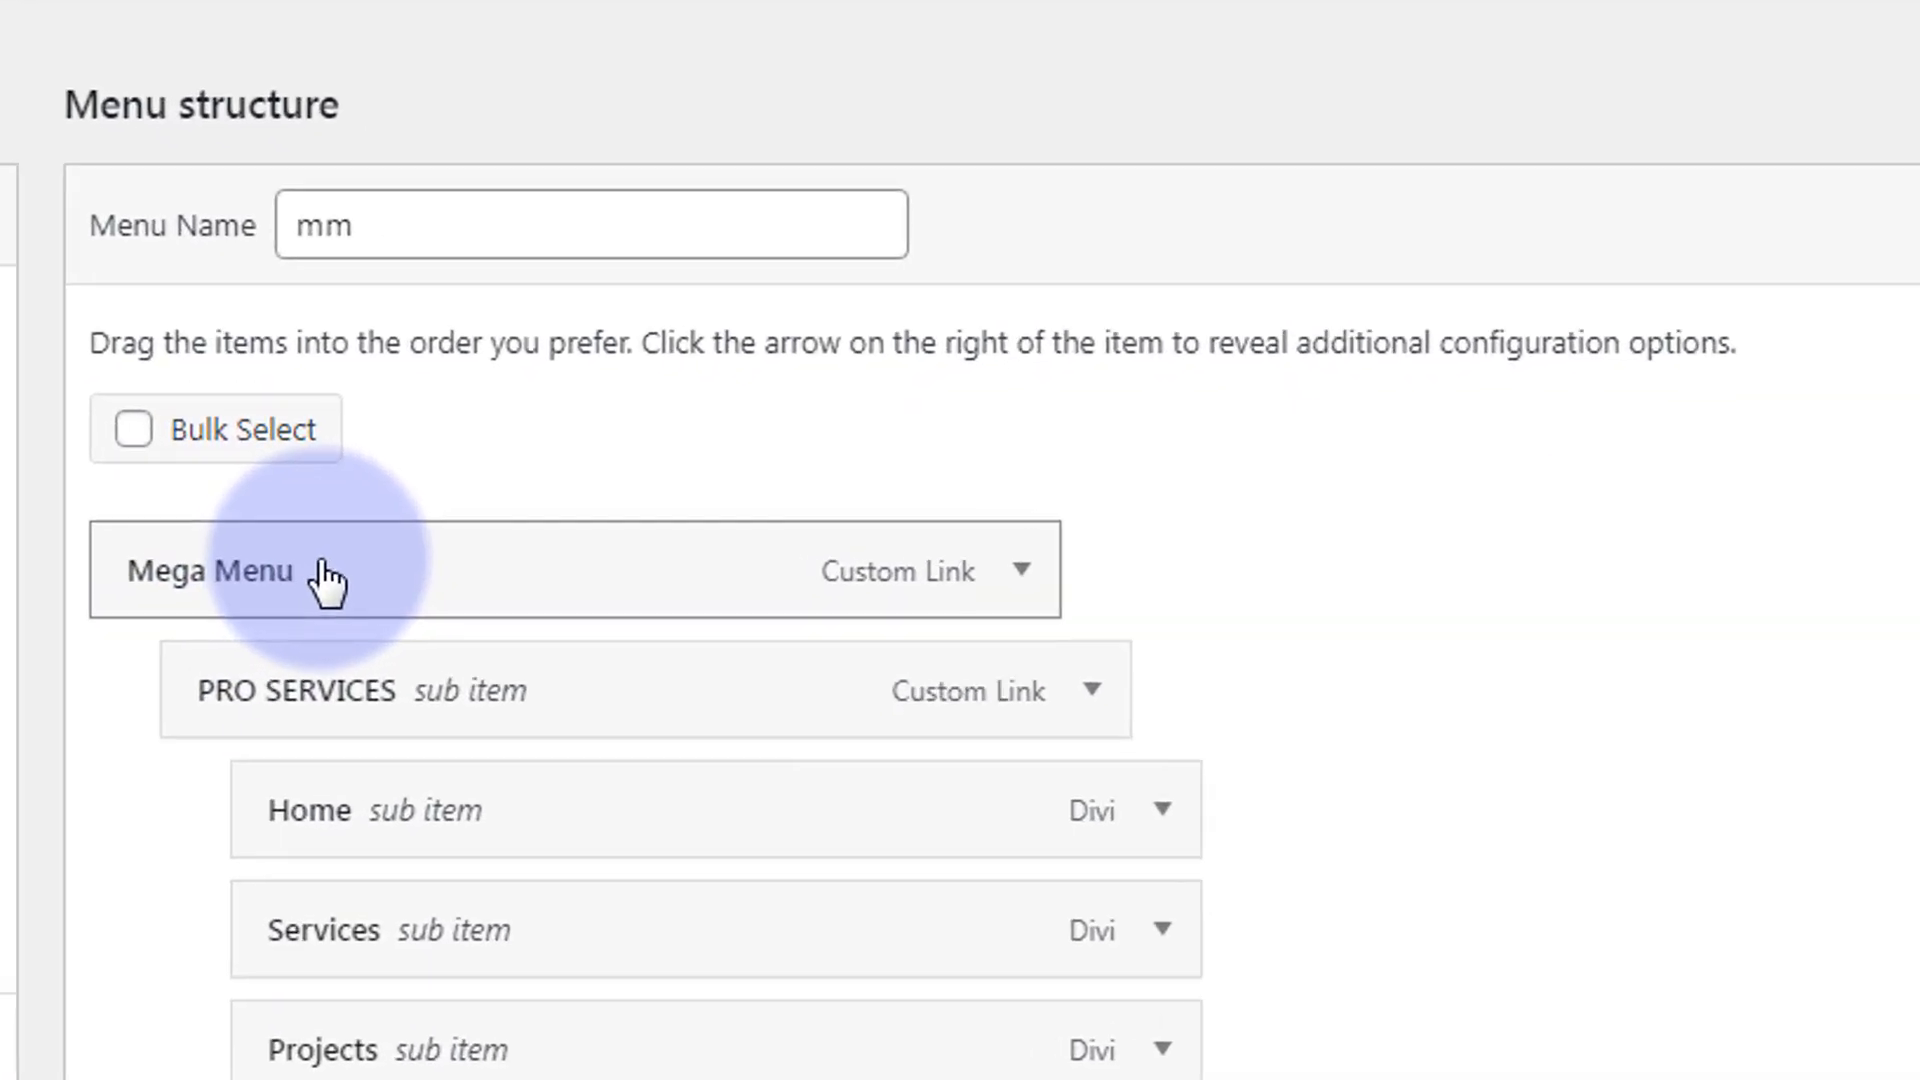
Step: Delete 'mega-menu' from the Mega Menu item's CSS Classes field
left_click(1022, 572)
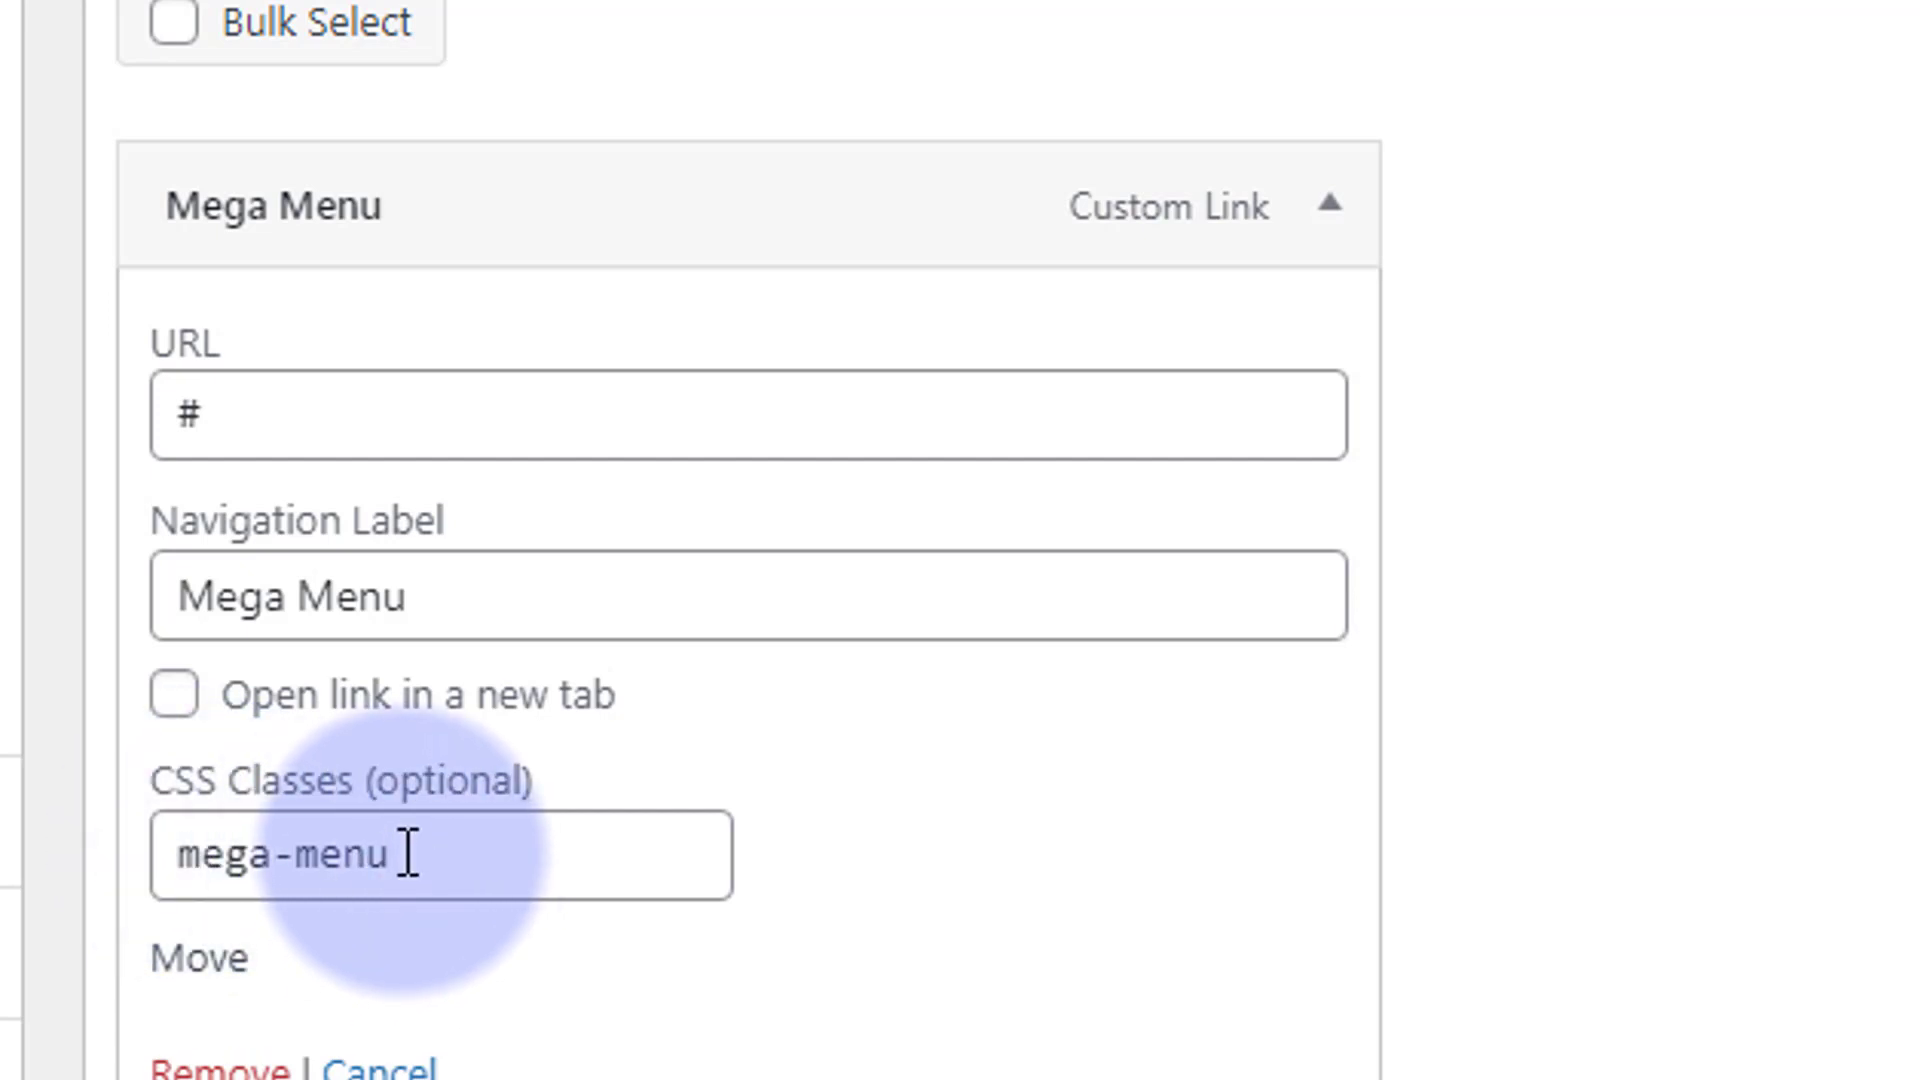
left_click_drag(403, 855, 154, 887)
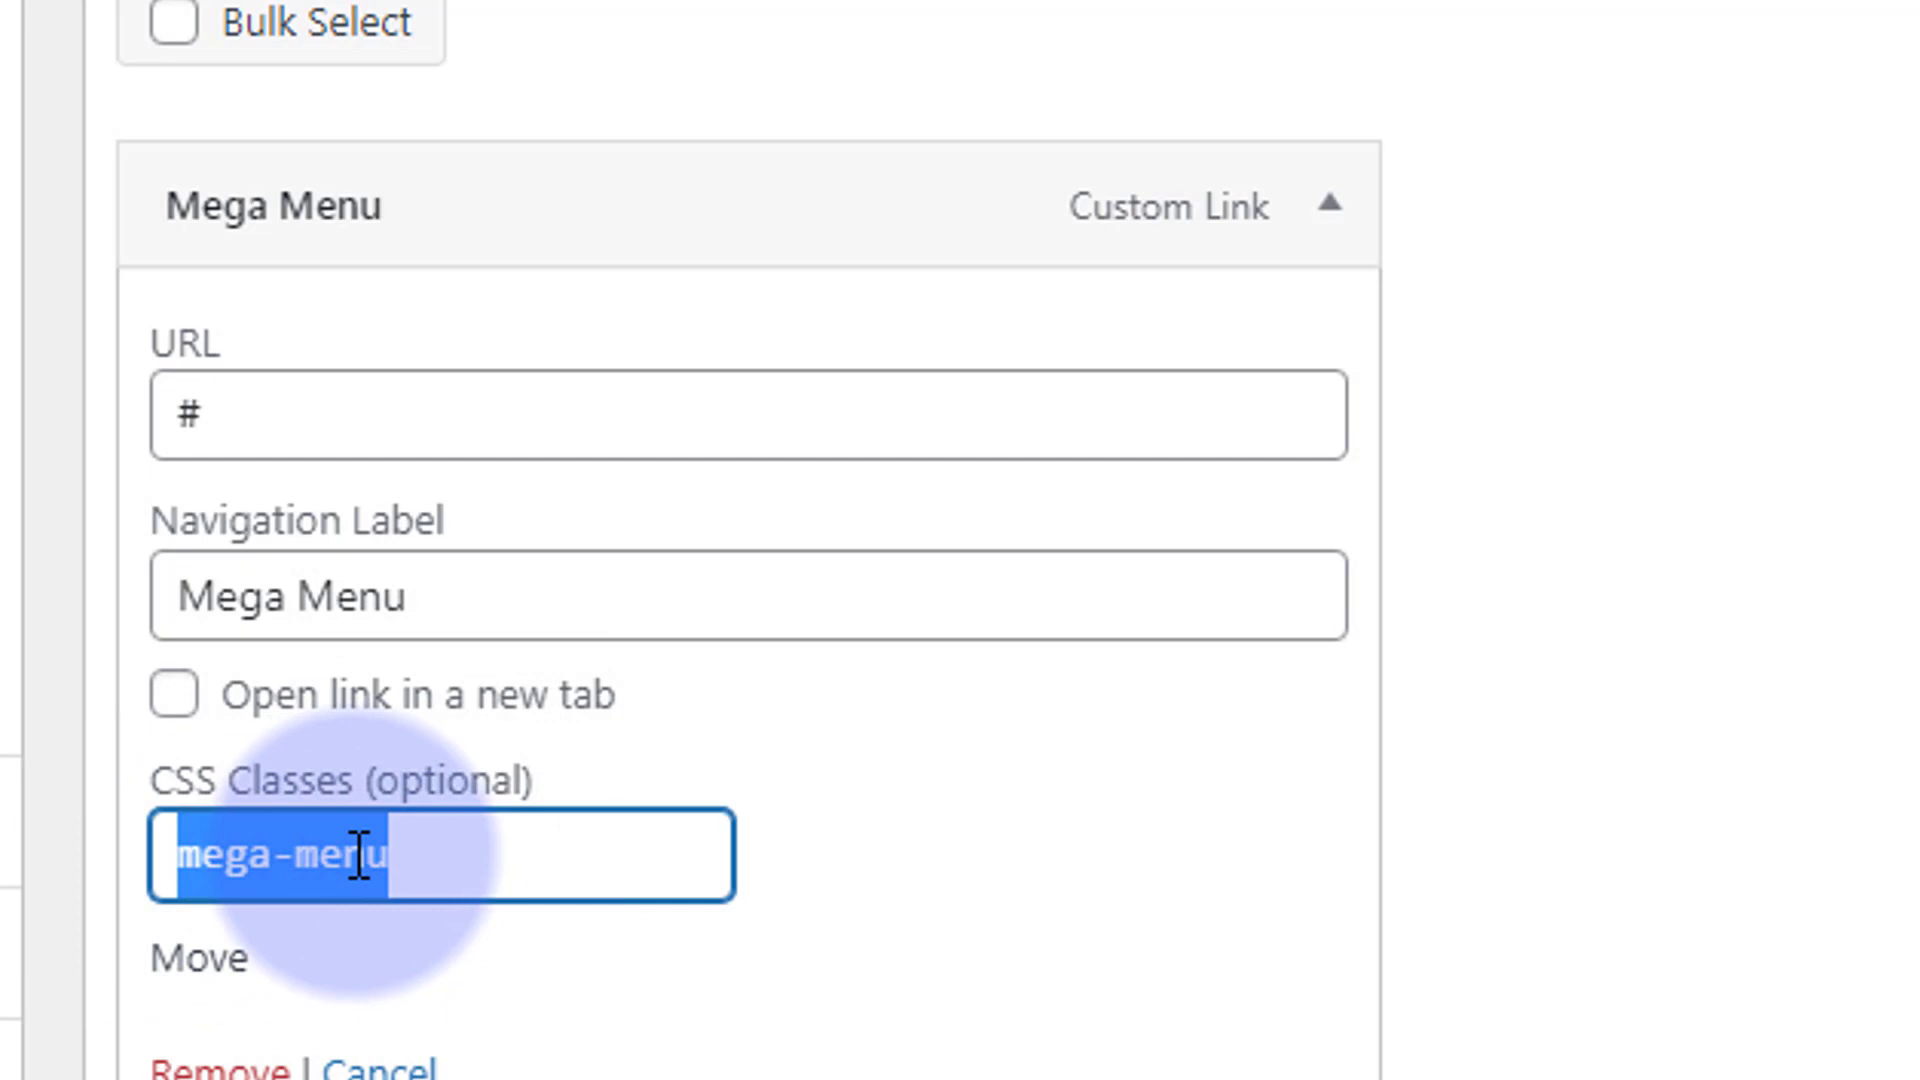
key("BackSpace")
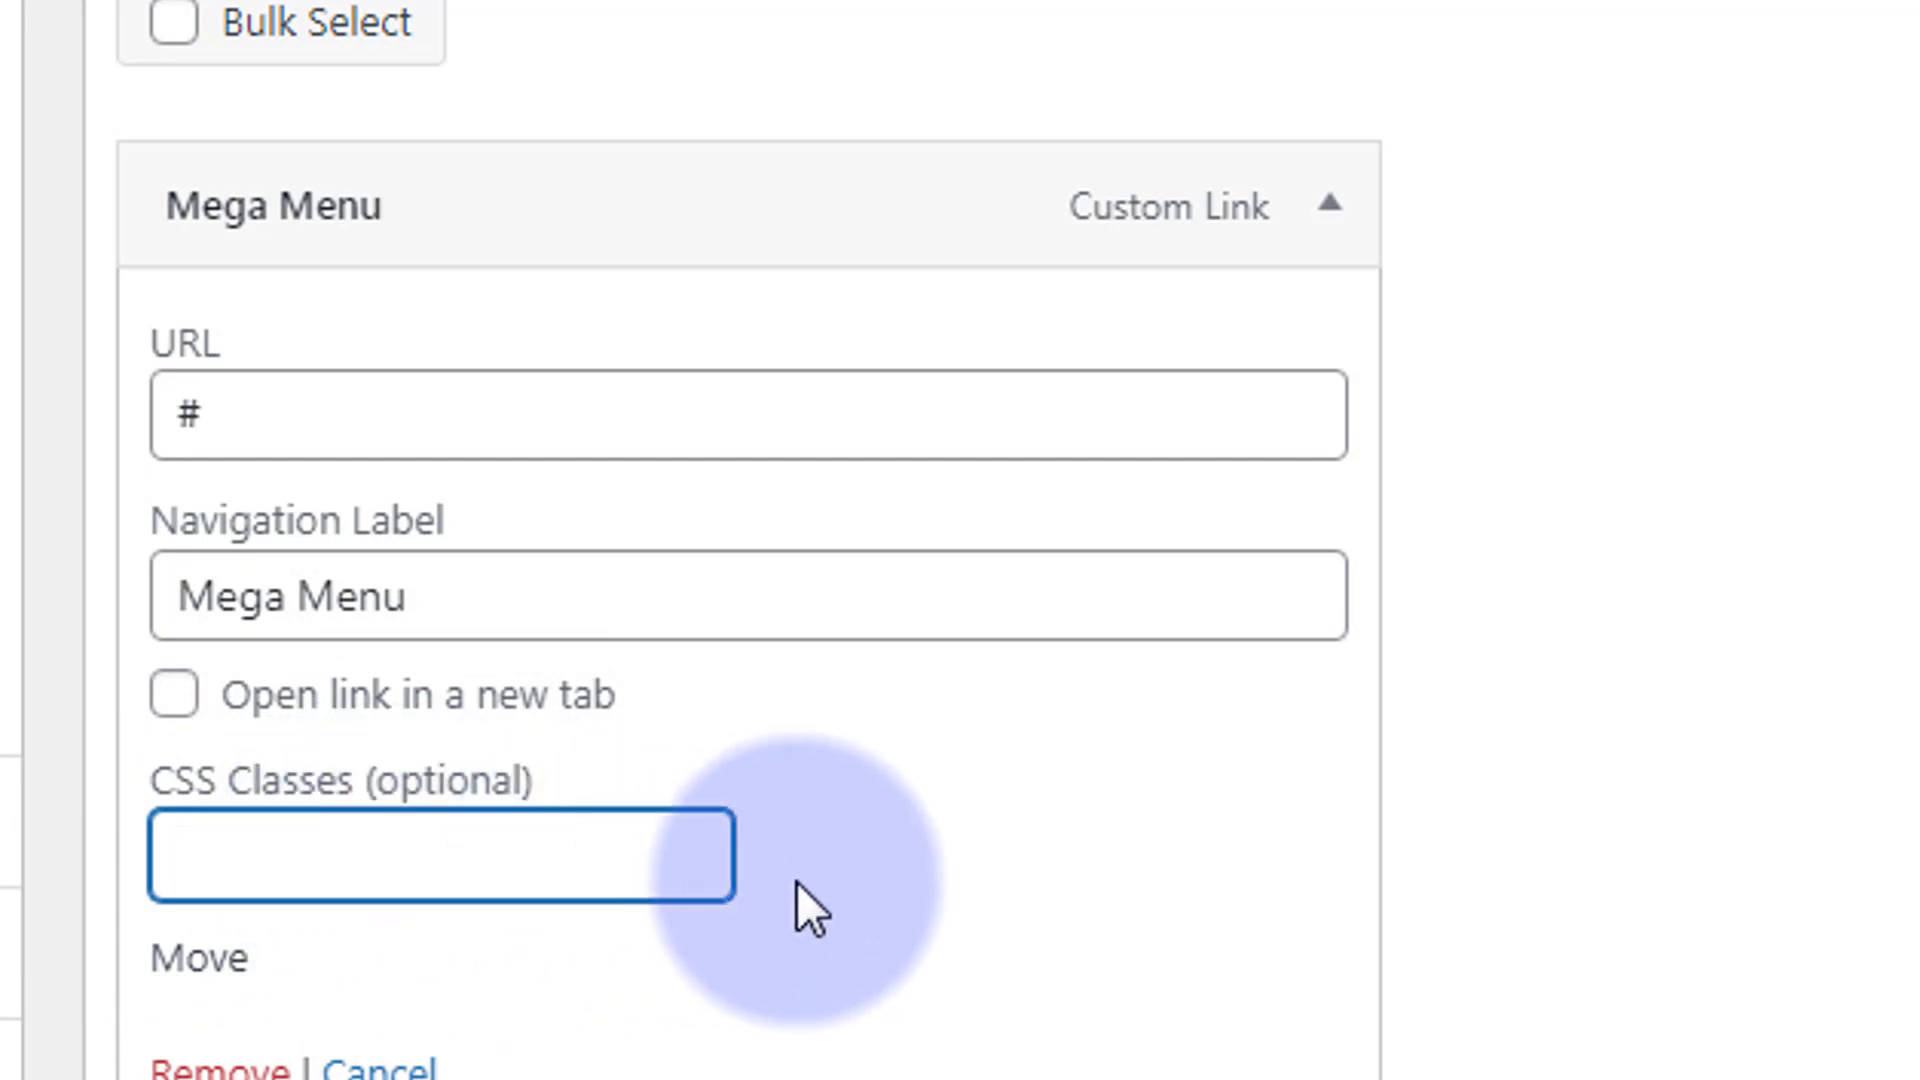
left_click(928, 839)
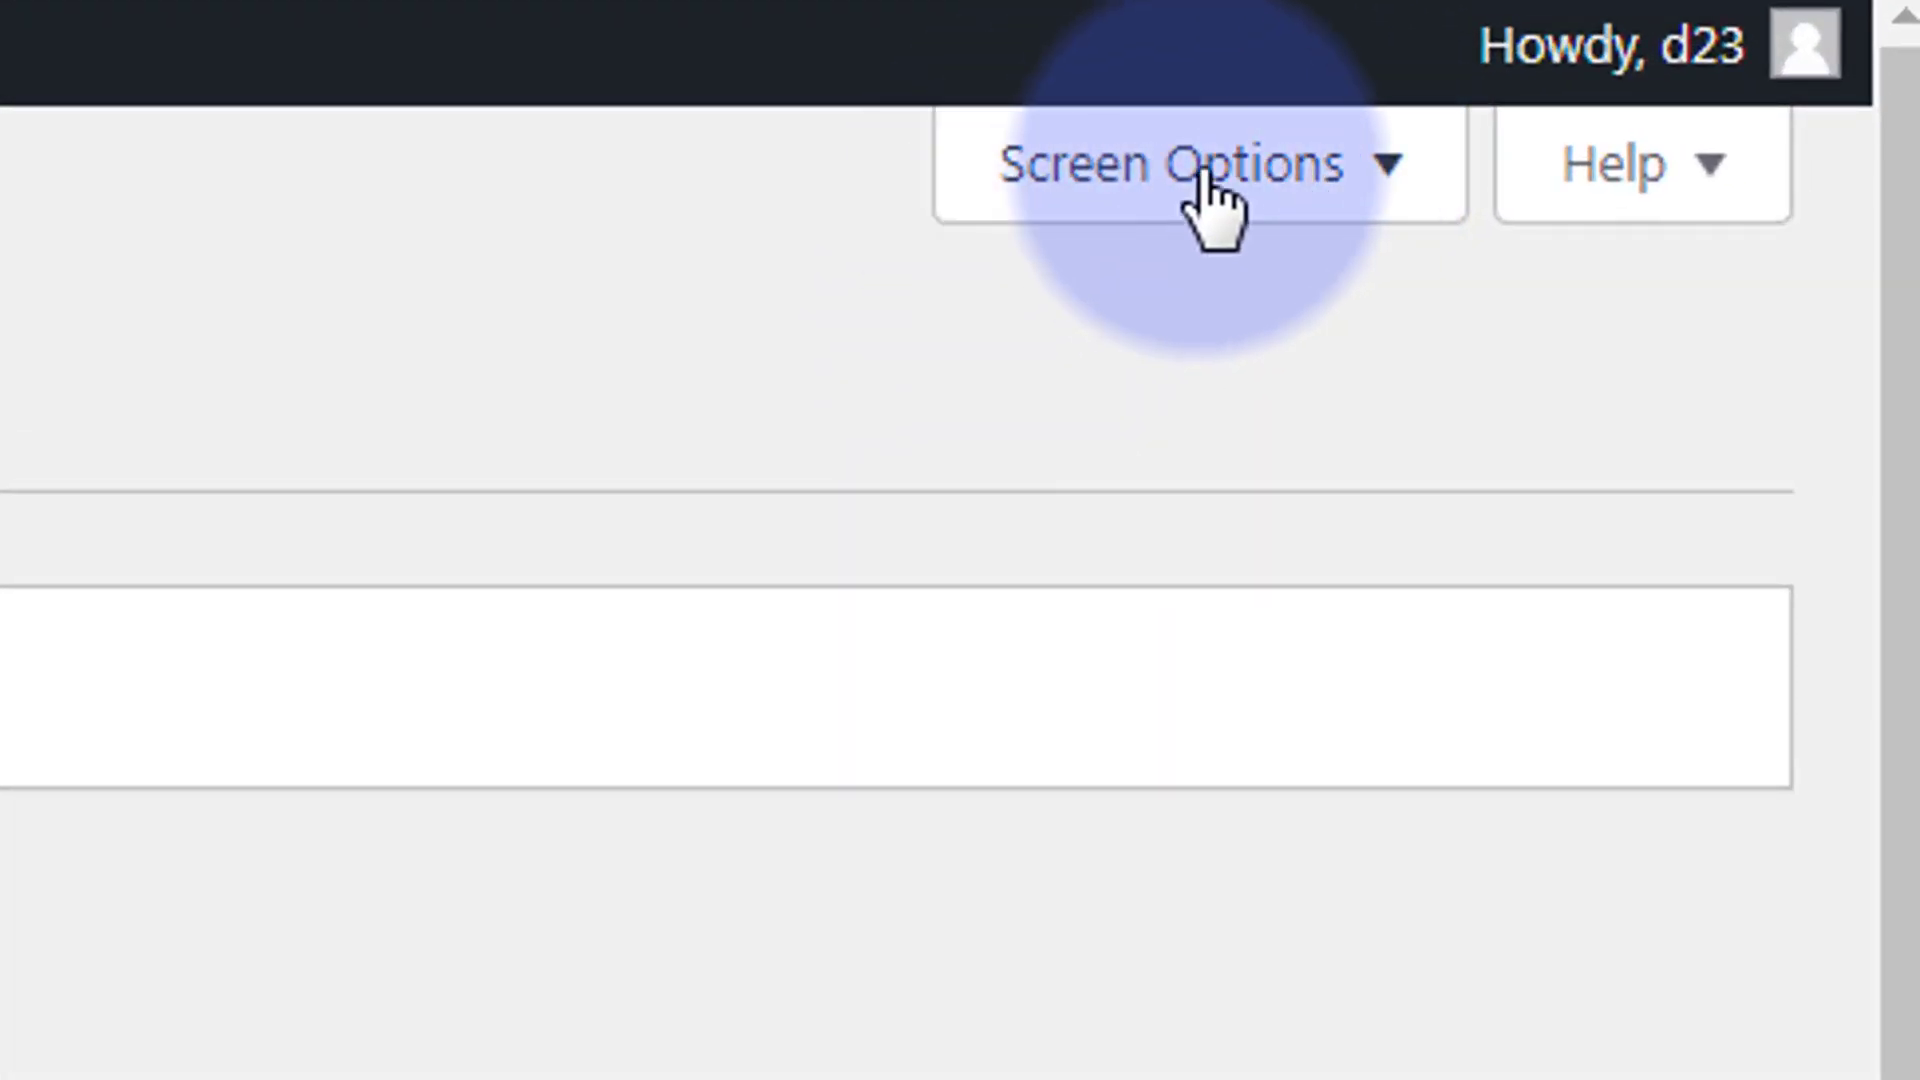
Step: Check in Screen Options that CSS Classes is enabled as an advanced menu property
left_click(1390, 160)
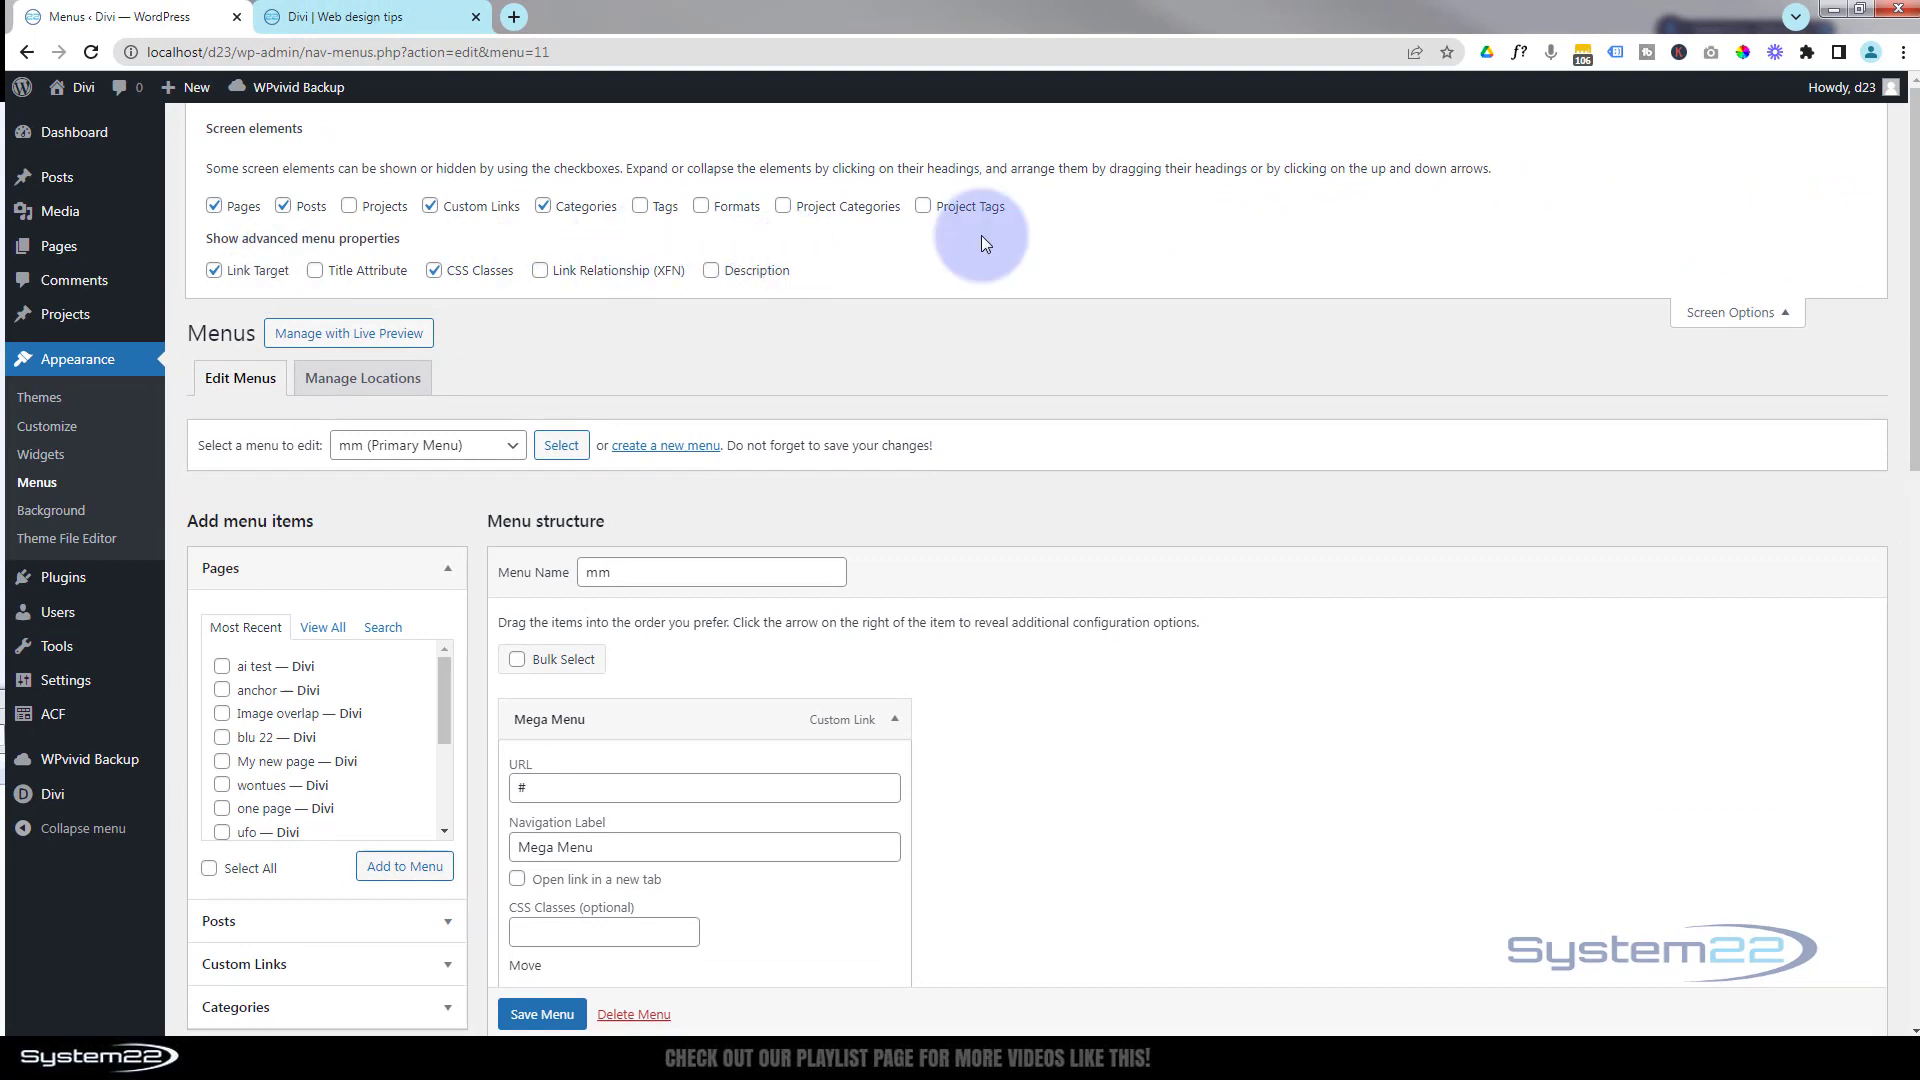
Step: Re-enter 'mega-menu' as the Mega Menu item's CSS class and collapse the item
left_click(1750, 314)
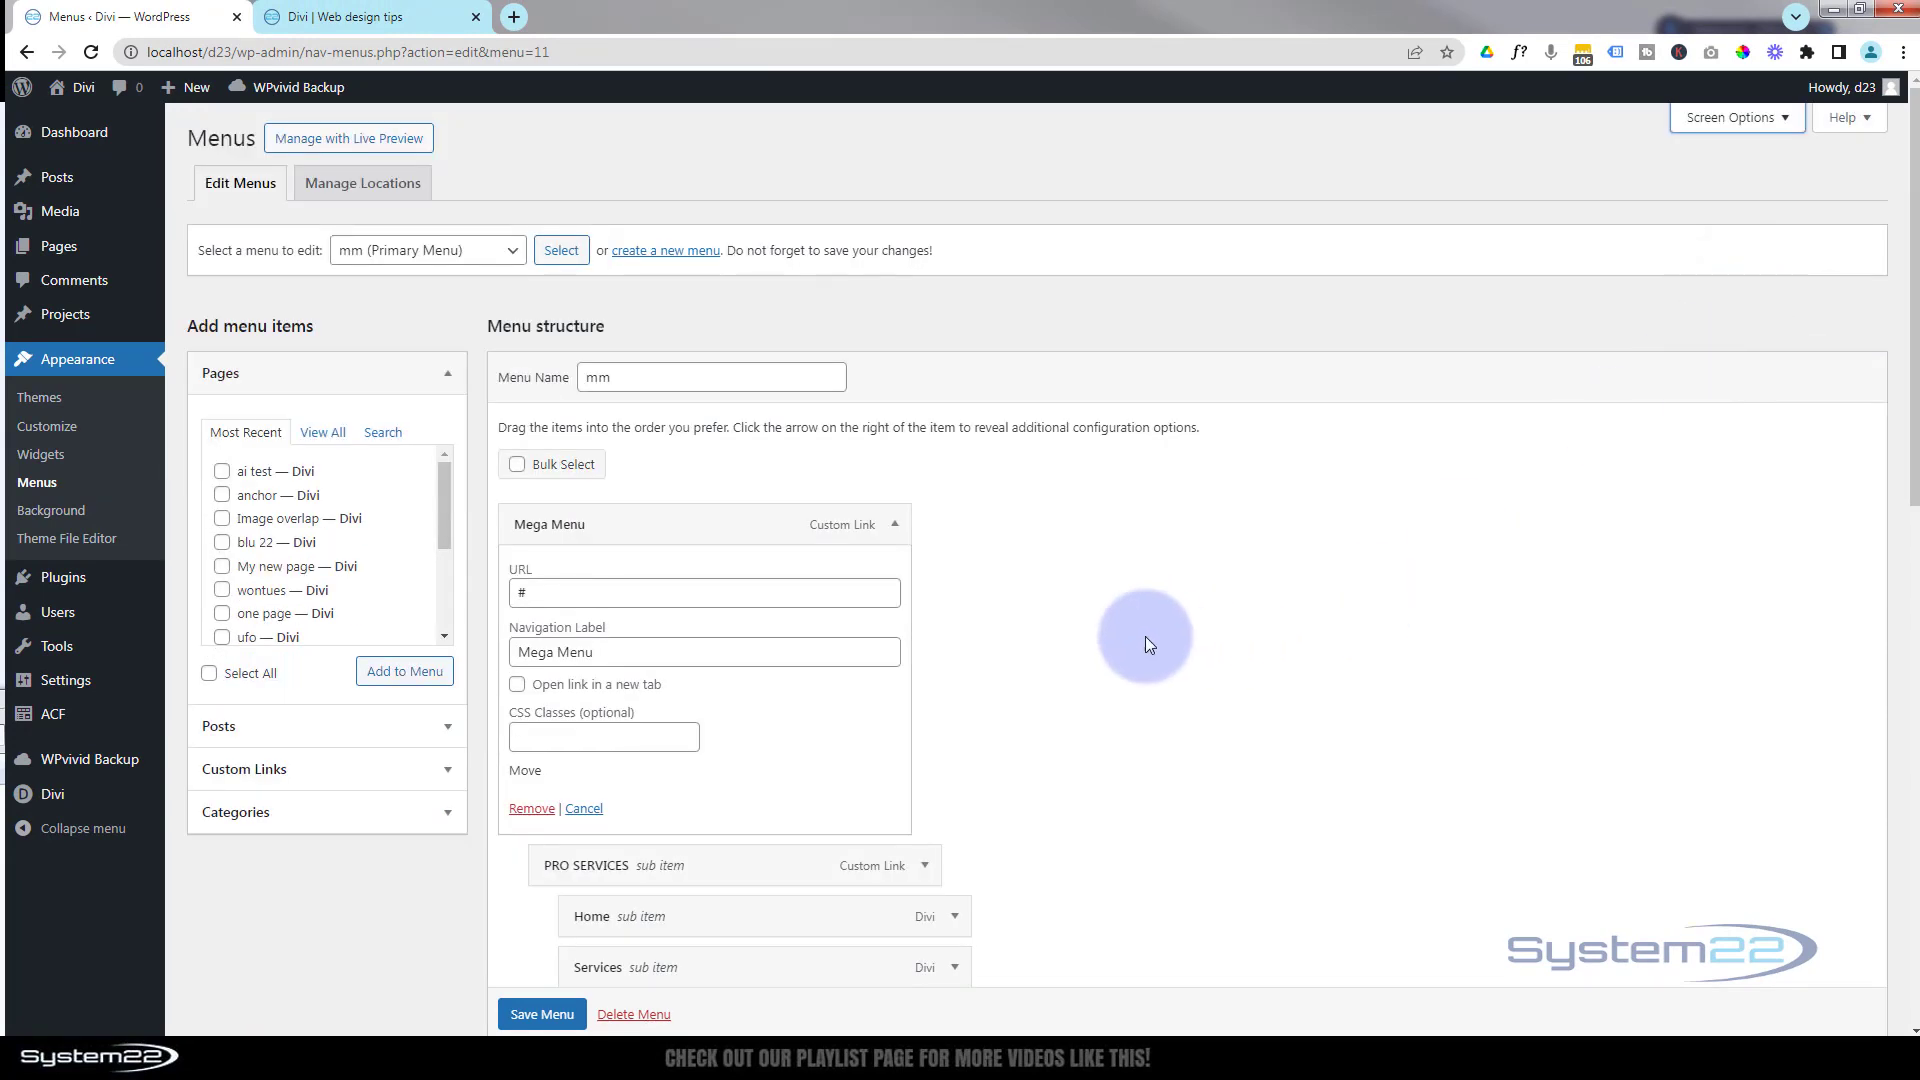
left_click(529, 737)
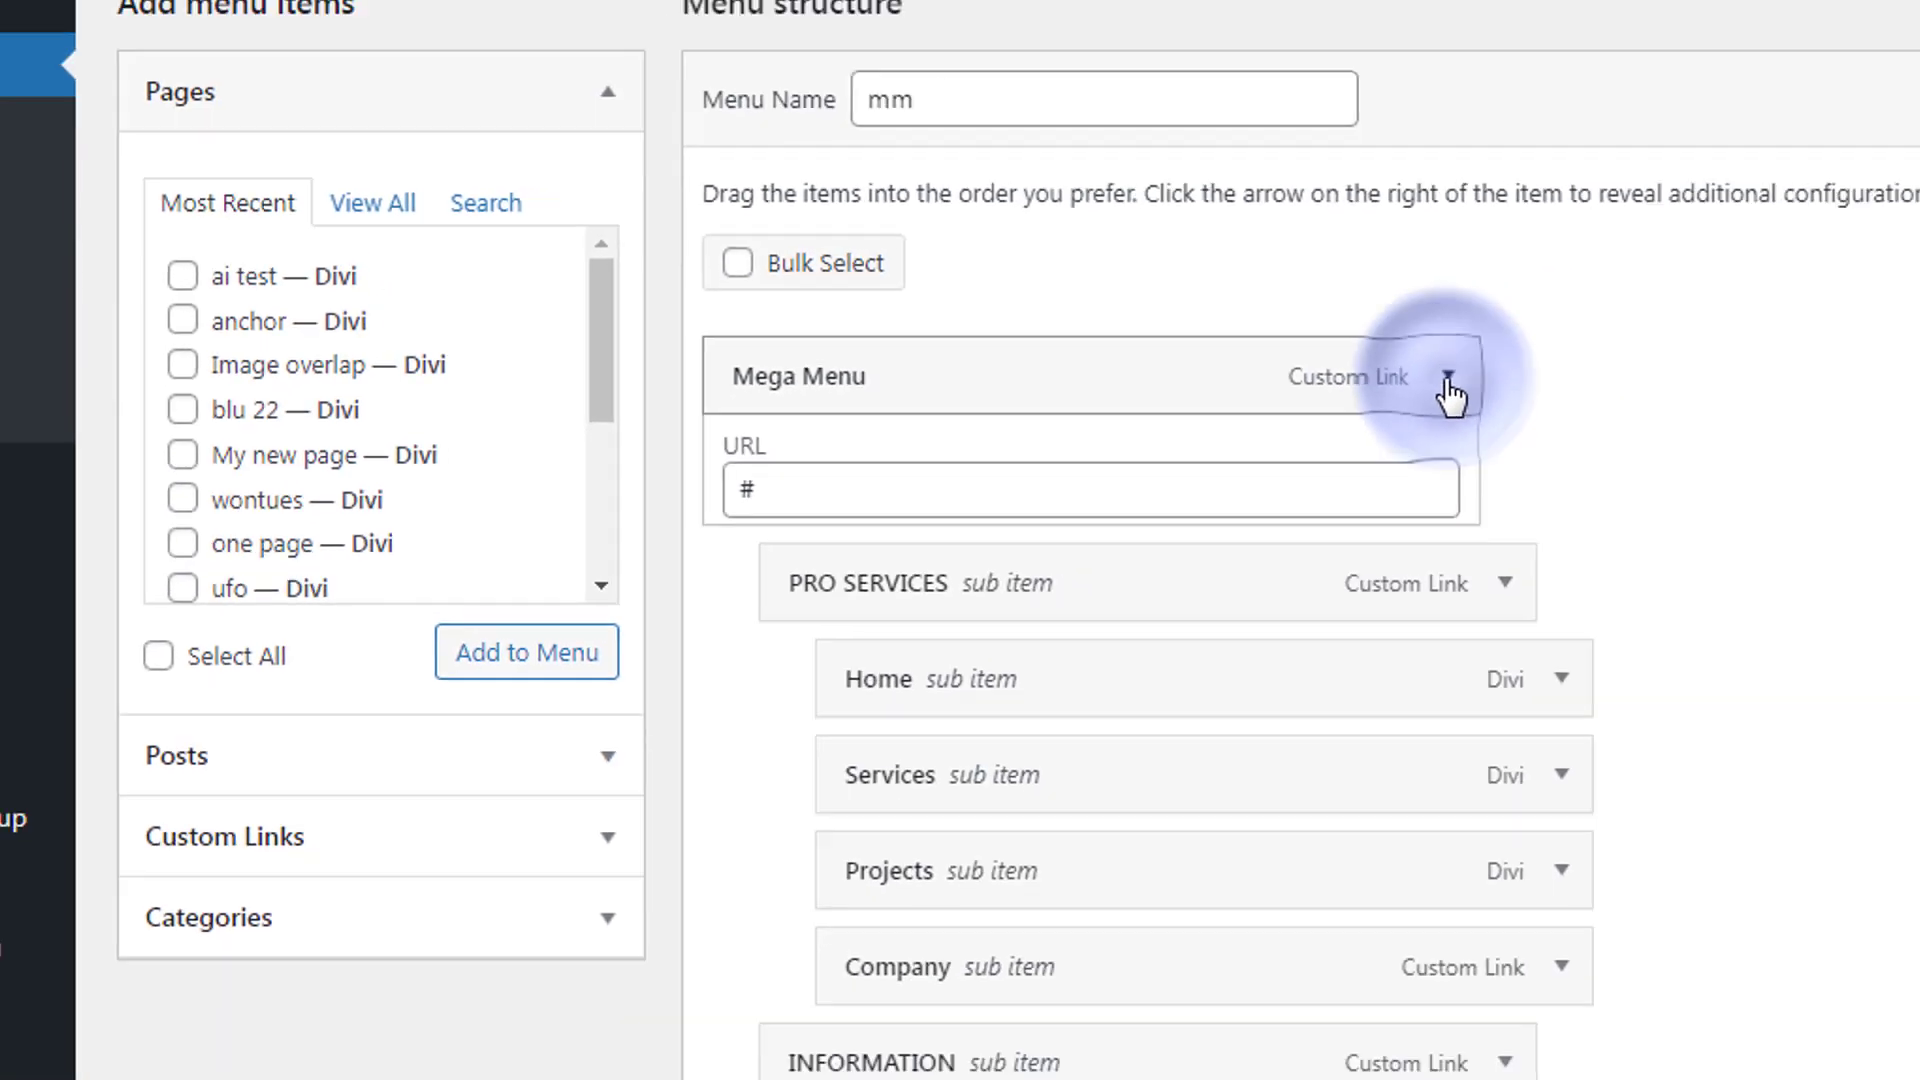
left_click(1877, 283)
scroll(1058, 540, "down", 2)
scroll(1058, 538, "down", 1)
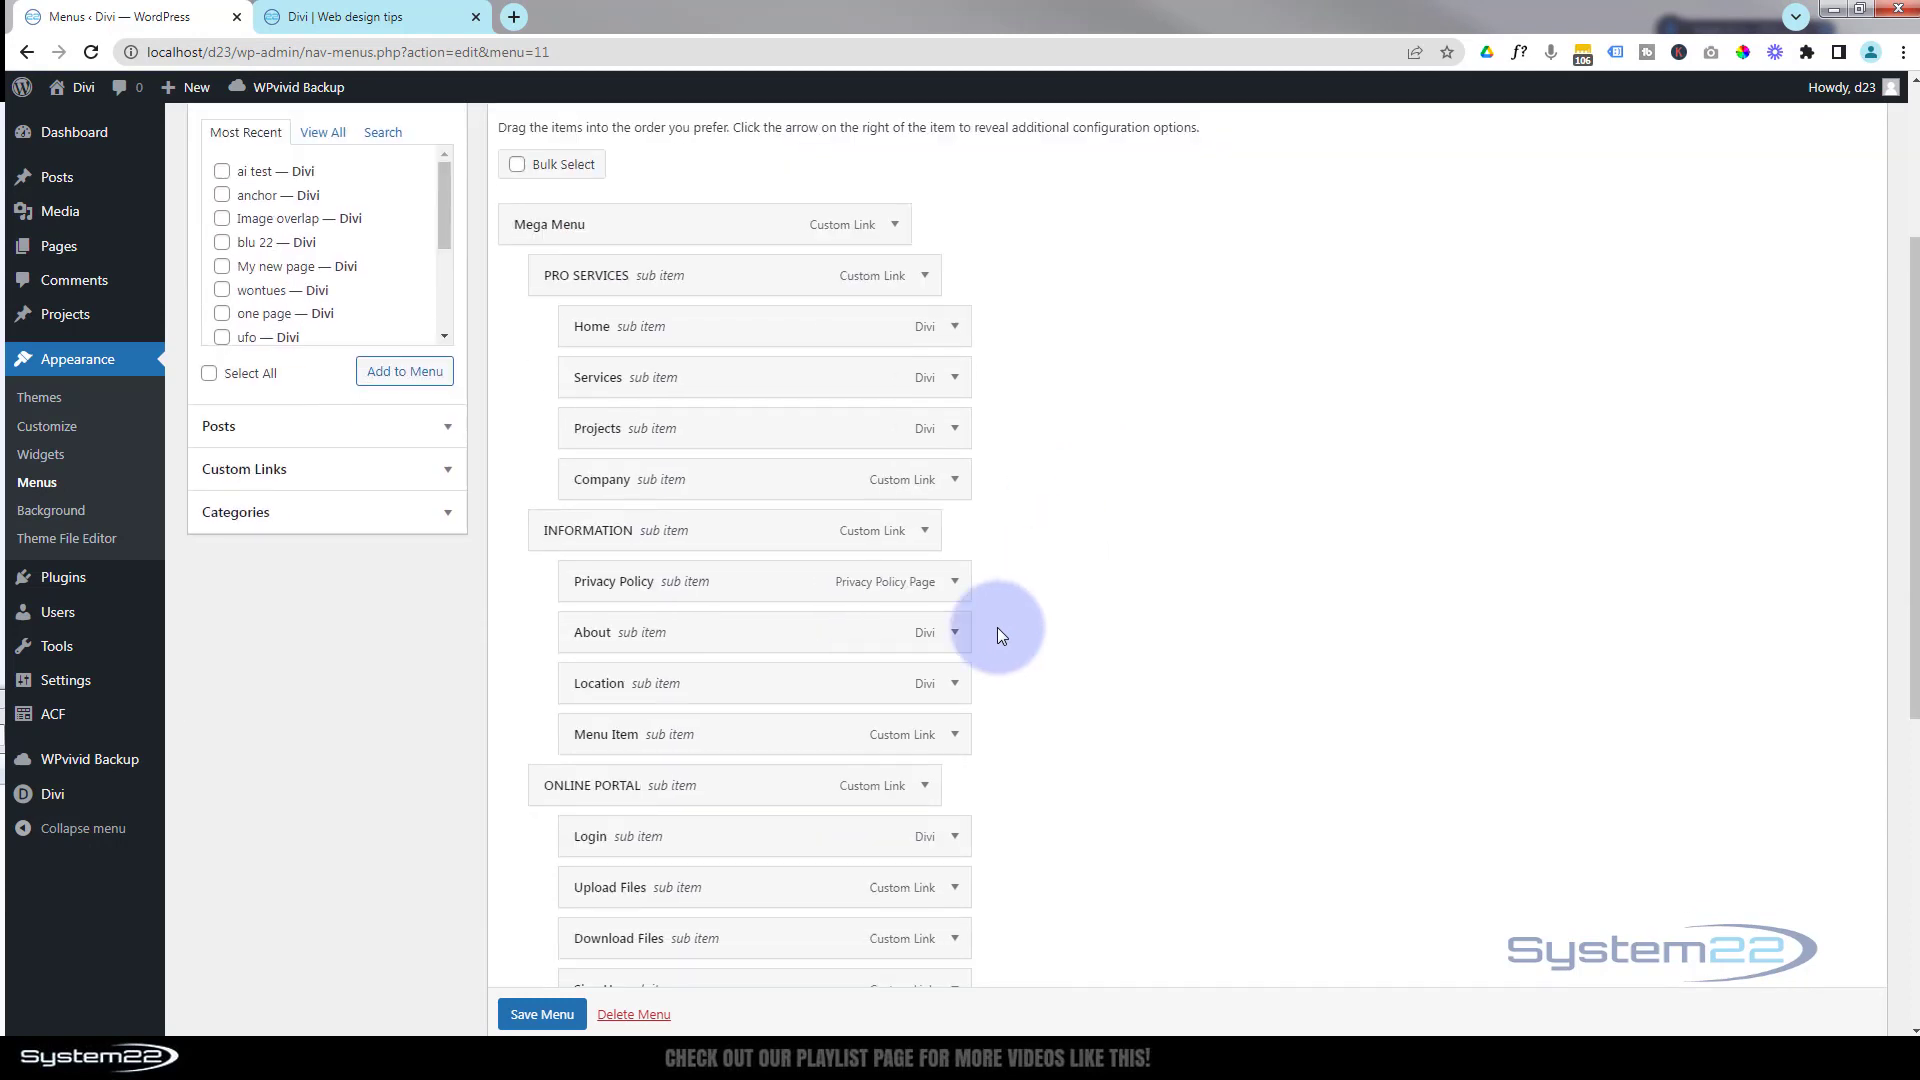
Step: Save the mm menu, keeping it assigned to the Primary Menu location
scroll(518, 1025, "down", 1)
left_click(524, 1018)
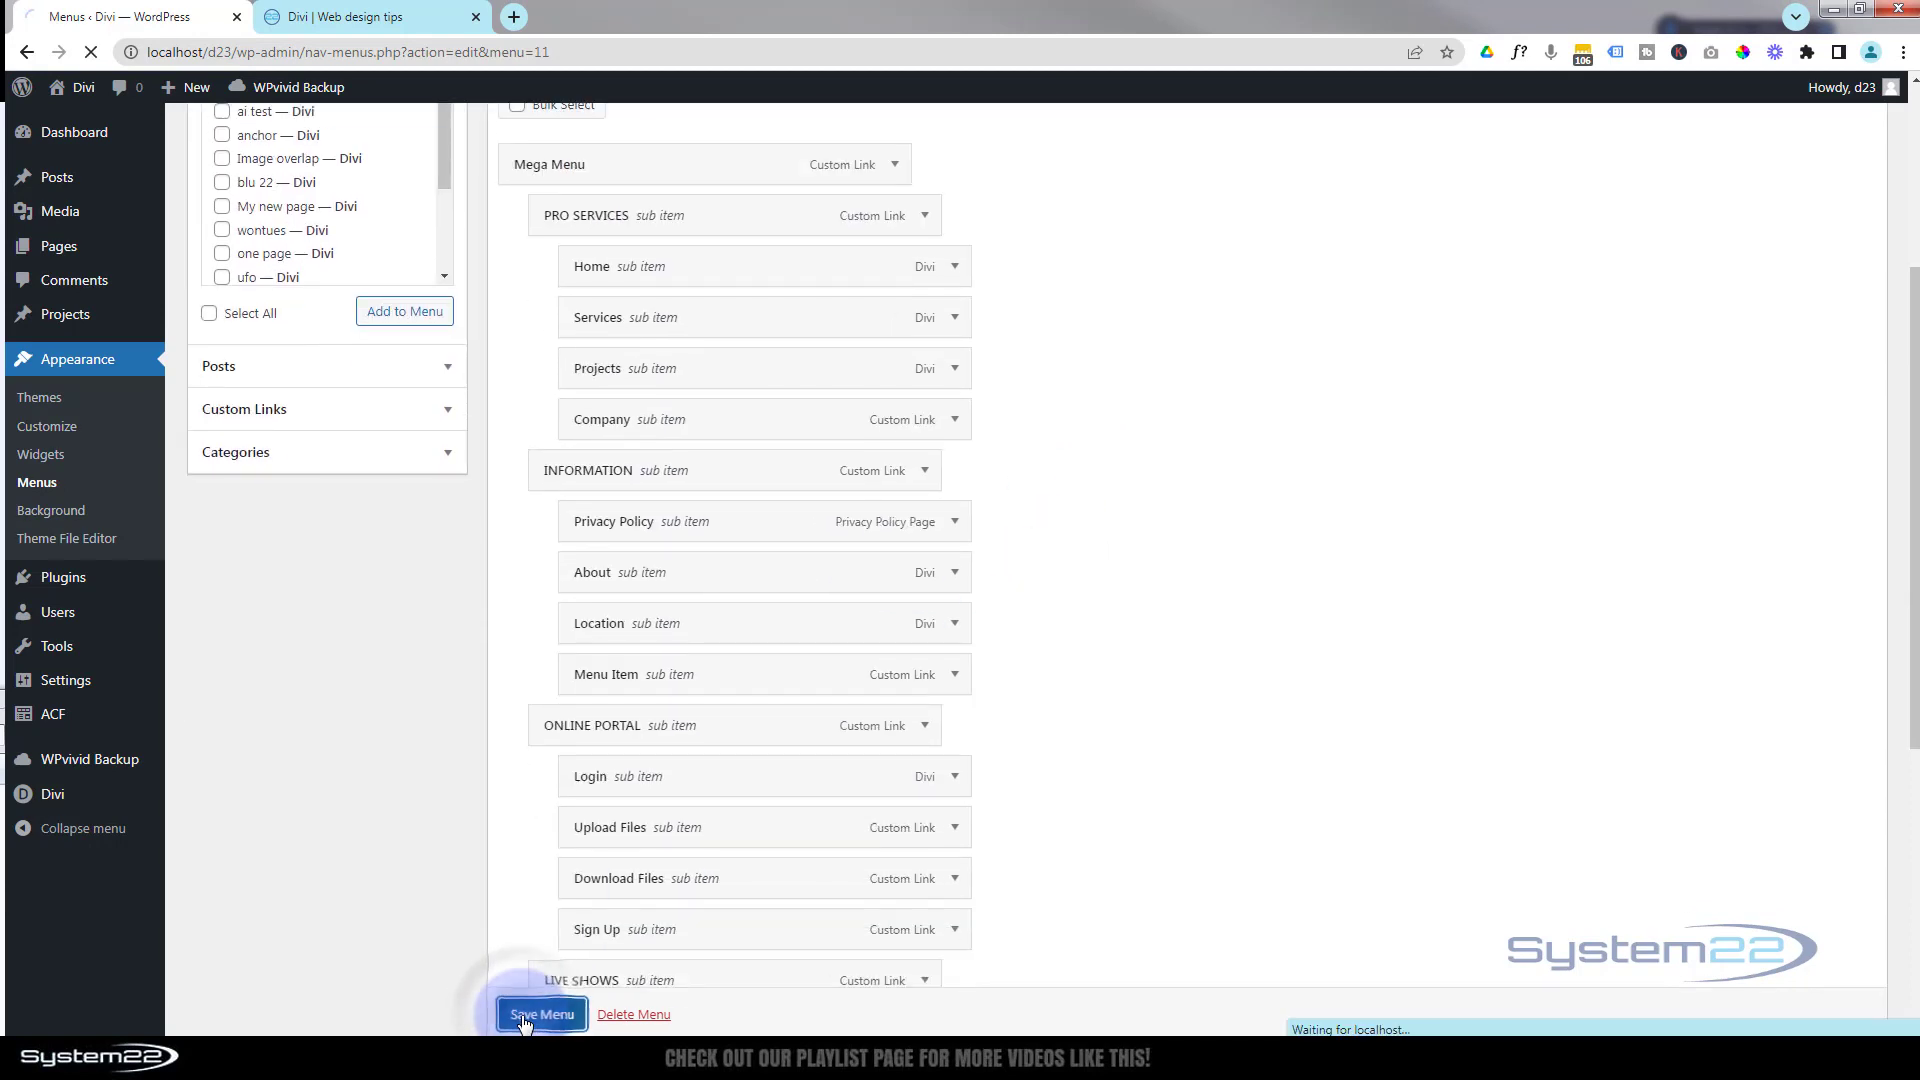
scroll(1098, 768, "down", 5)
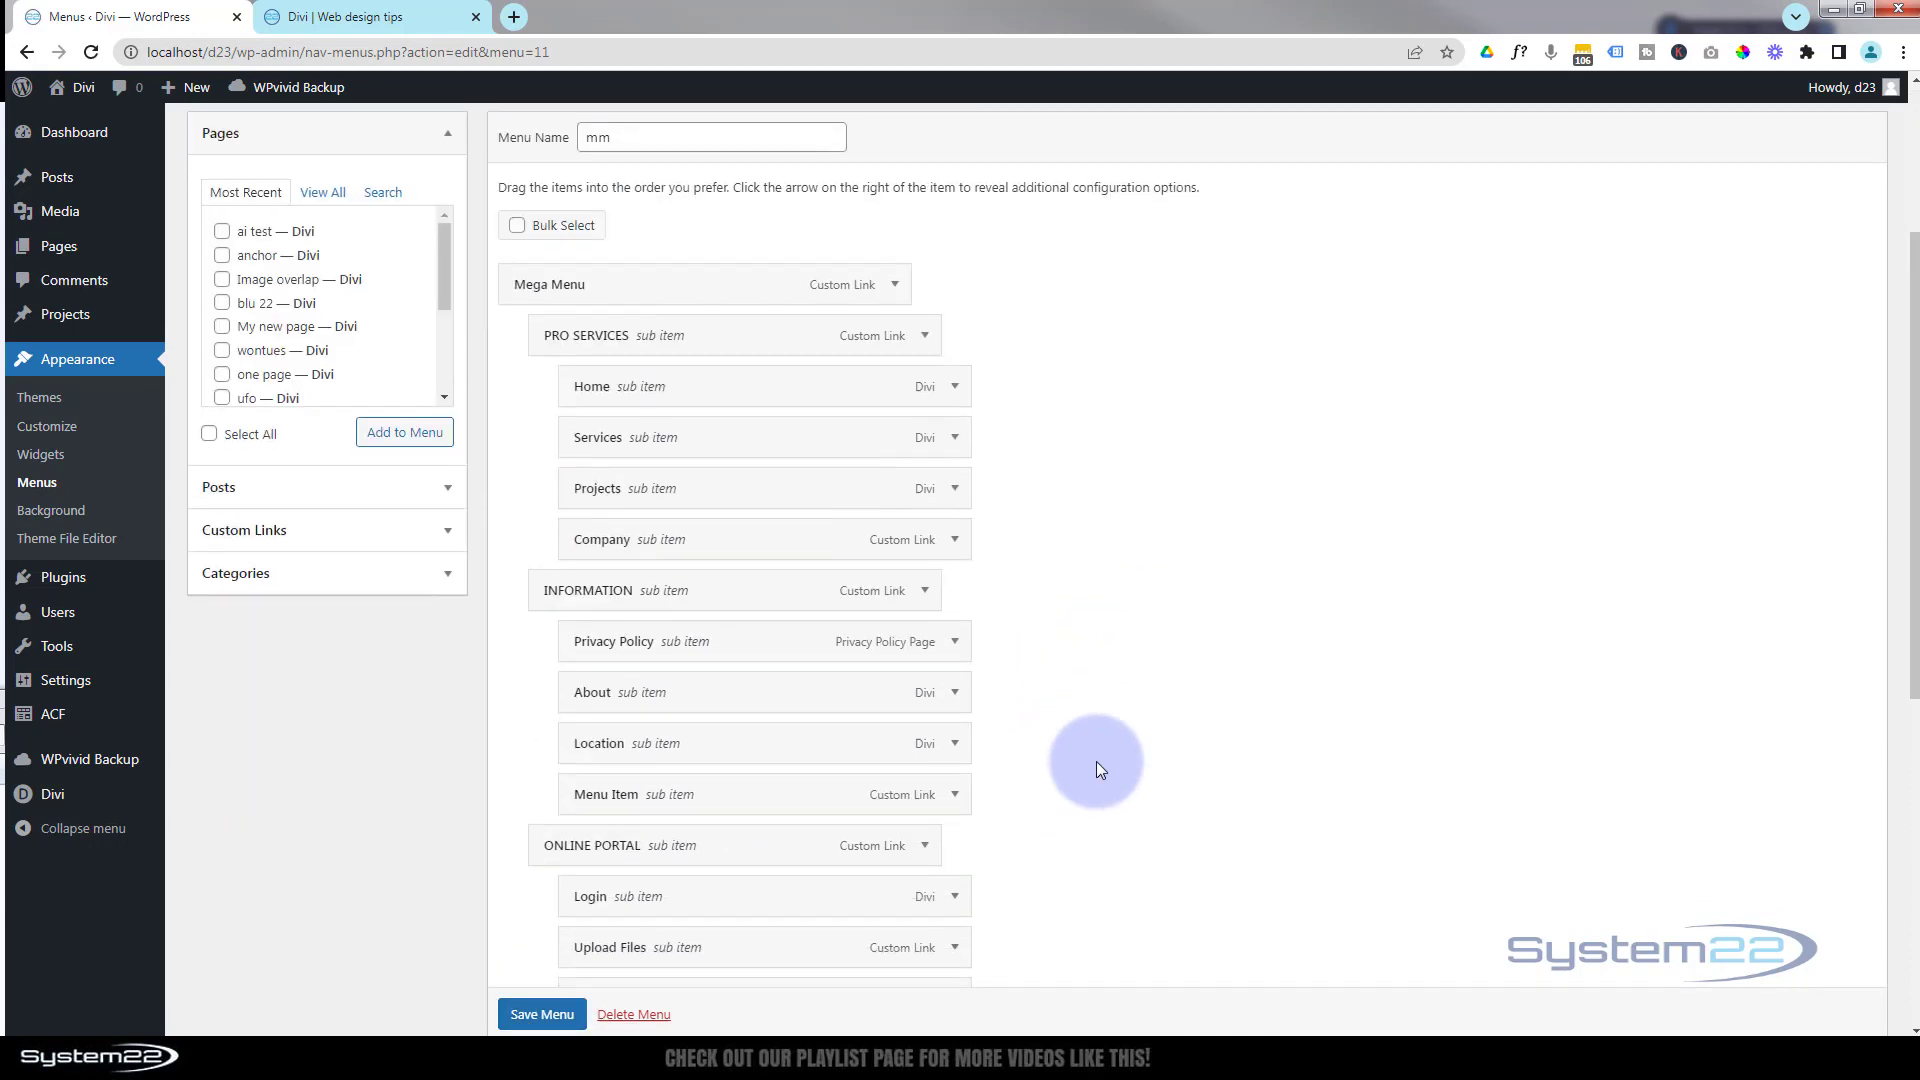
scroll(1096, 768, "down", 5)
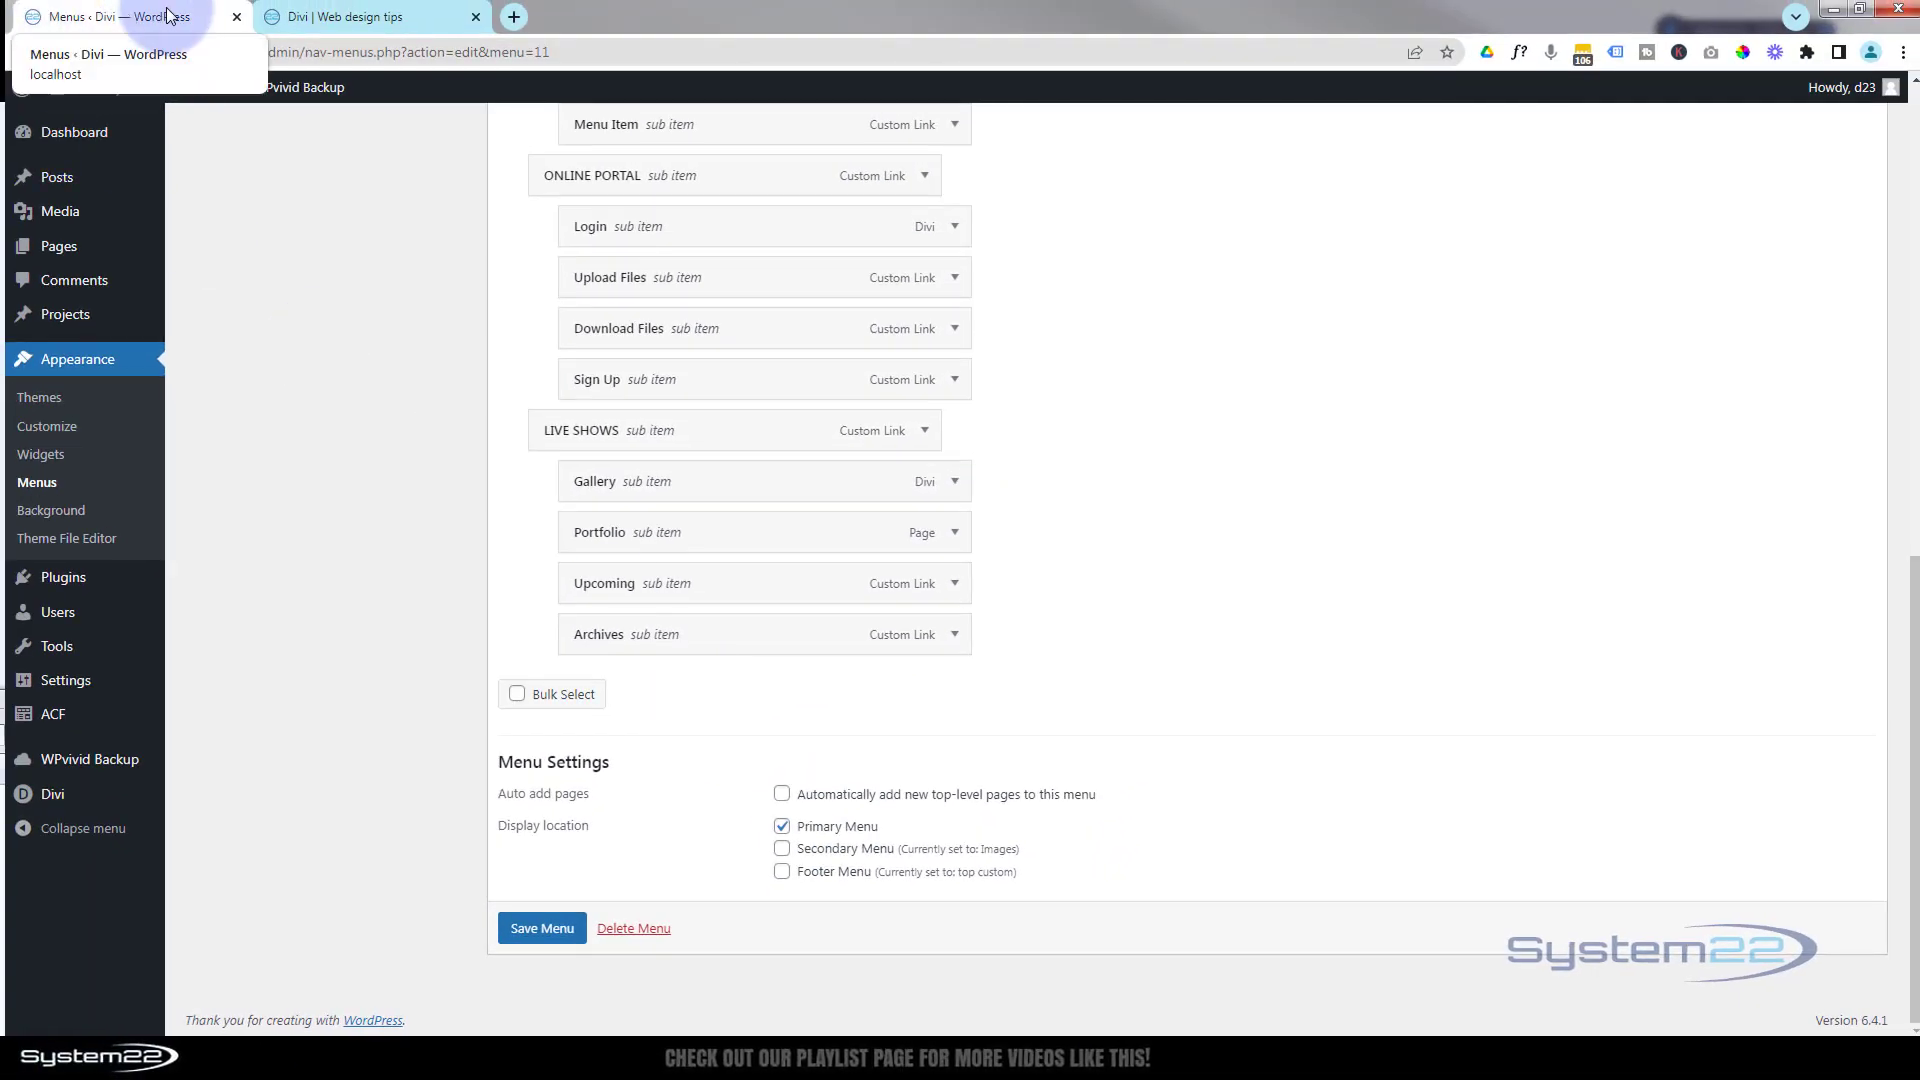
left_click(375, 17)
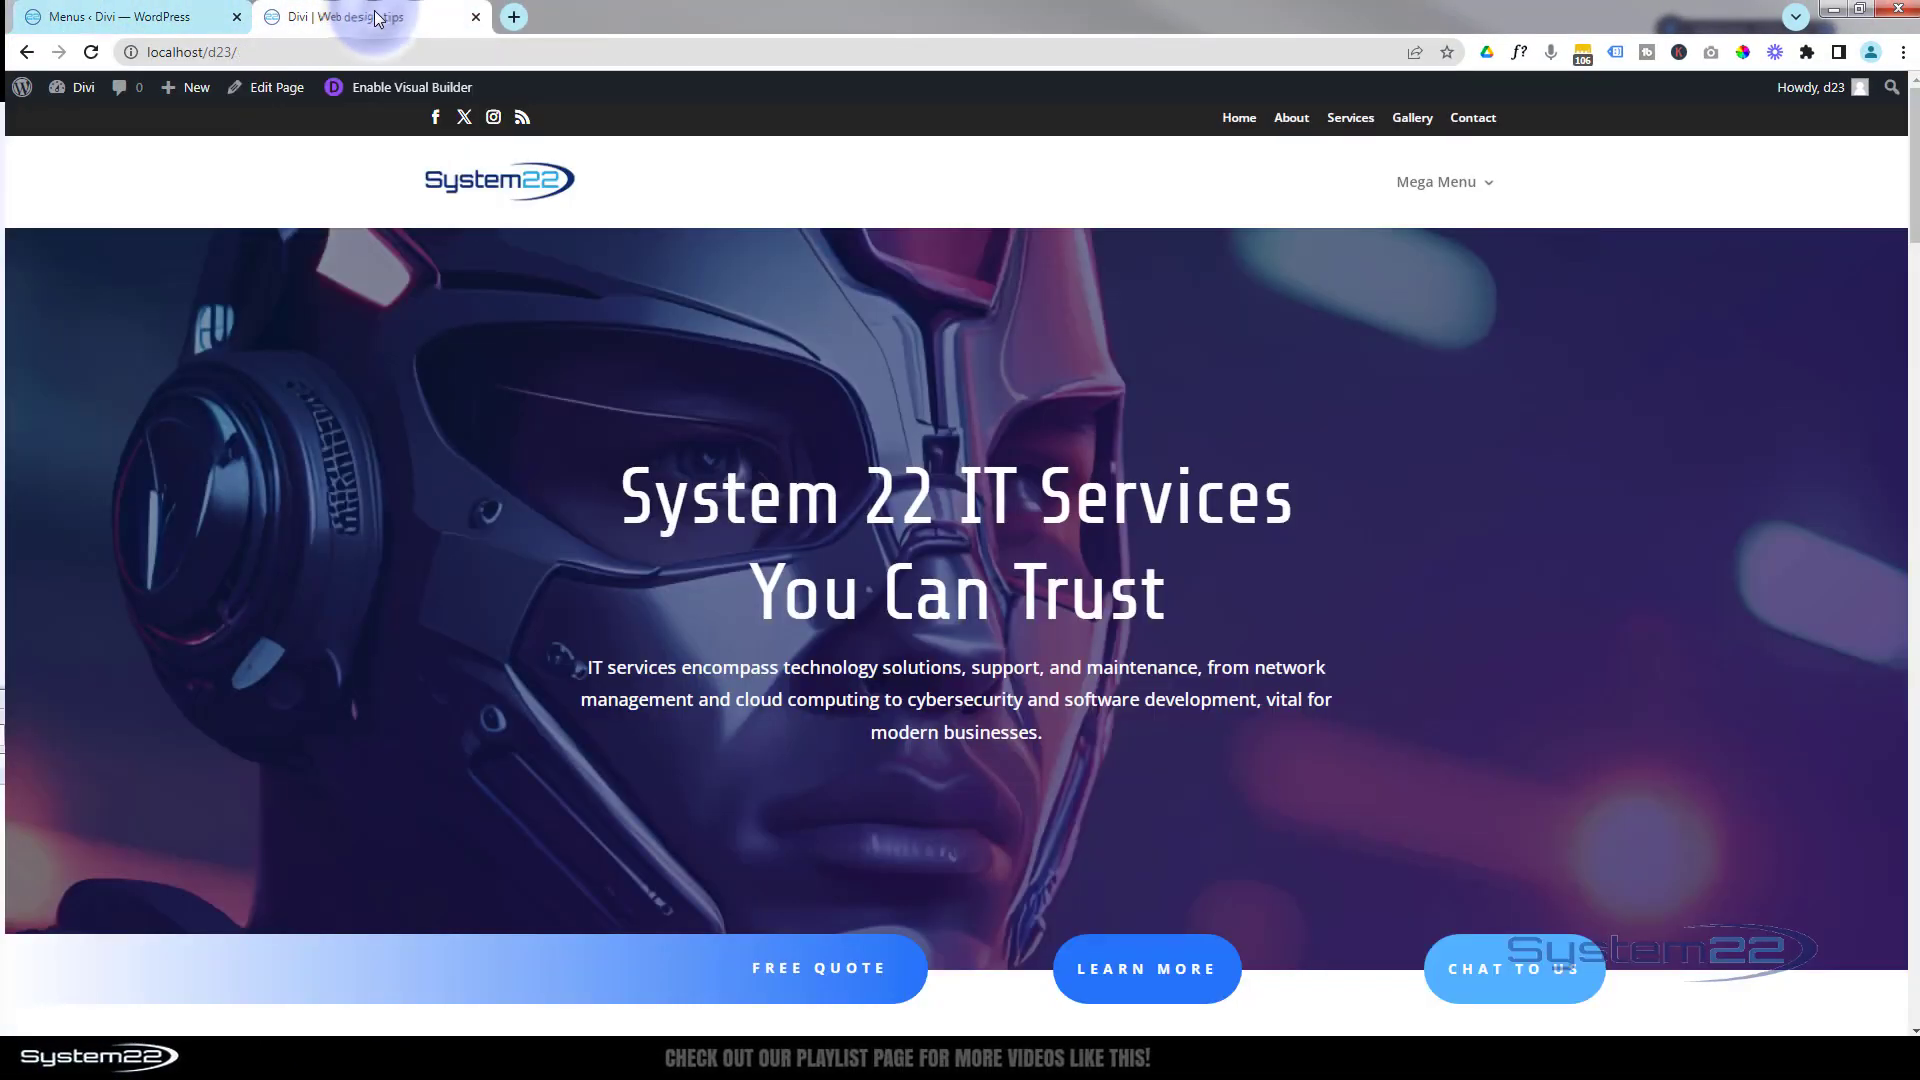
left_click(97, 53)
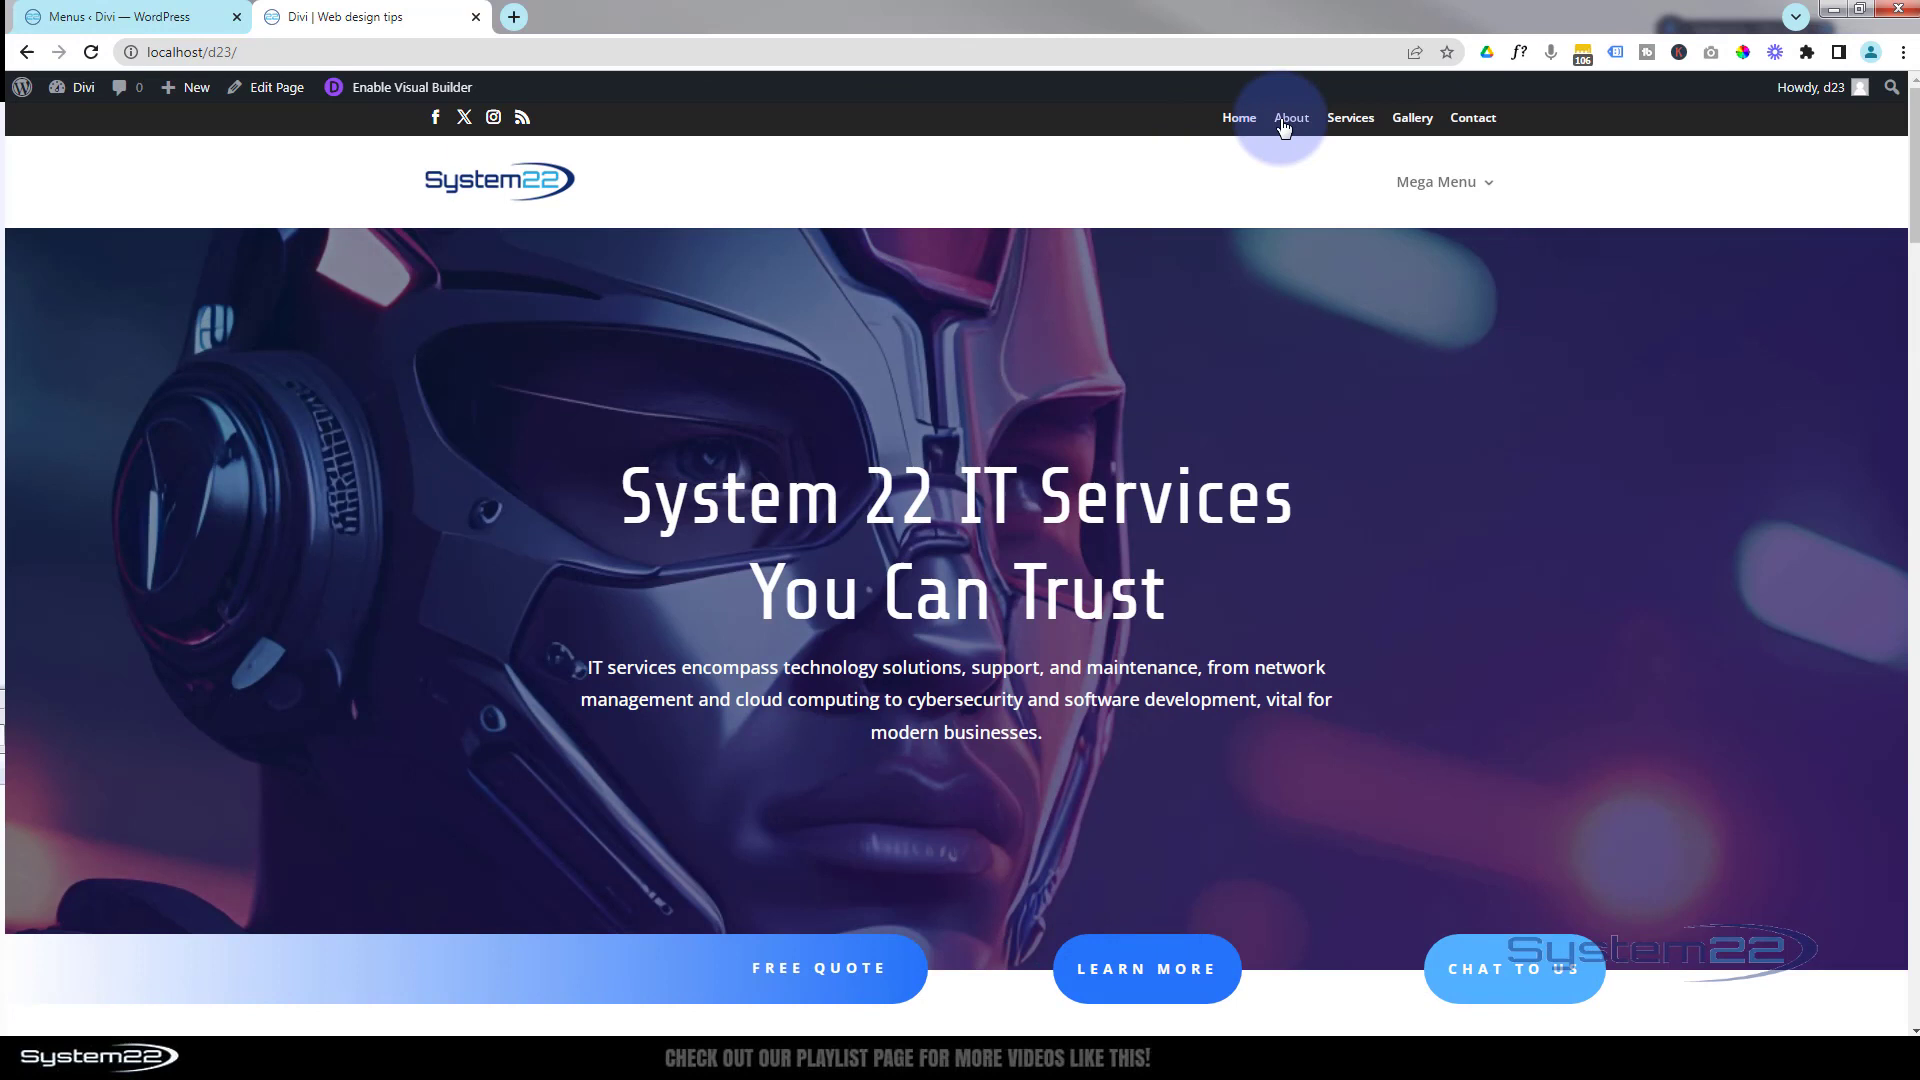
mouse_move(1471, 187)
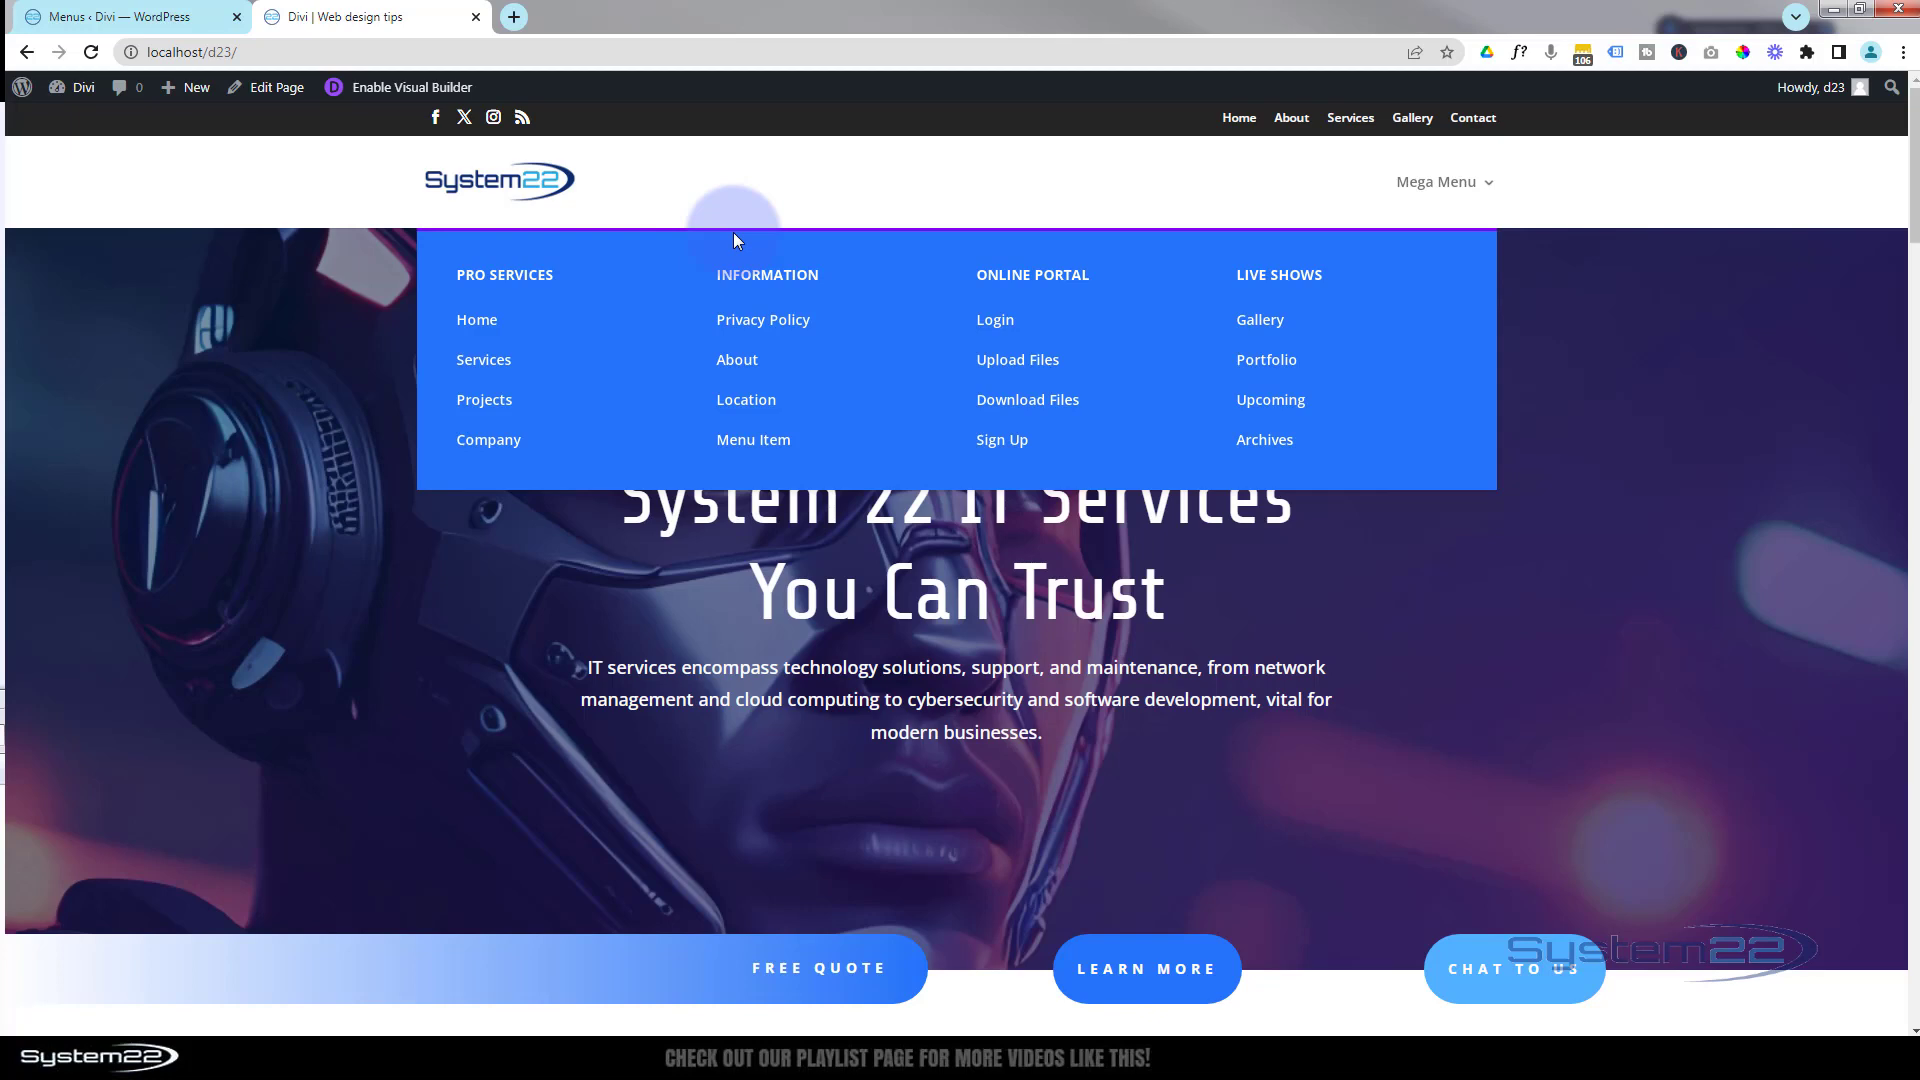
scroll(951, 624, "down", 5)
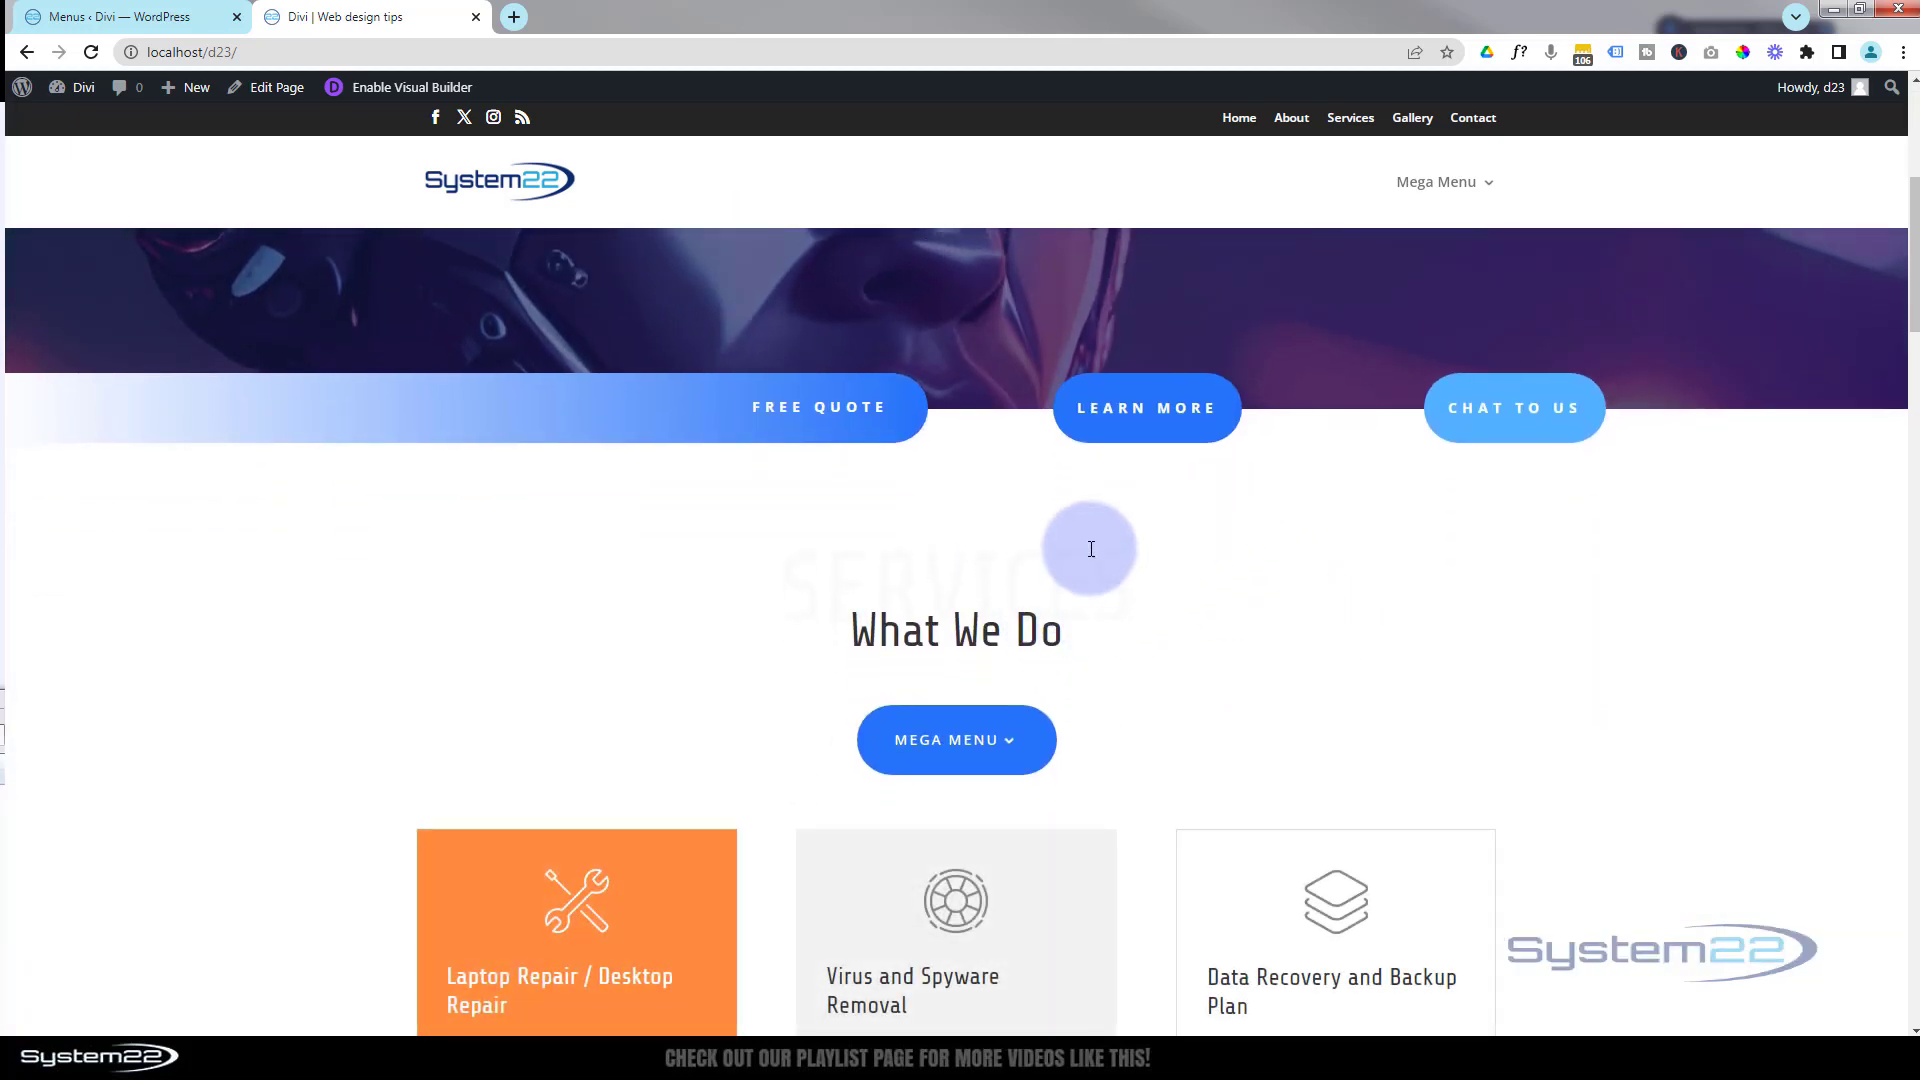
scroll(1090, 540, "down", 1)
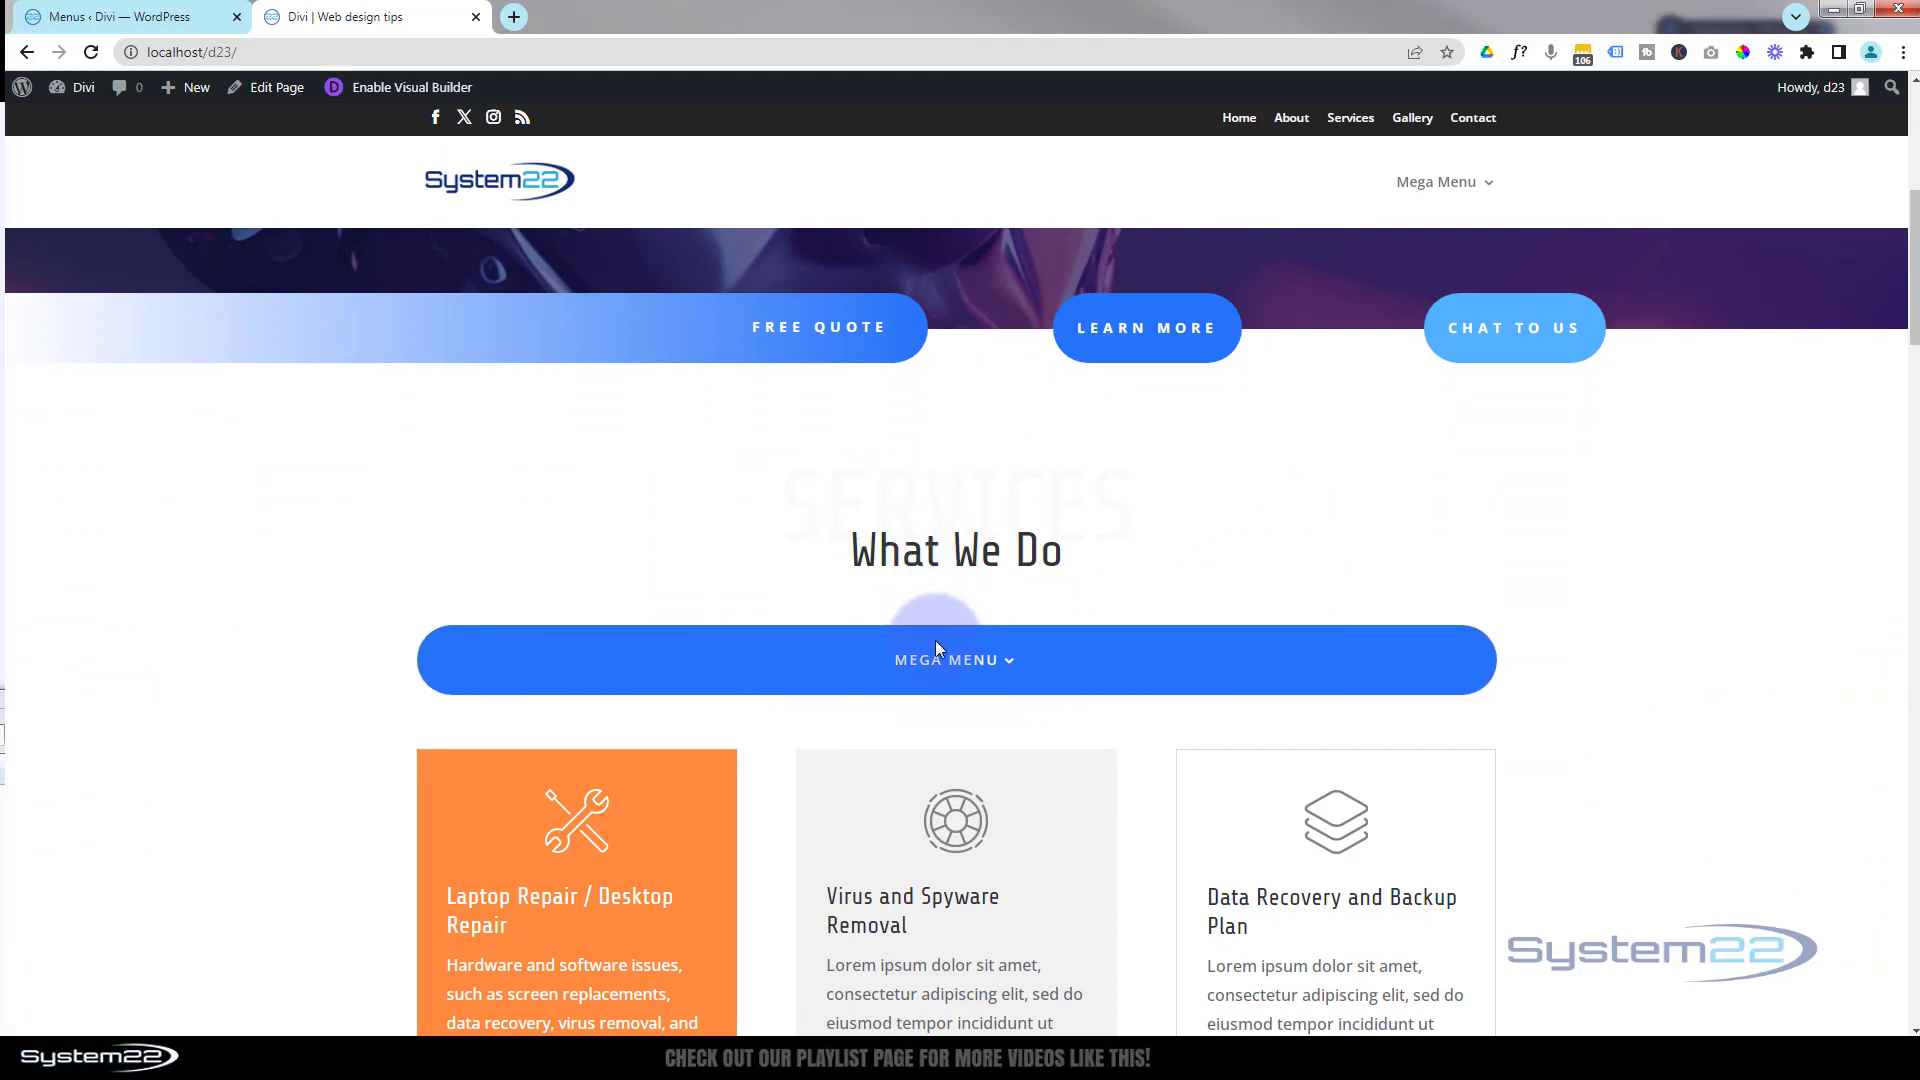
mouse_move(1011, 676)
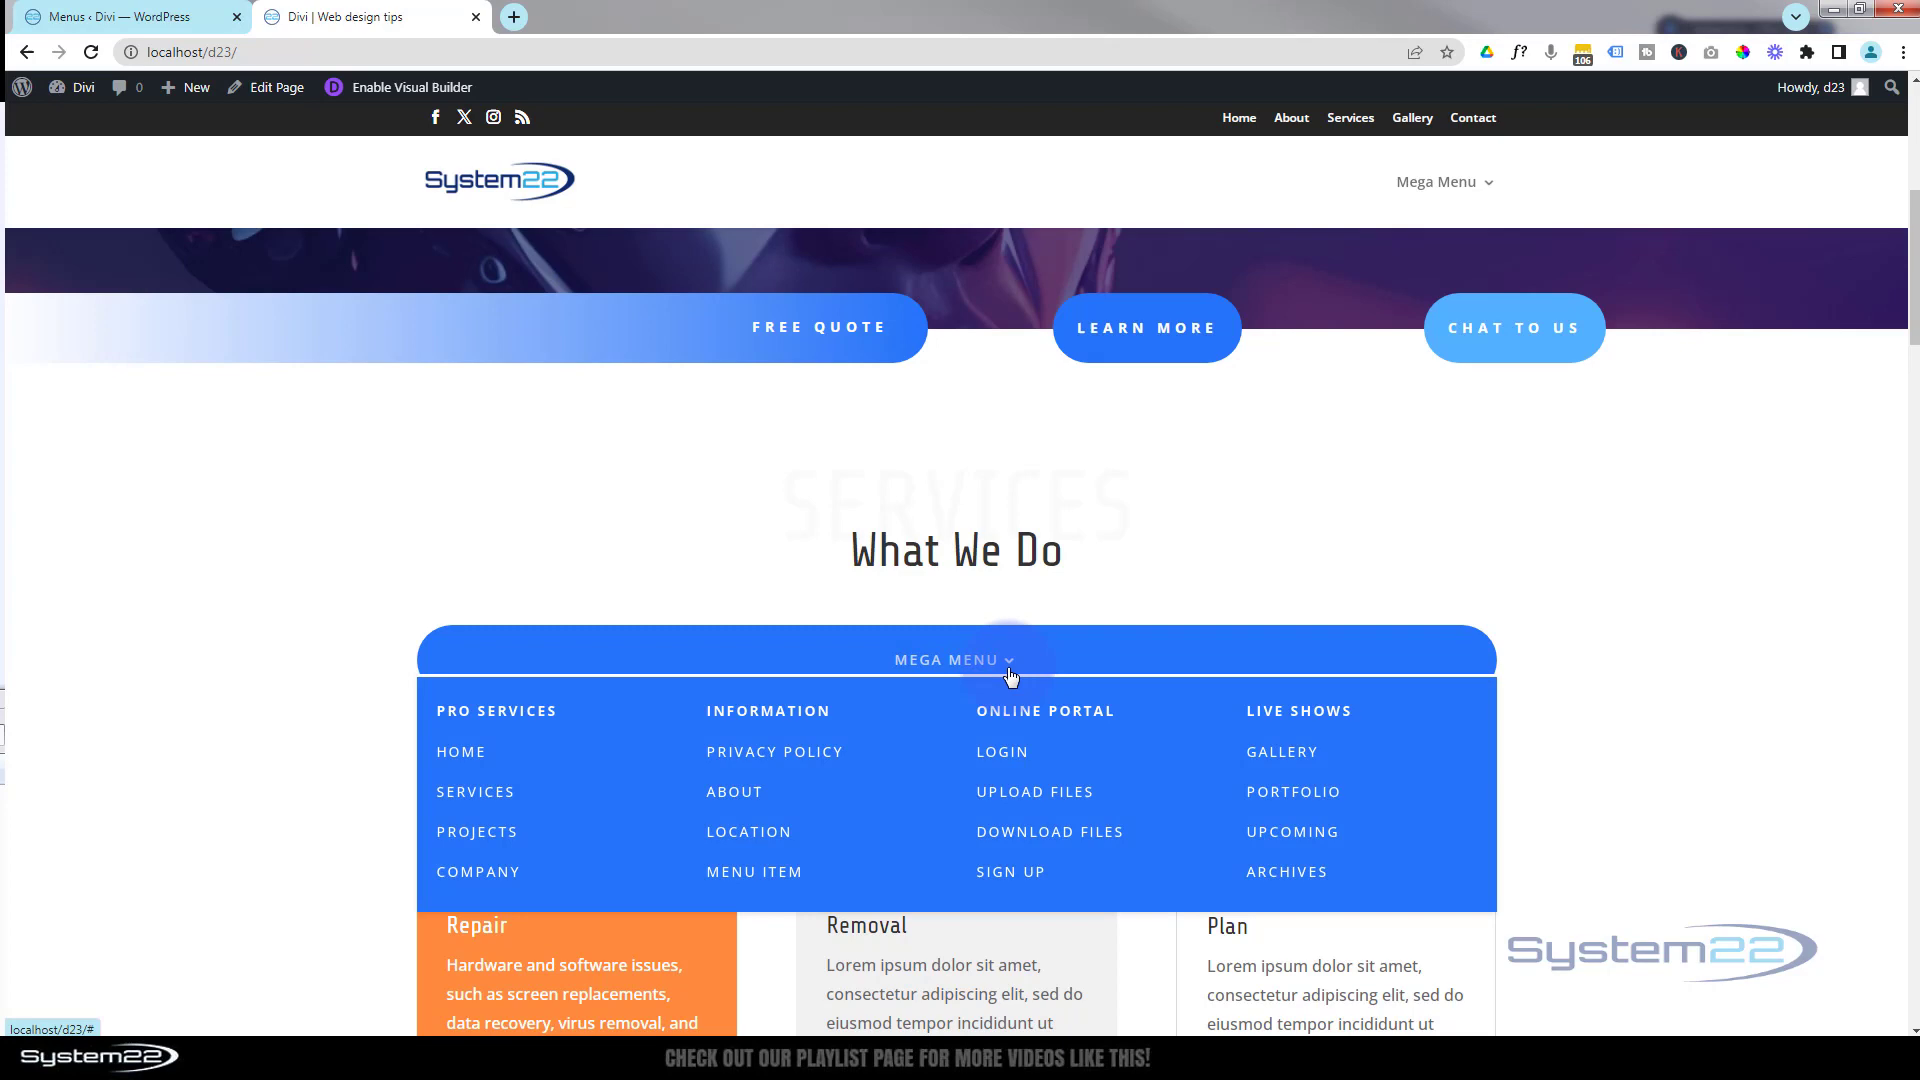
scroll(1011, 676, "up", 6)
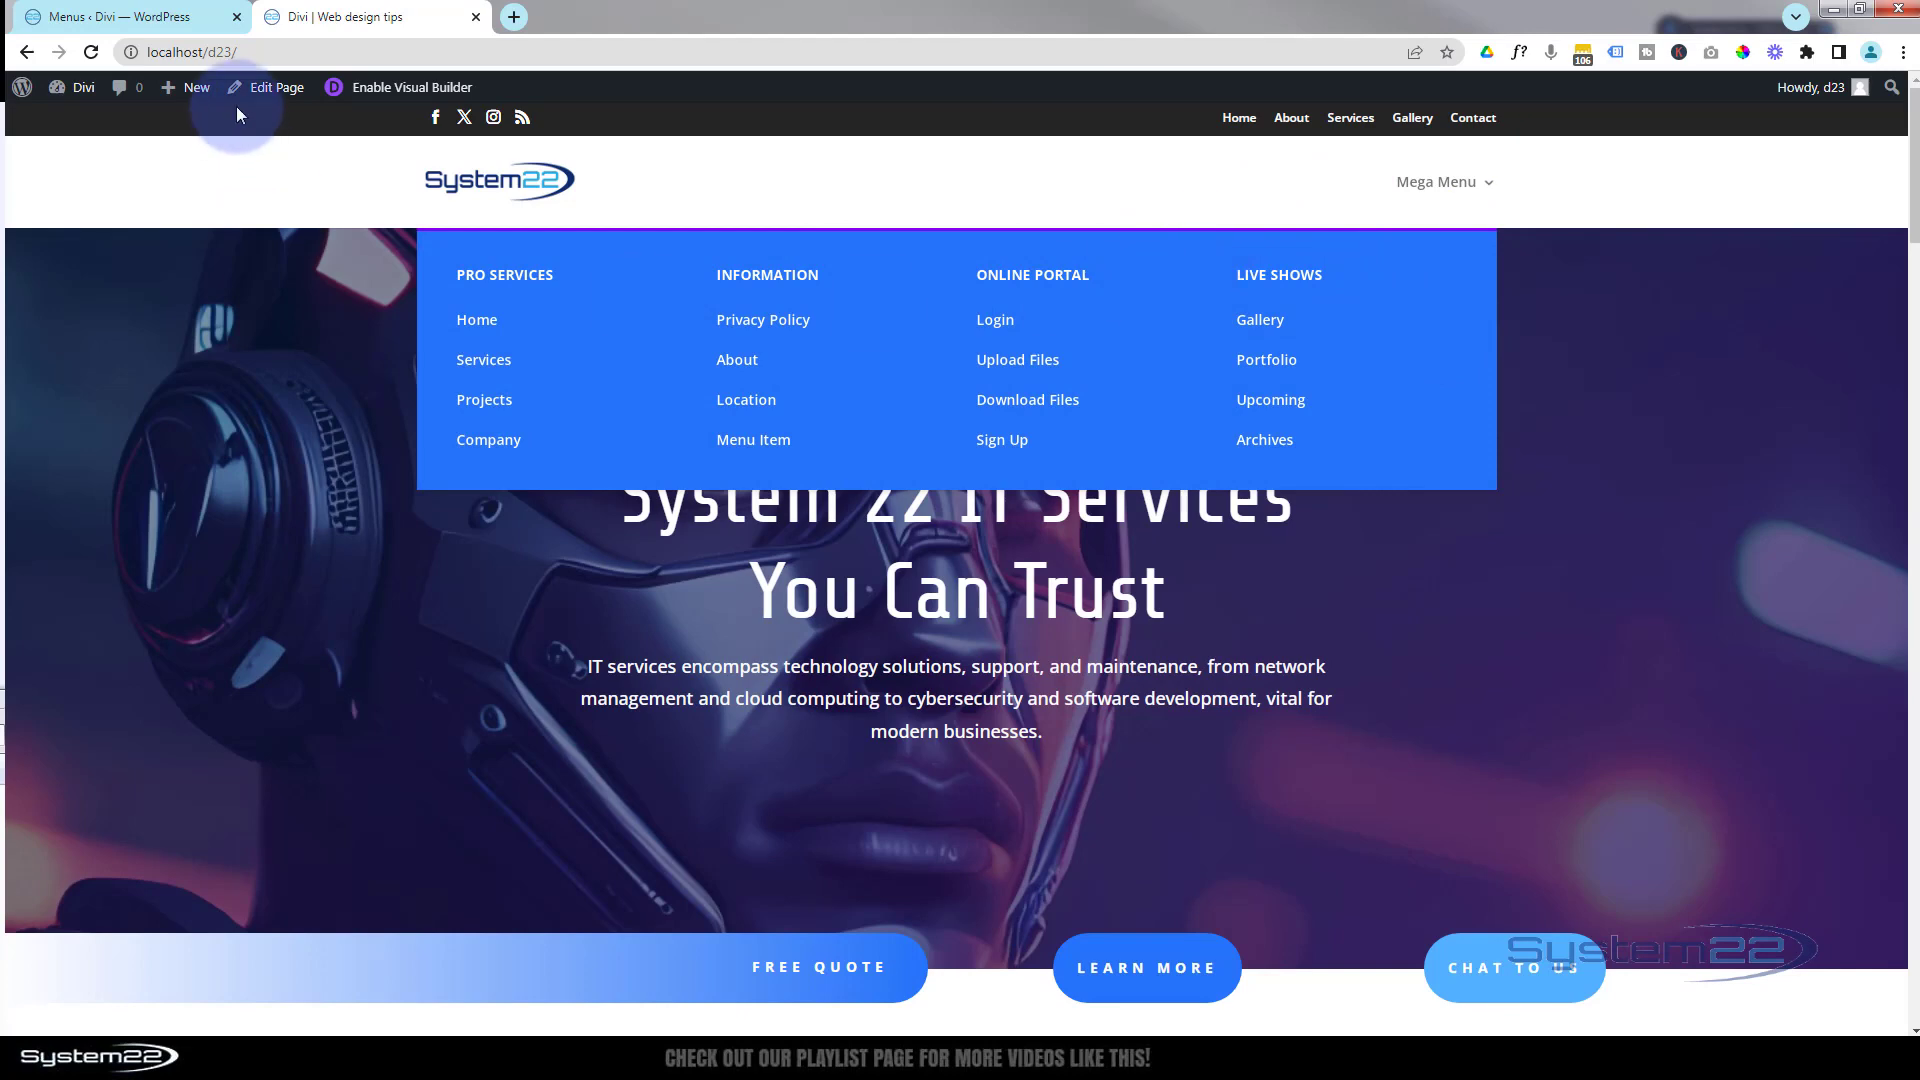
Step: Open the Divi customizer's Header & Navigation > Primary Menu Bar settings, down to the dropdown colours
left_click(140, 16)
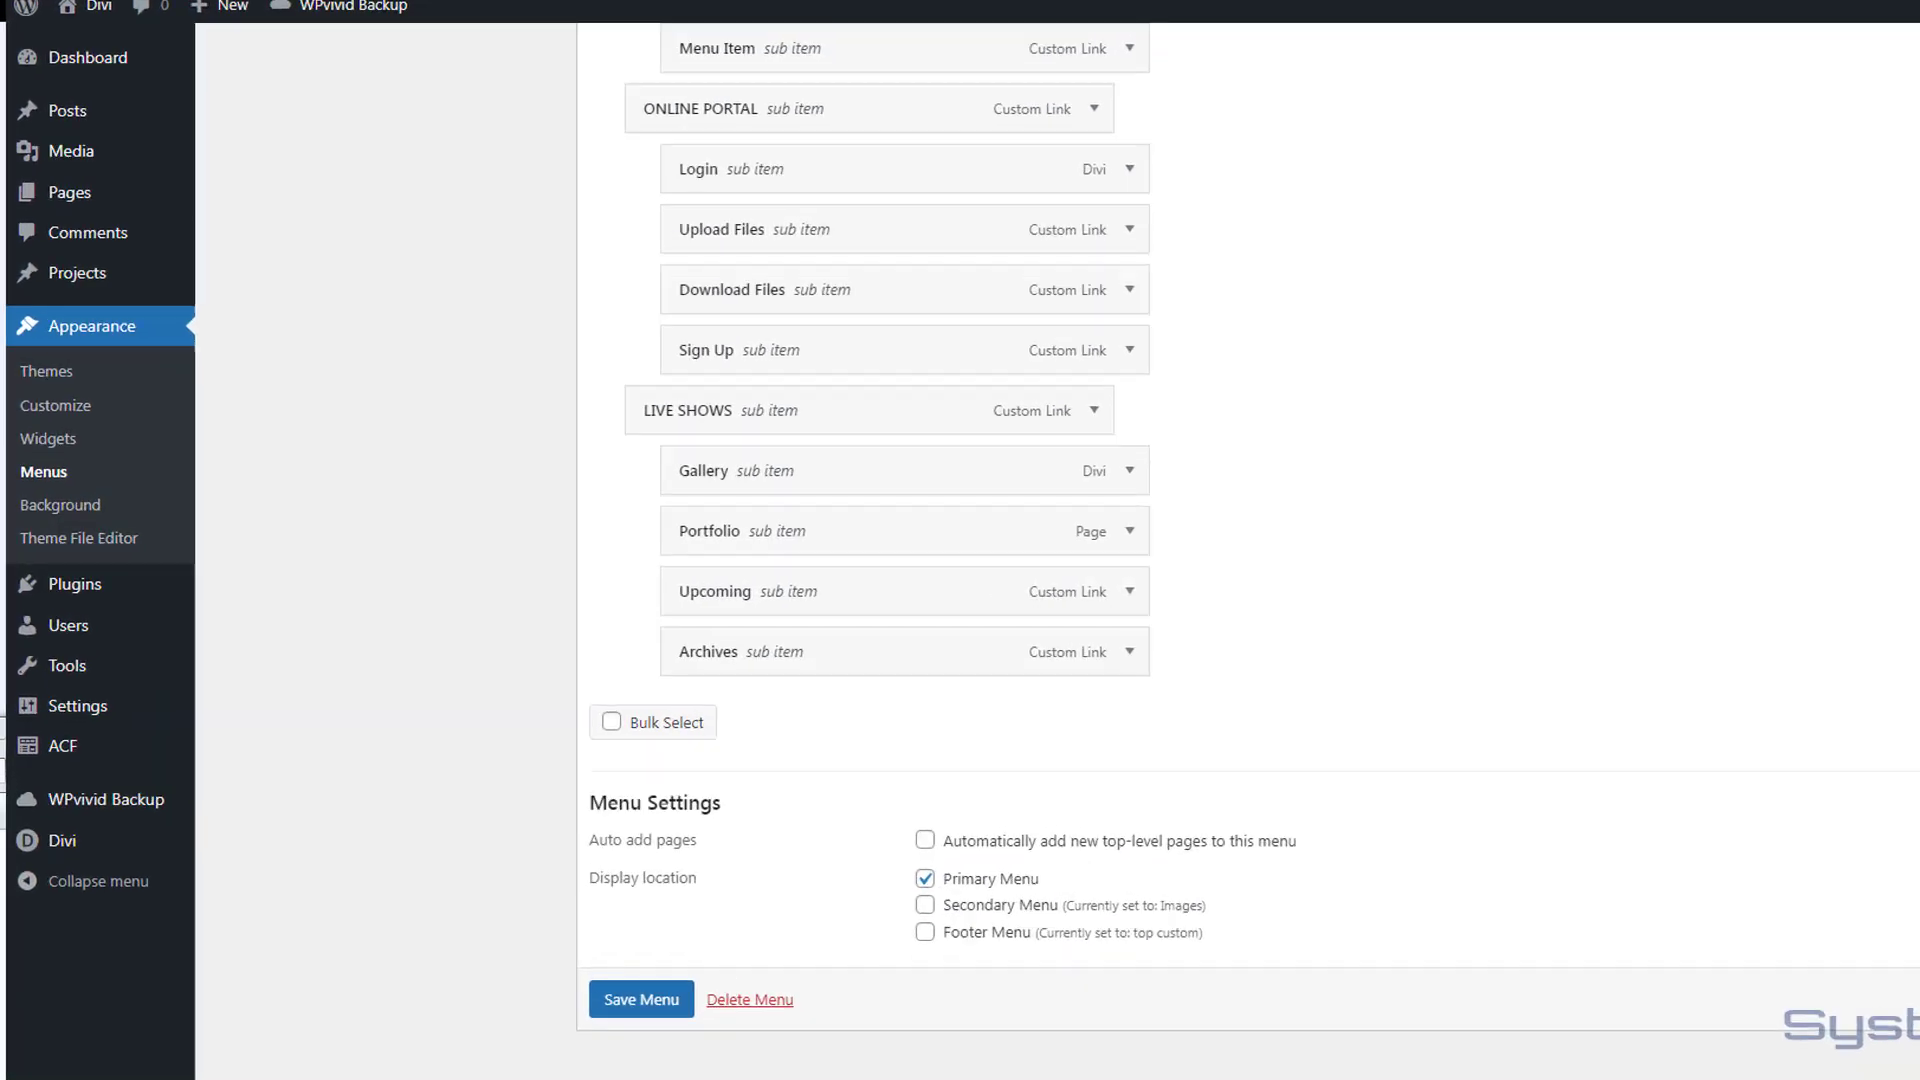
left_click(100, 363)
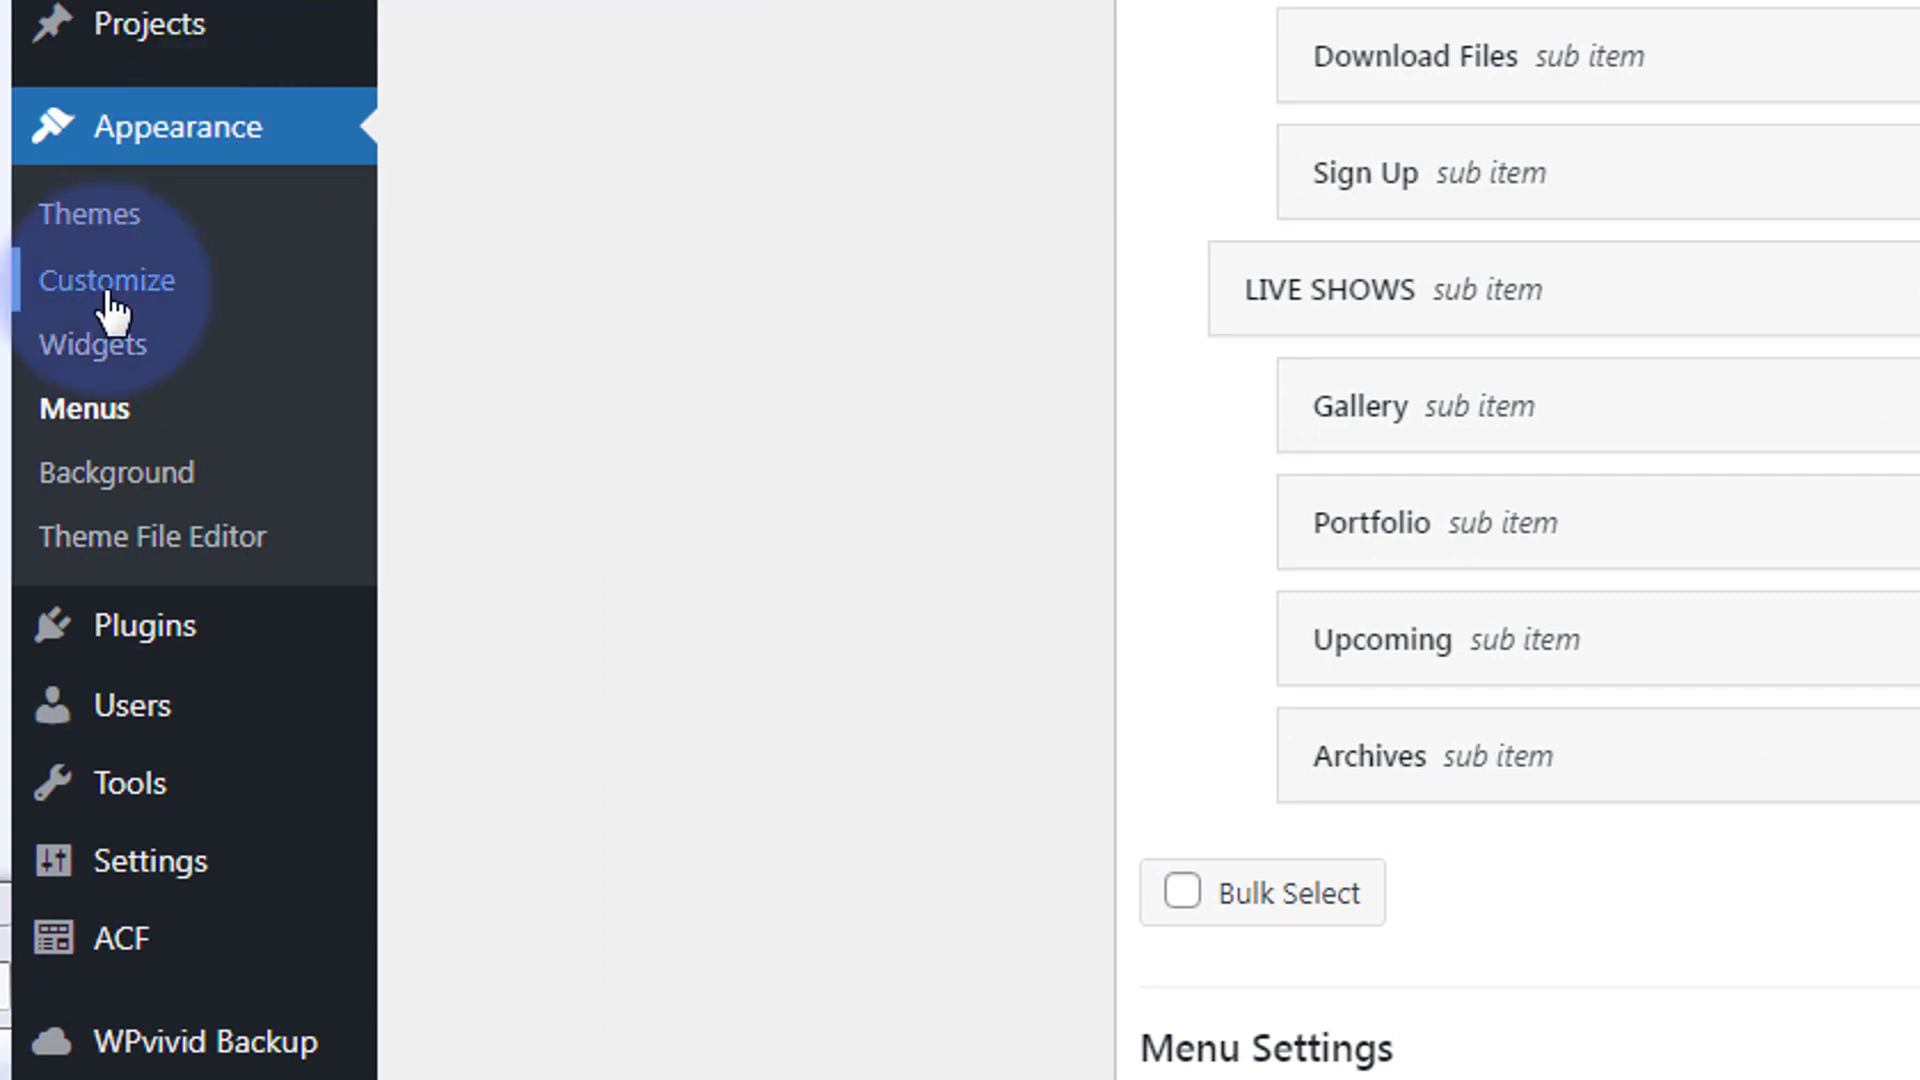
left_click(111, 309)
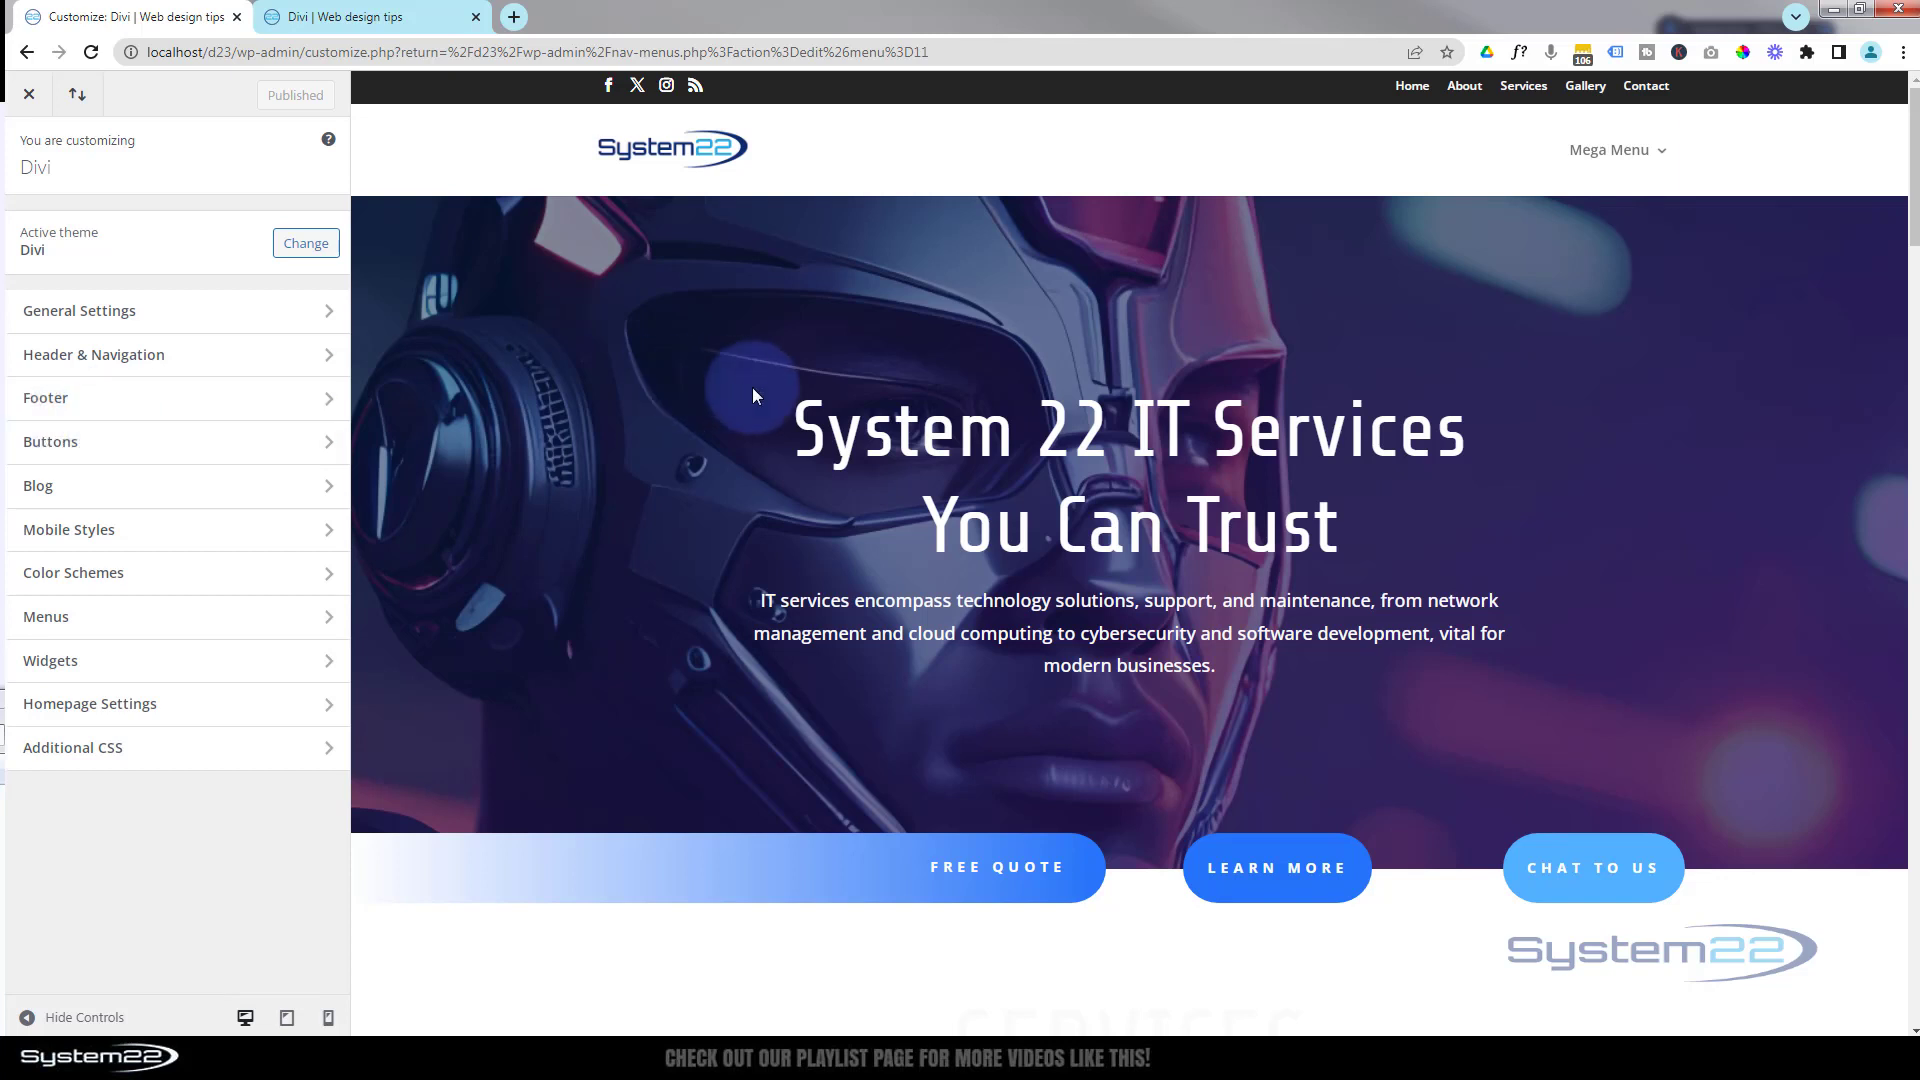
left_click(267, 358)
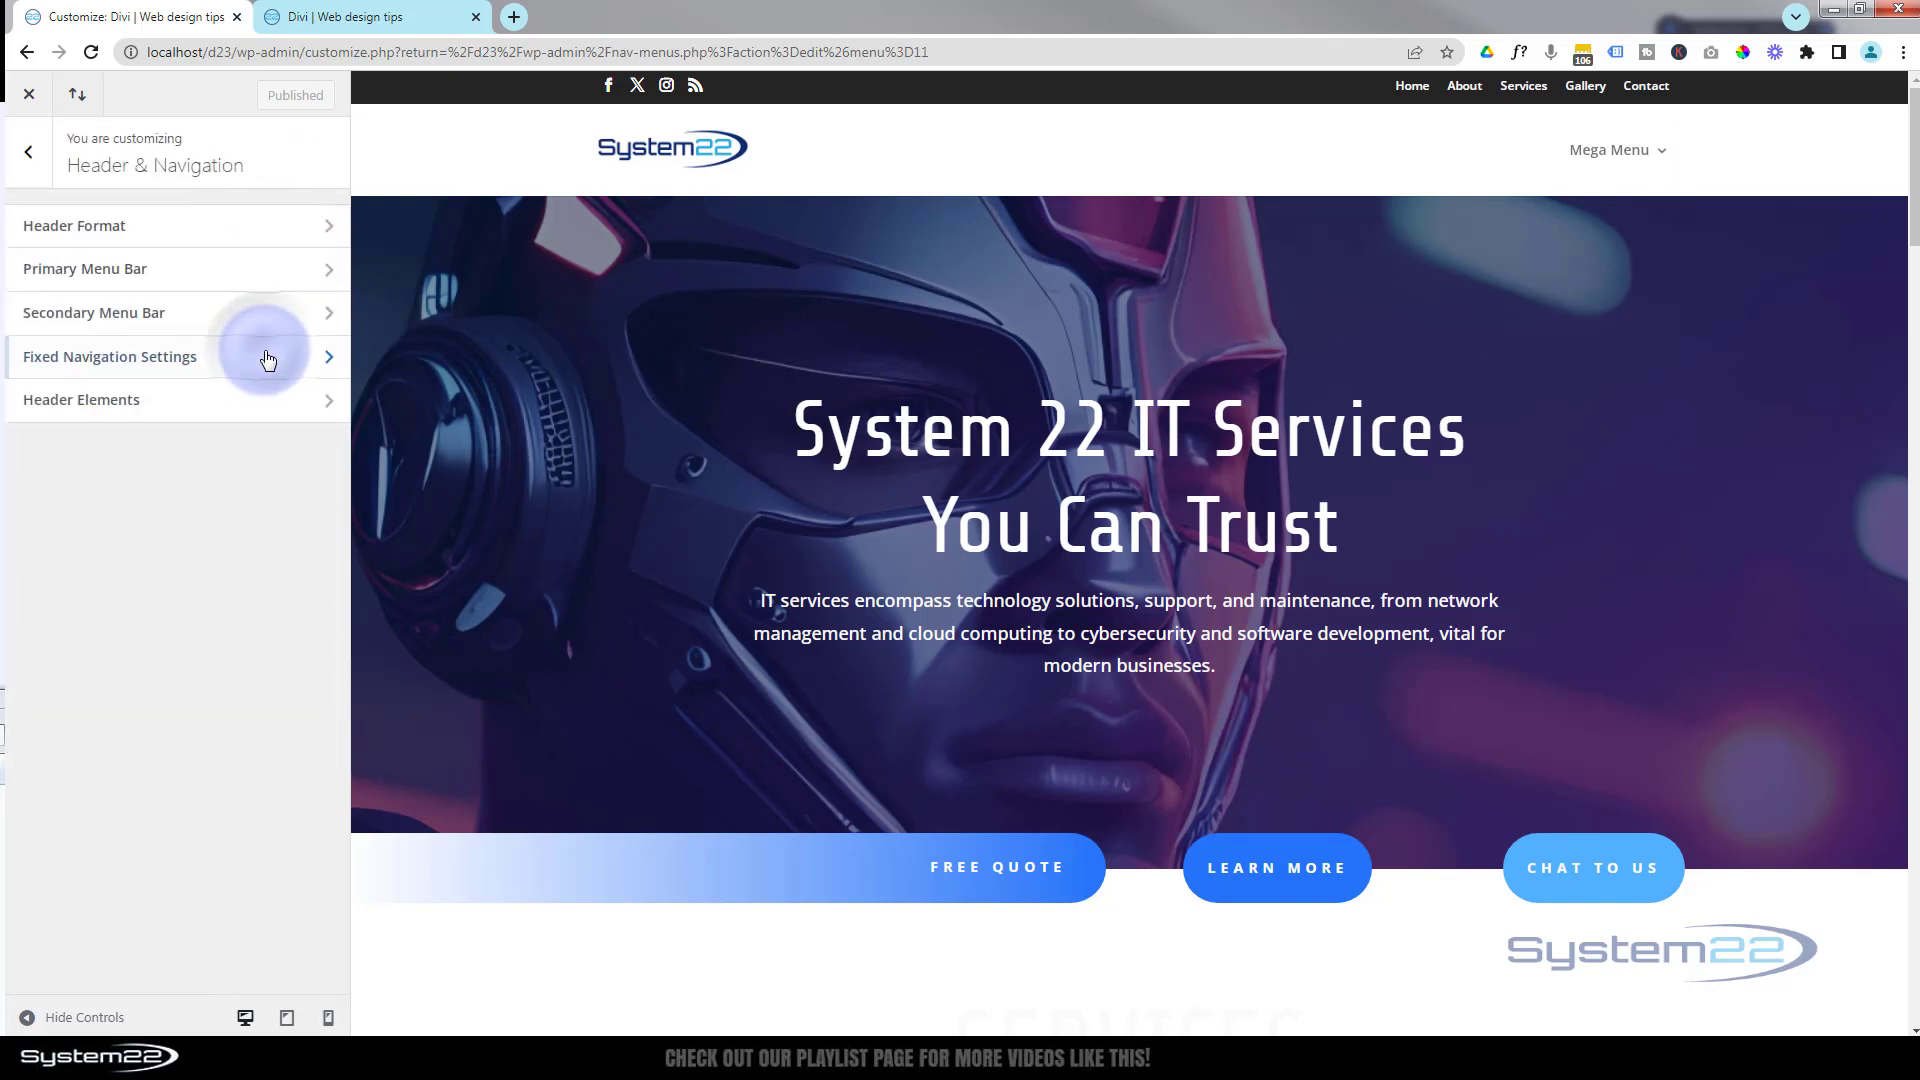
mouse_move(1594, 152)
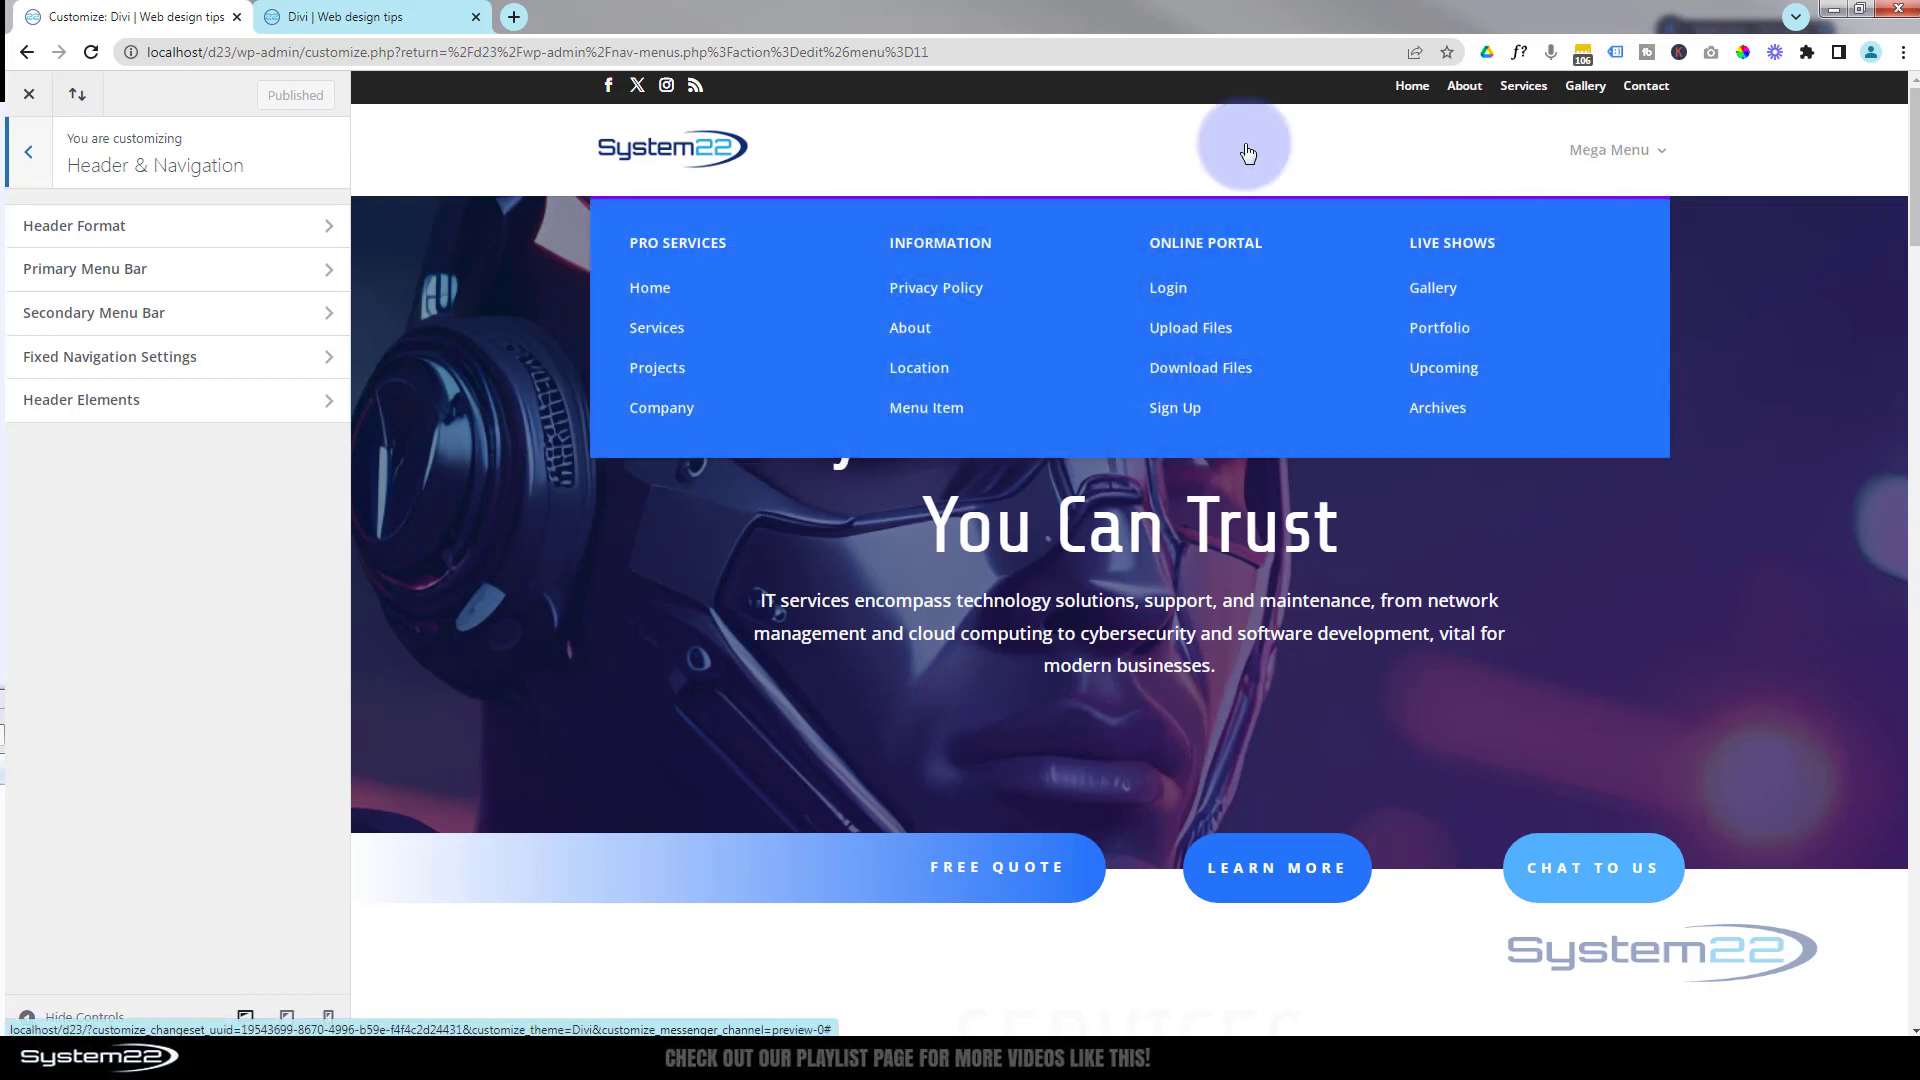
left_click(288, 263)
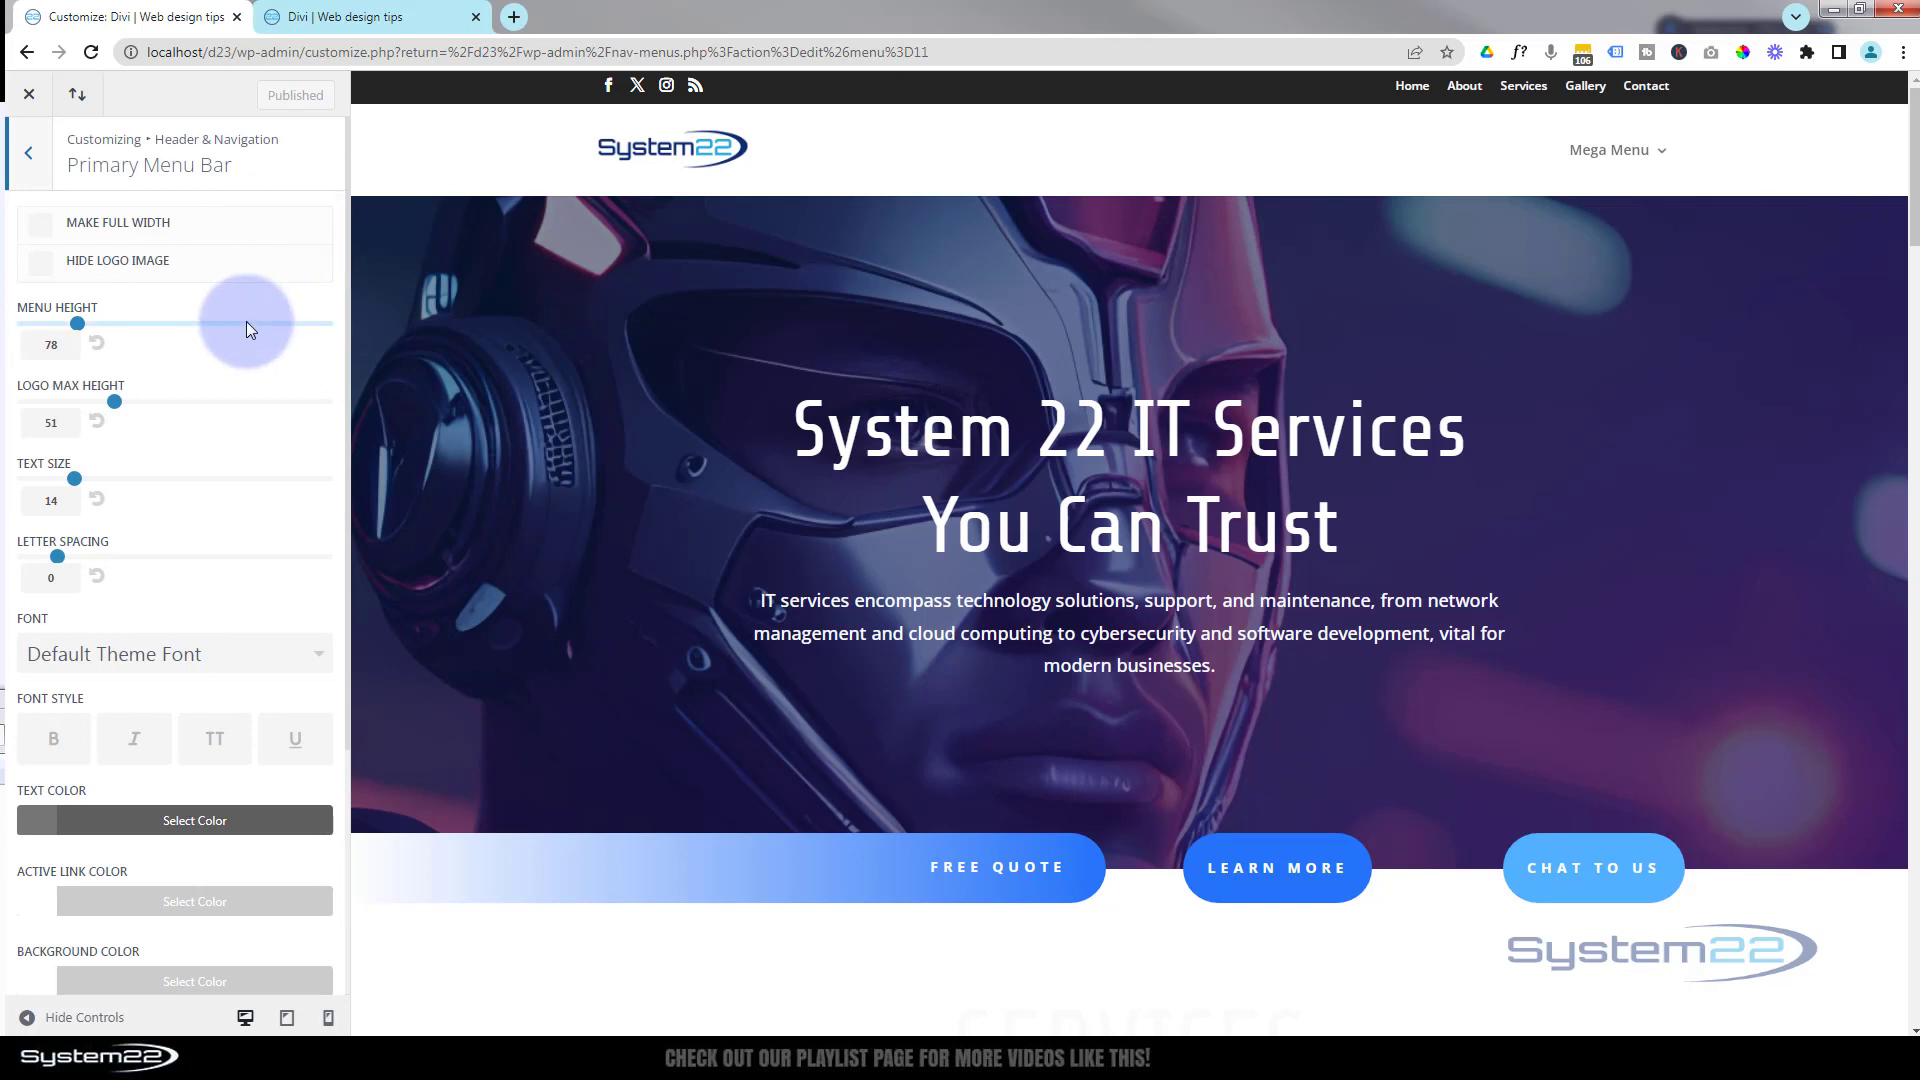
scroll(246, 321, "down", 3)
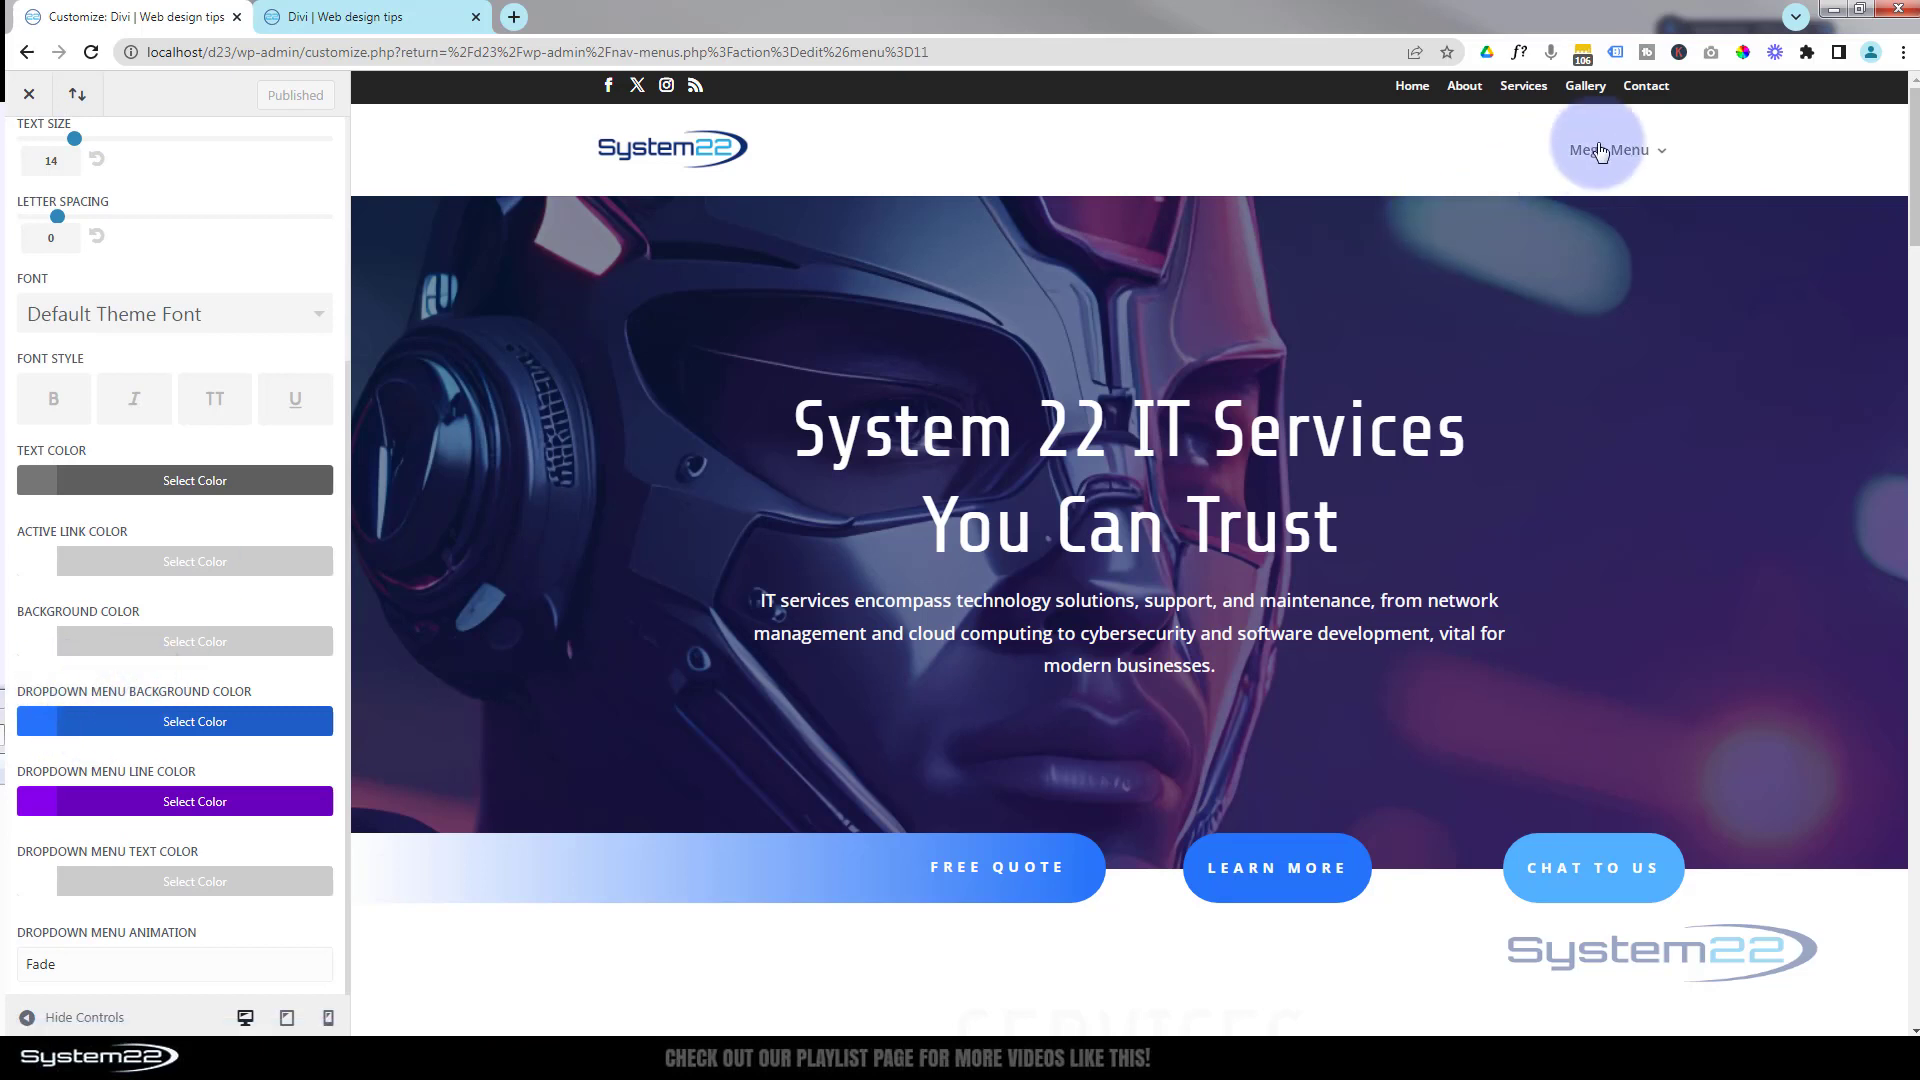
Step: Make the dropdown menu background black at 85% opacity, rgba(0,0,0,0.85)
left_click(195, 721)
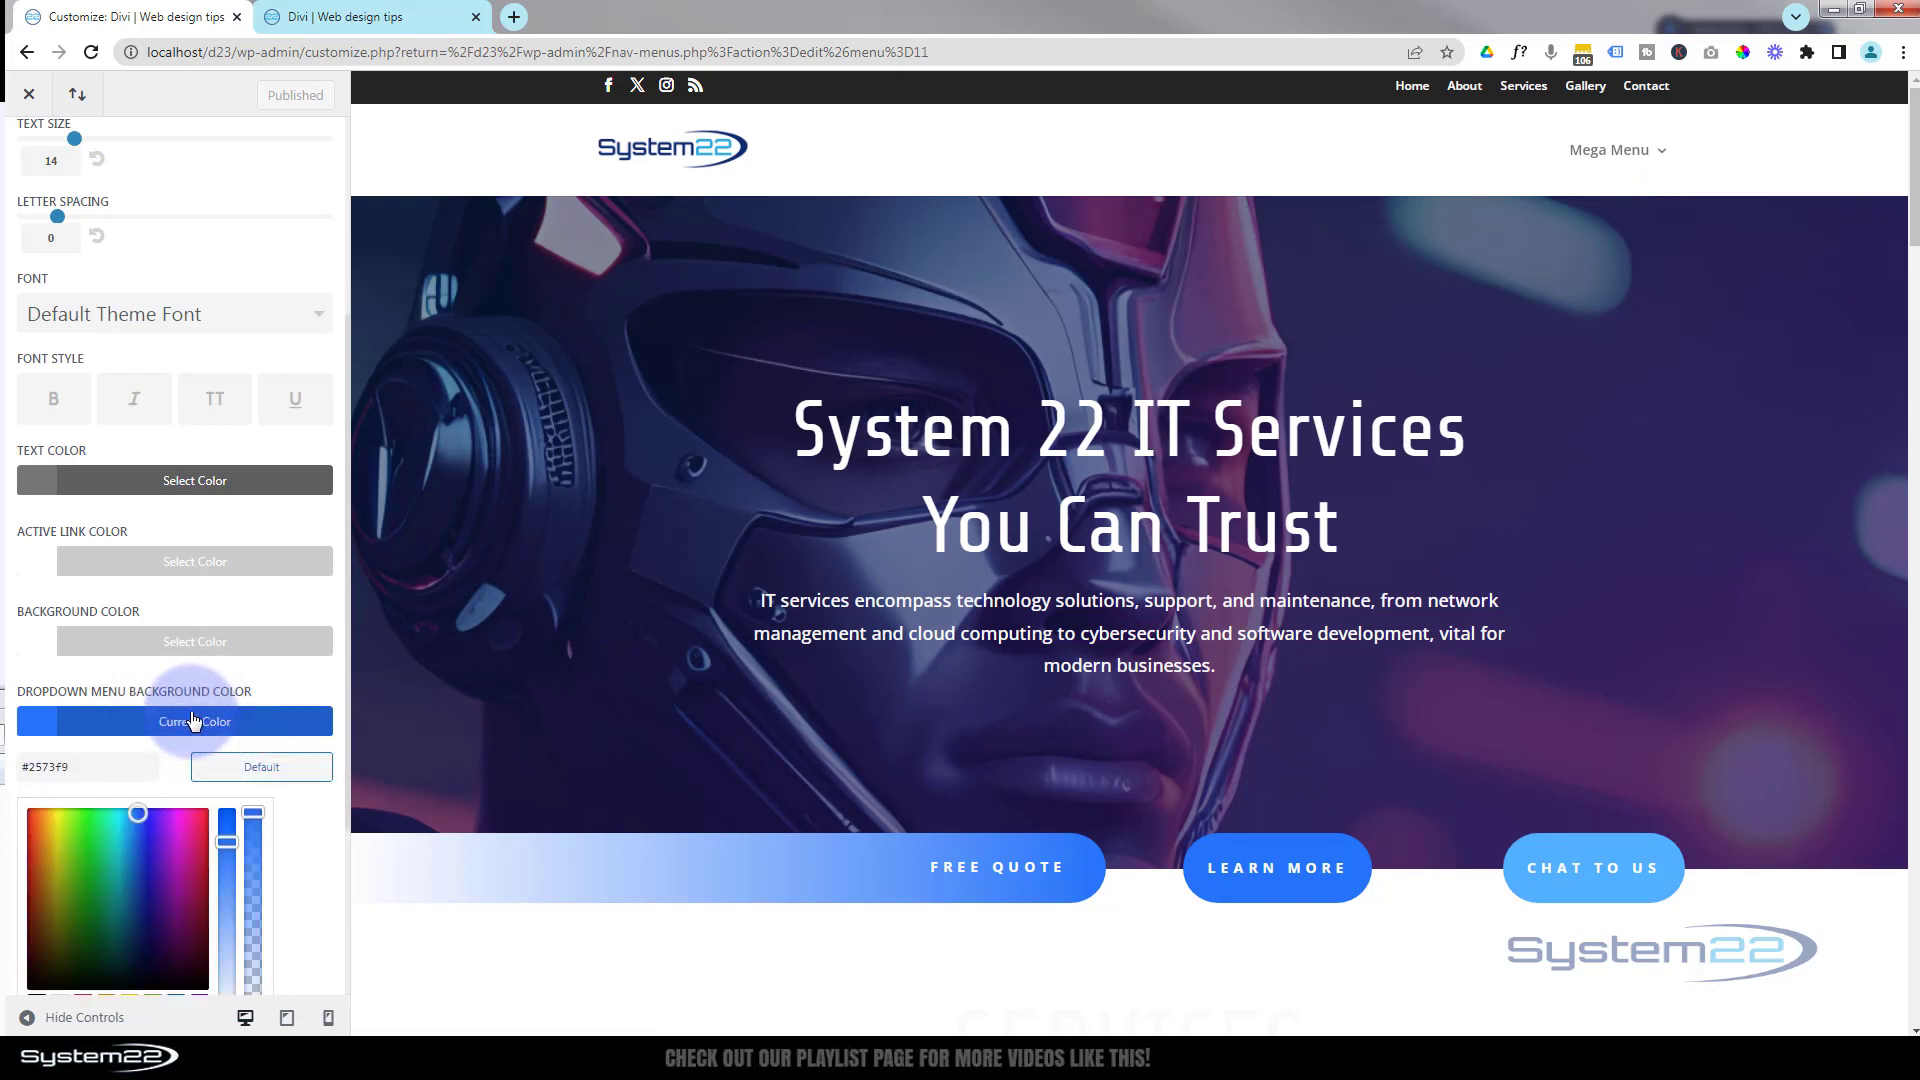
scroll(334, 844, "down", 1)
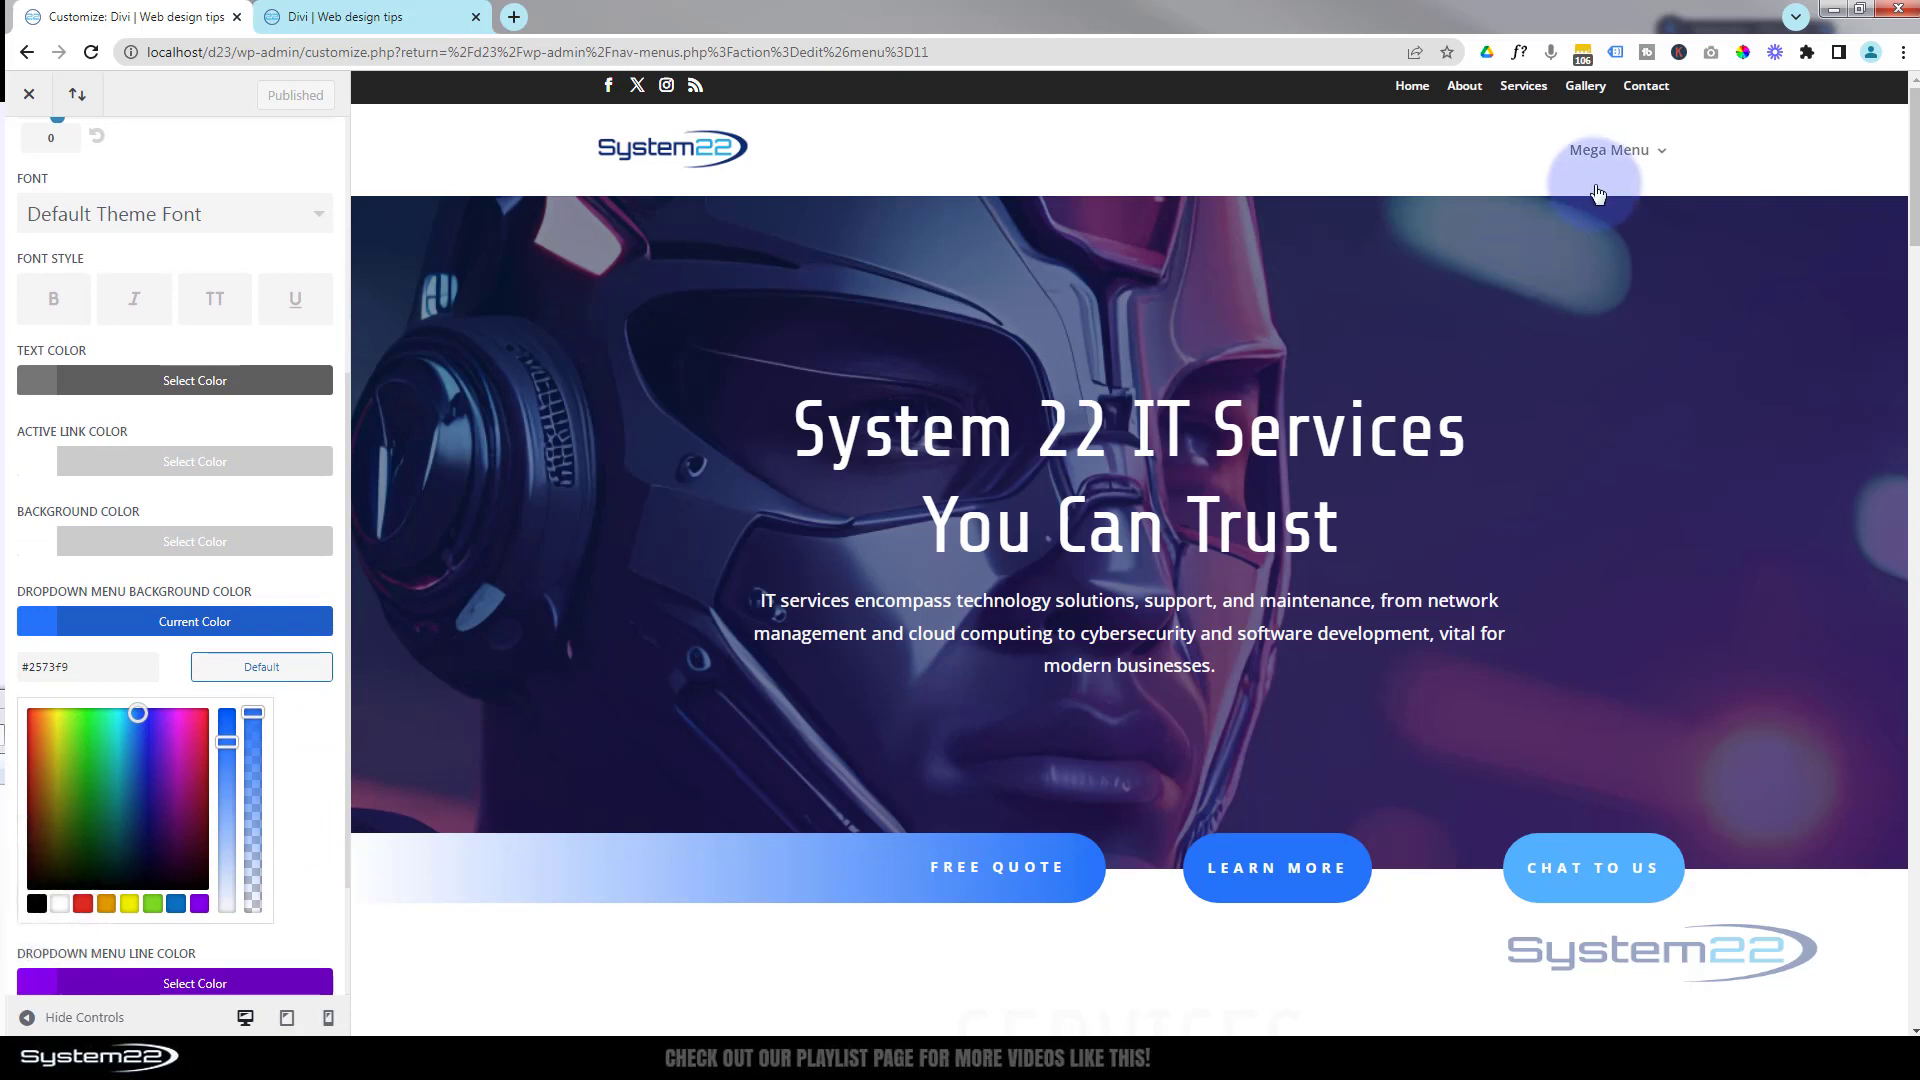
mouse_move(1658, 152)
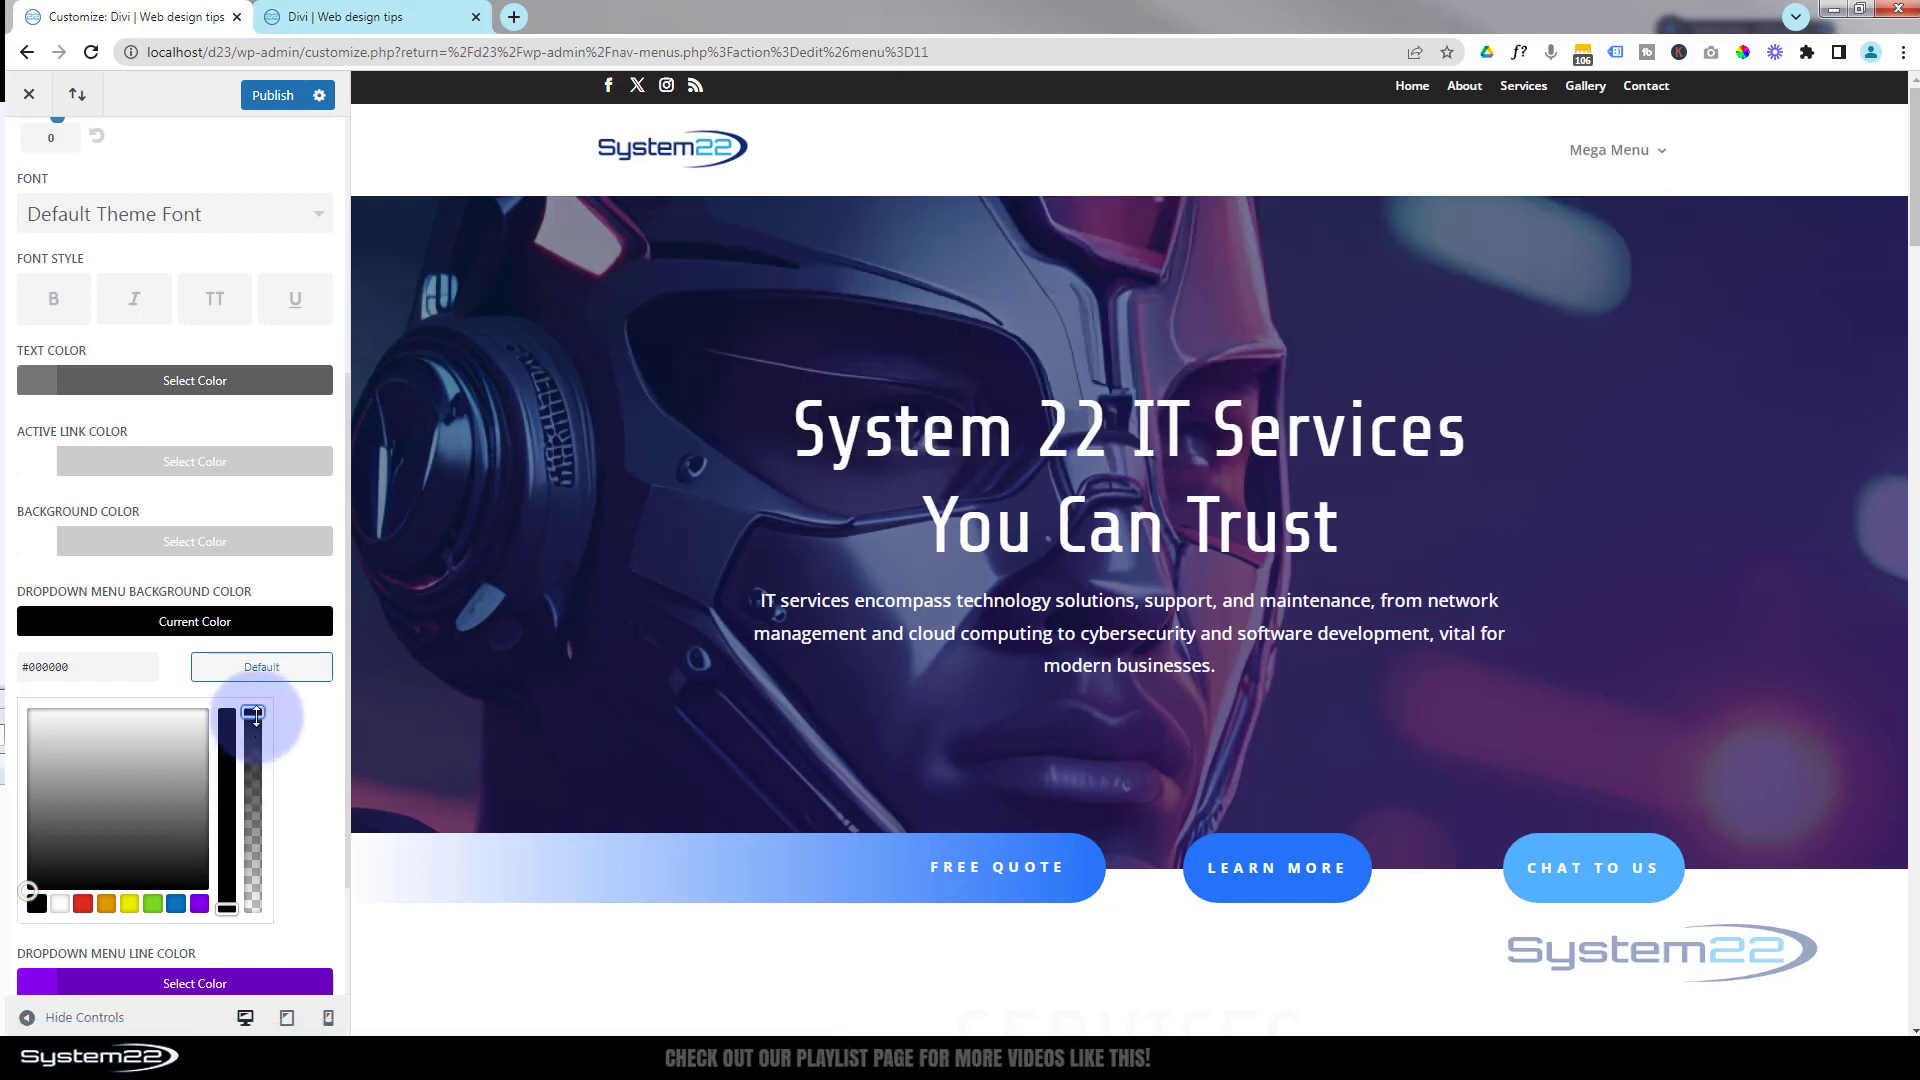
left_click_drag(257, 714, 254, 742)
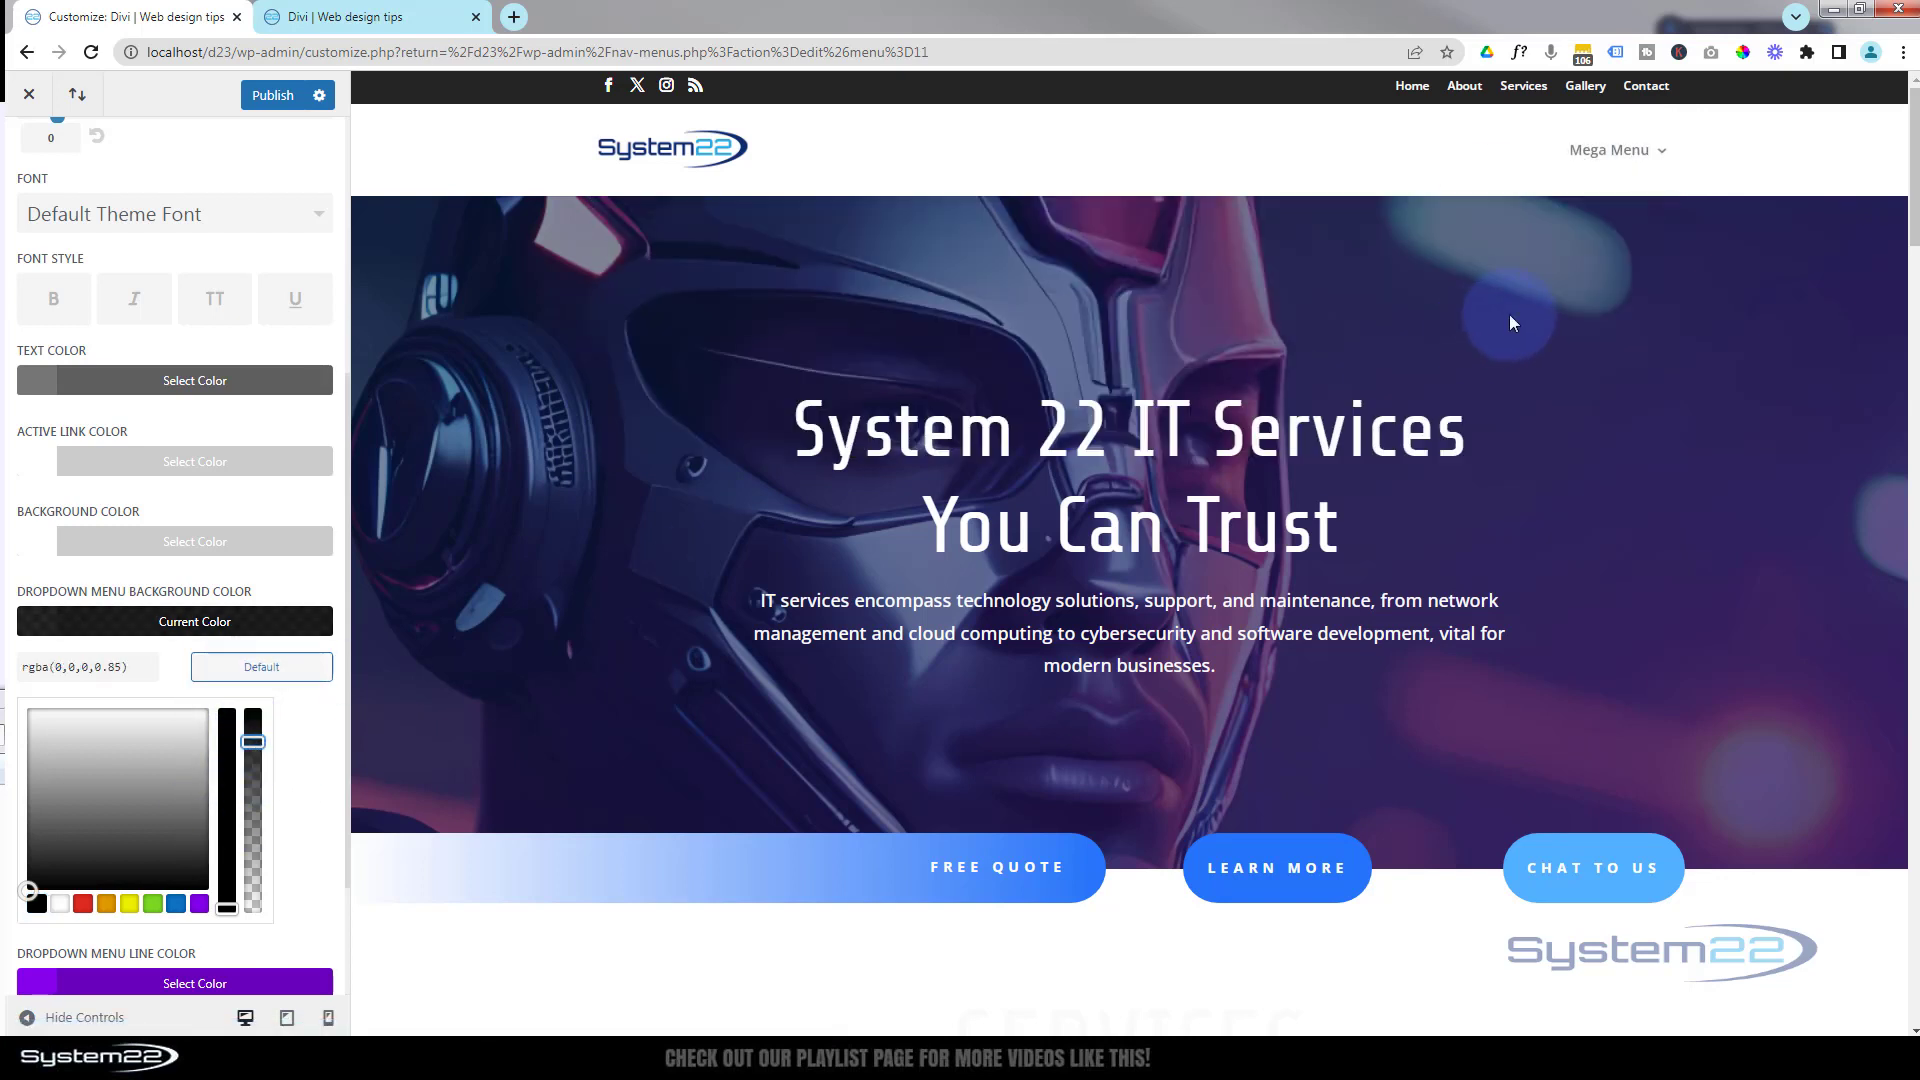
mouse_move(1656, 158)
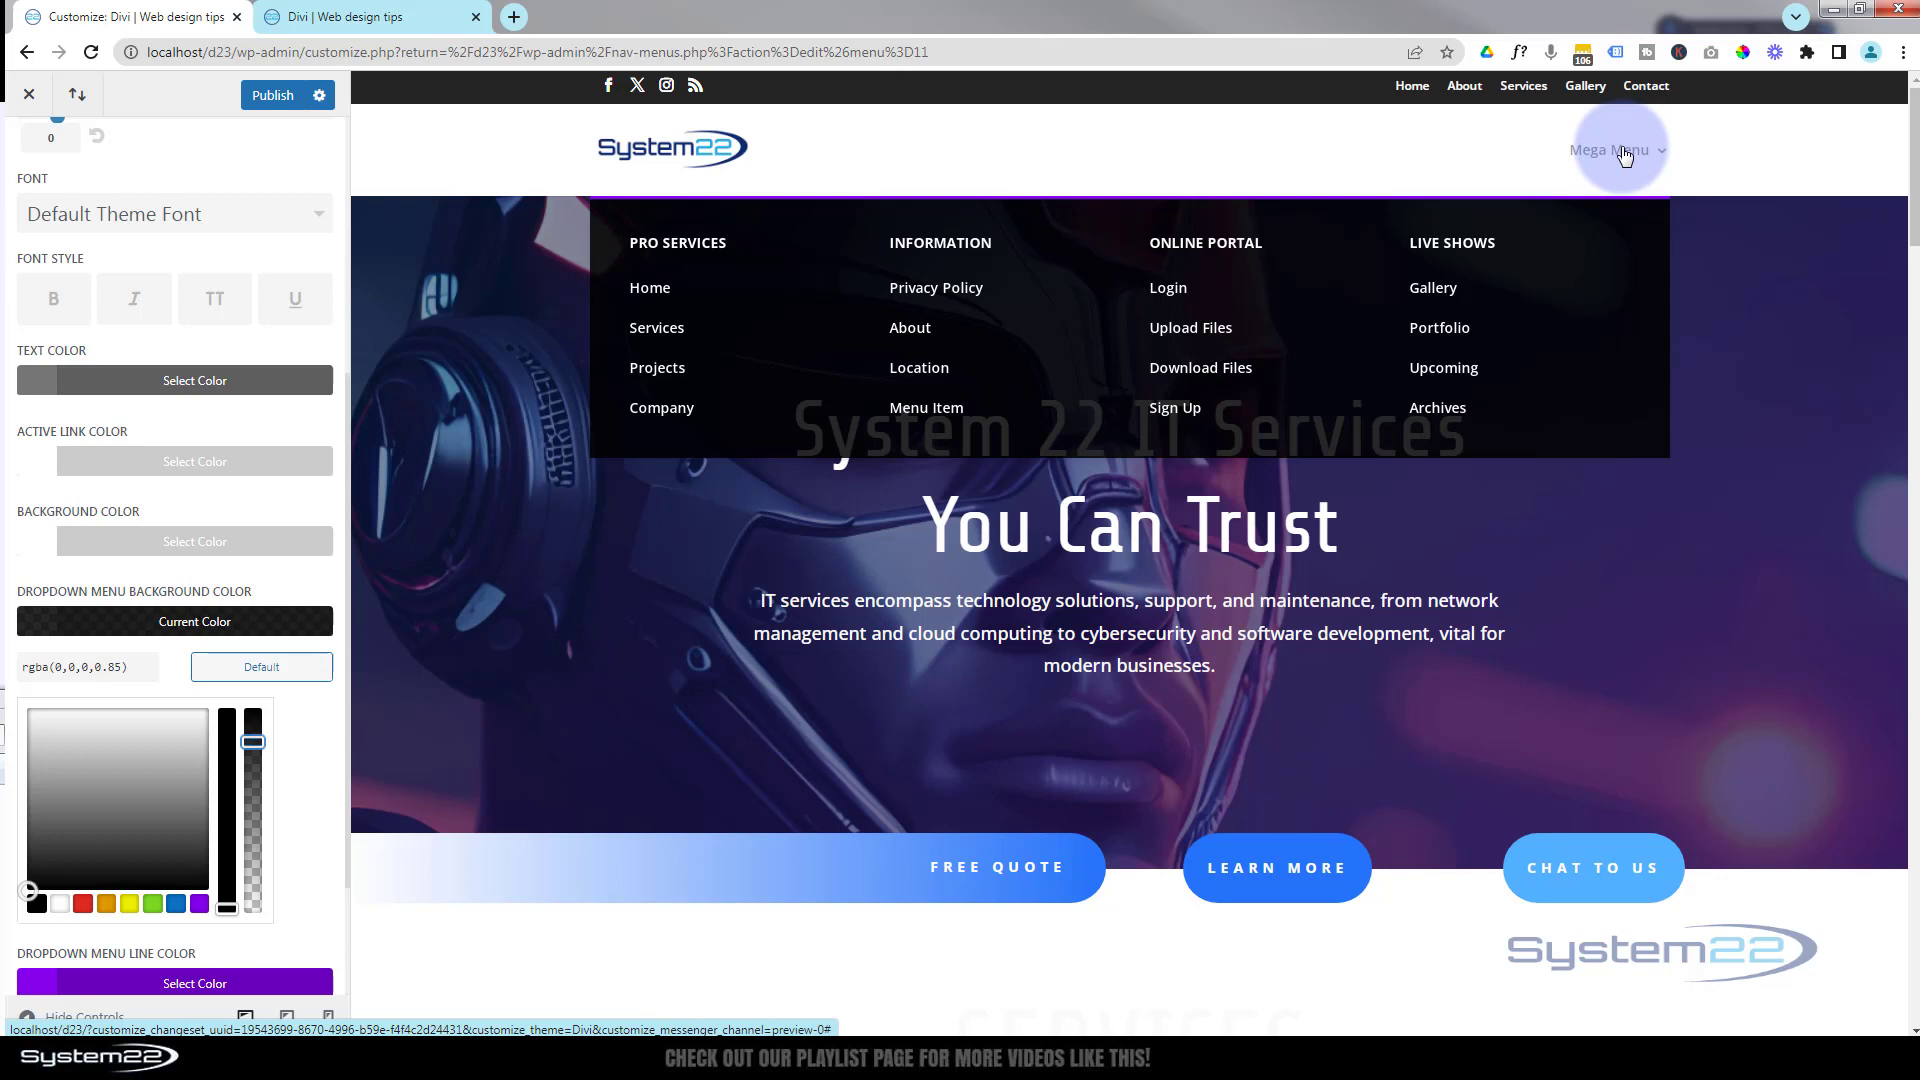
Step: Set the dropdown menu line colour to blue #0c71c3 and publish the changes
scroll(287, 878, "down", 1)
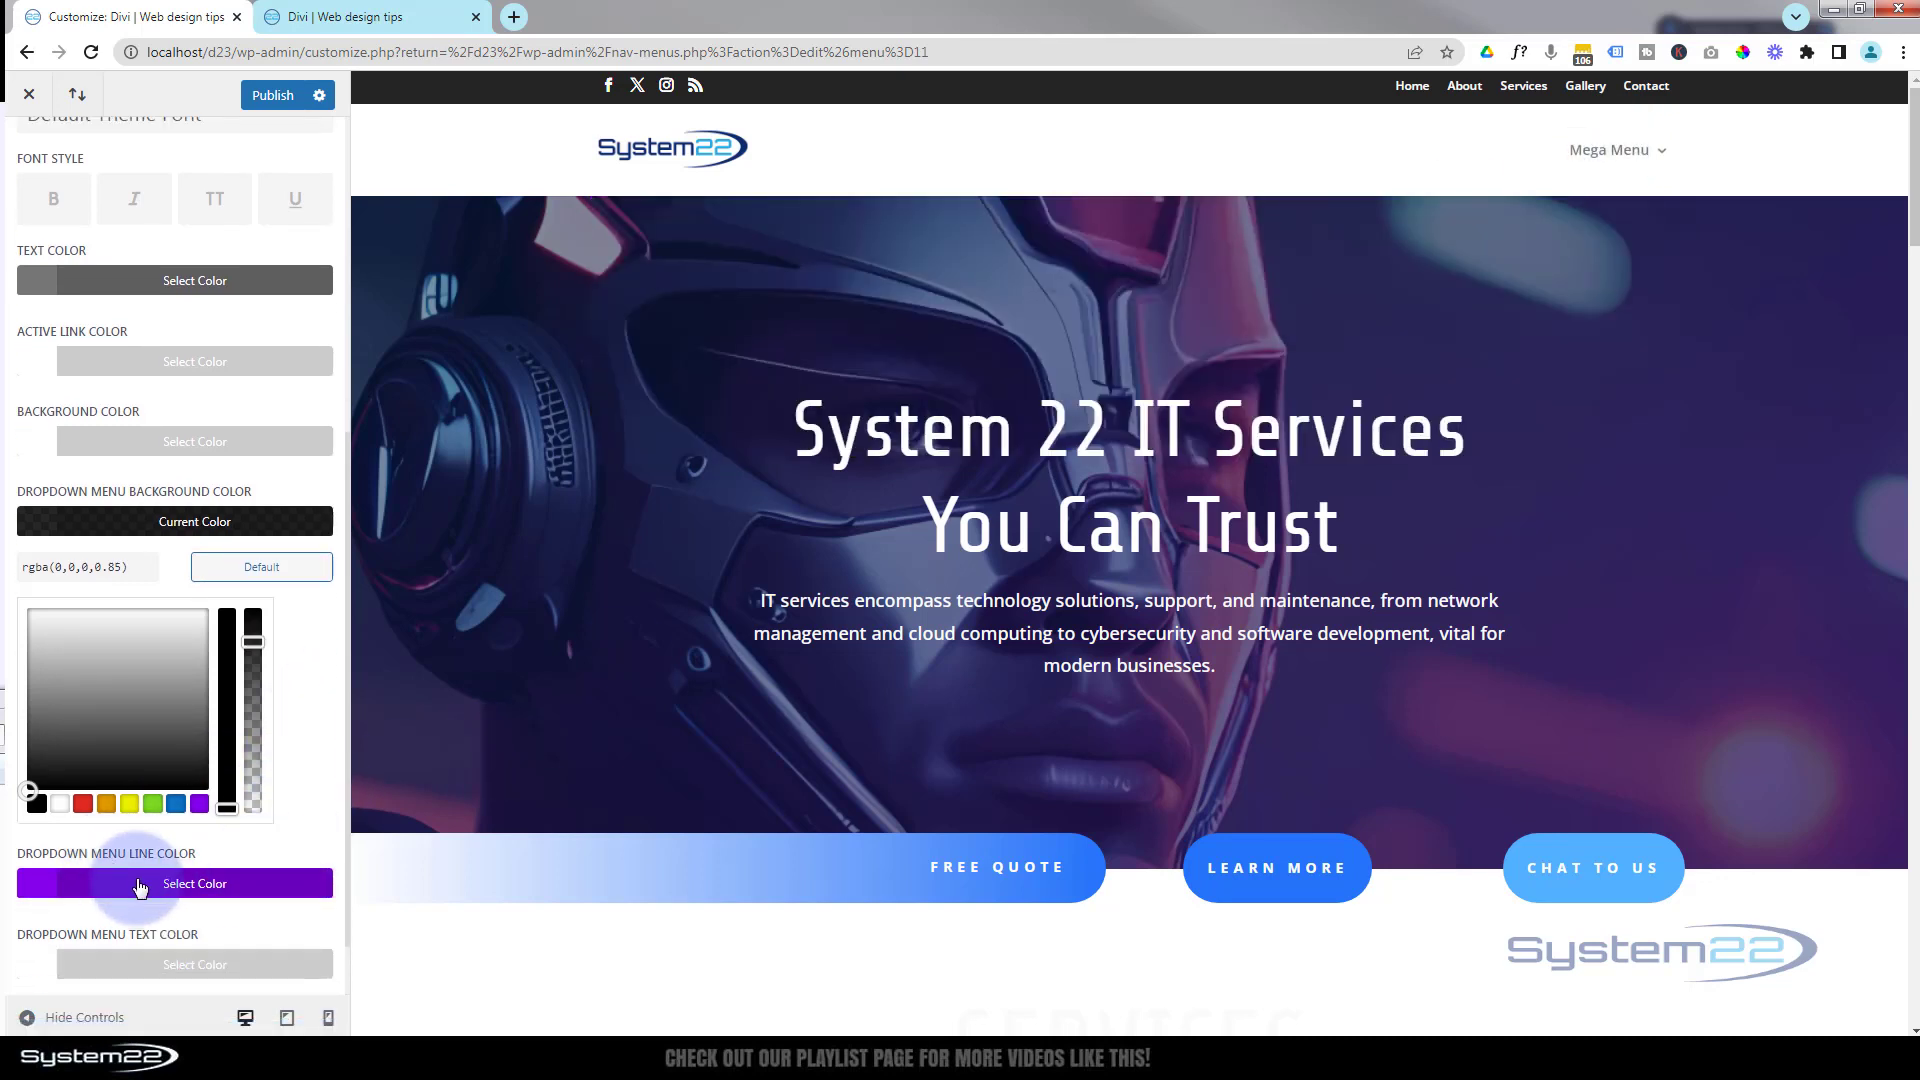
left_click(139, 886)
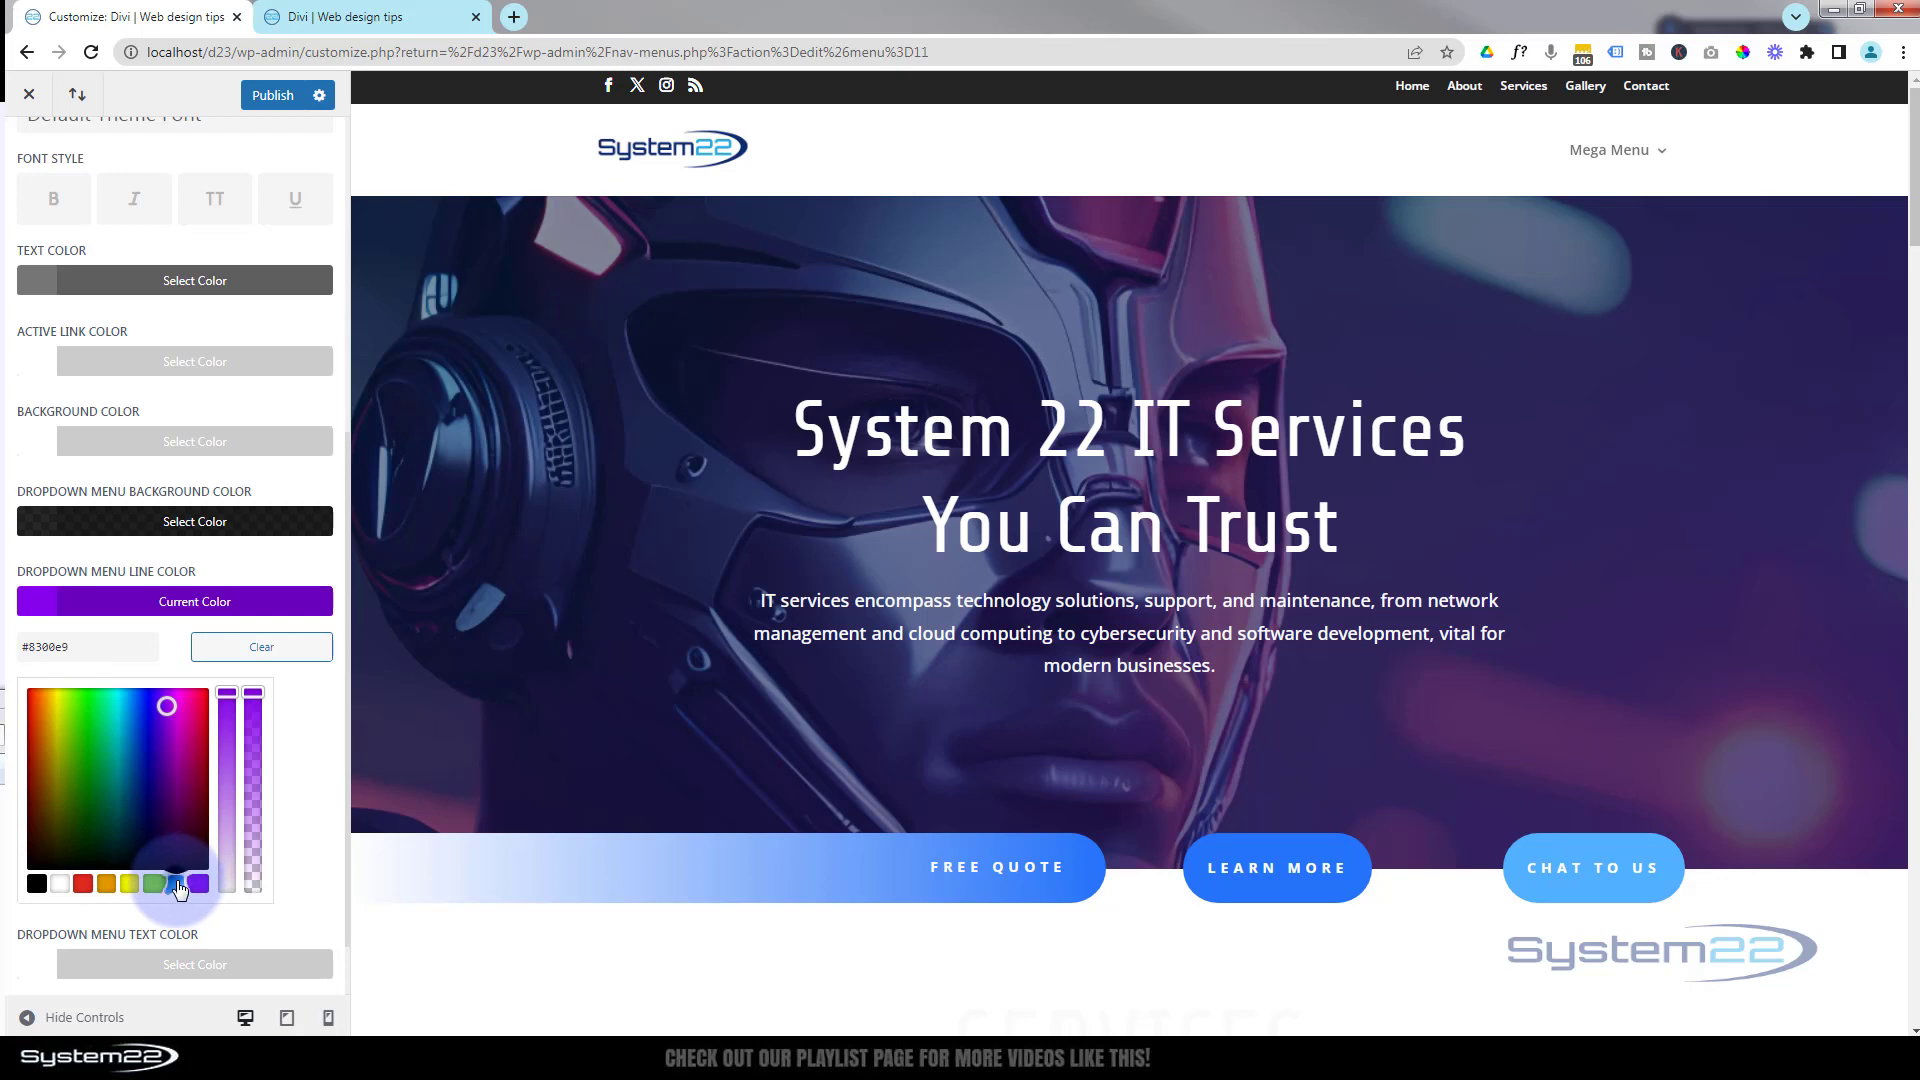
left_click(176, 885)
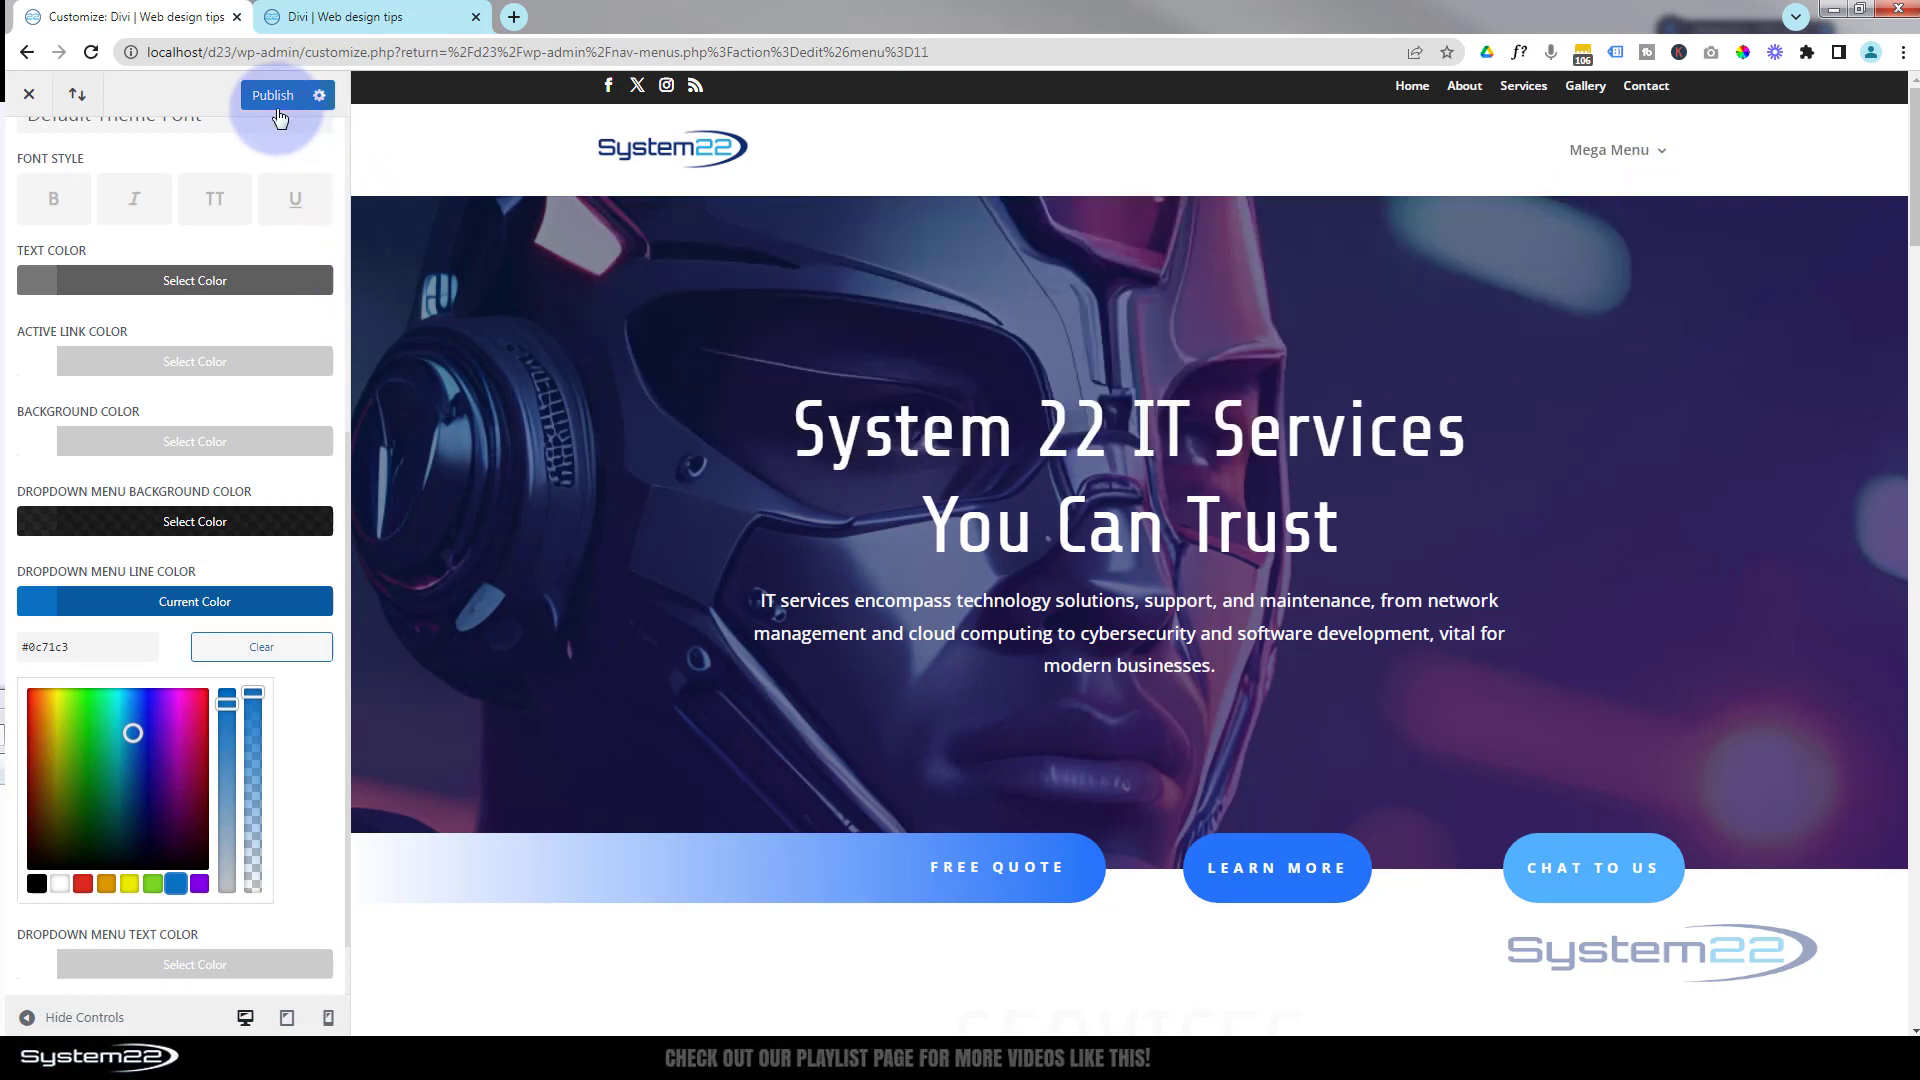
left_click(270, 96)
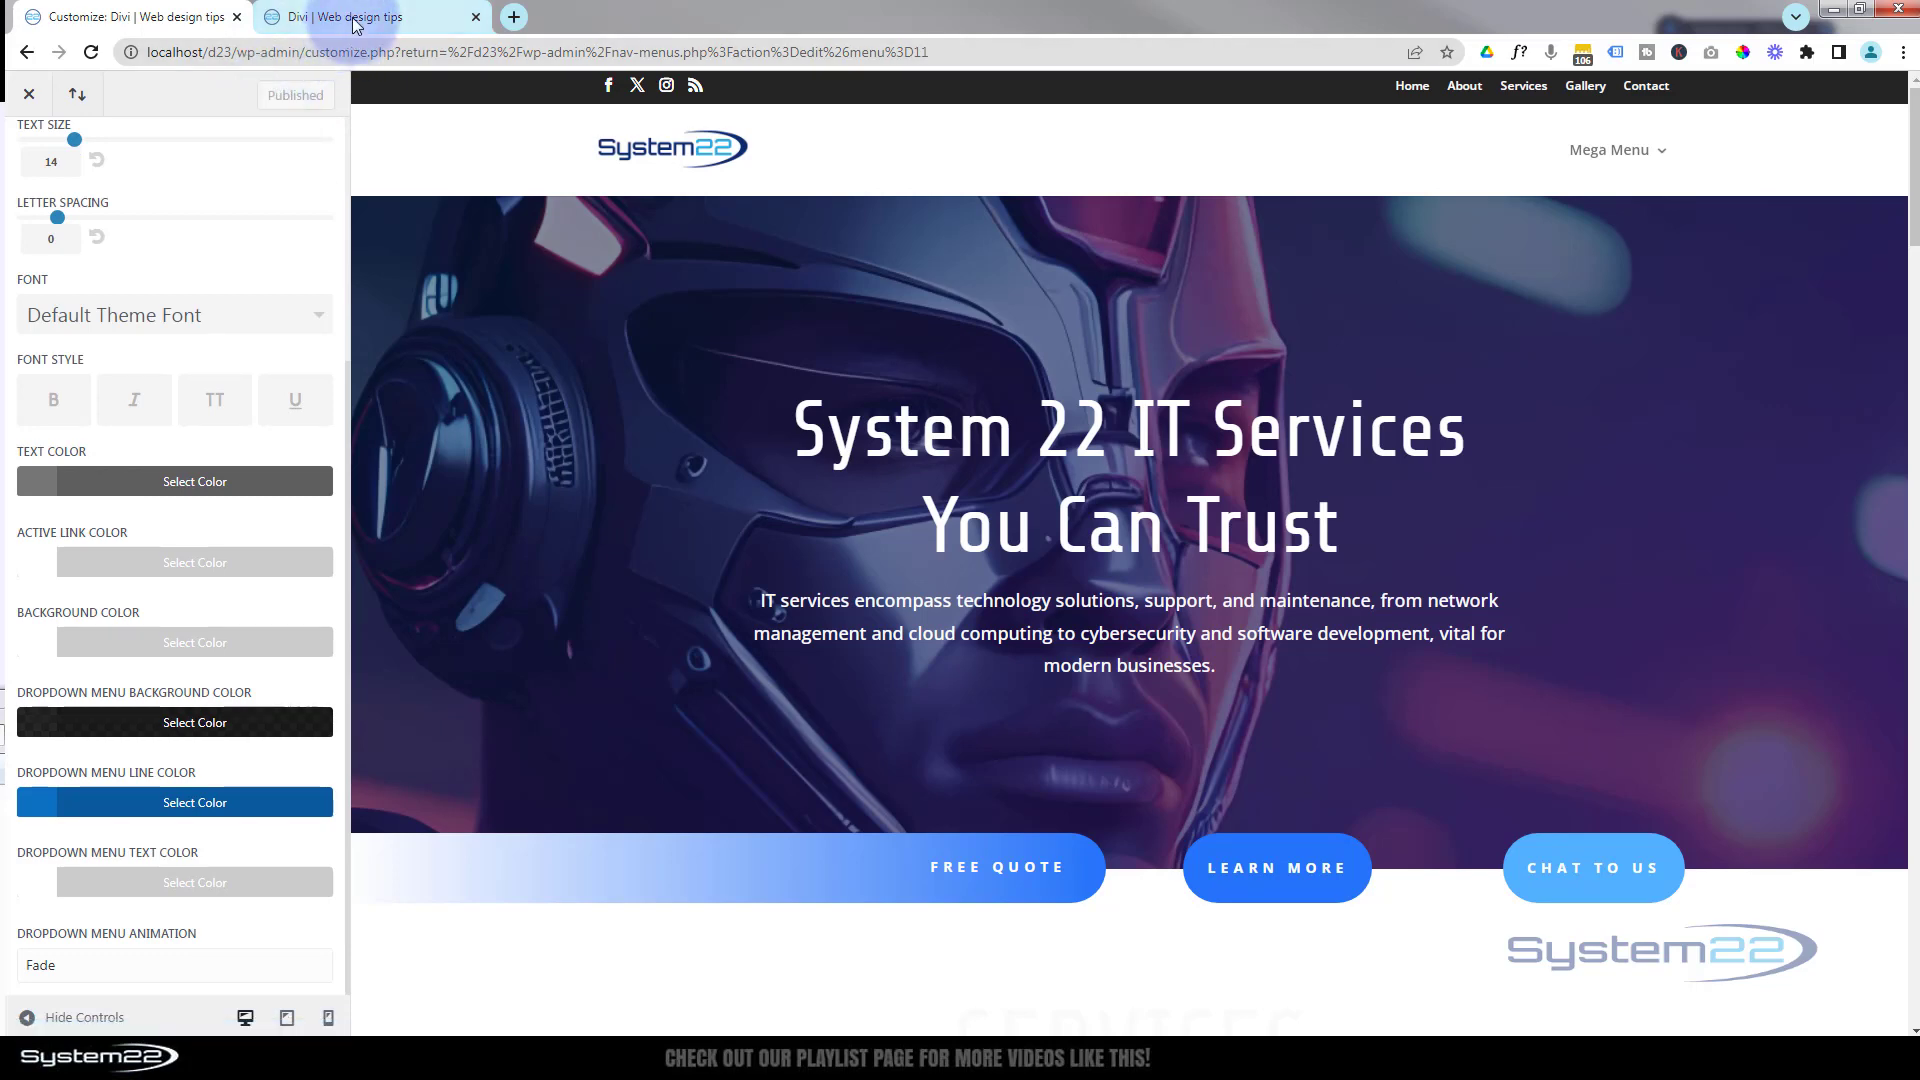
Step: Return to the live home page and scroll to the MEGA MENU button under What We Do
left_click(352, 20)
scroll(944, 556, "down", 4)
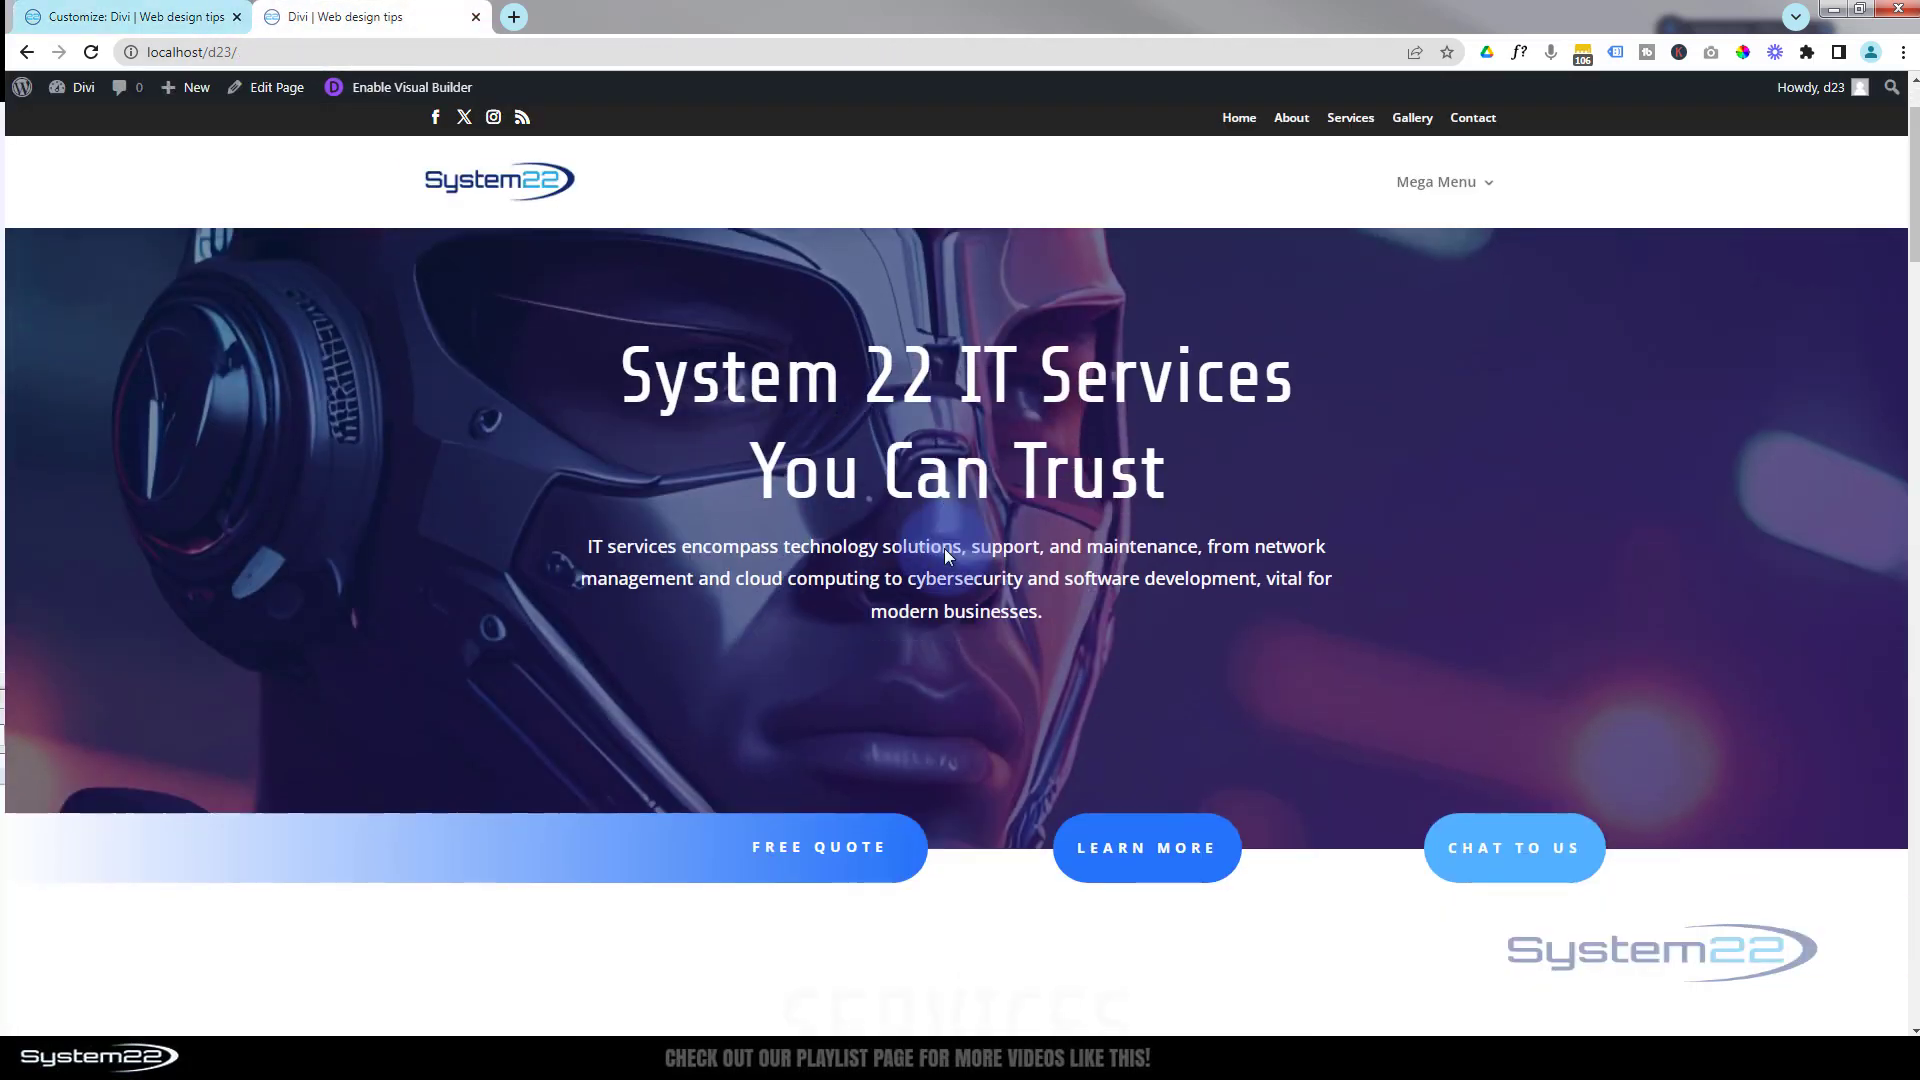
scroll(944, 548, "down", 3)
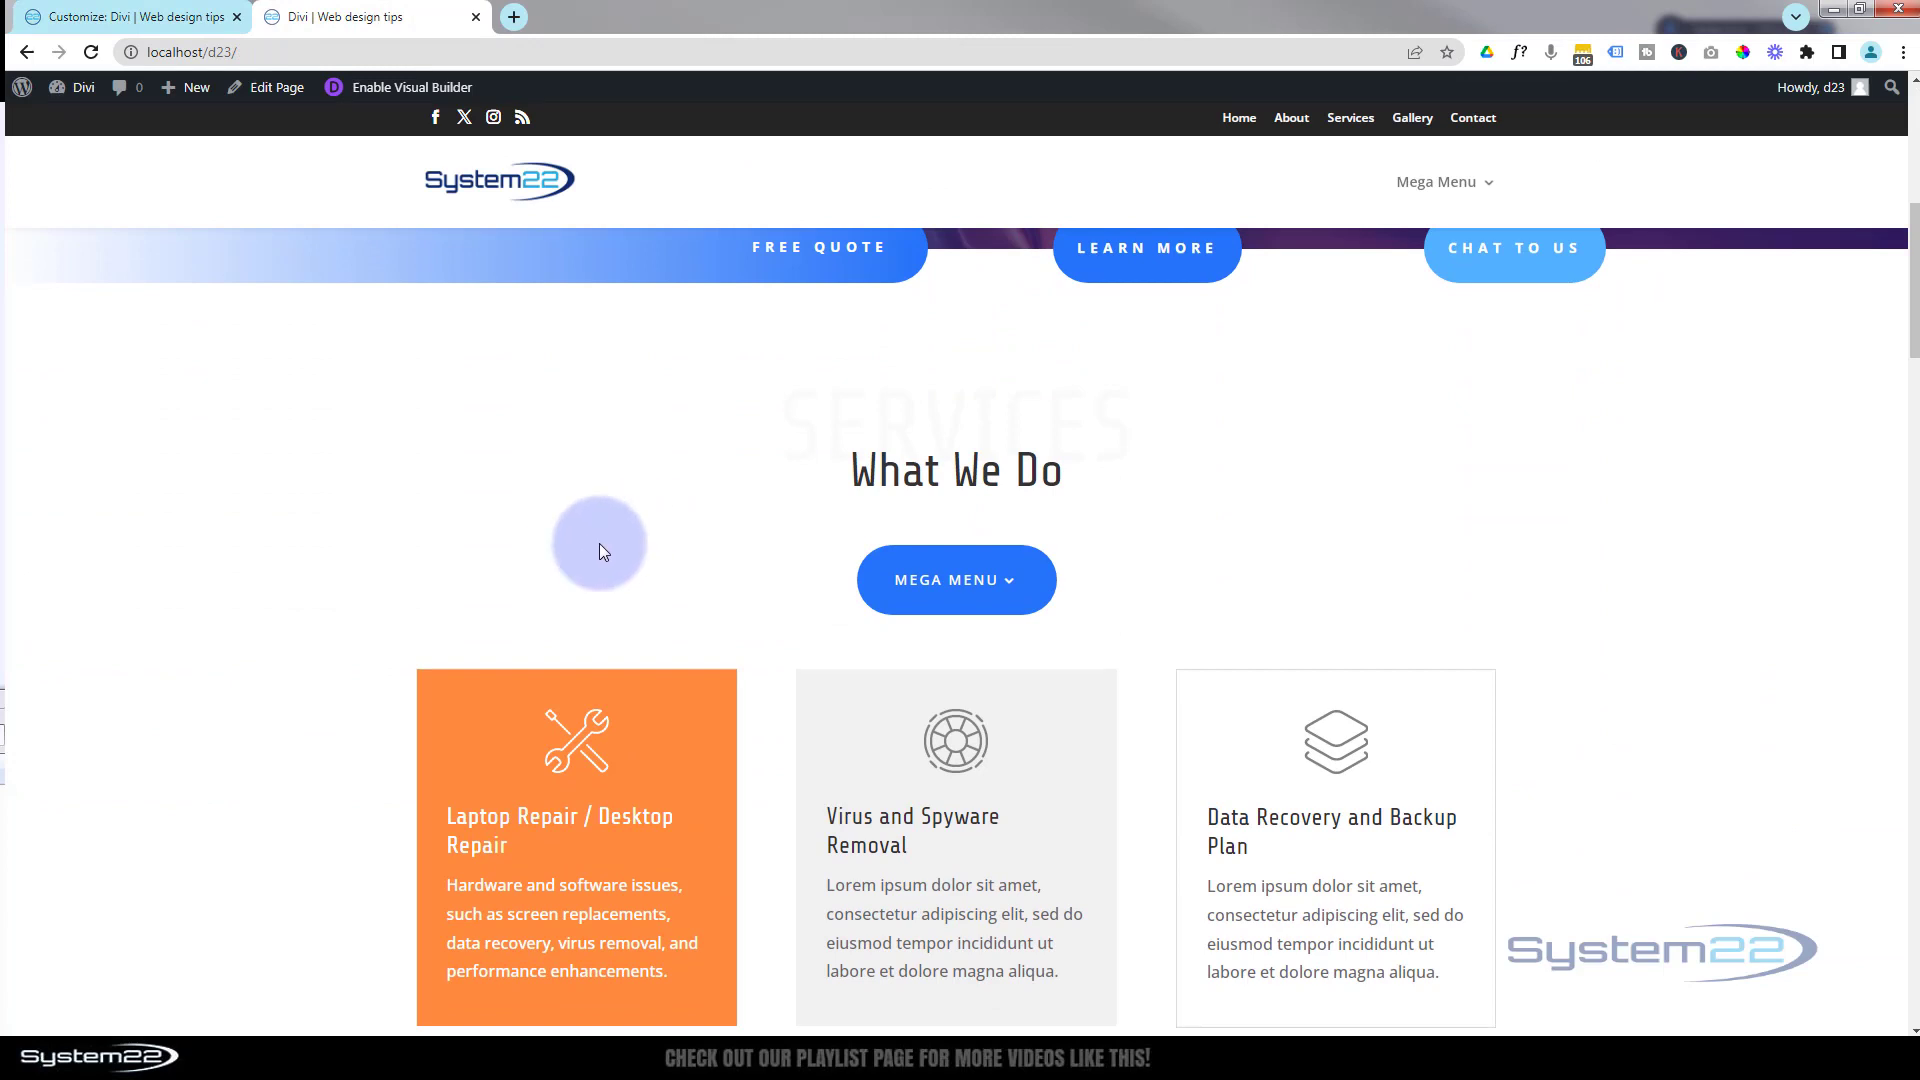
mouse_move(970, 609)
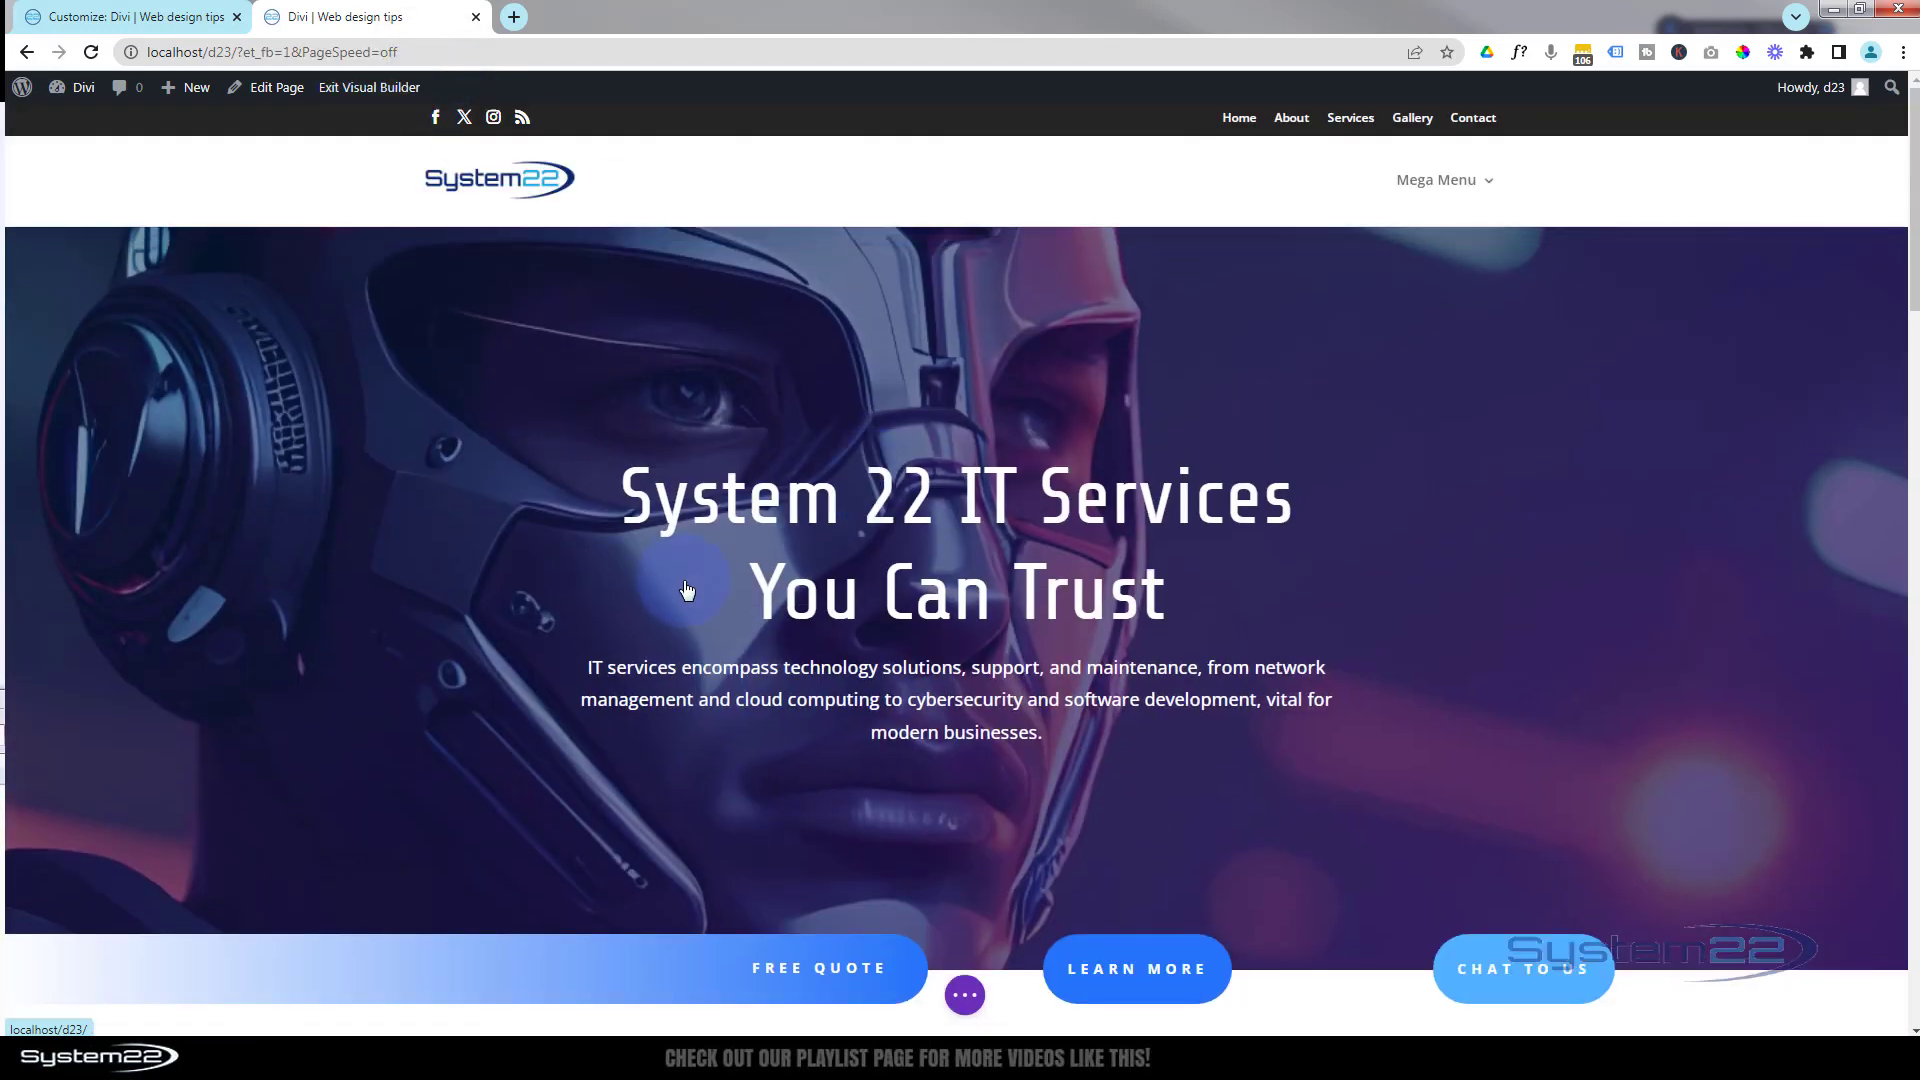
scroll(686, 590, "down", 5)
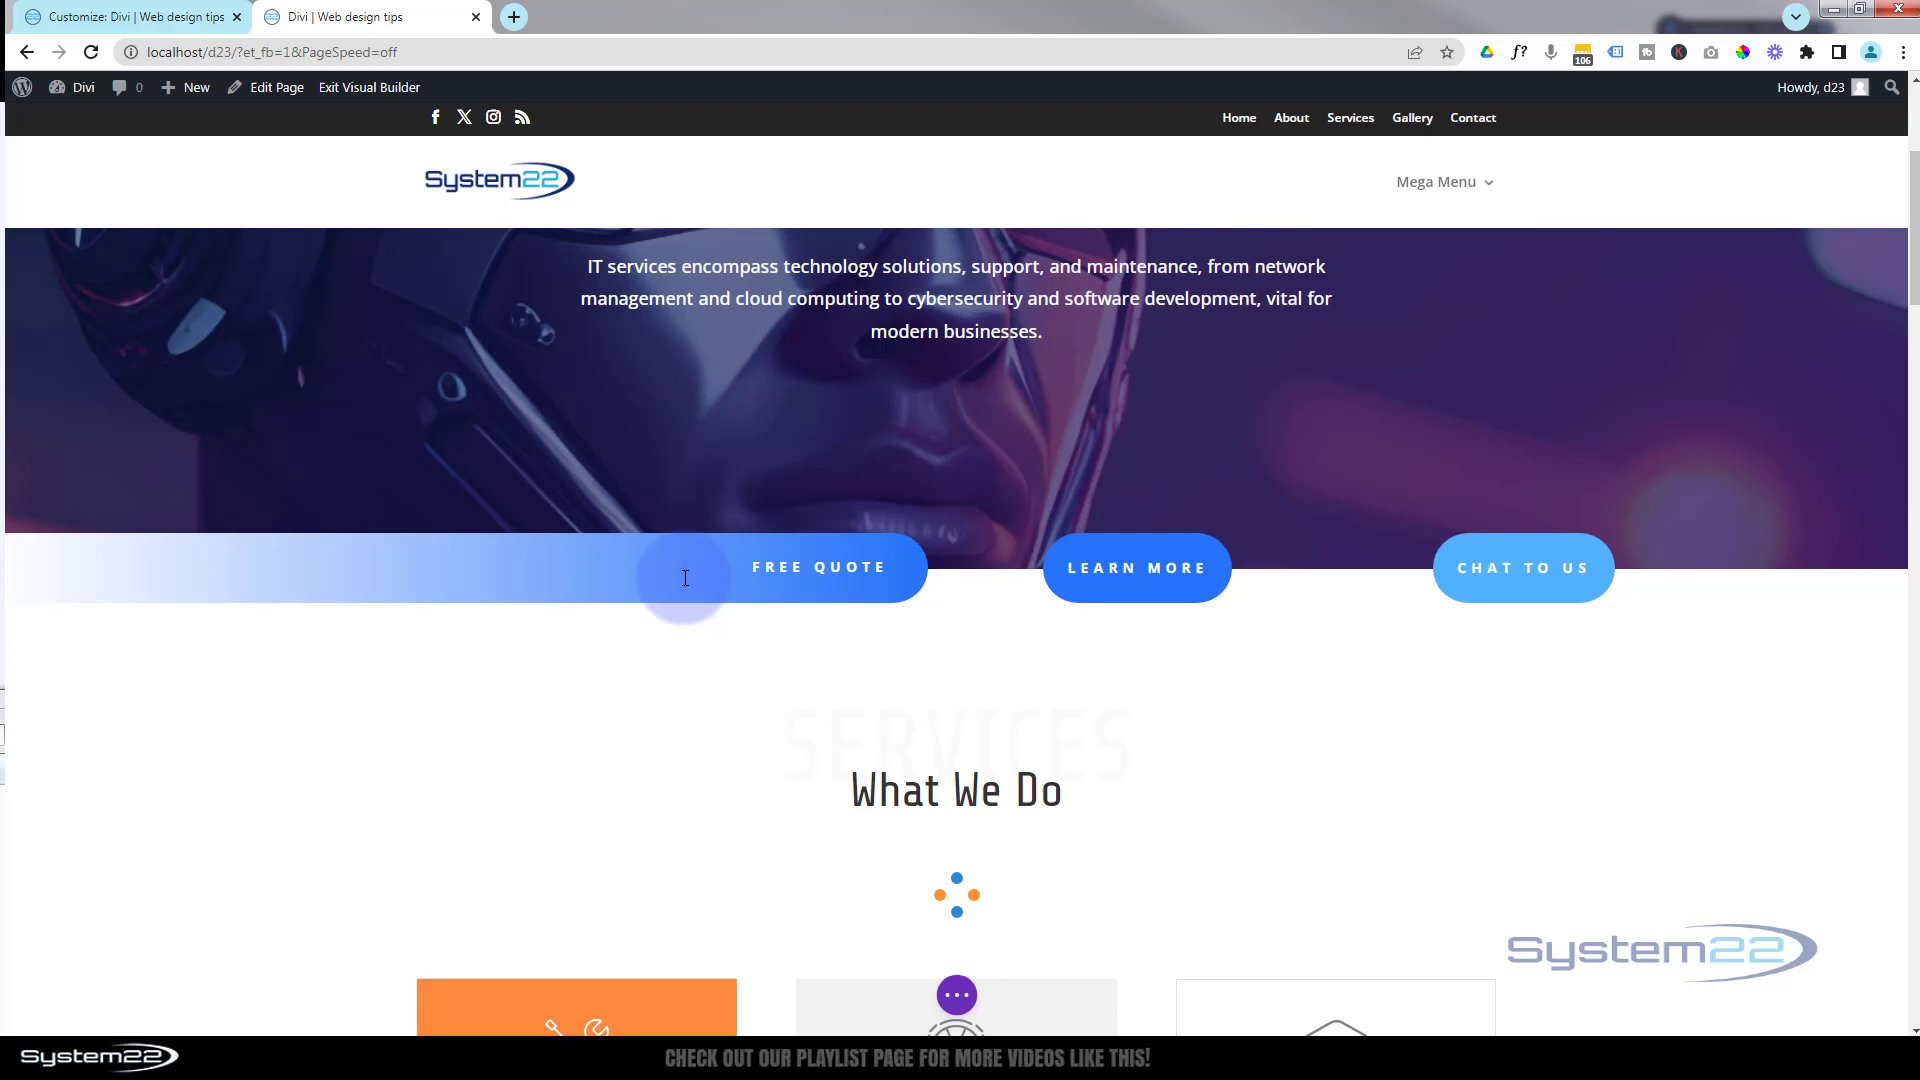
scroll(686, 578, "down", 1)
mouse_move(996, 655)
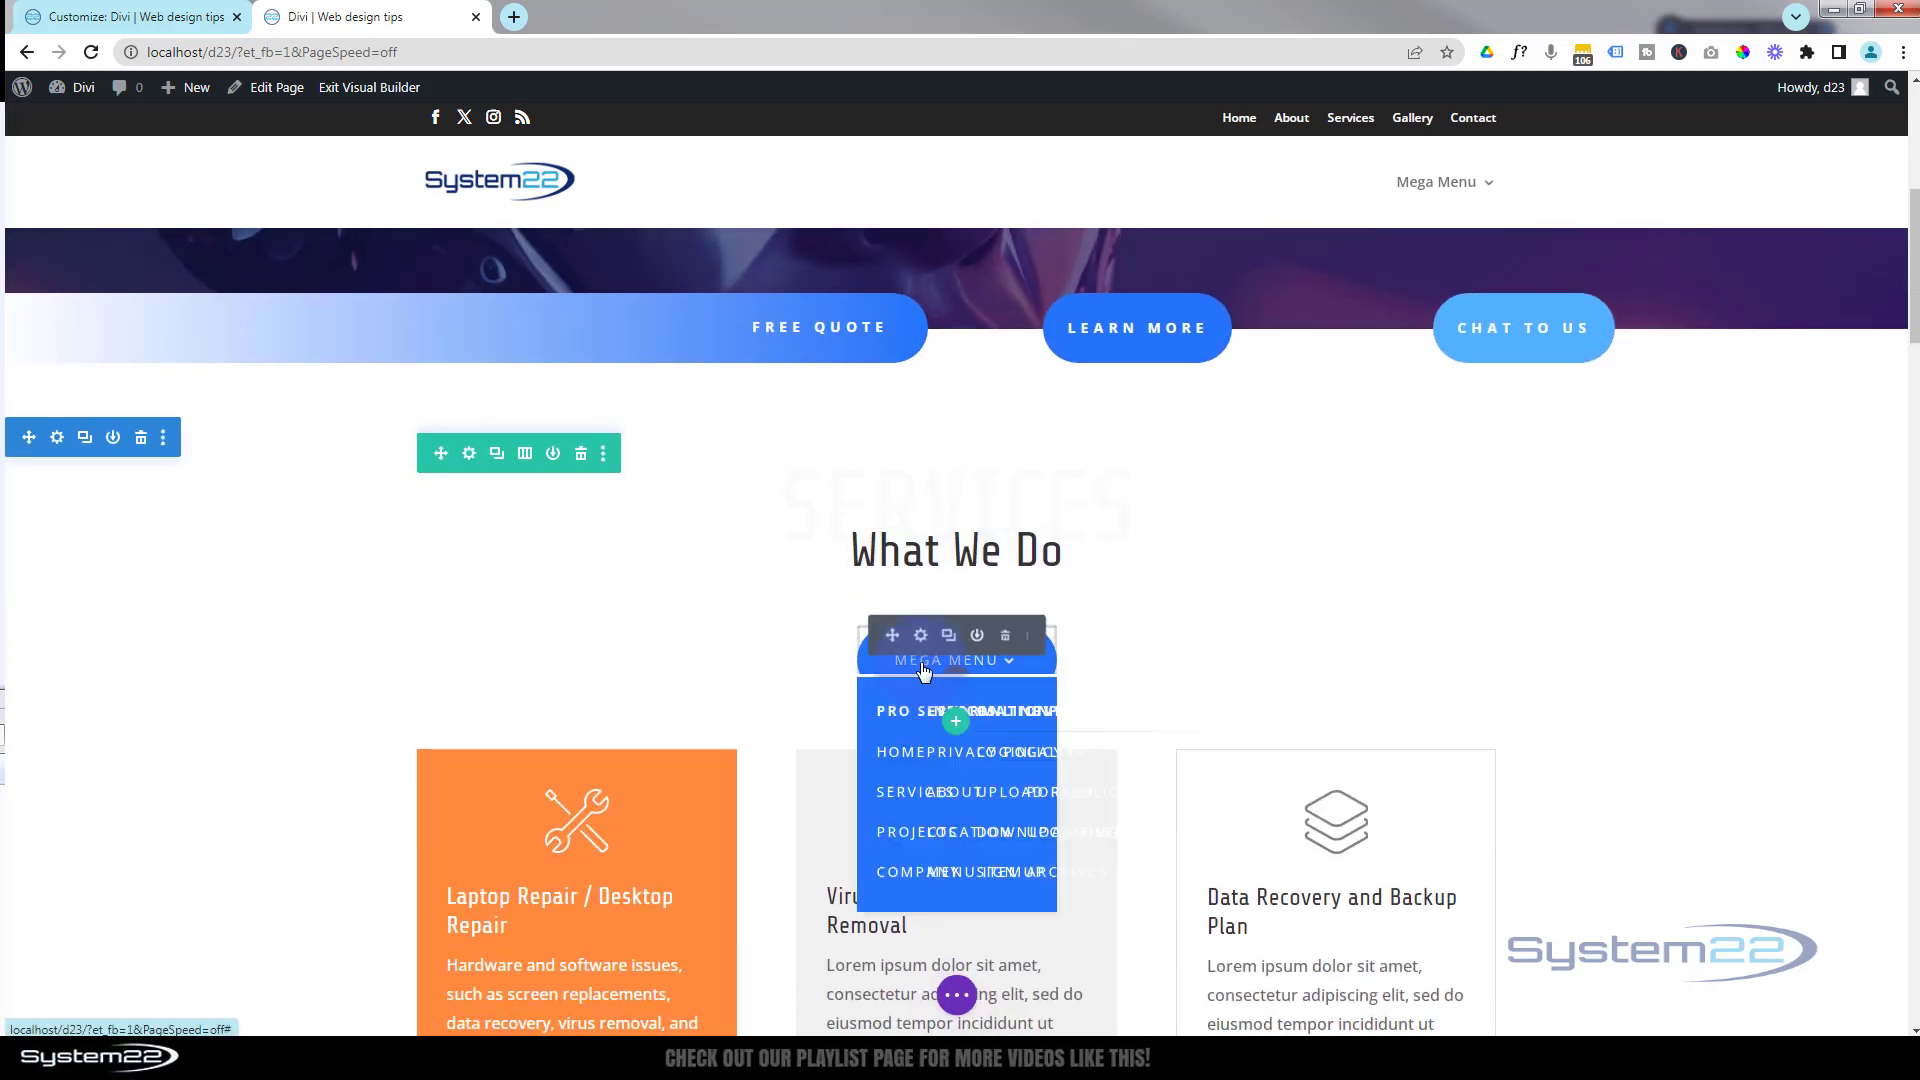
Step: Replace the MEGA MENU button with a Menu module below the heading that displays the mm menu
left_click(1006, 636)
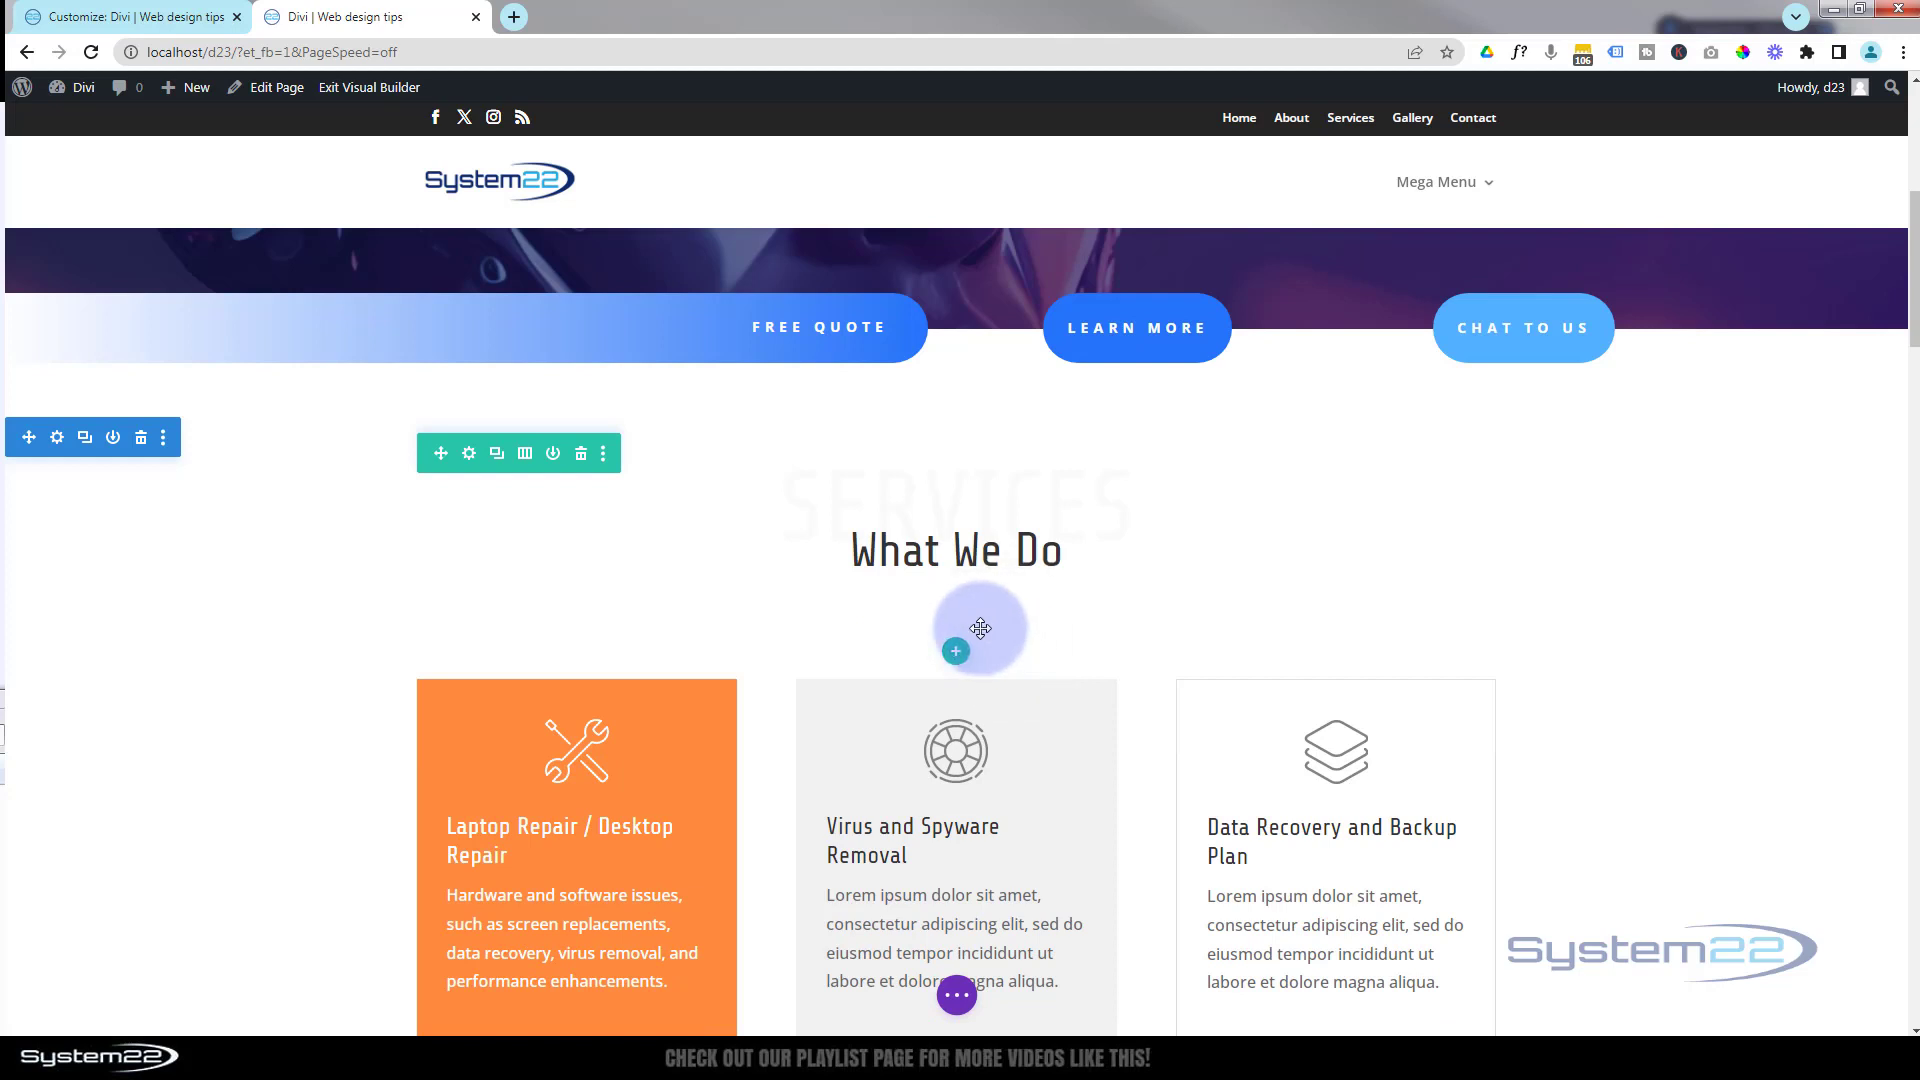
left_click(957, 560)
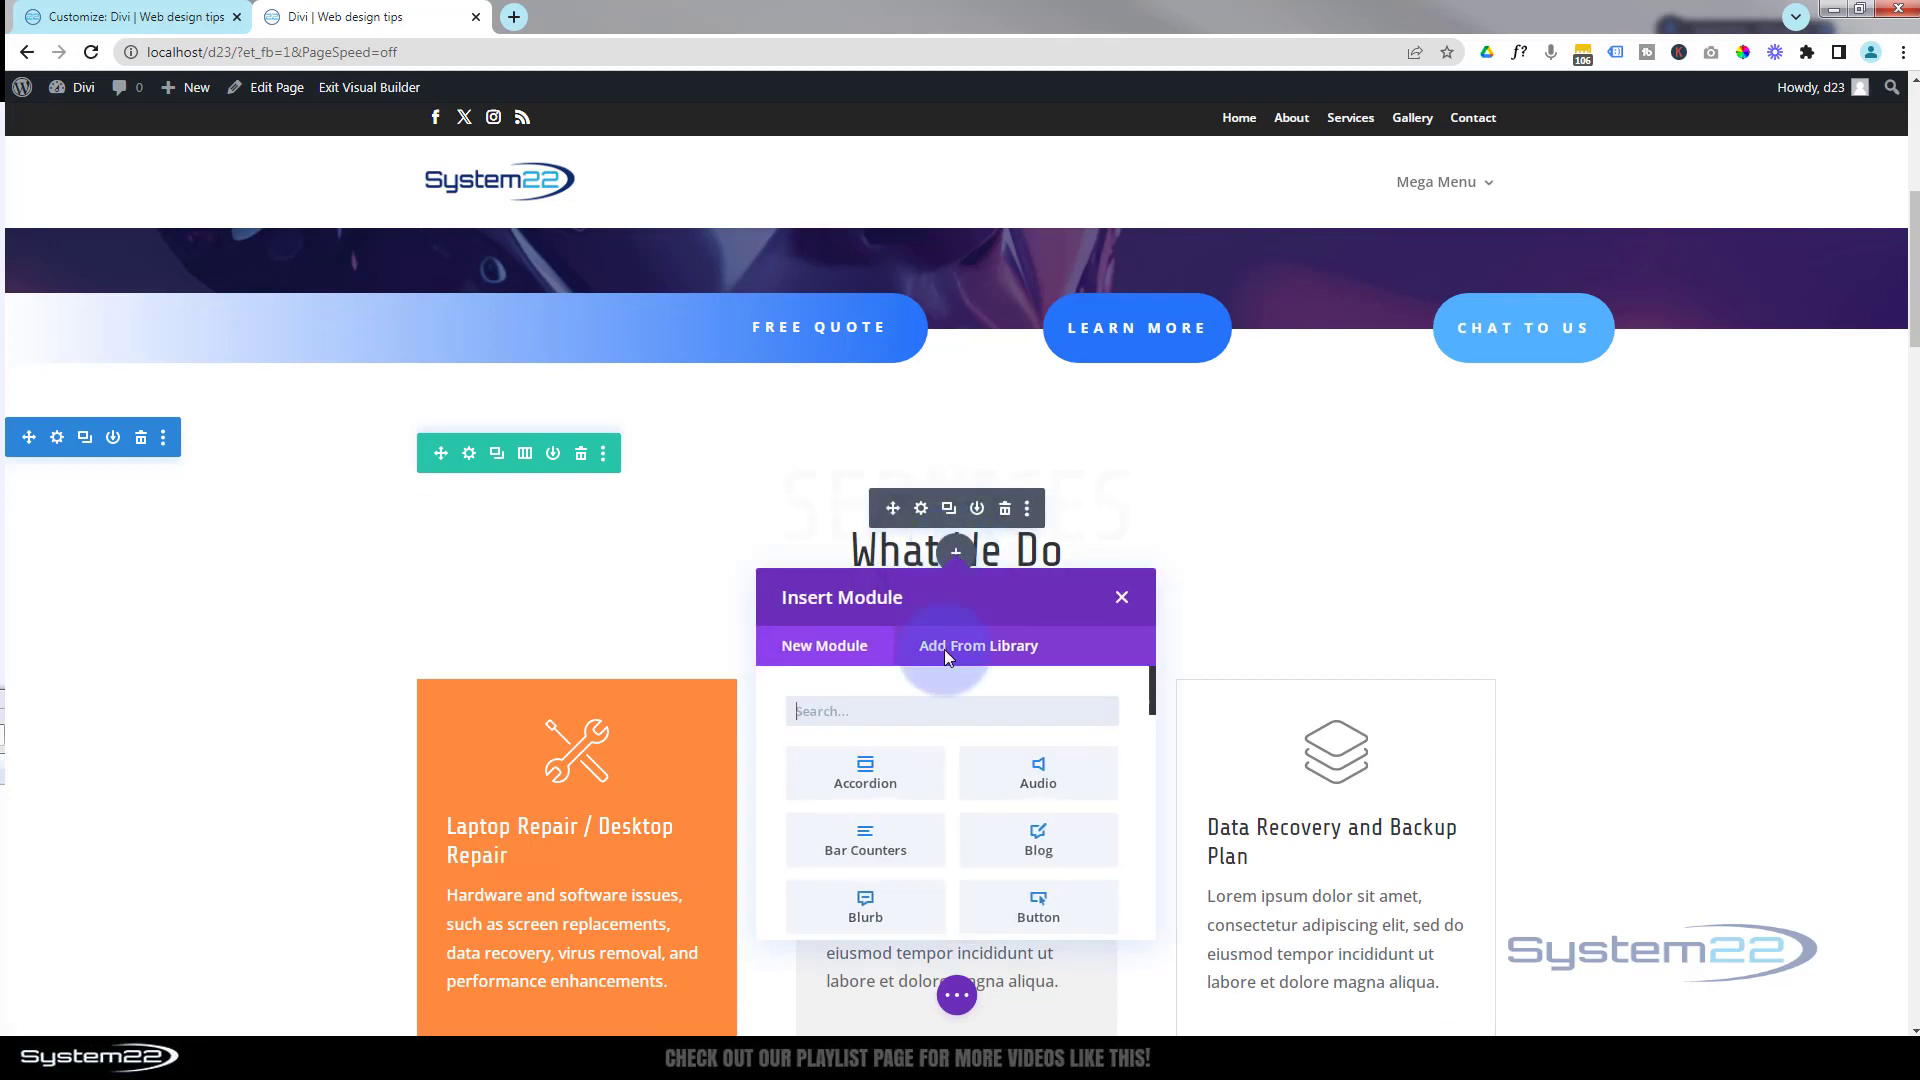
scroll(951, 806, "down", 6)
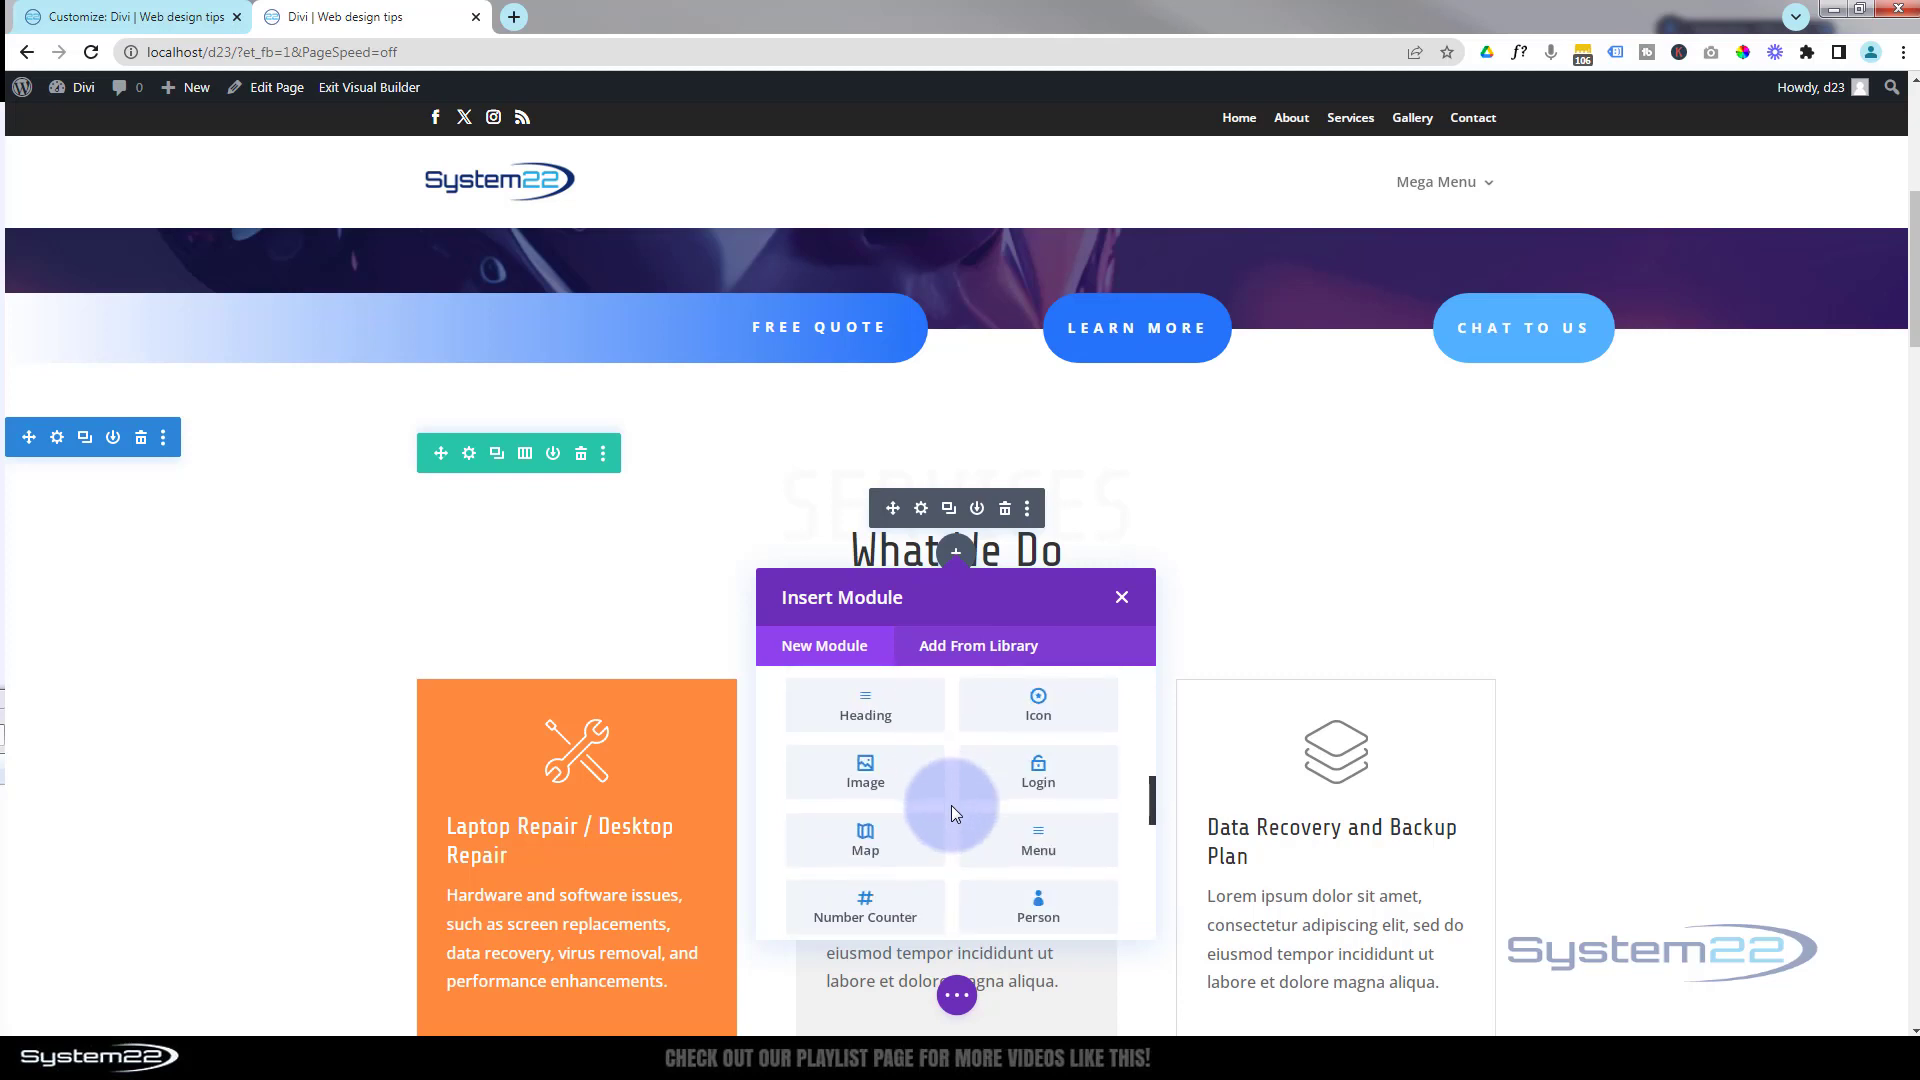
scroll(951, 806, "down", 3)
scroll(952, 802, "up", 2)
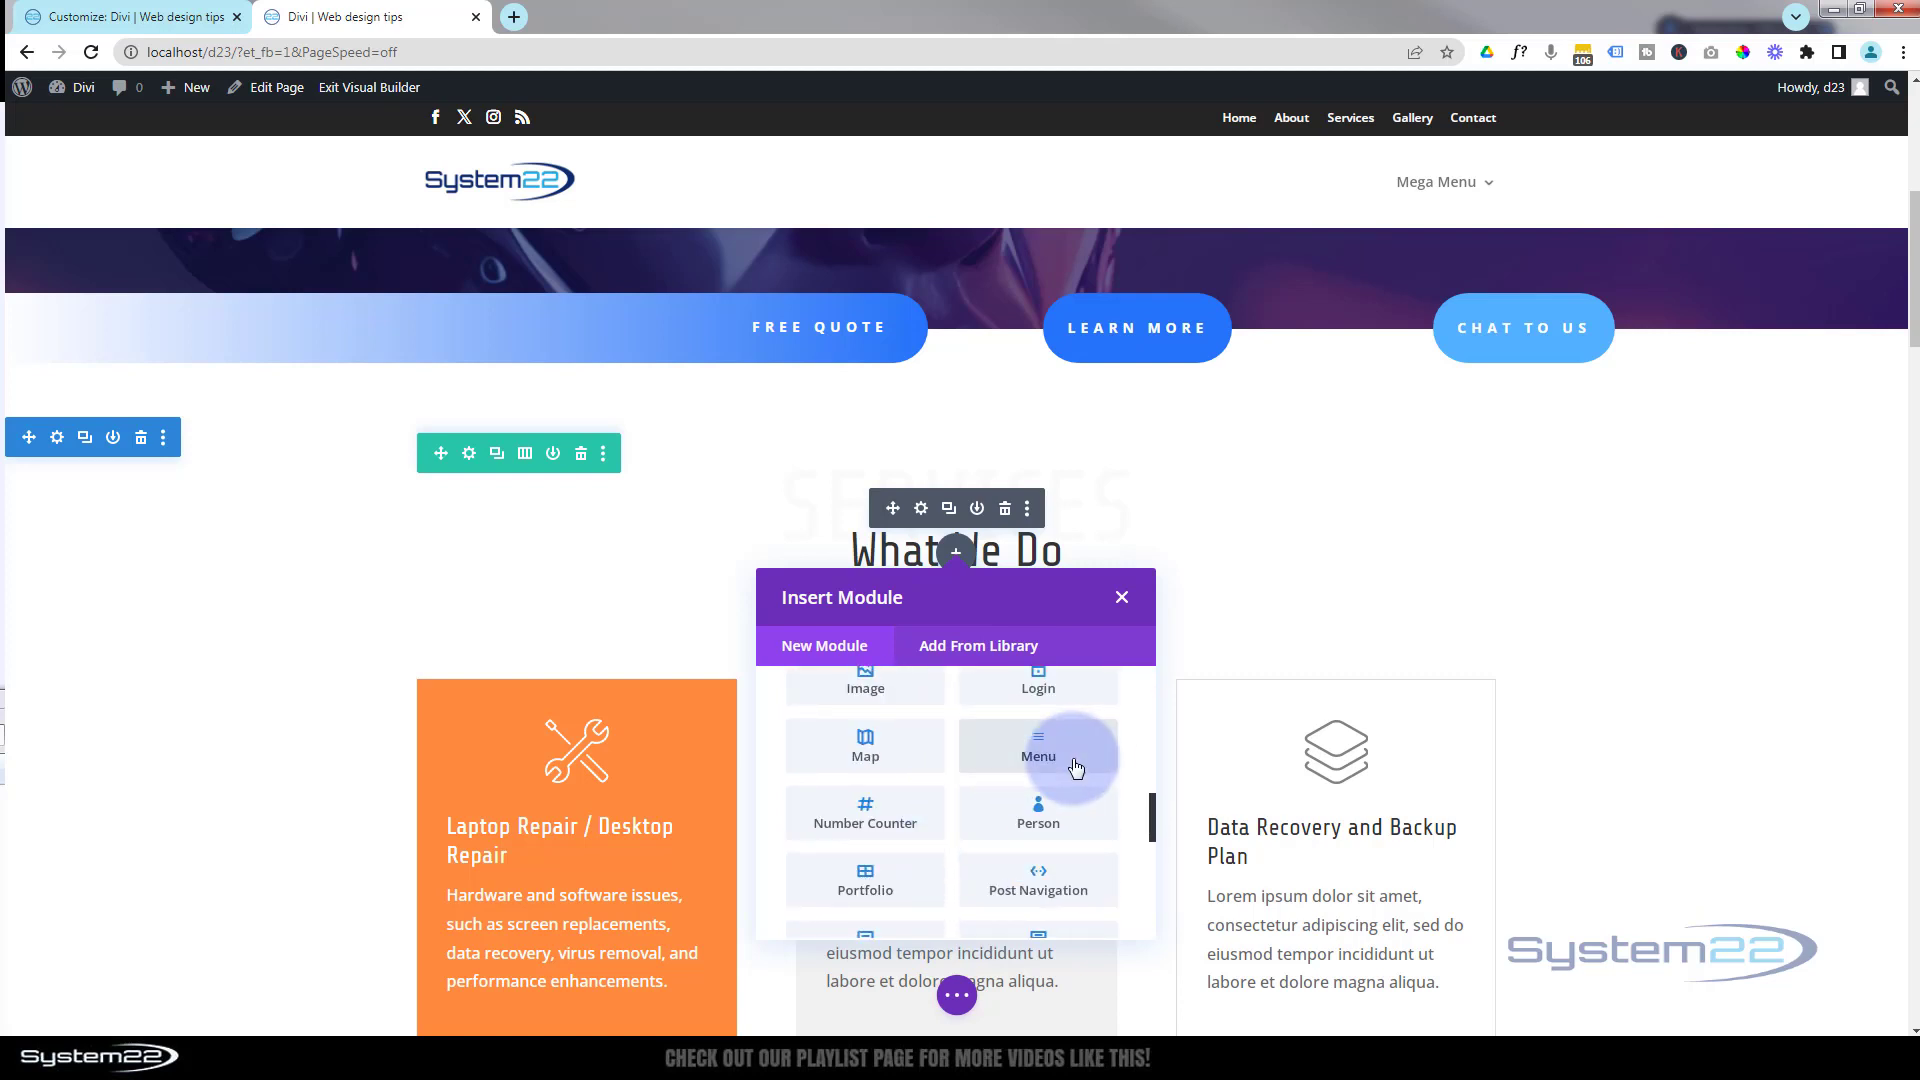
left_click(1040, 750)
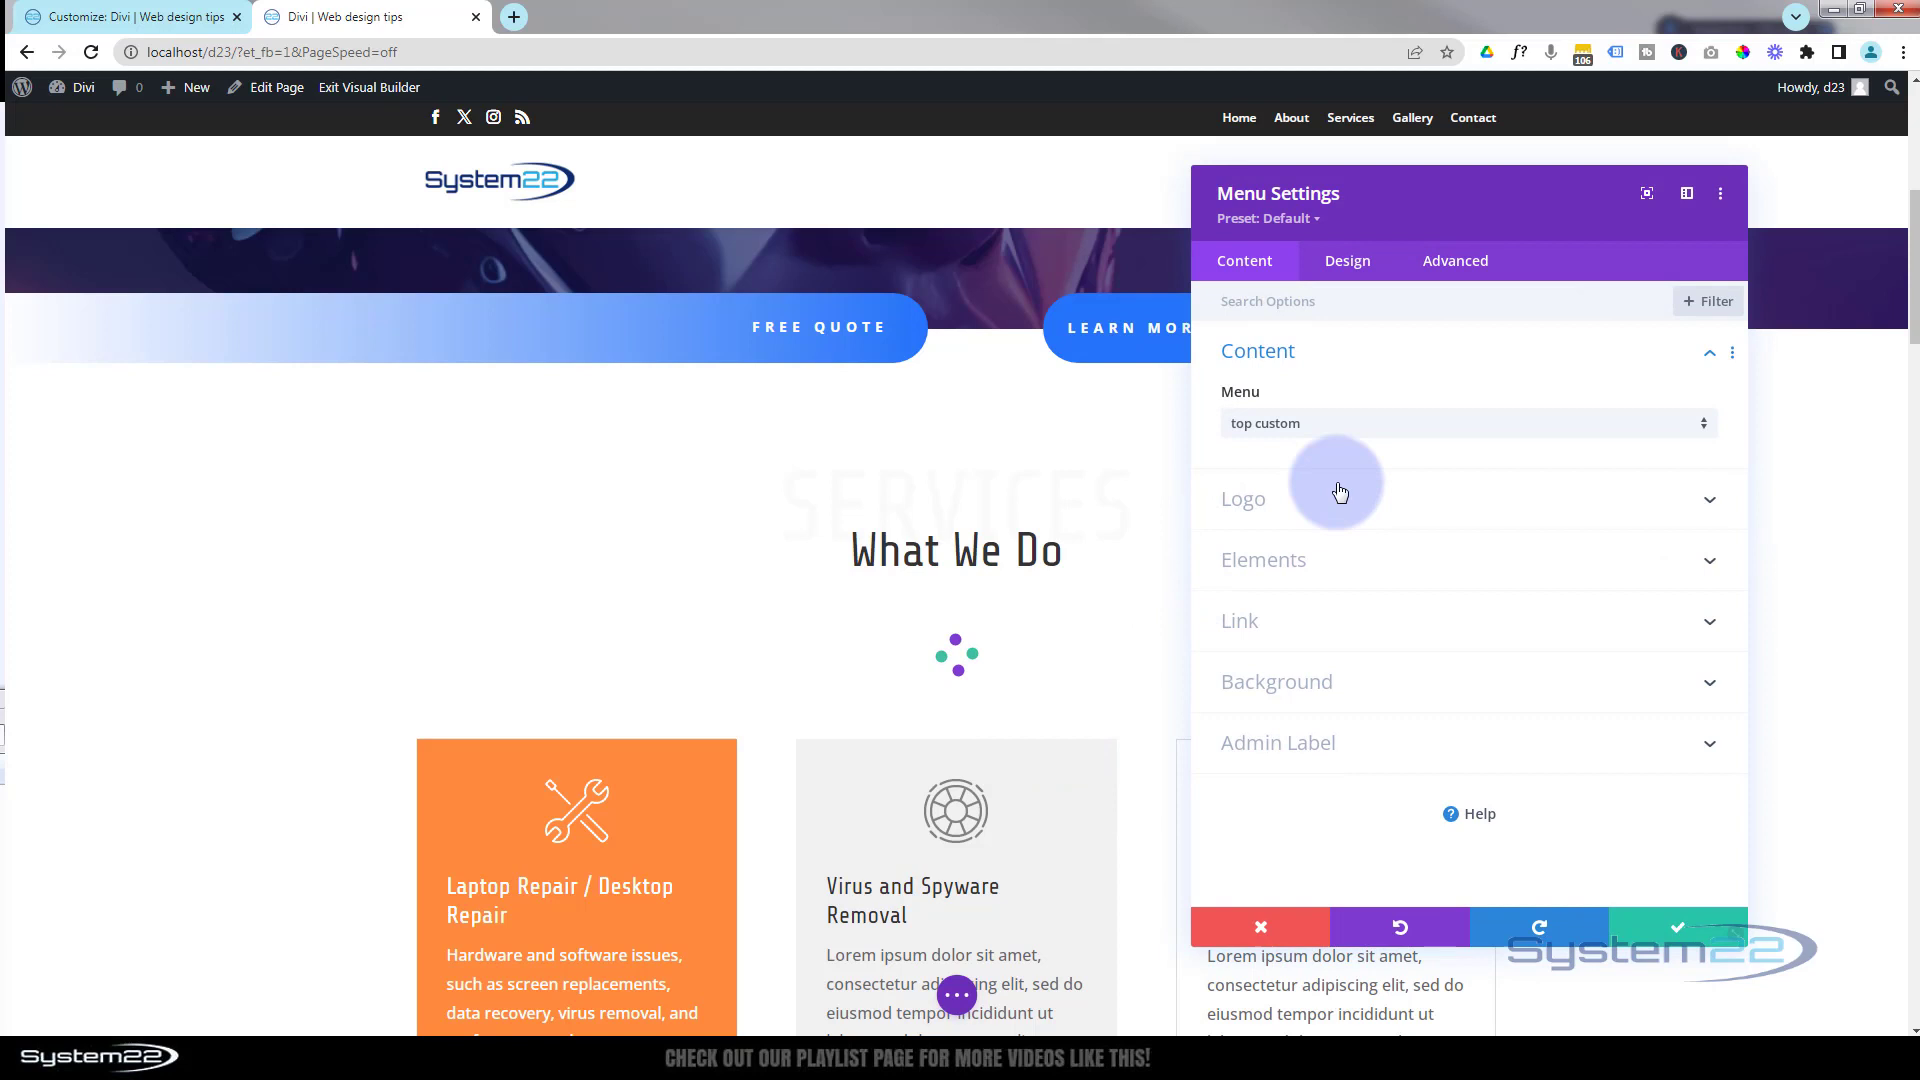
left_click(1396, 426)
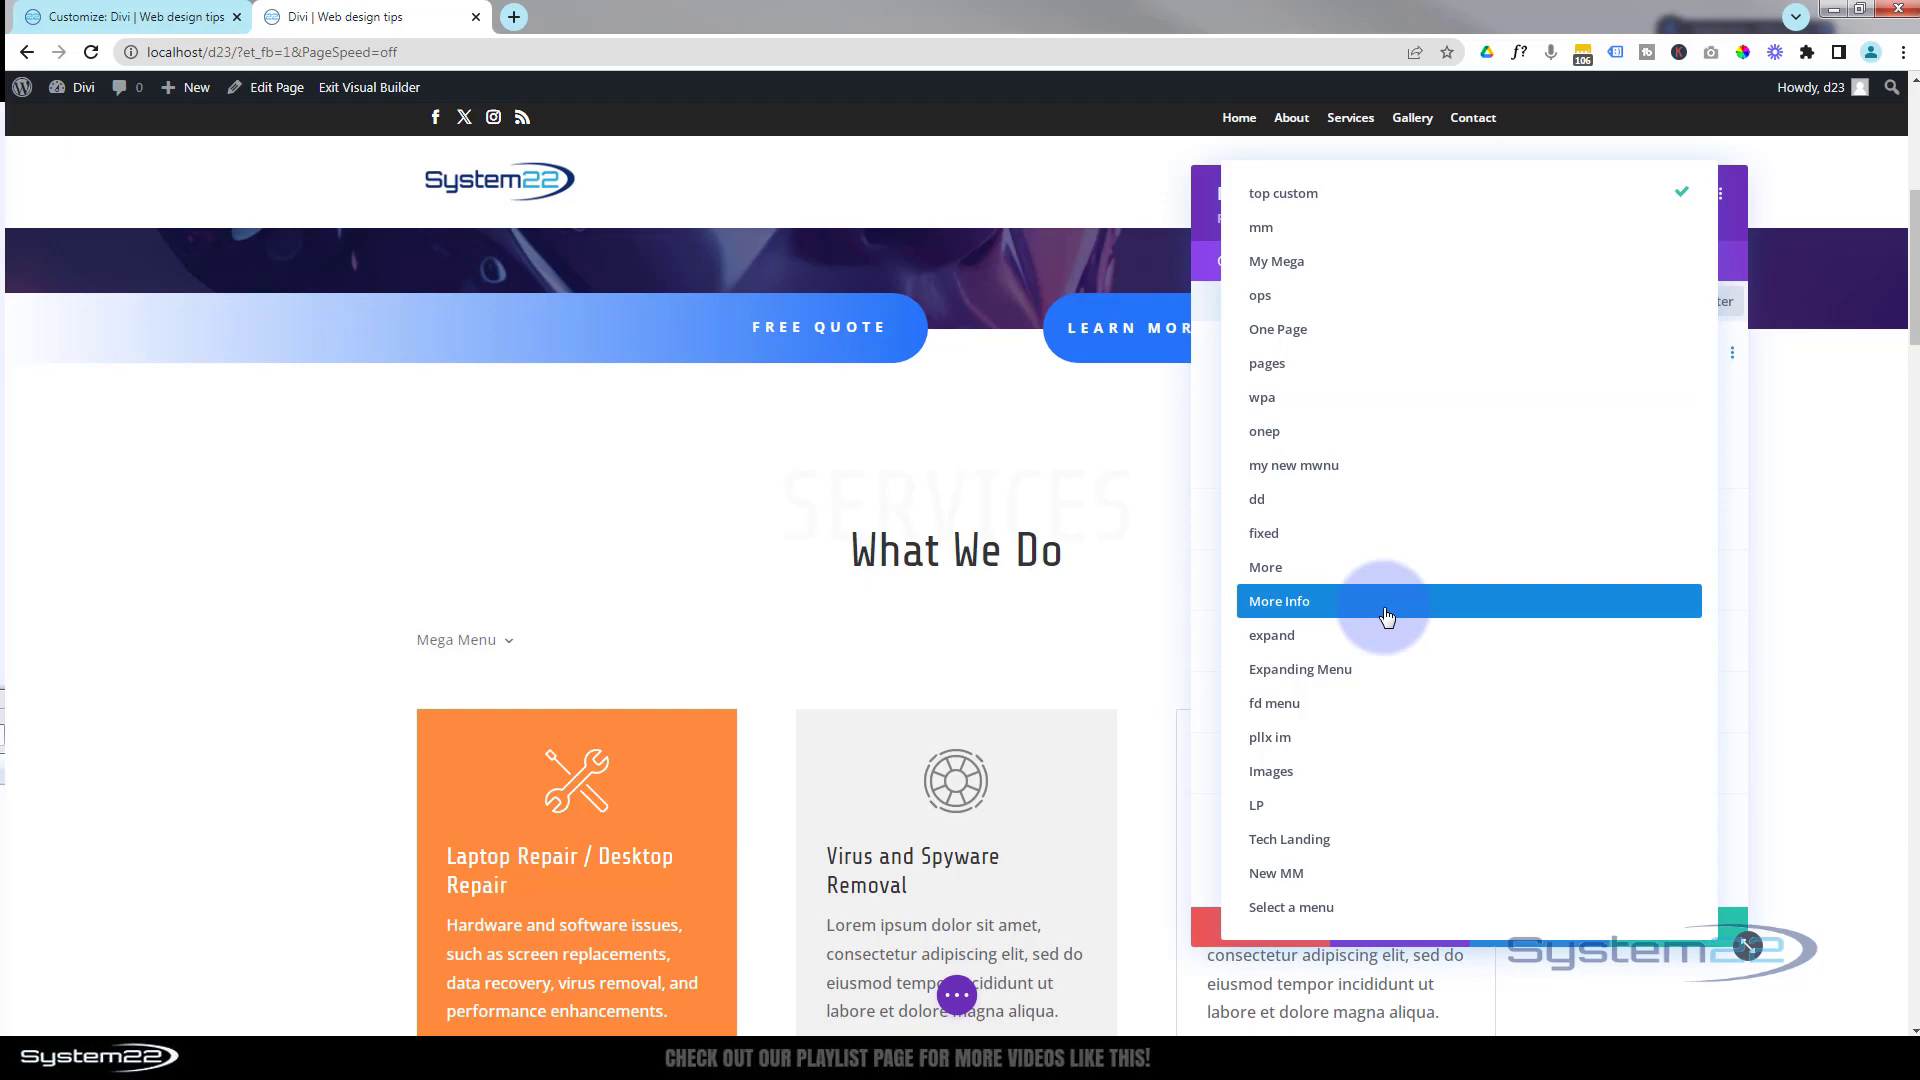
left_click(1262, 229)
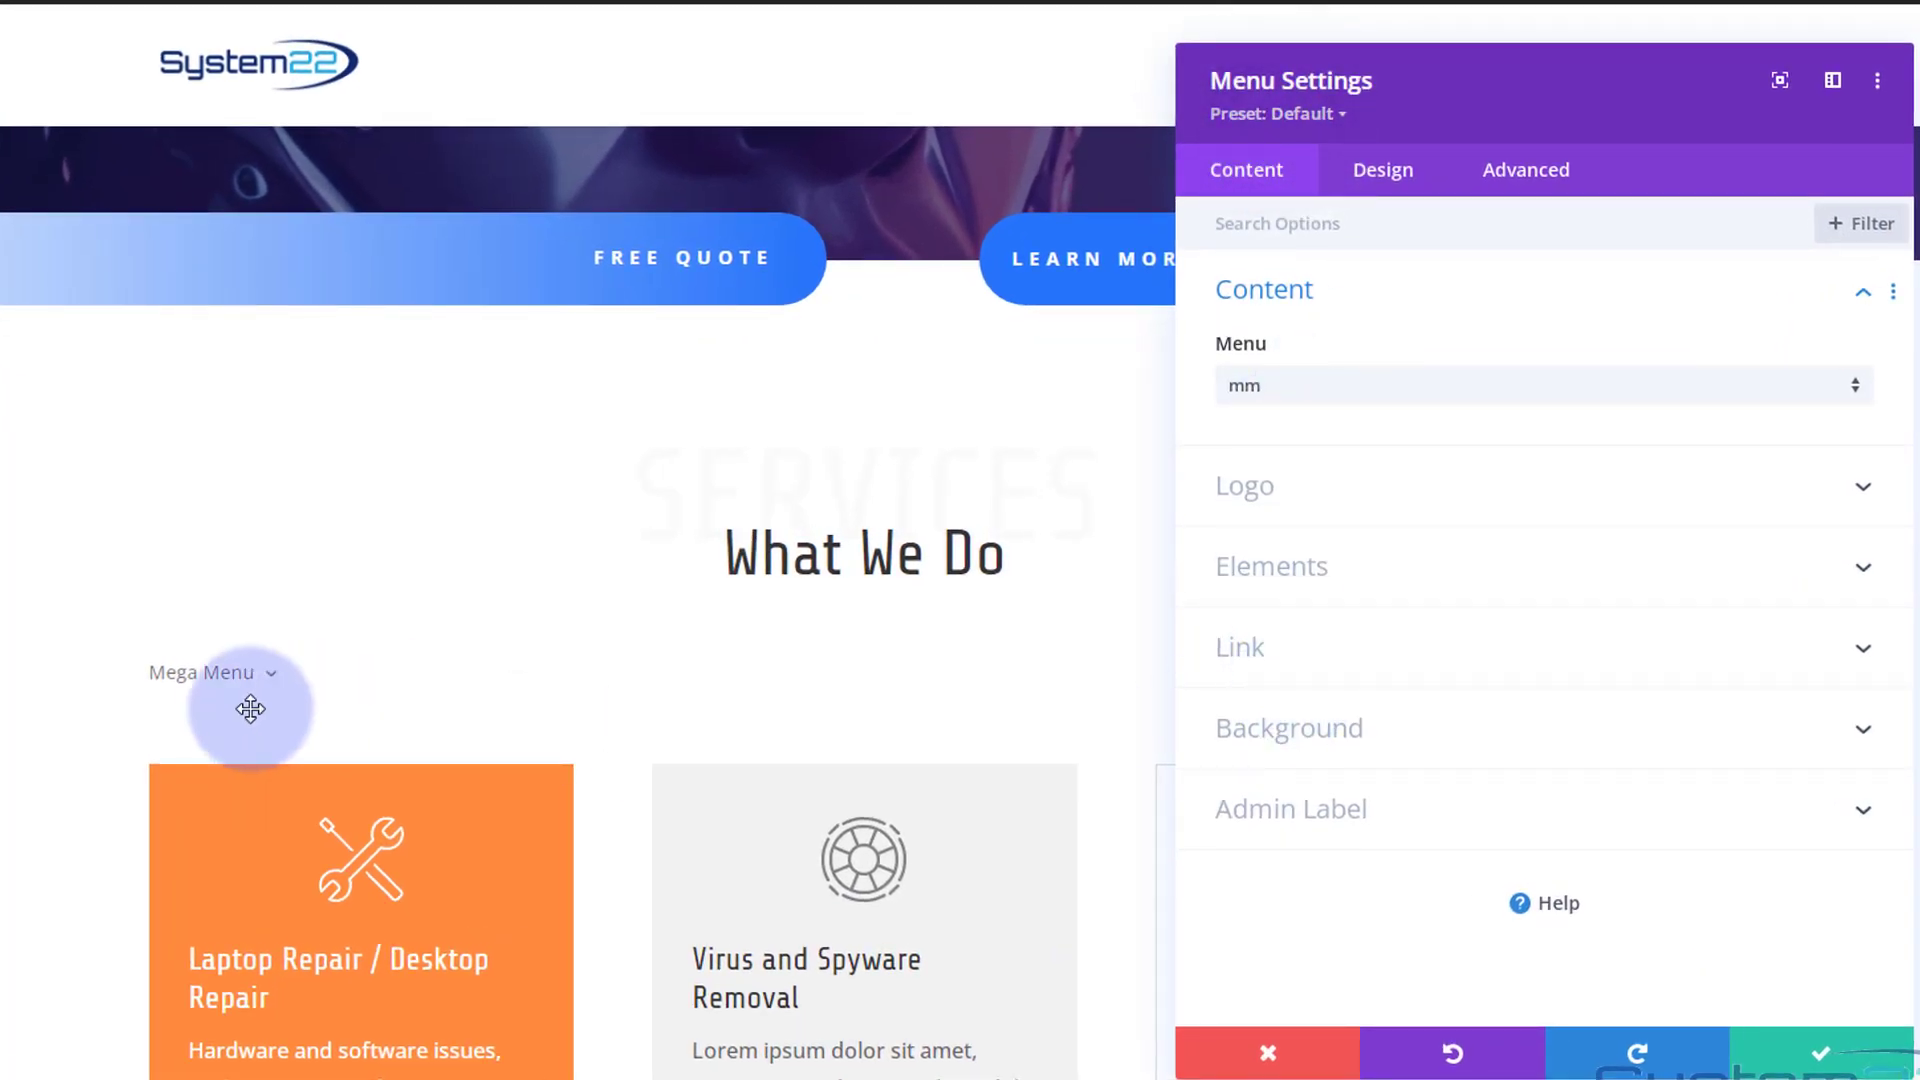
Step: Preview the mega menu and copy the Learn More button's blue hex value, 2573F9, with the colour sampler
left_click(174, 704)
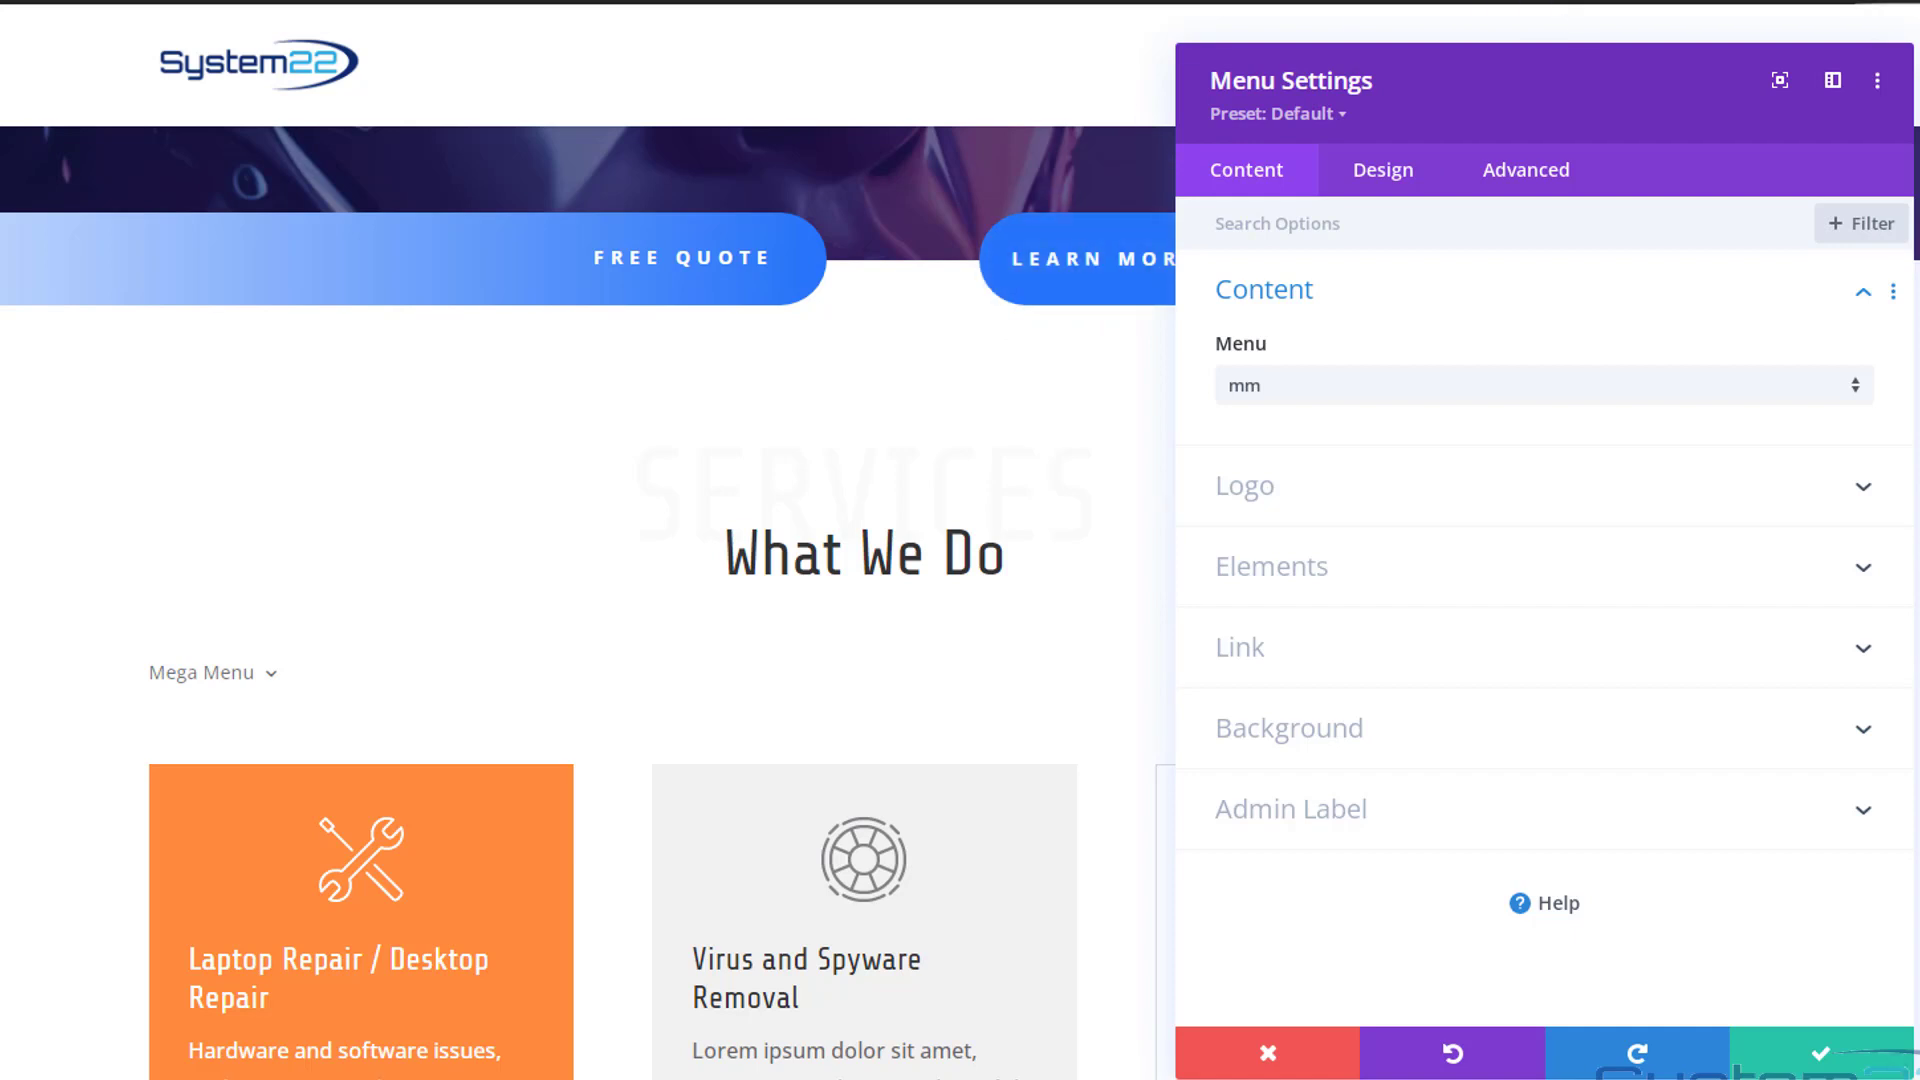
left_click(1116, 232)
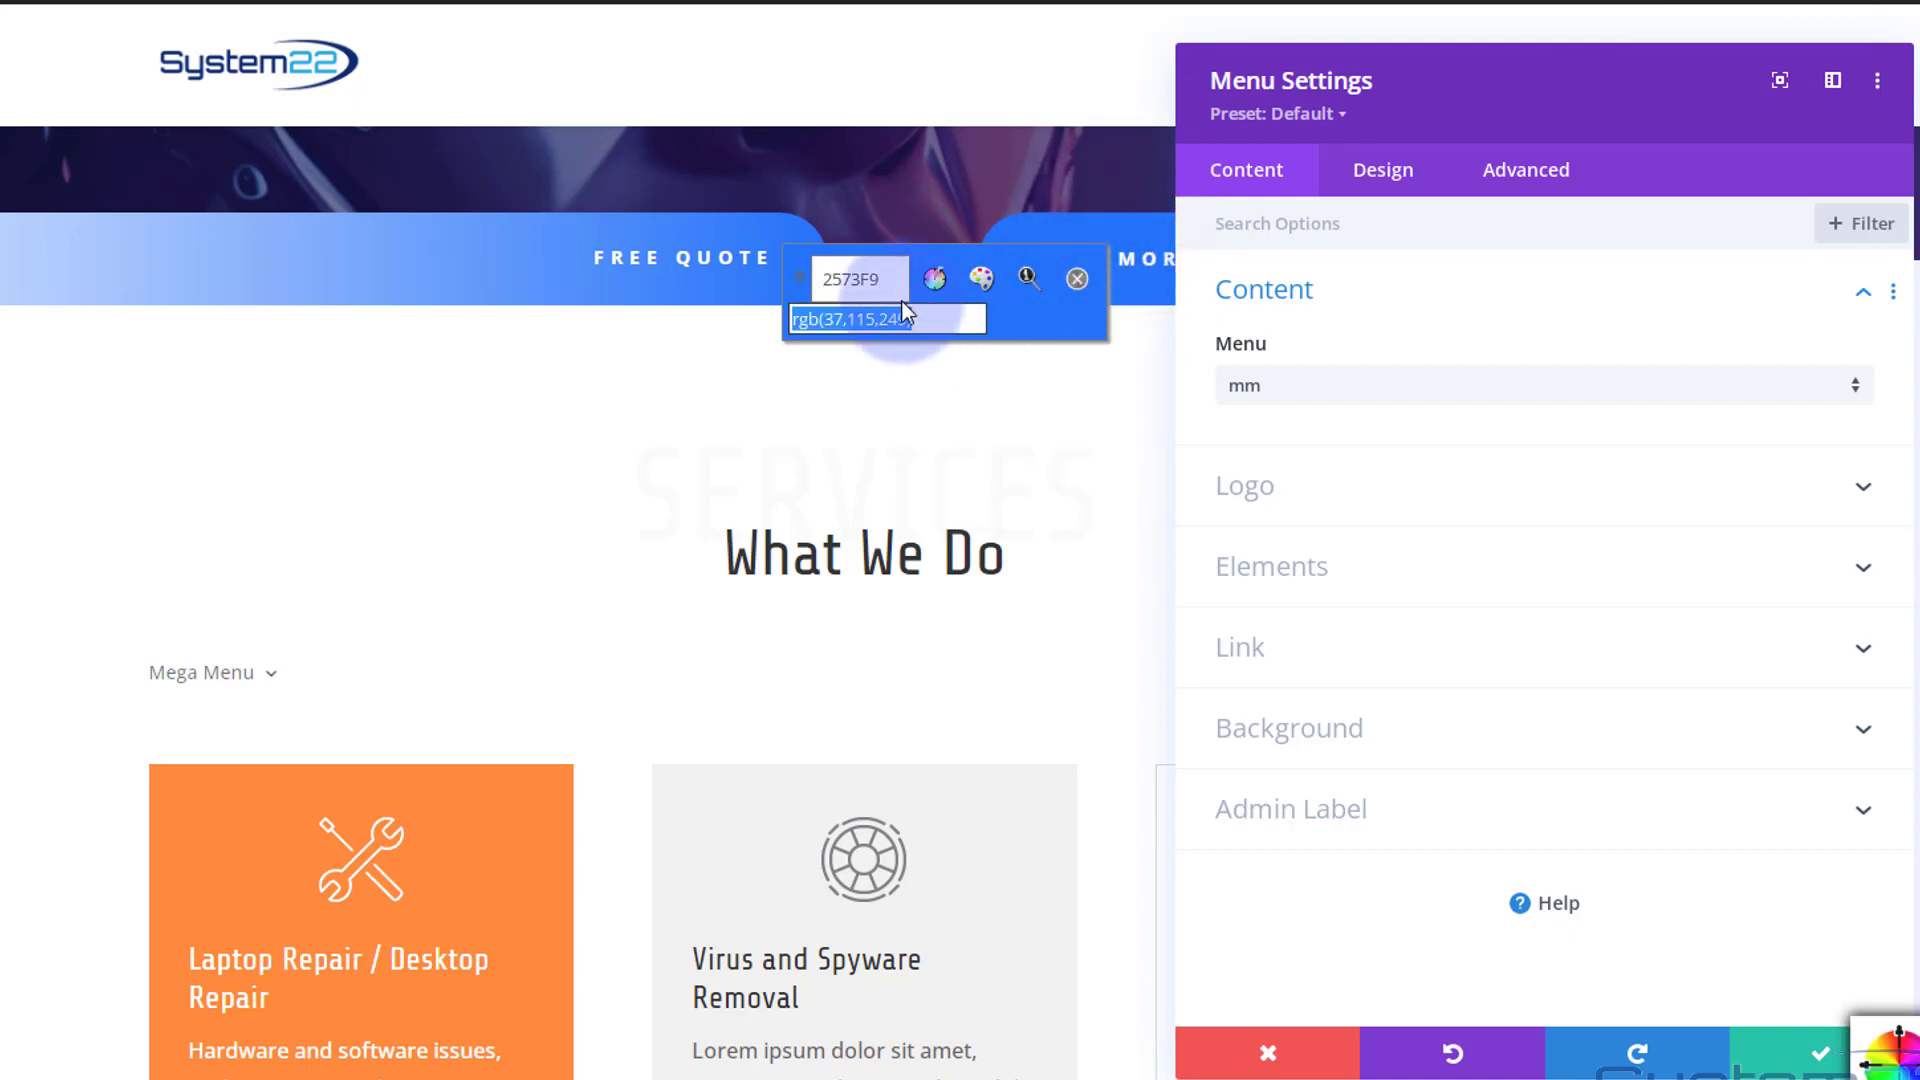
left_click(856, 279)
right_click(848, 277)
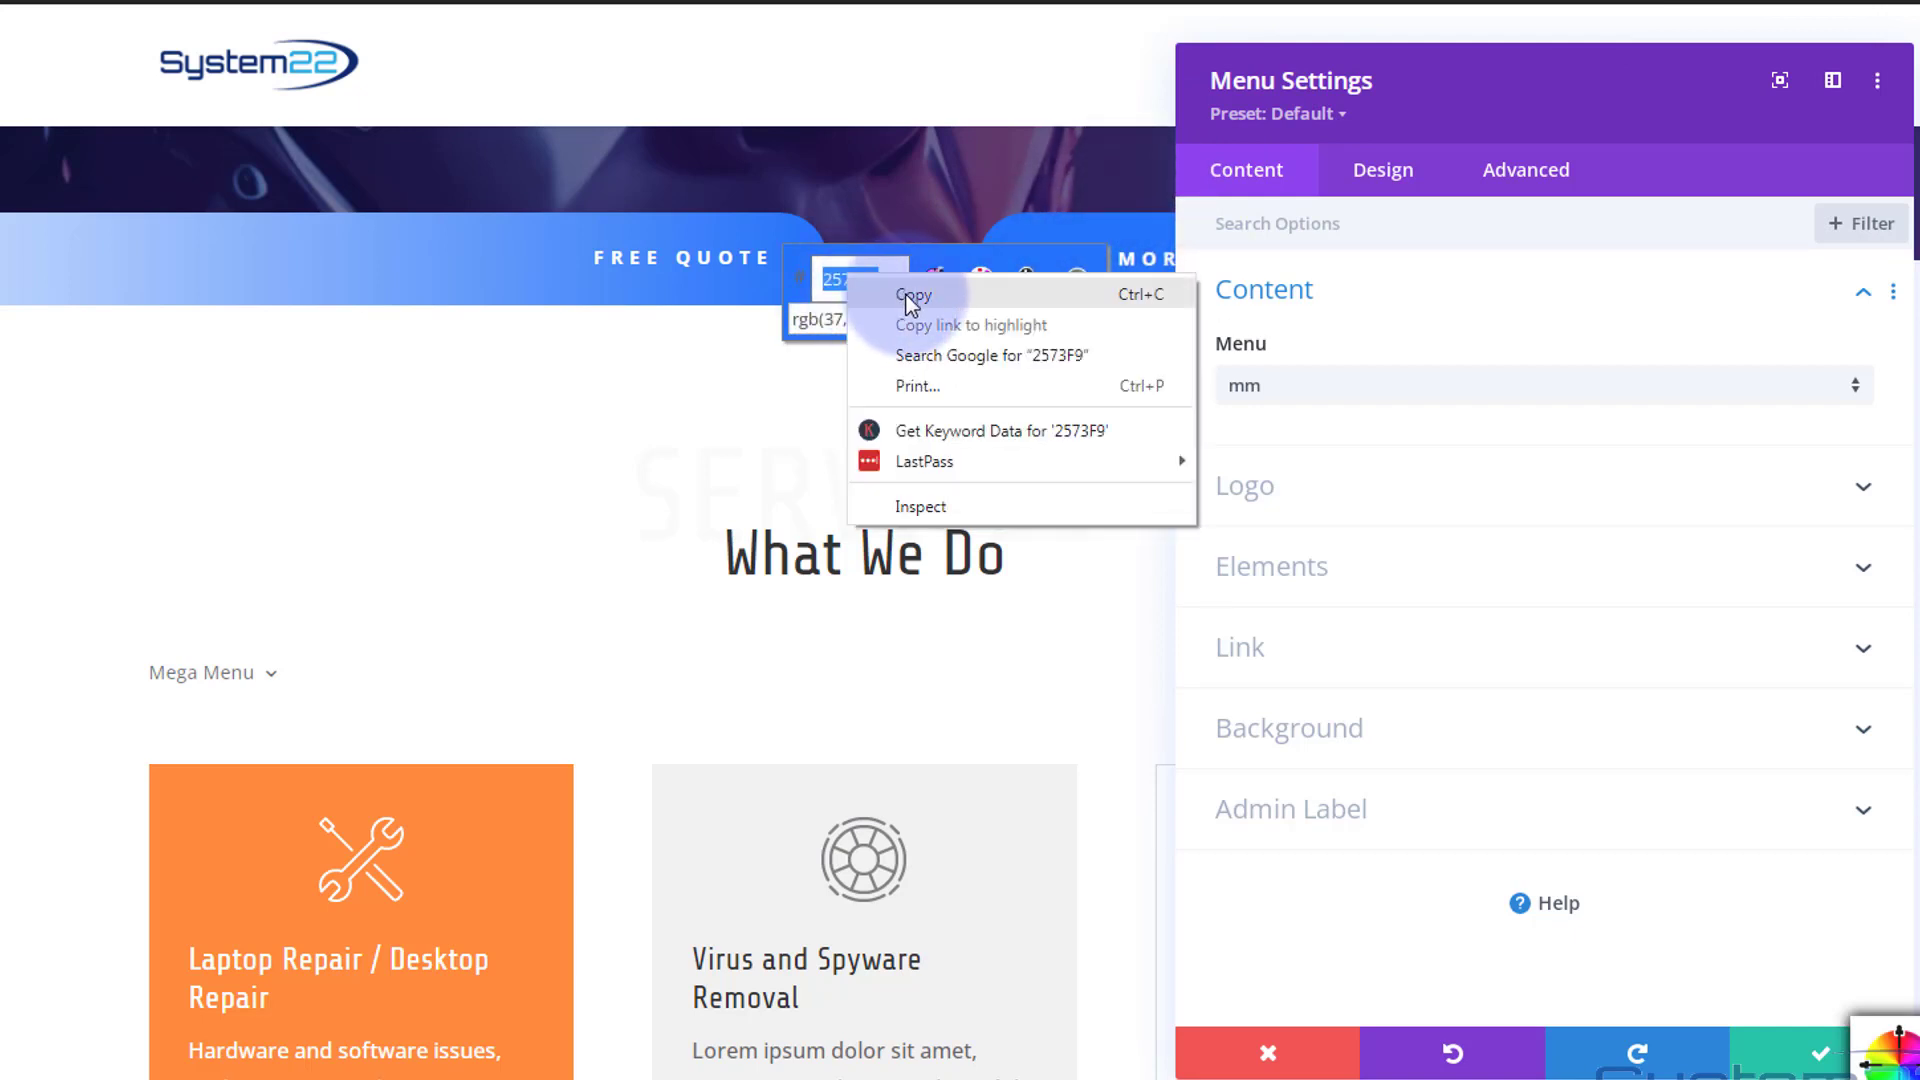
left_click(909, 295)
left_click(1077, 273)
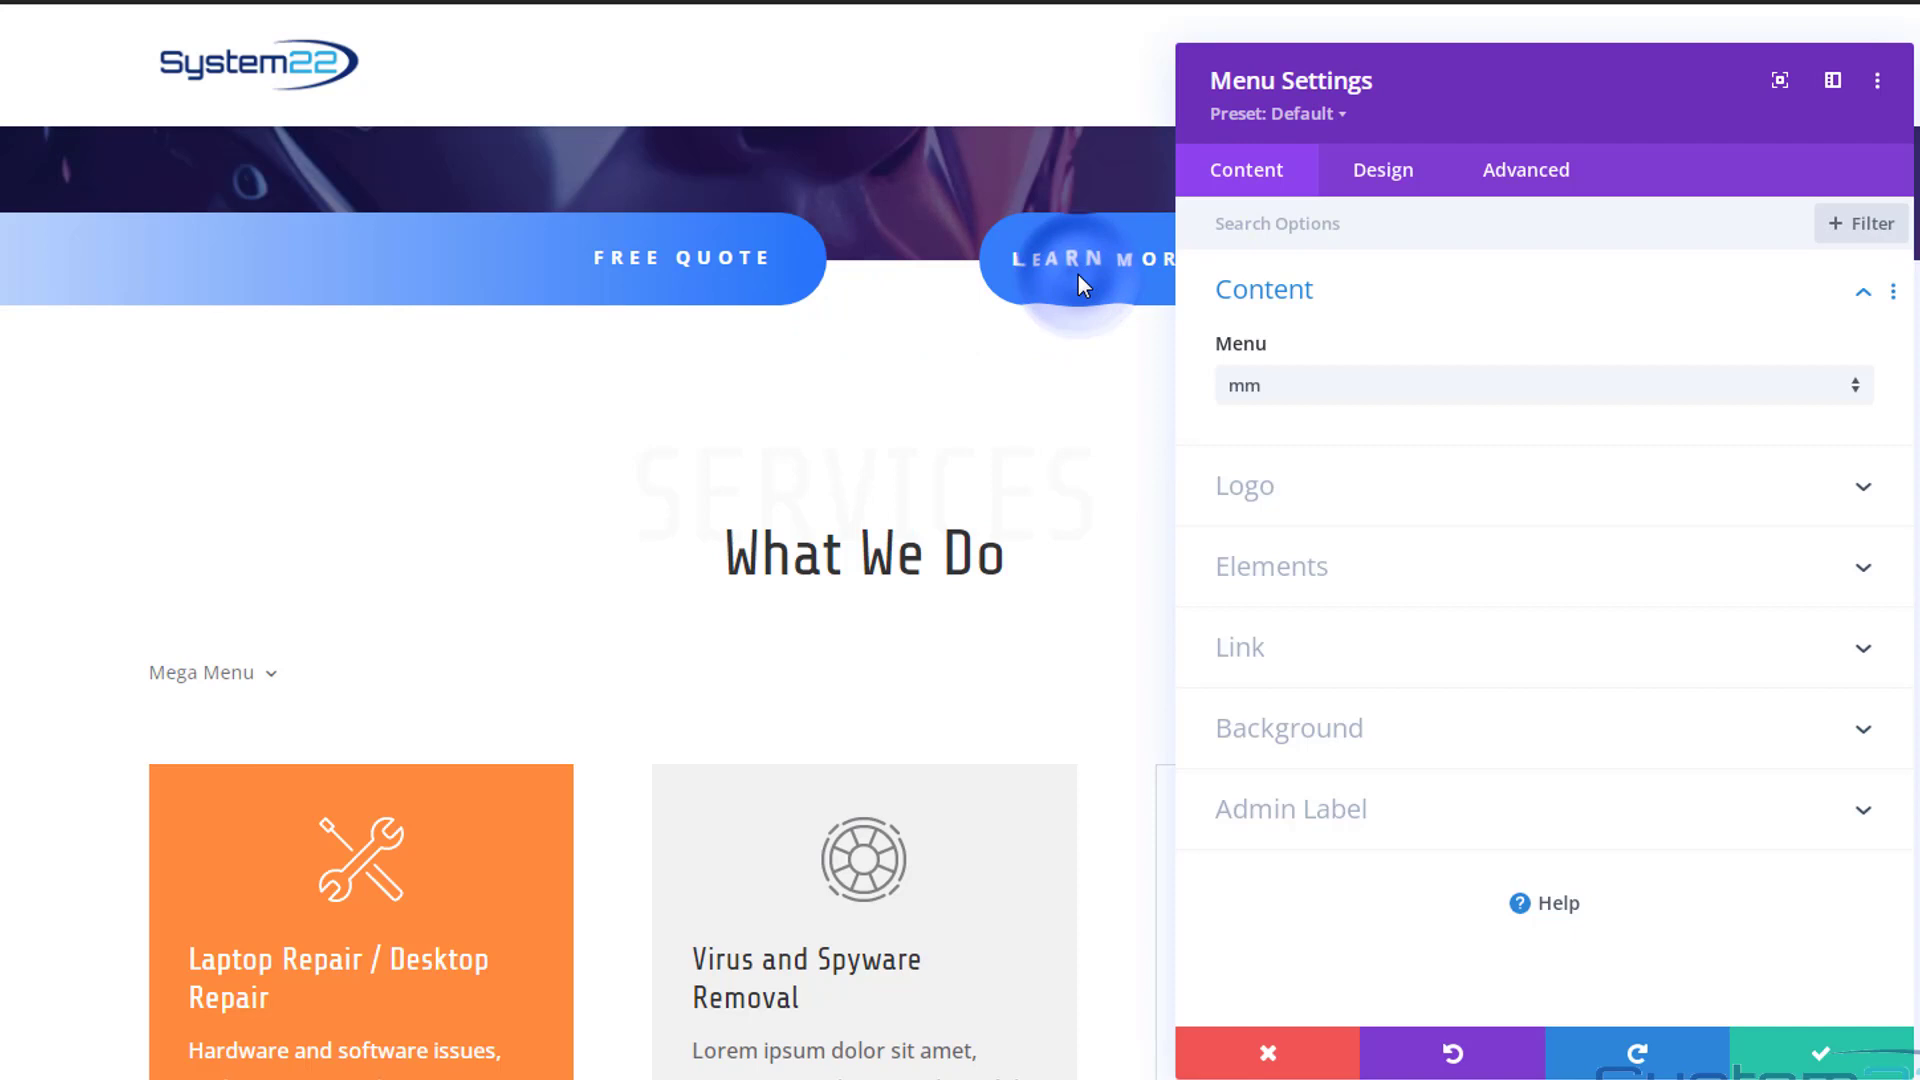
Step: Set the Menu module's background colour to #2573F9
left_click(1449, 760)
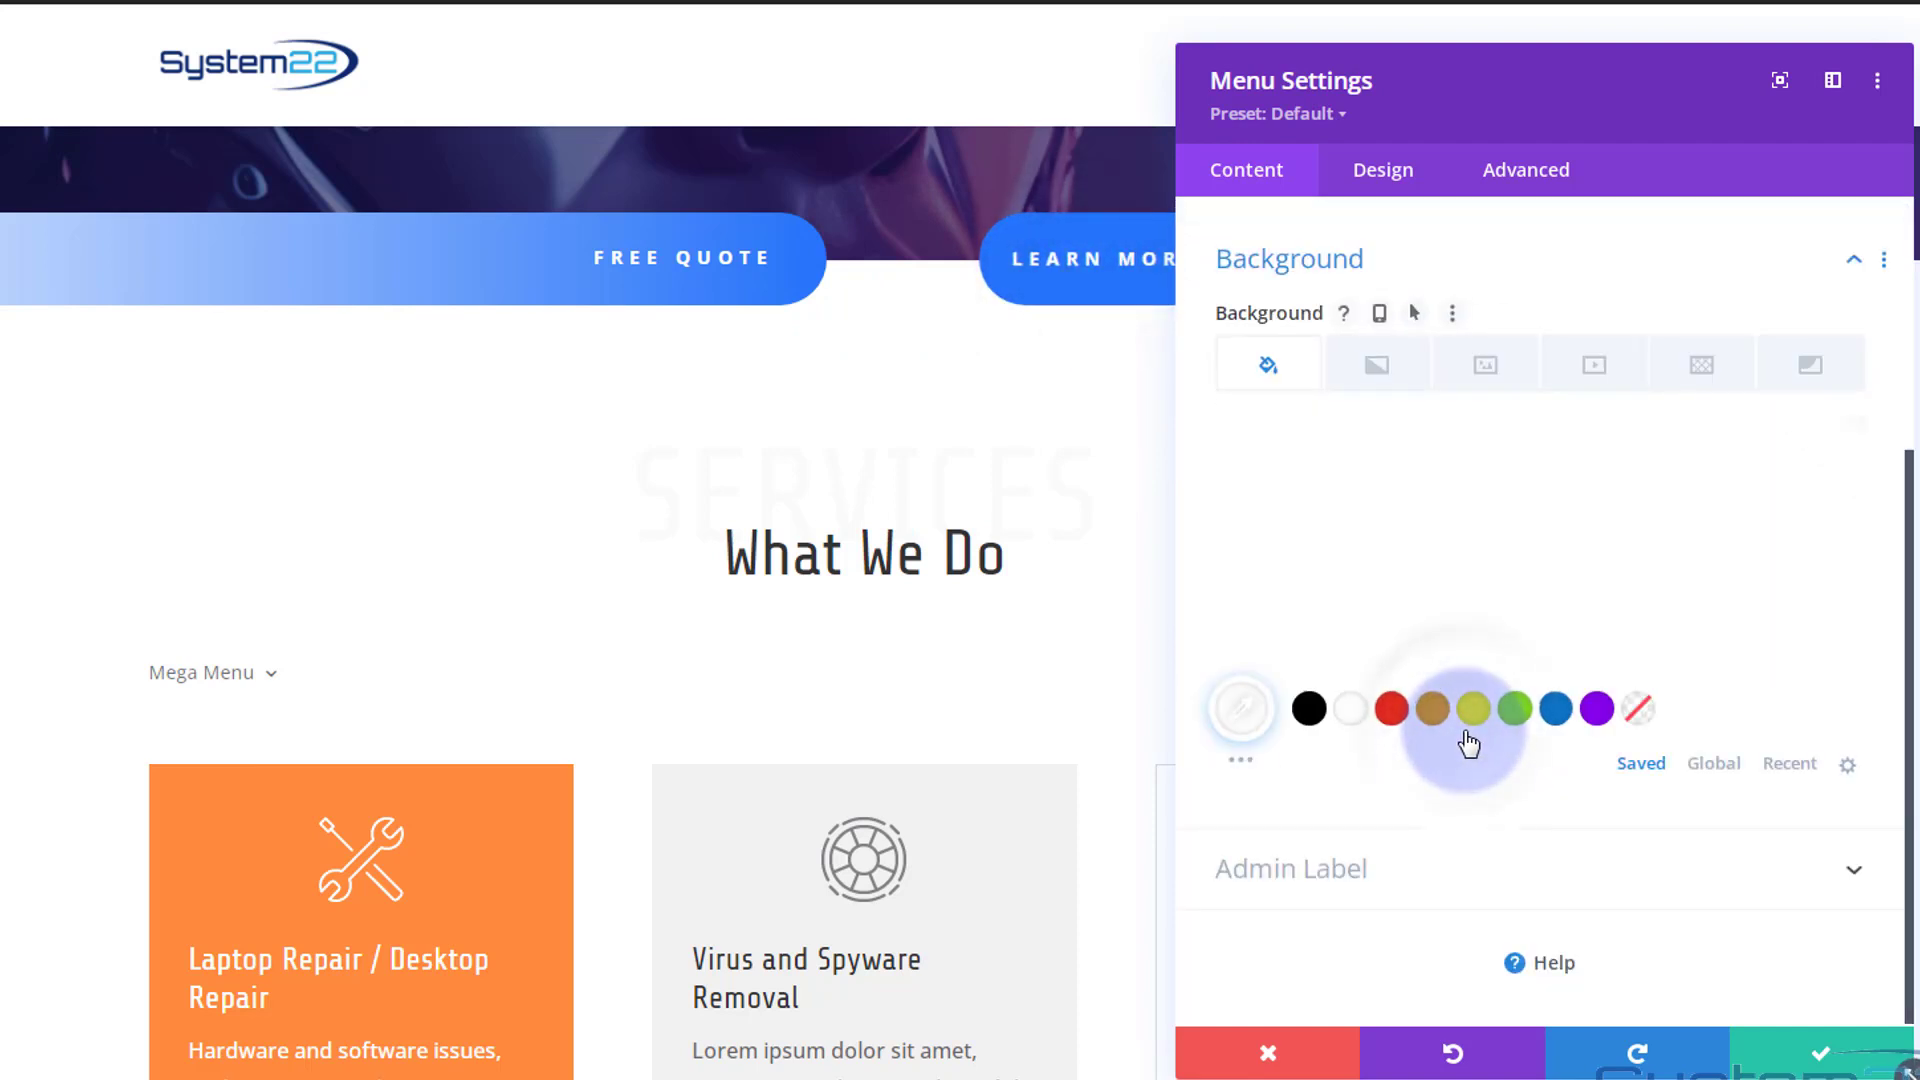
left_click(1243, 712)
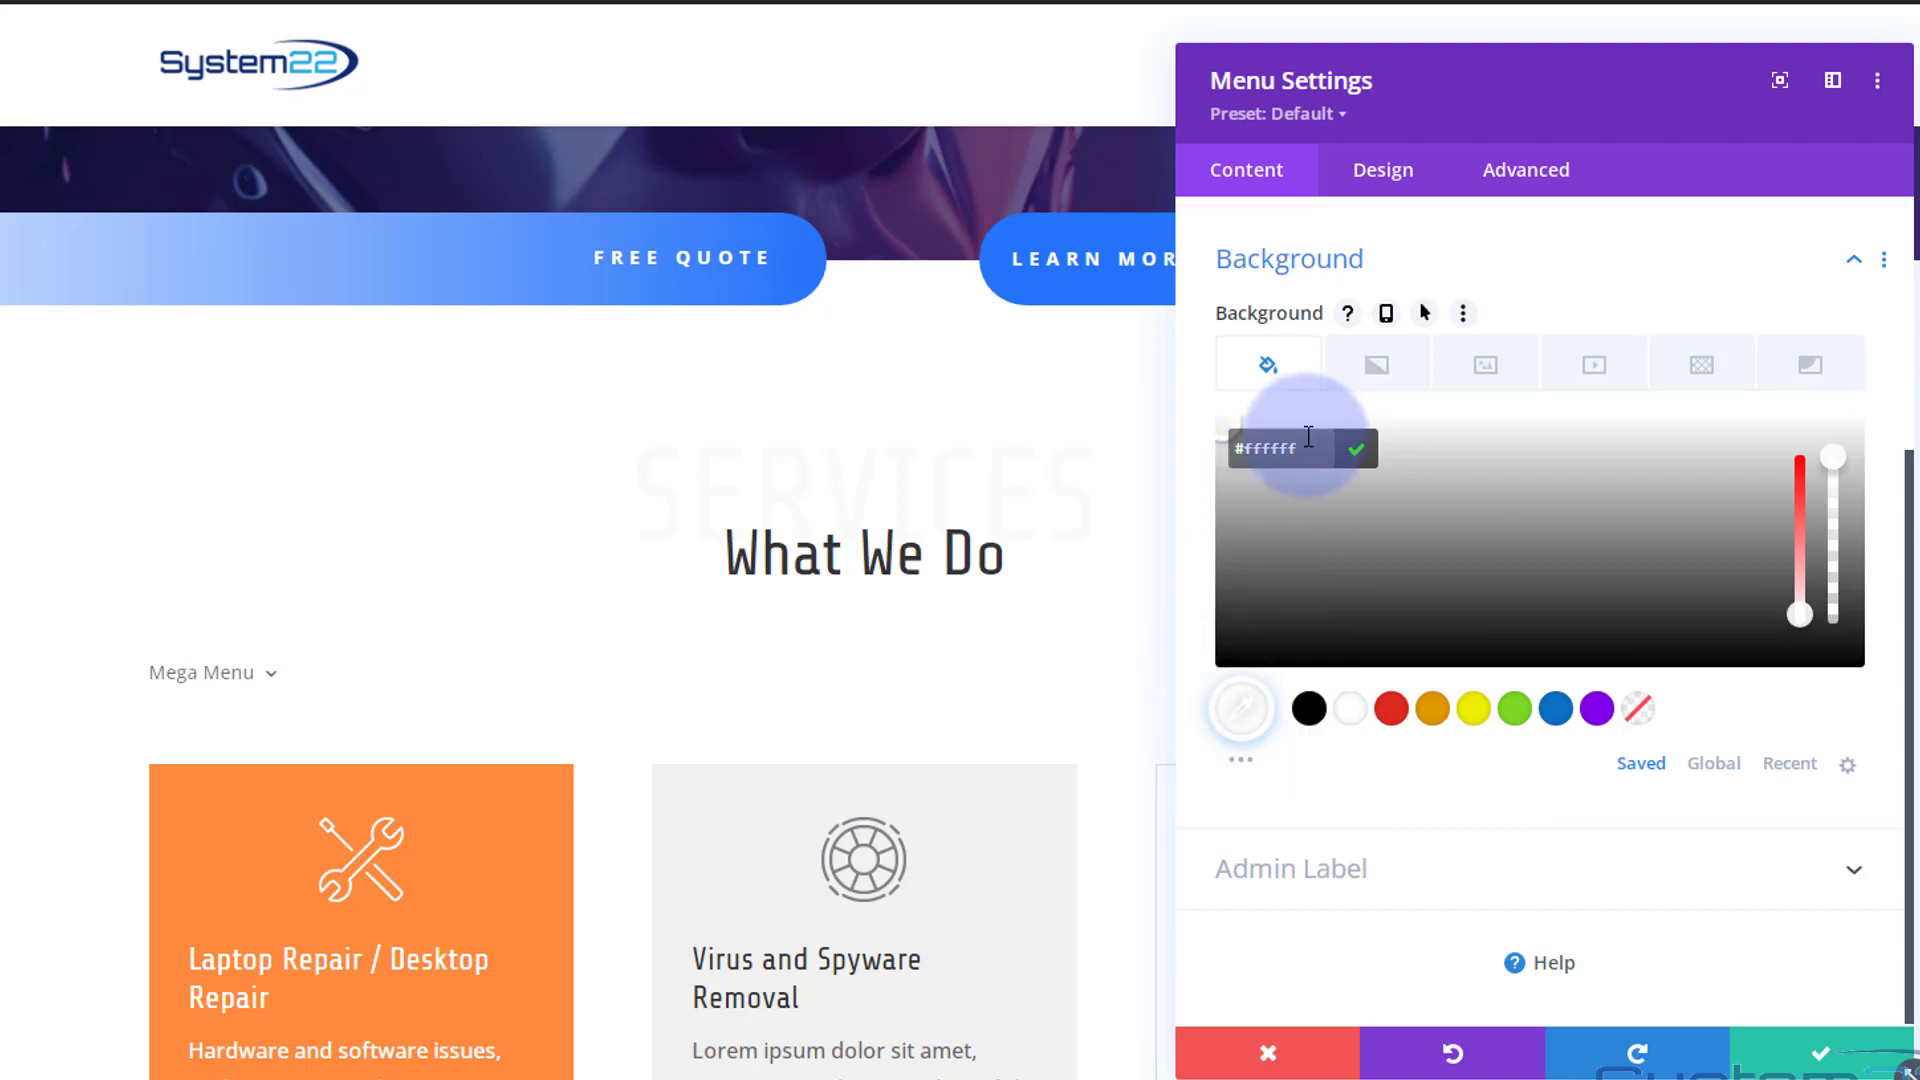
left_click_drag(1308, 442, 1242, 445)
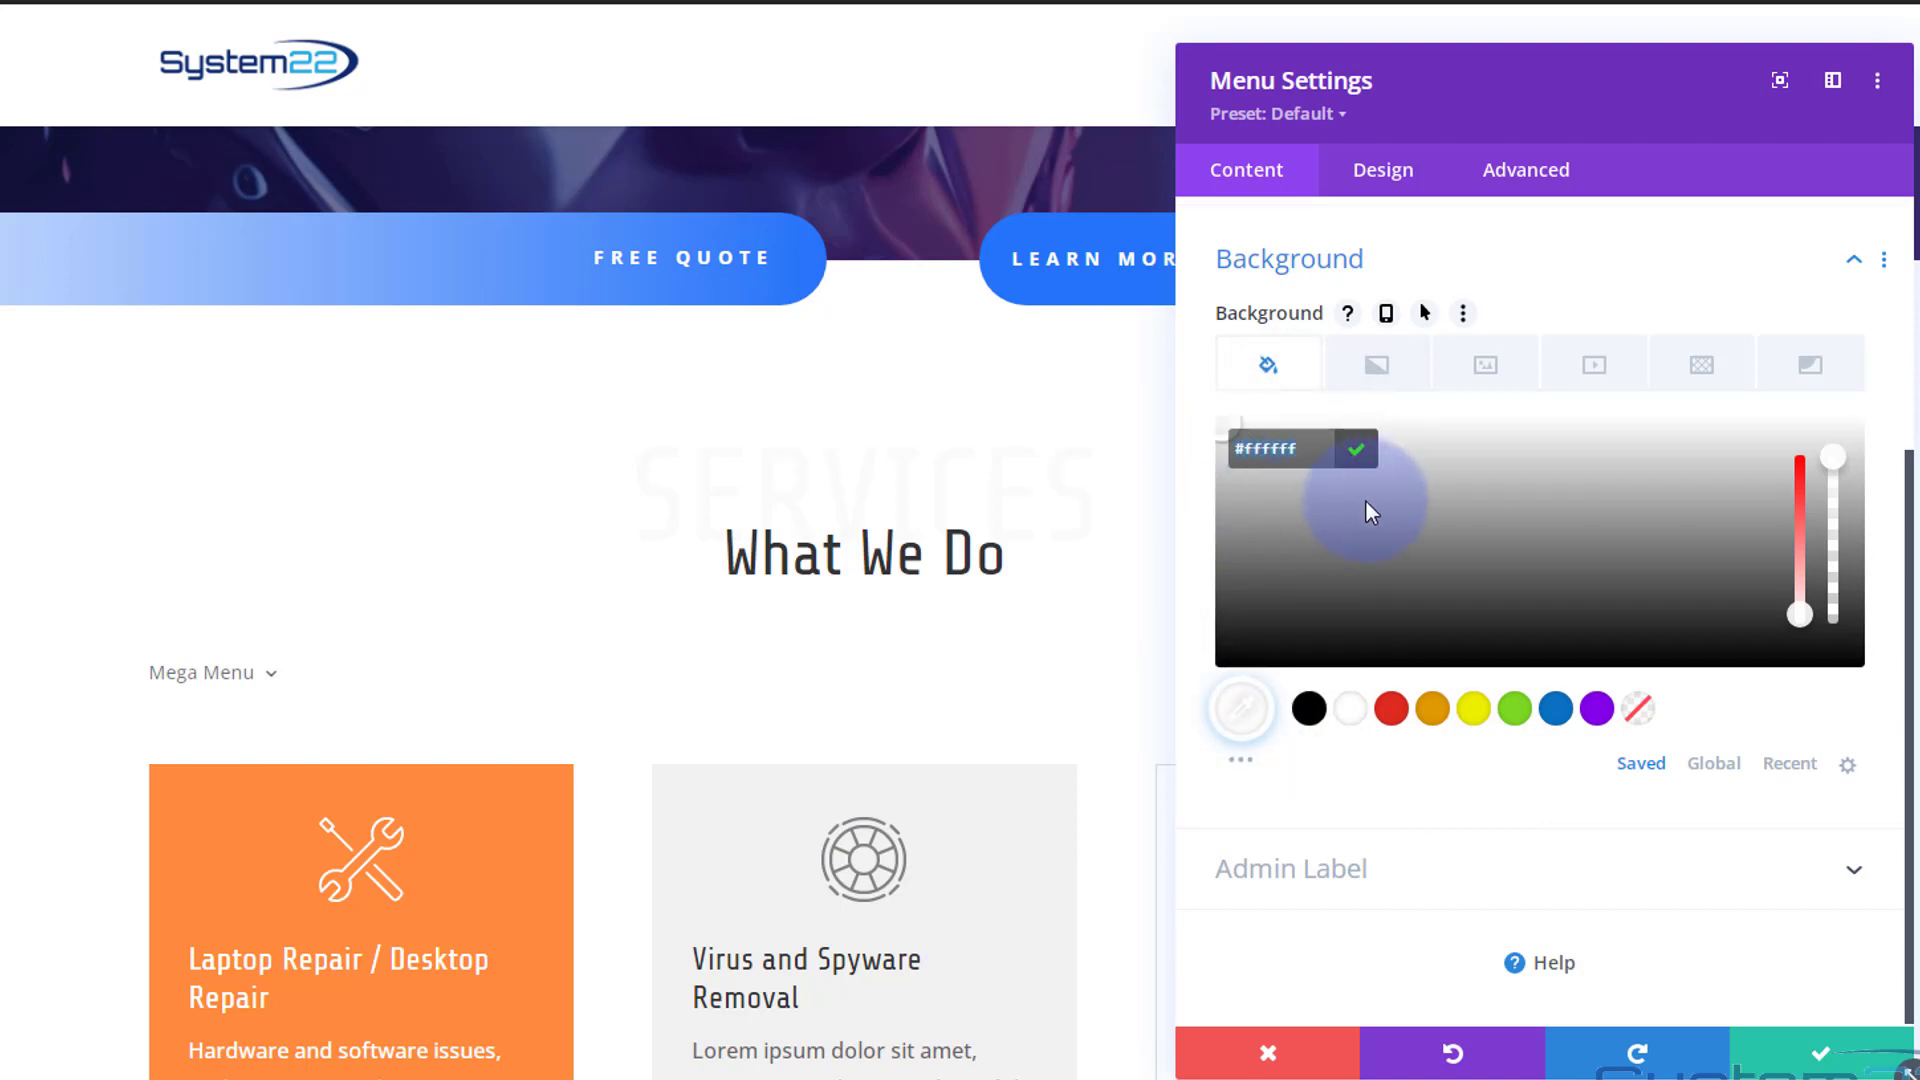
key("ctrl+v")
key("Return")
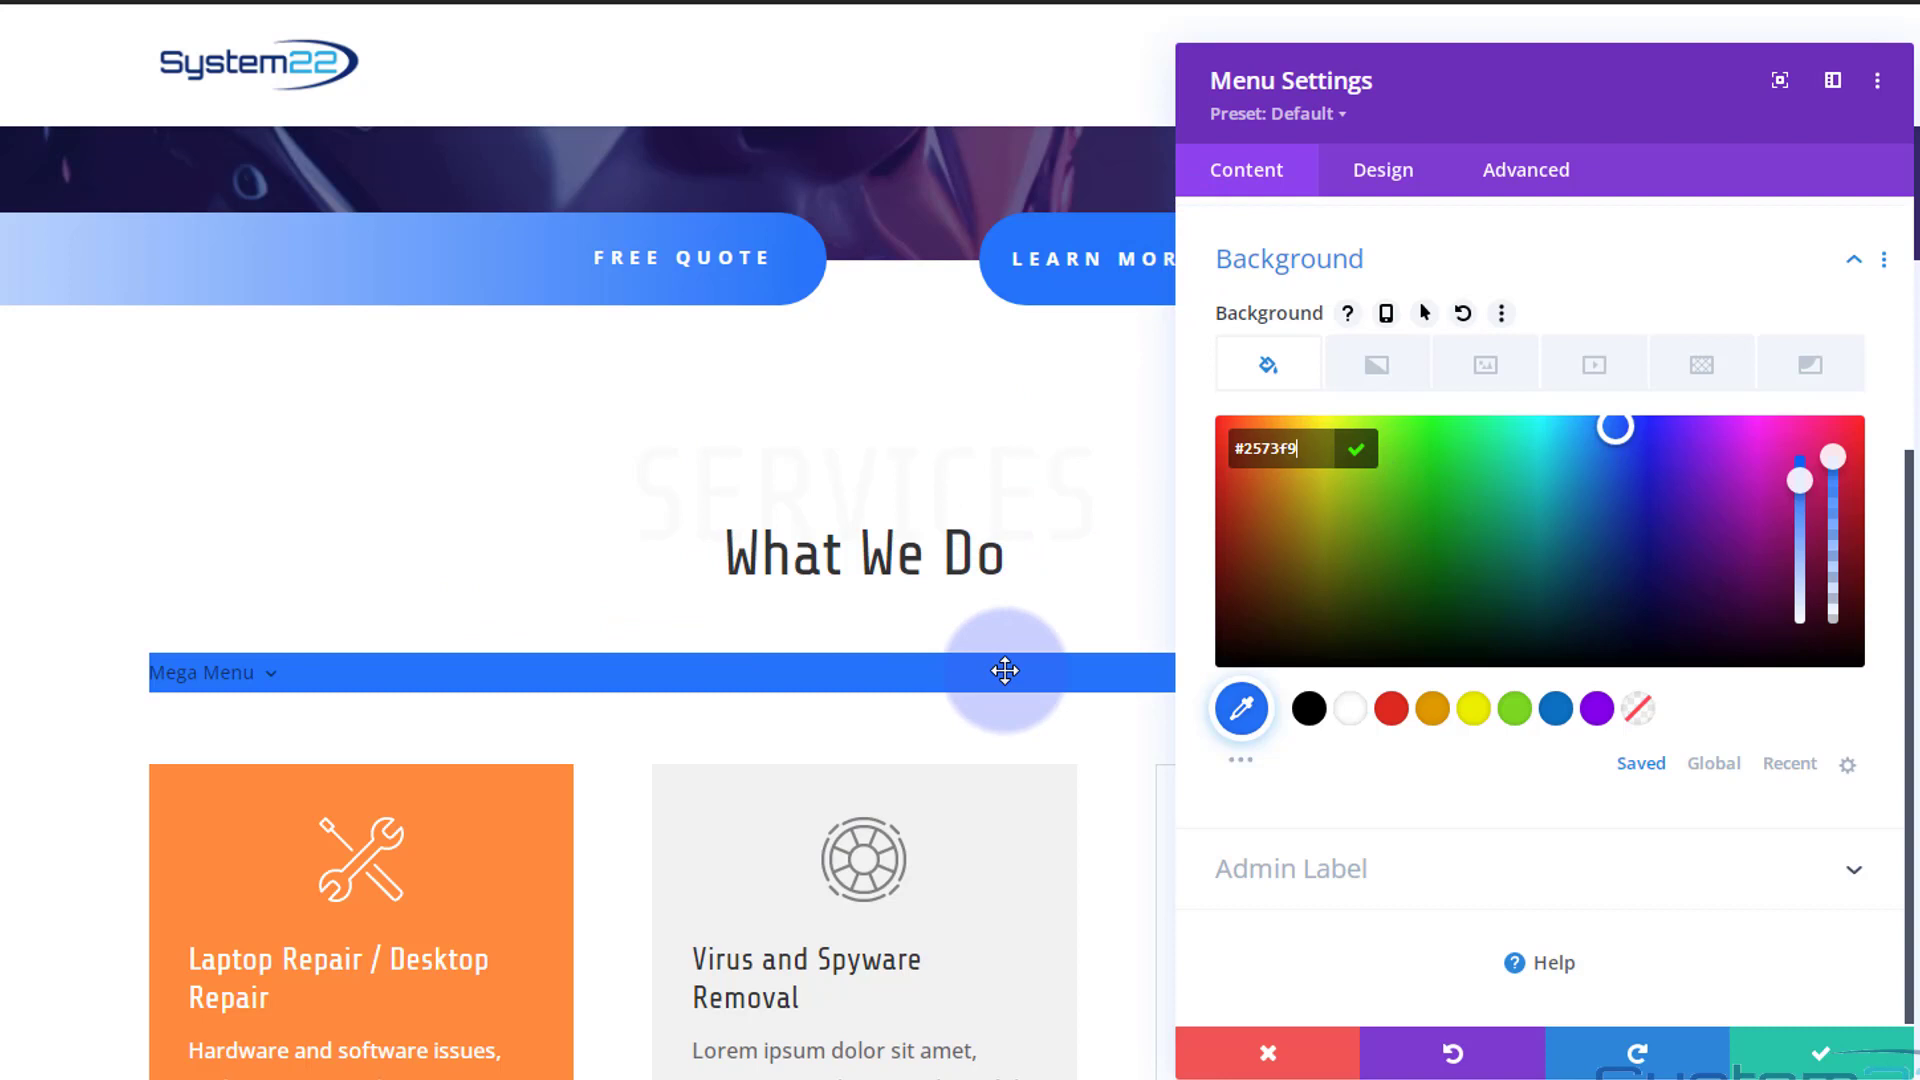
mouse_move(175, 665)
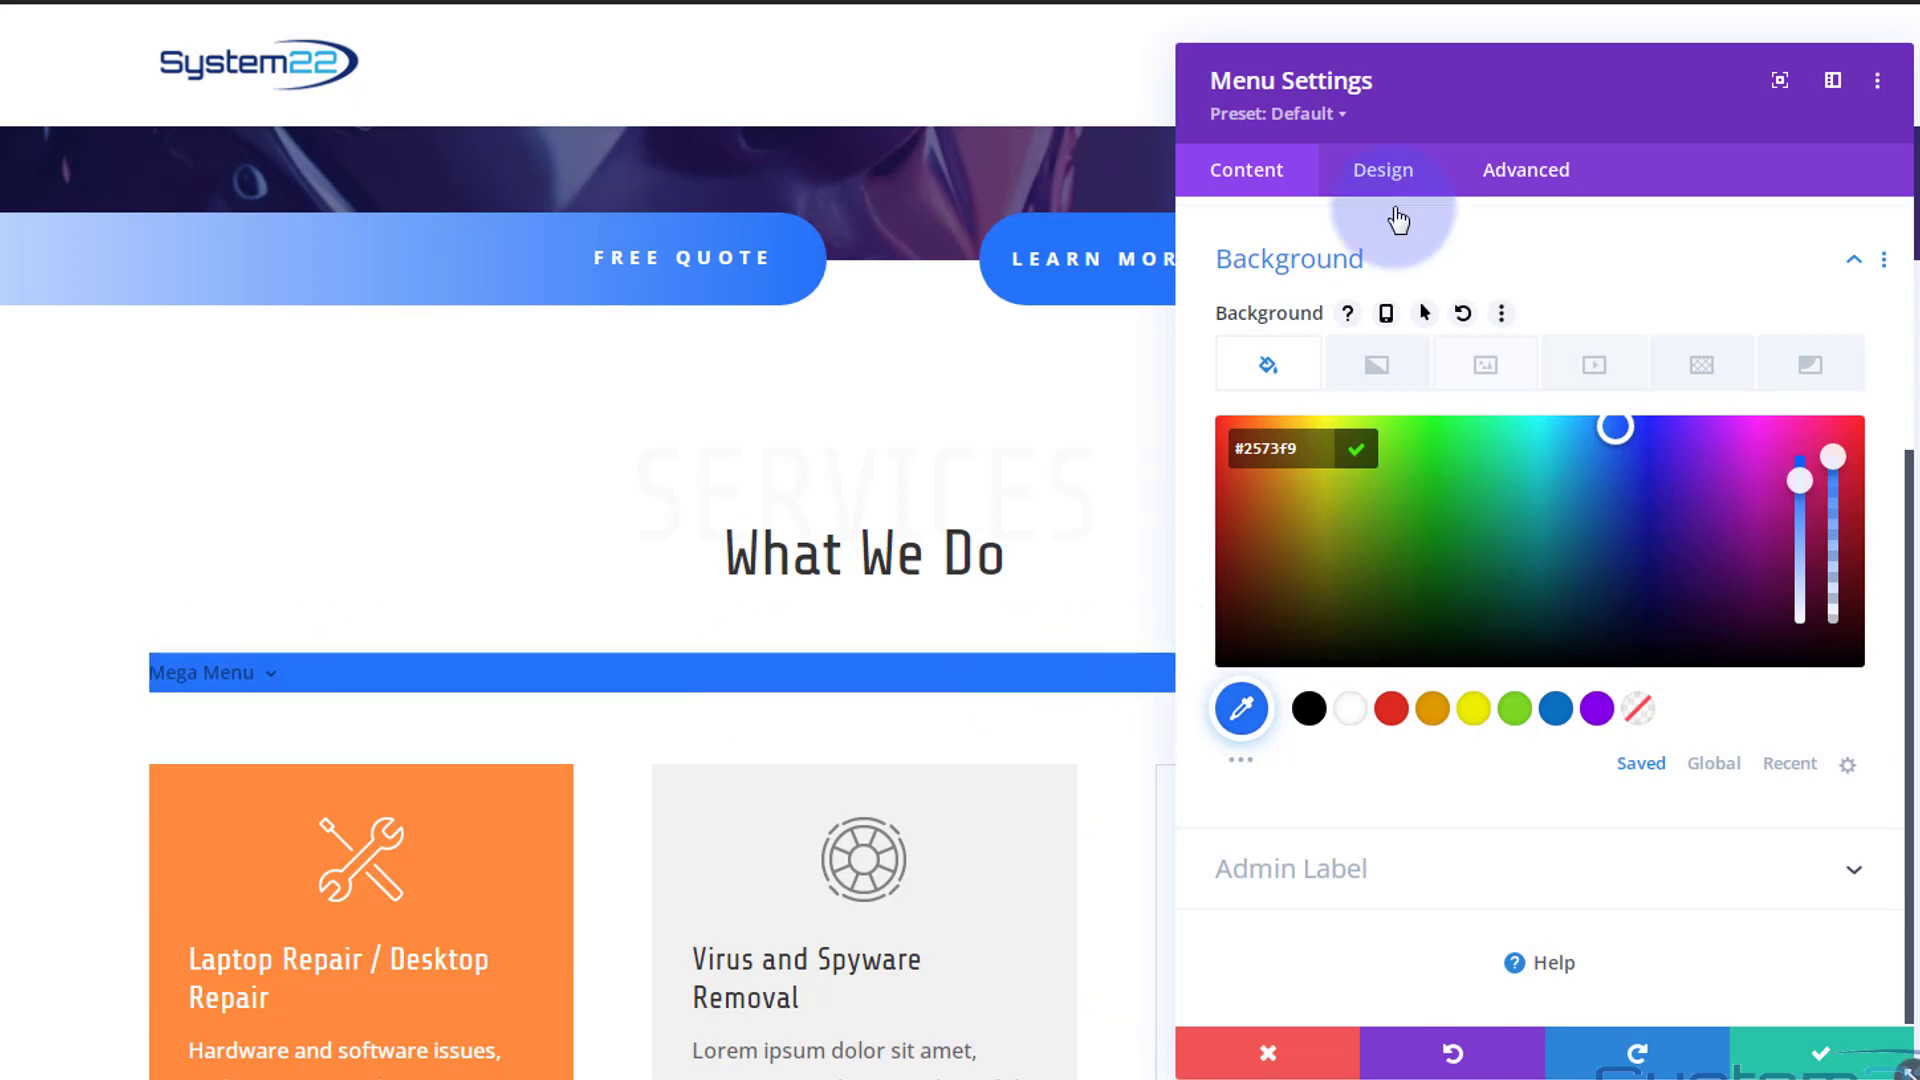
Step: Make the menu's active link and text colour white, and the text uppercase
left_click(1384, 175)
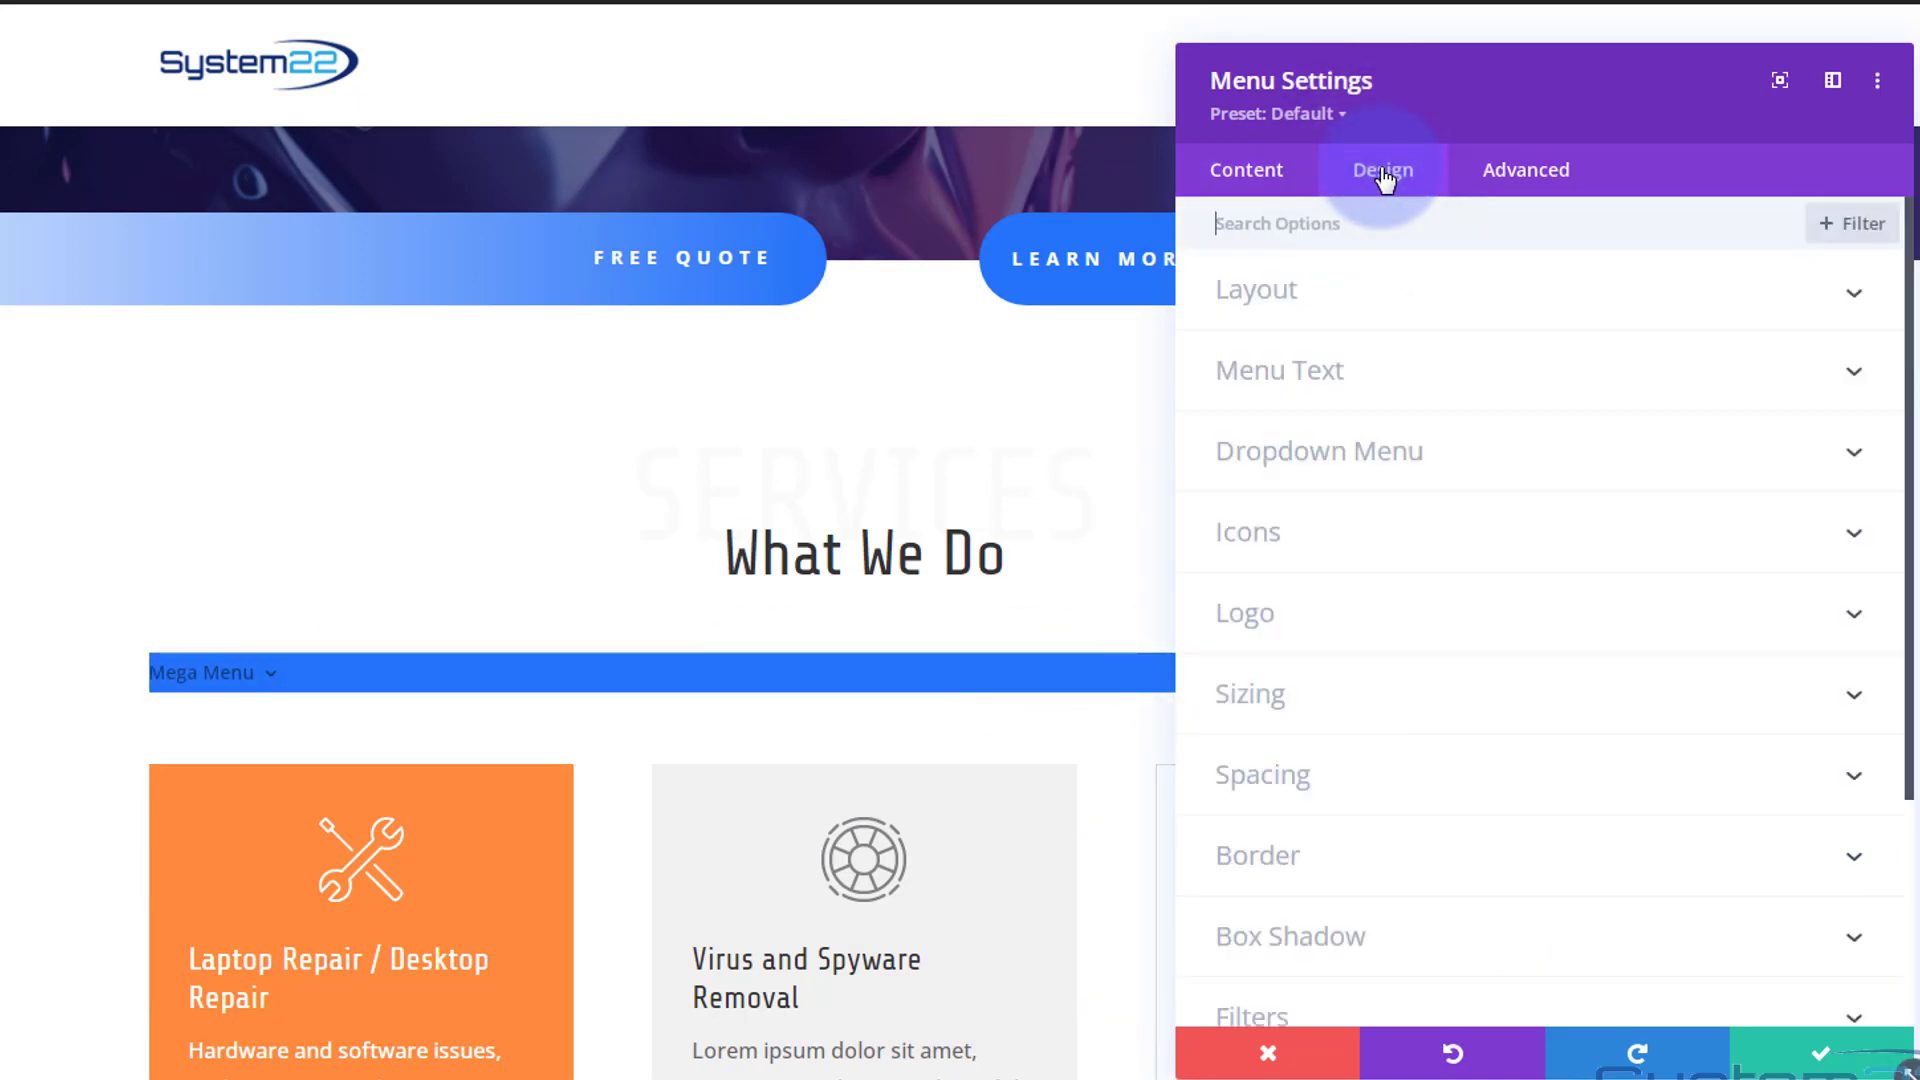
left_click(1414, 369)
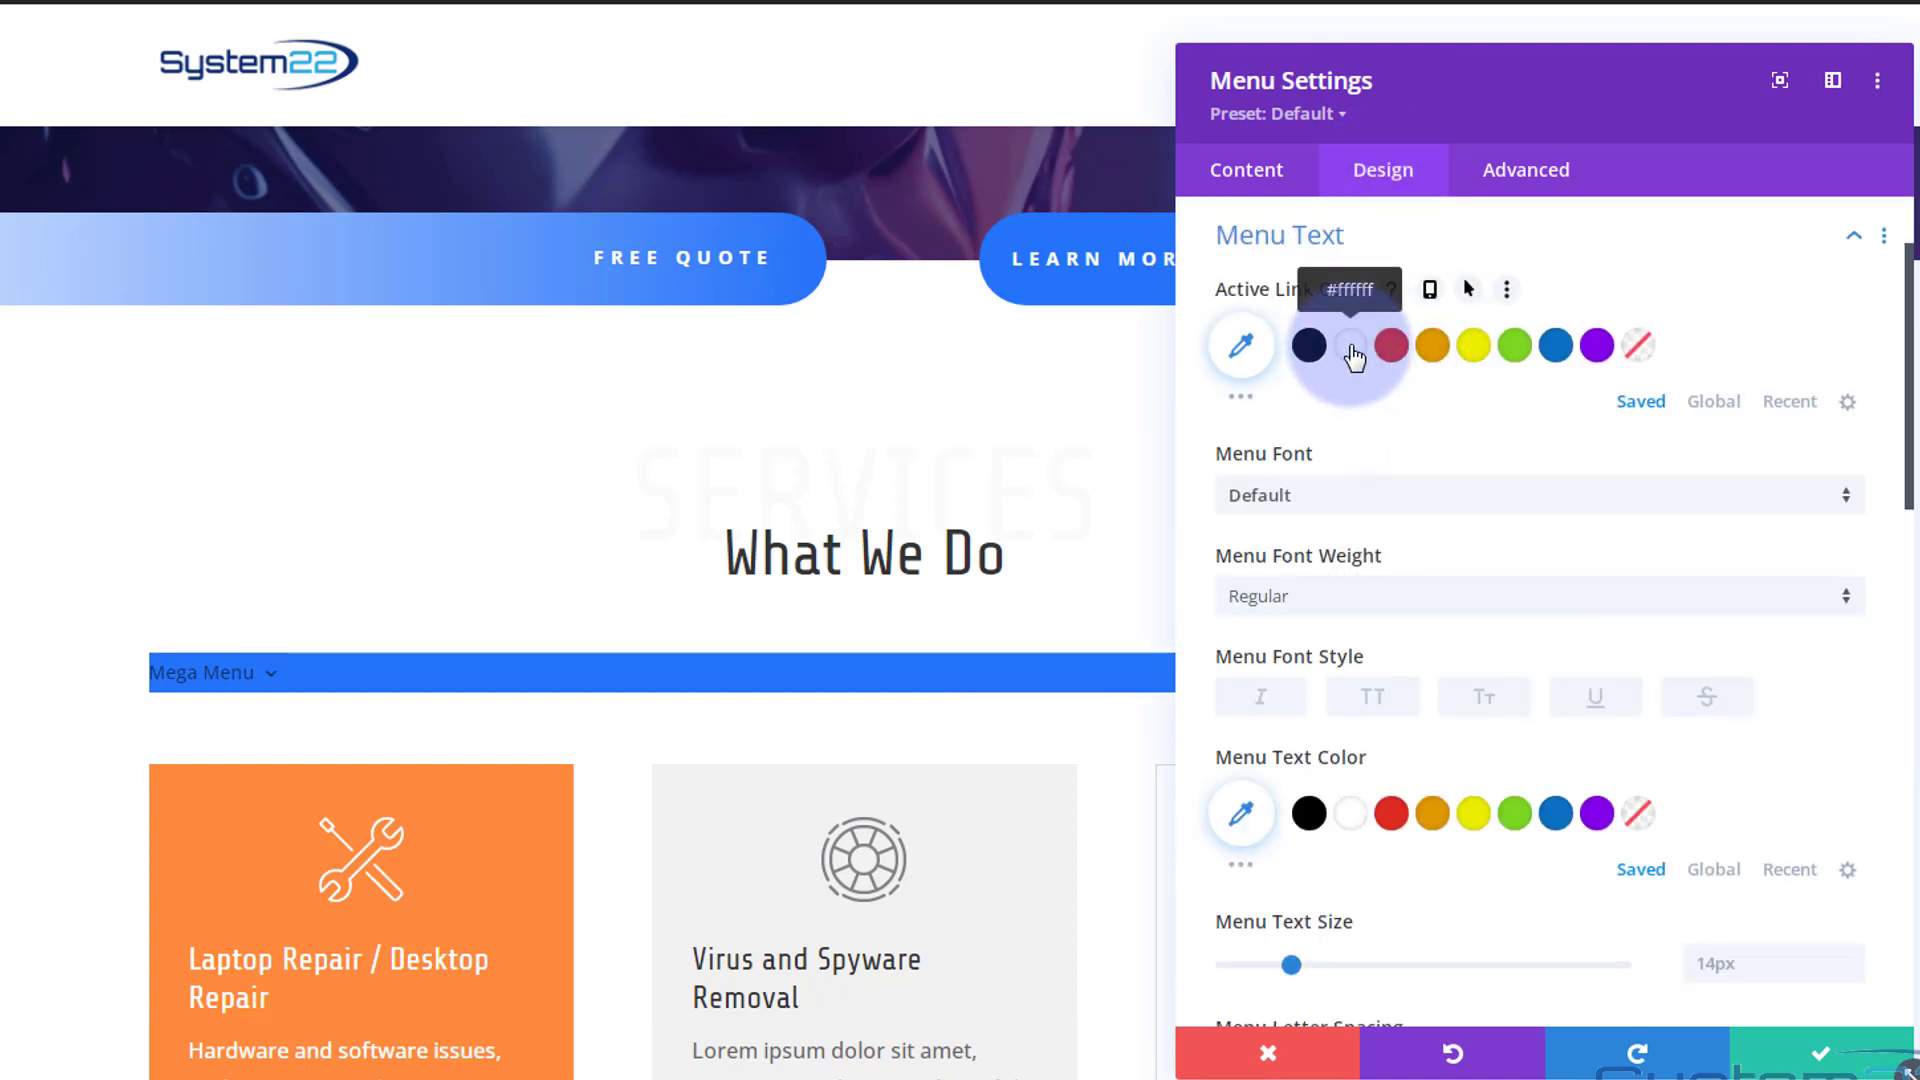
left_click(1350, 345)
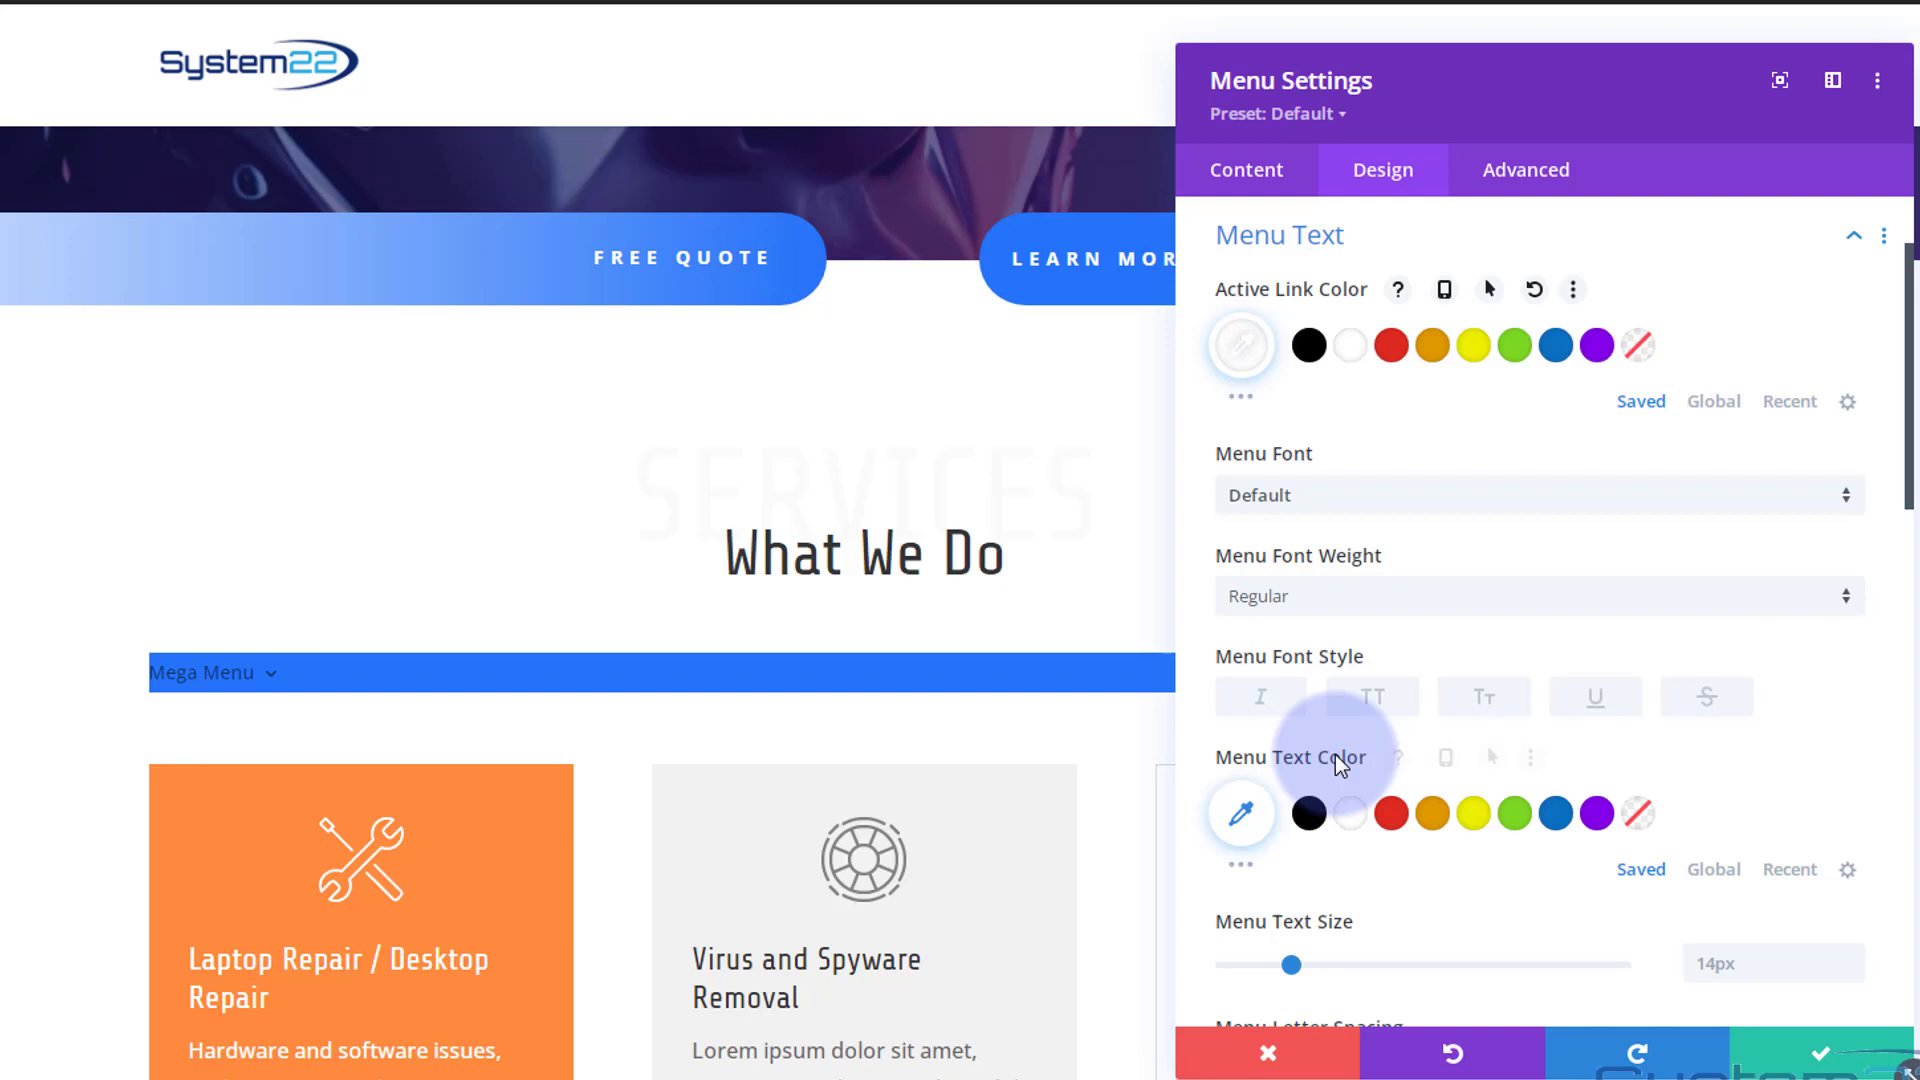
left_click(1351, 815)
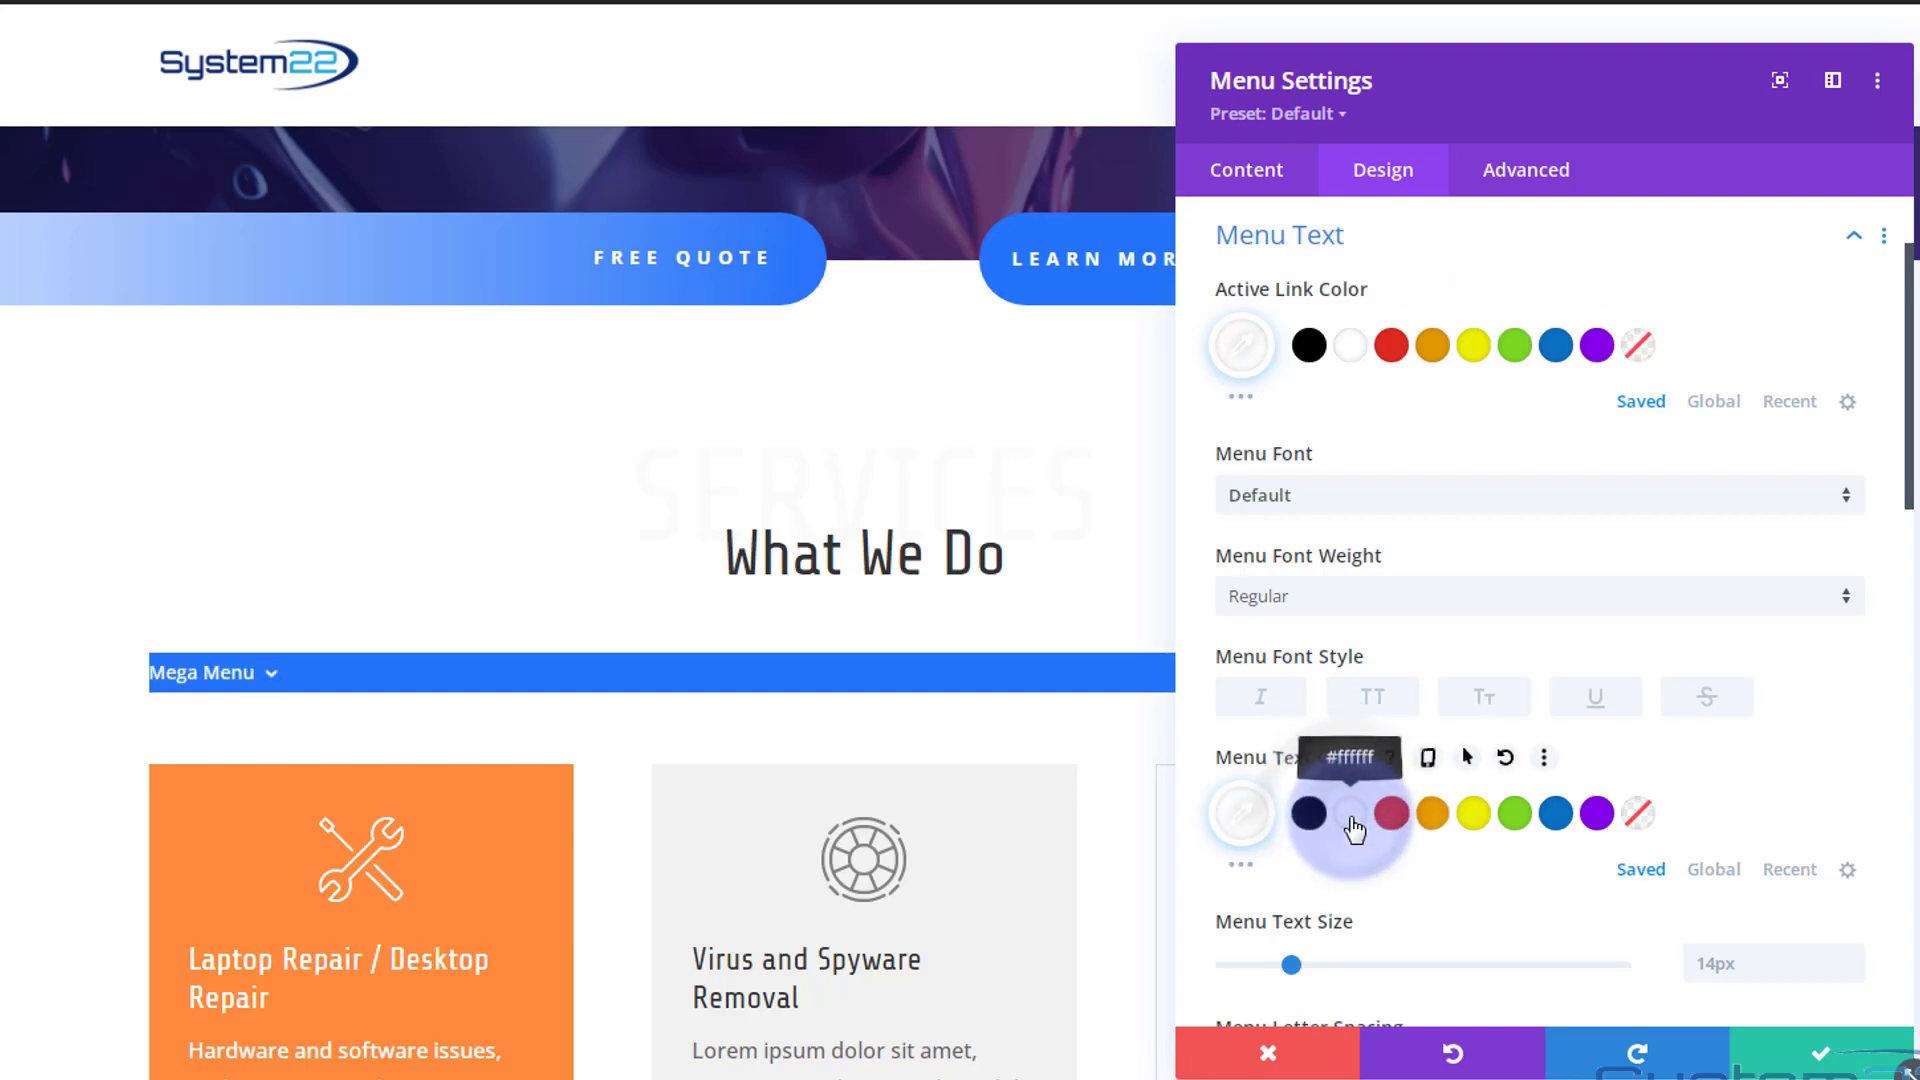
left_click(1374, 705)
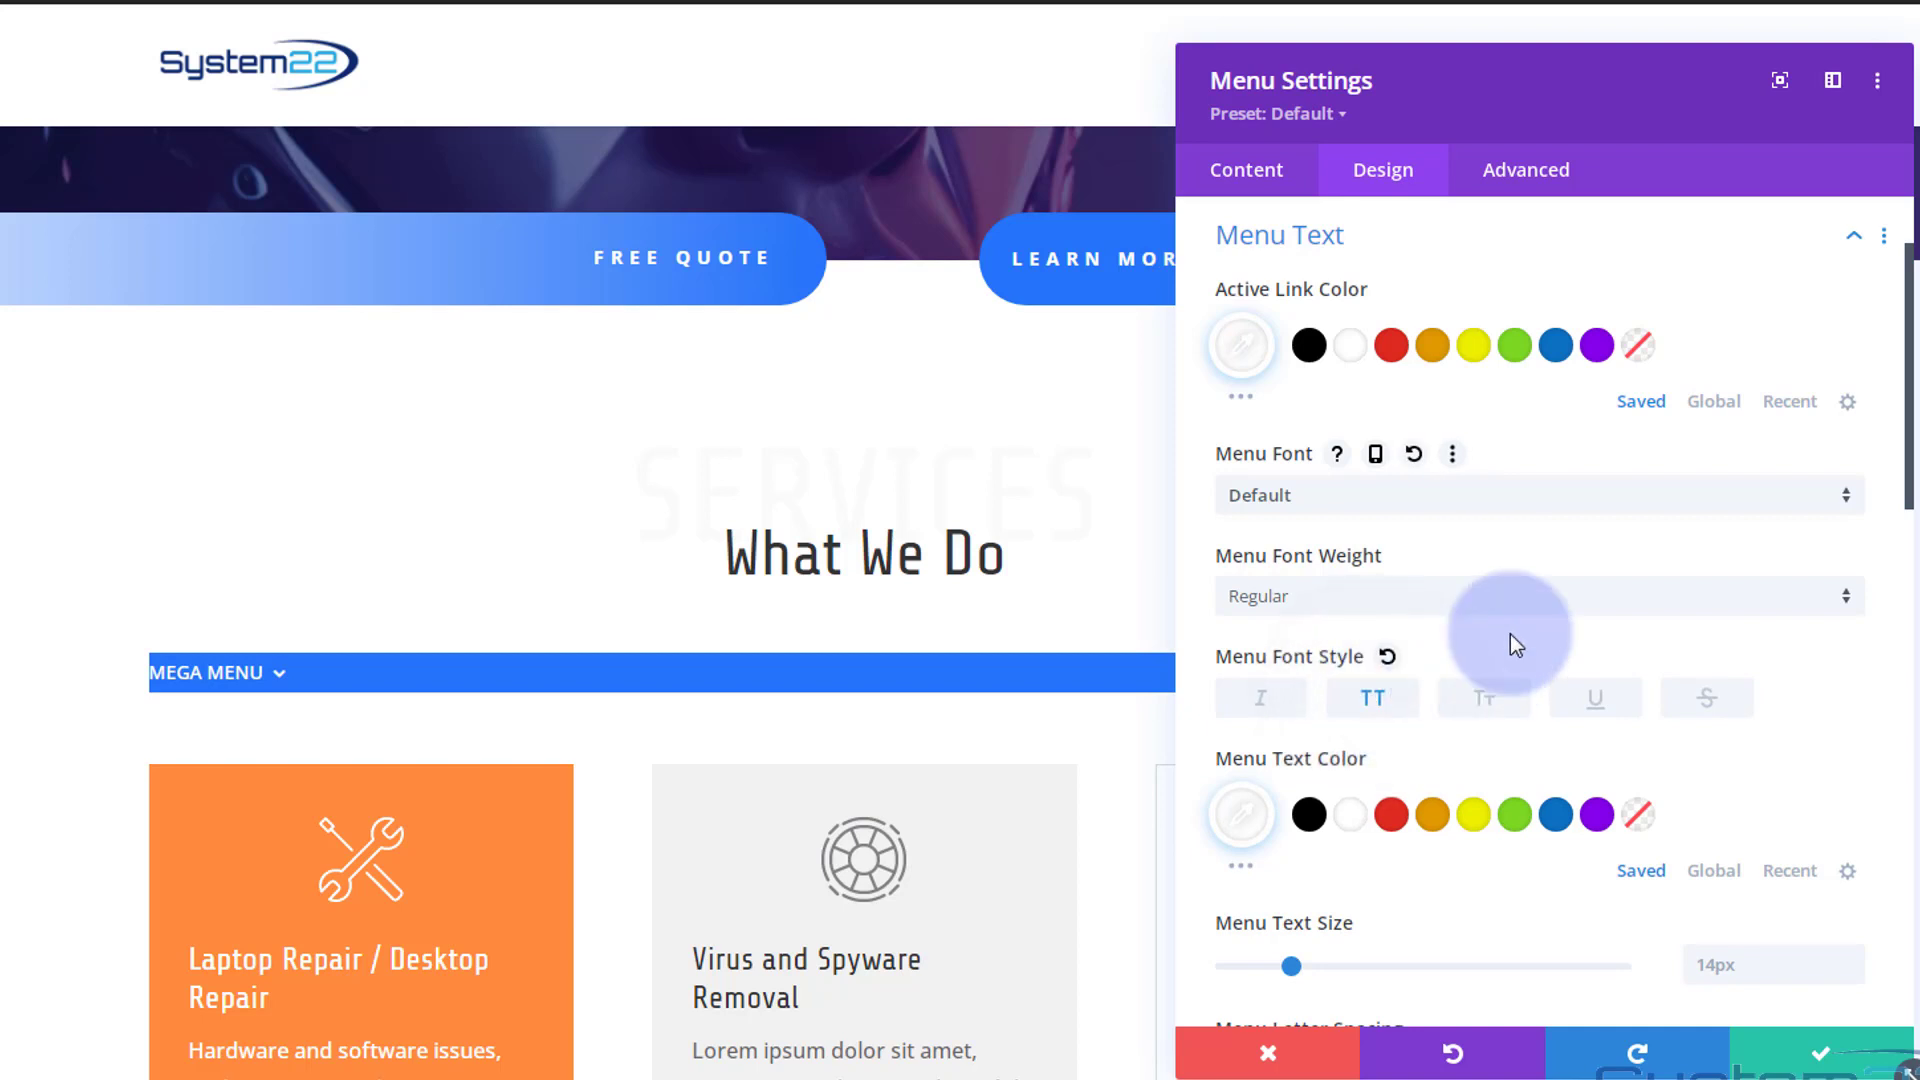
Step: Center the menu text and widen its letter spacing to 2px
scroll(1538, 572, "down", 3)
scroll(1538, 572, "down", 4)
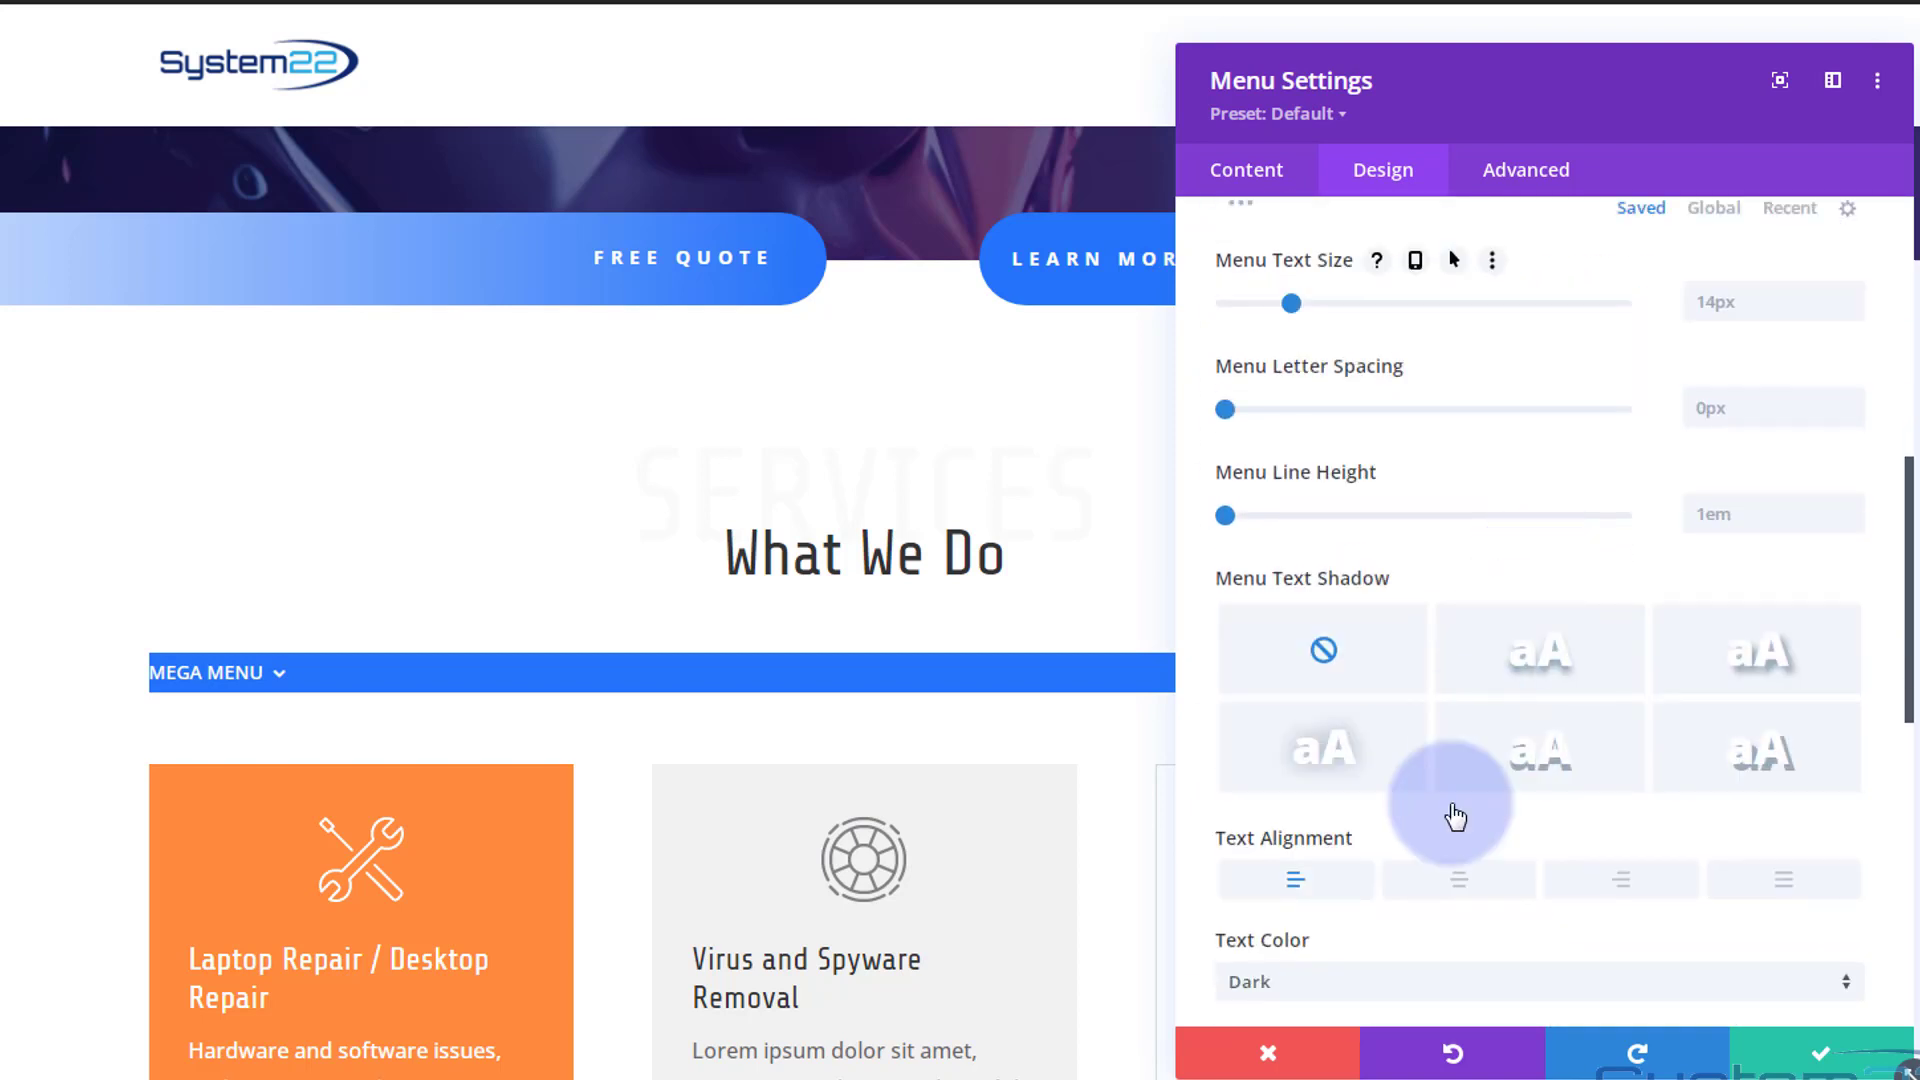
left_click(1460, 885)
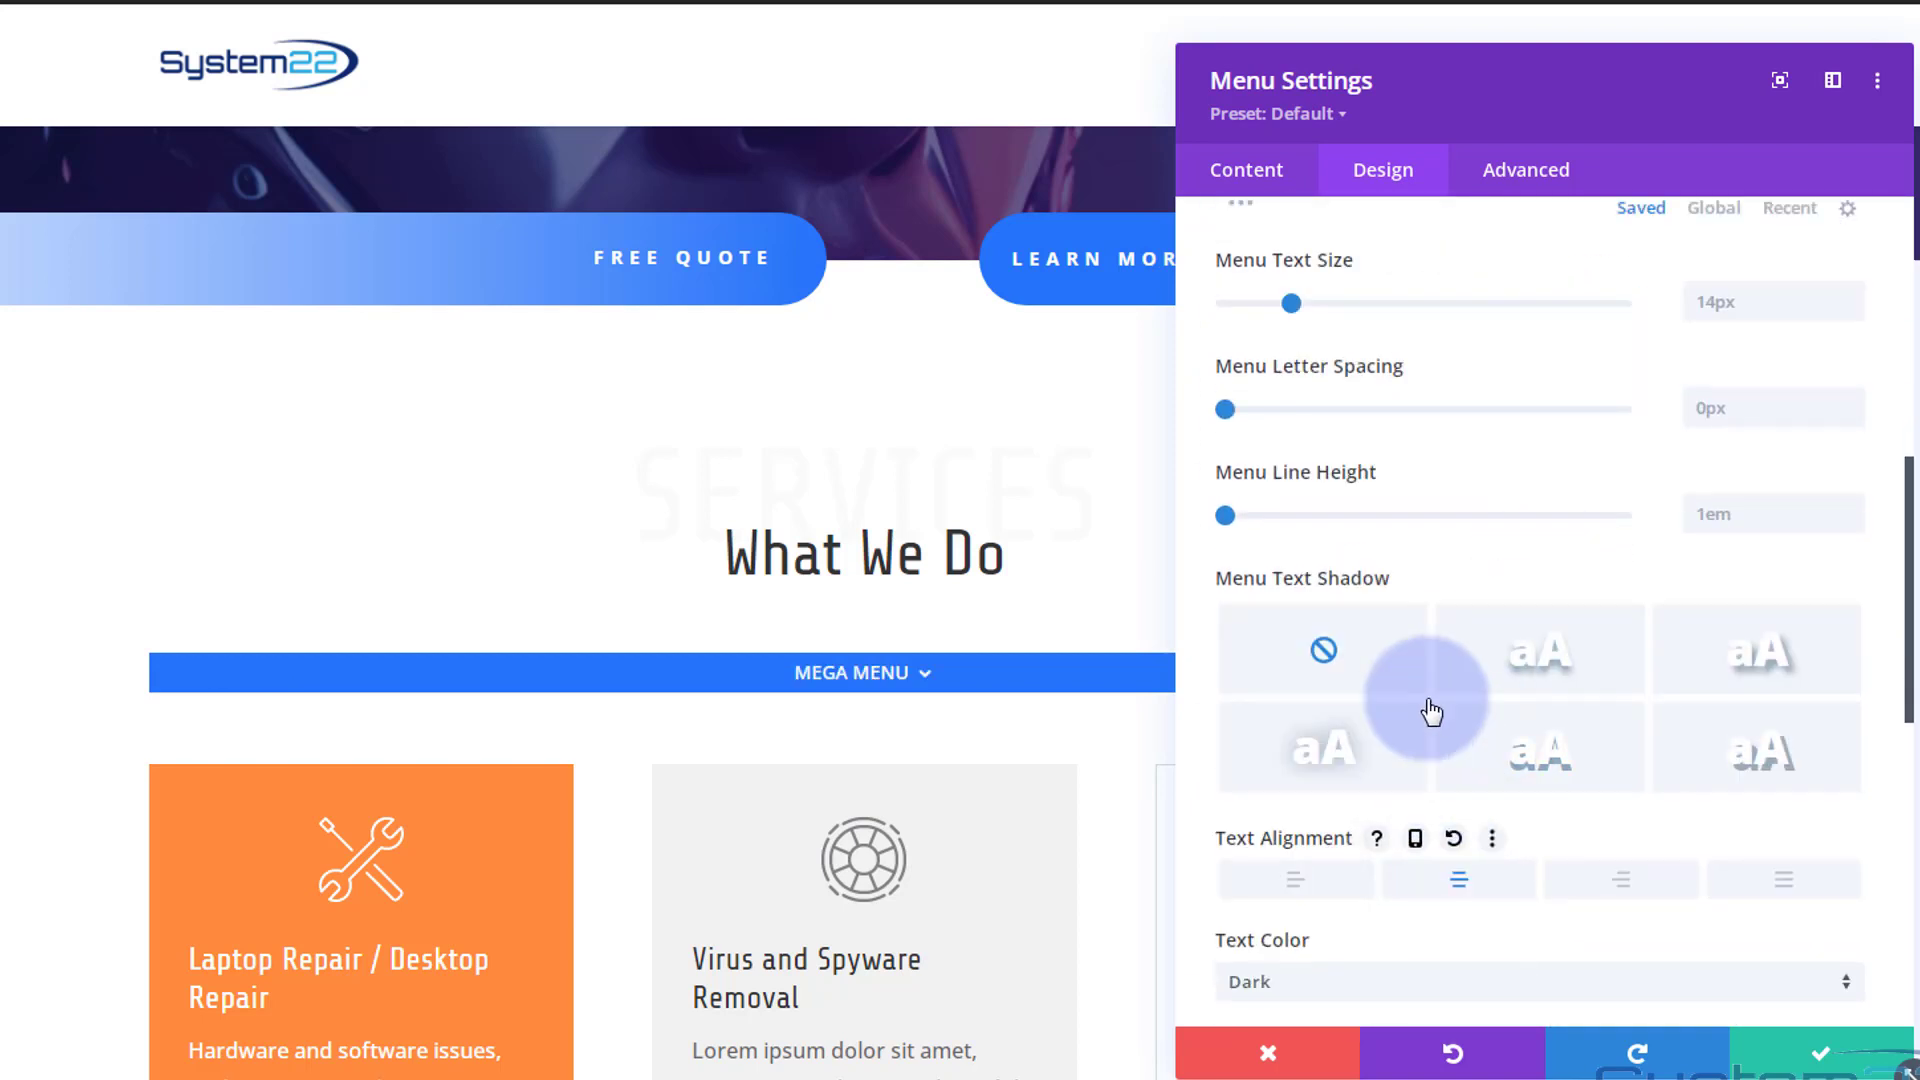
scroll(1423, 628, "up", 3)
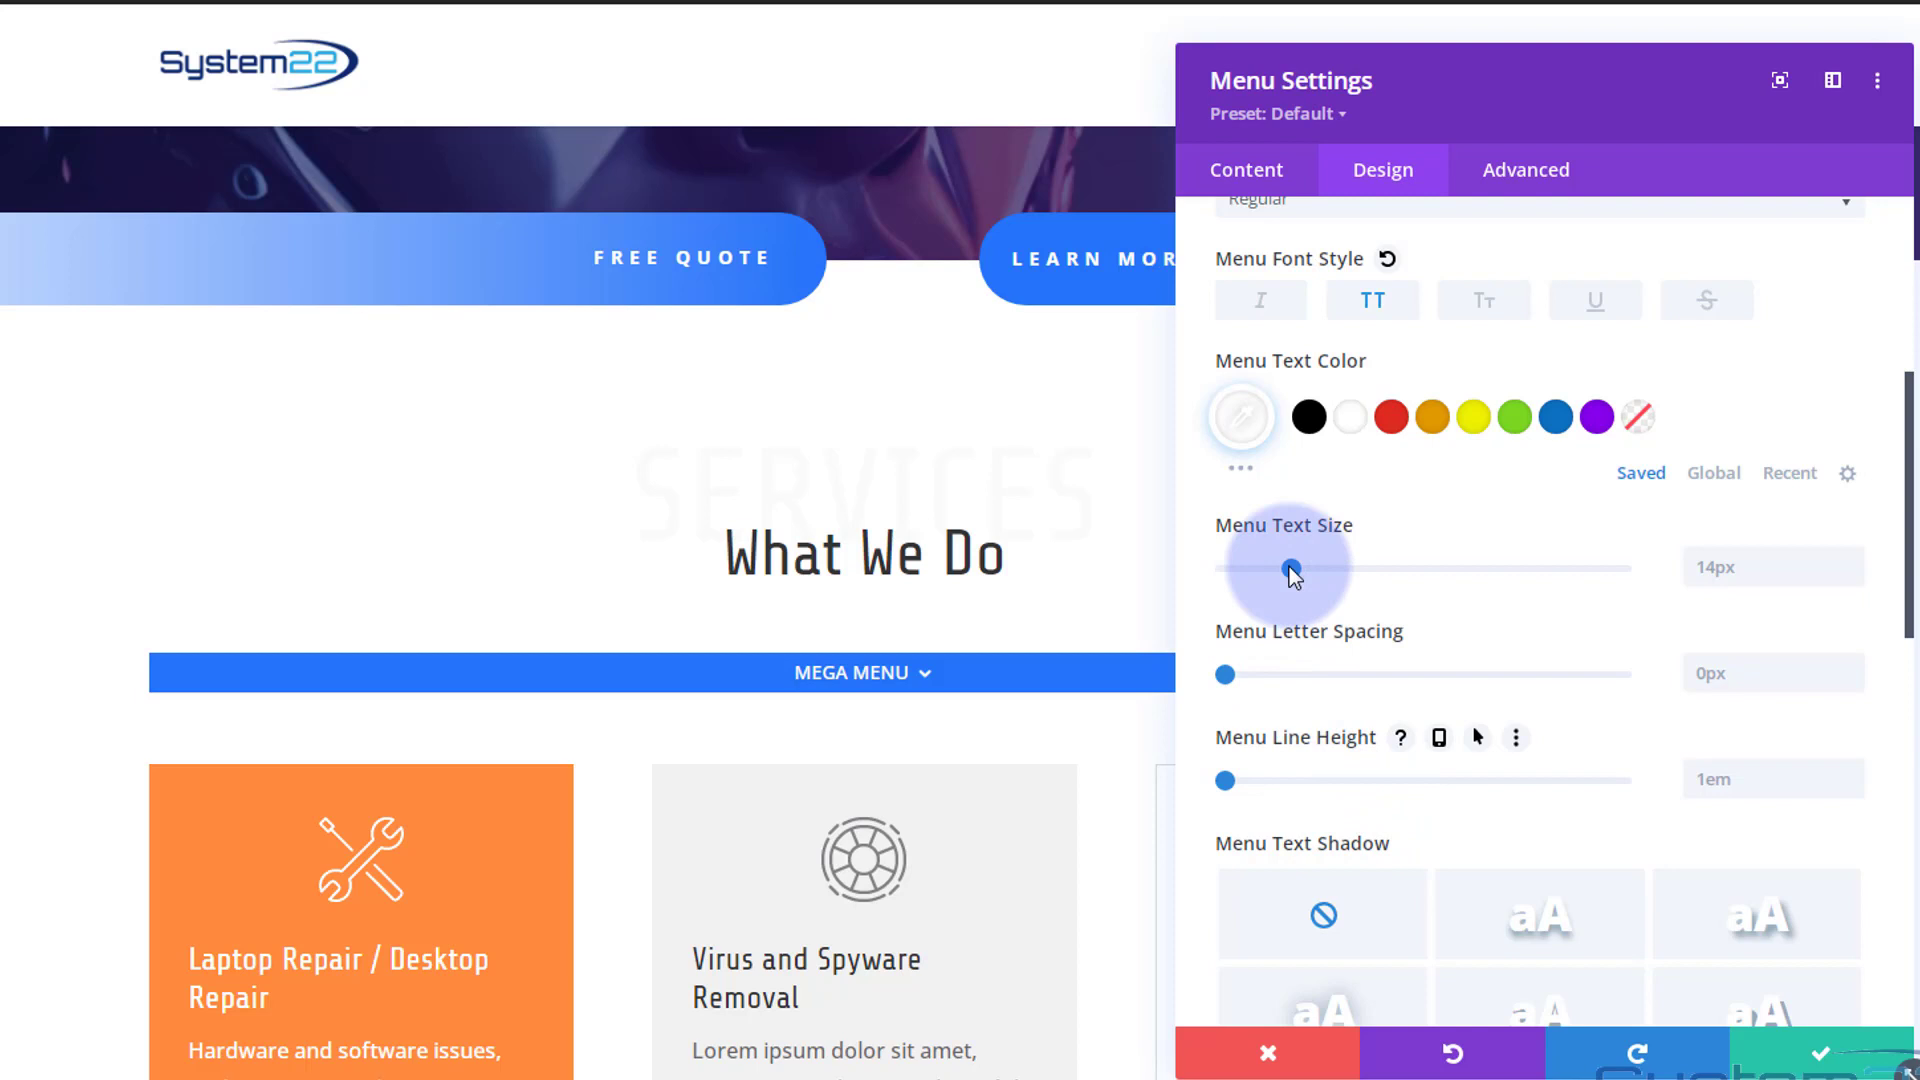
left_click(1236, 674)
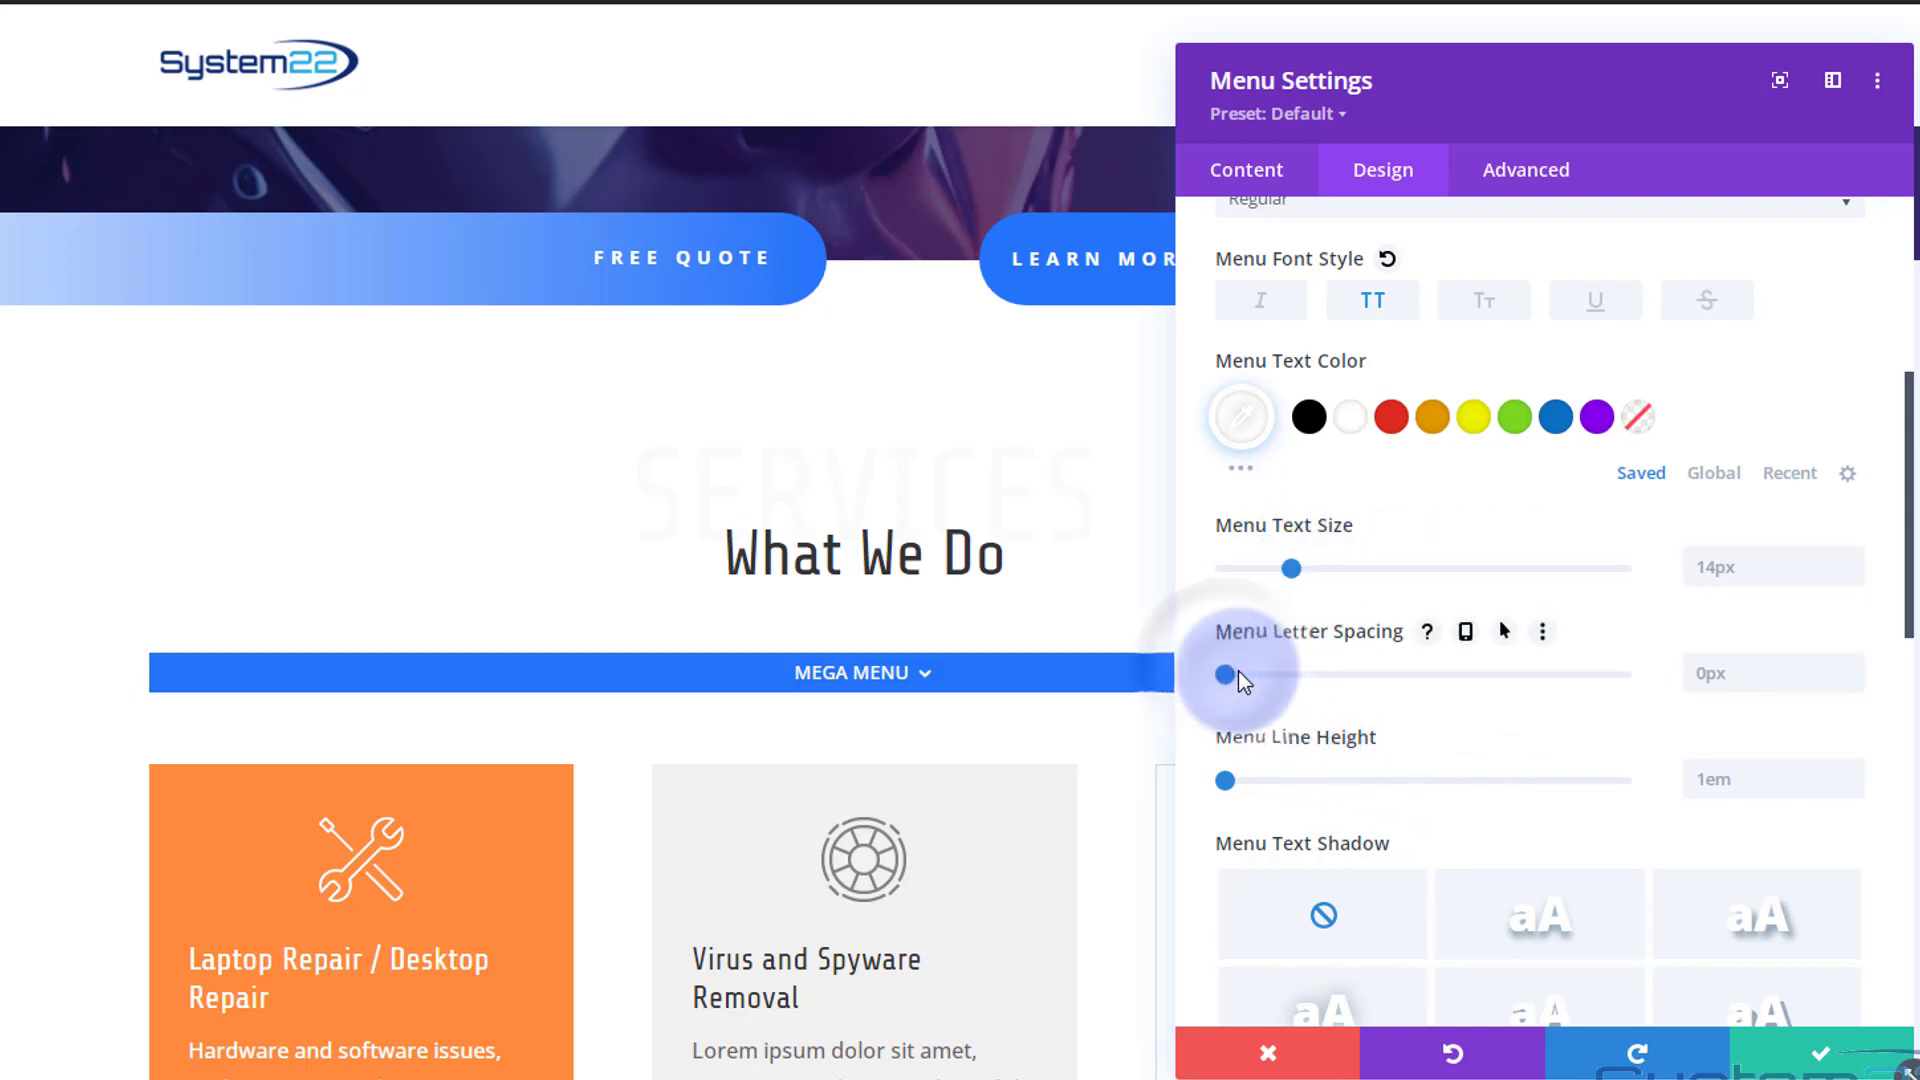
left_click_drag(1238, 674, 1270, 674)
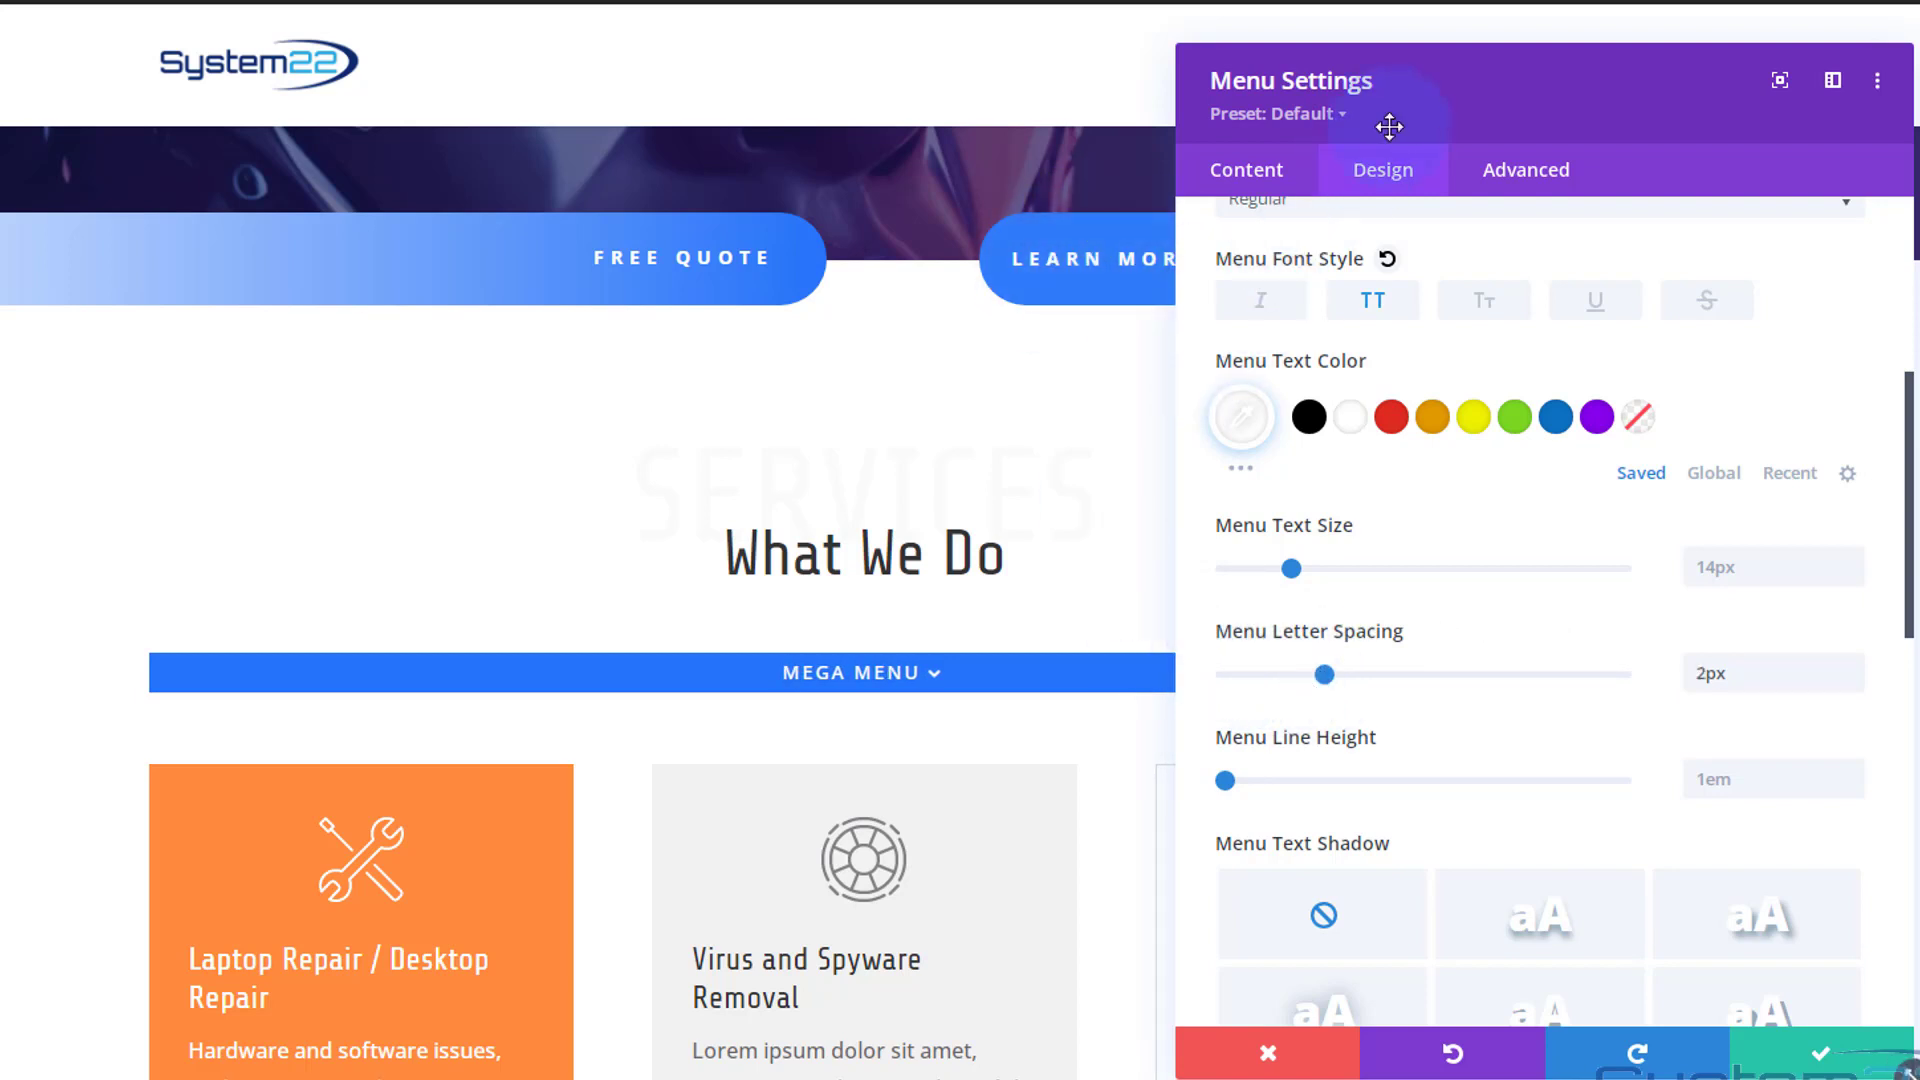
left_click_drag(1507, 104, 1608, 103)
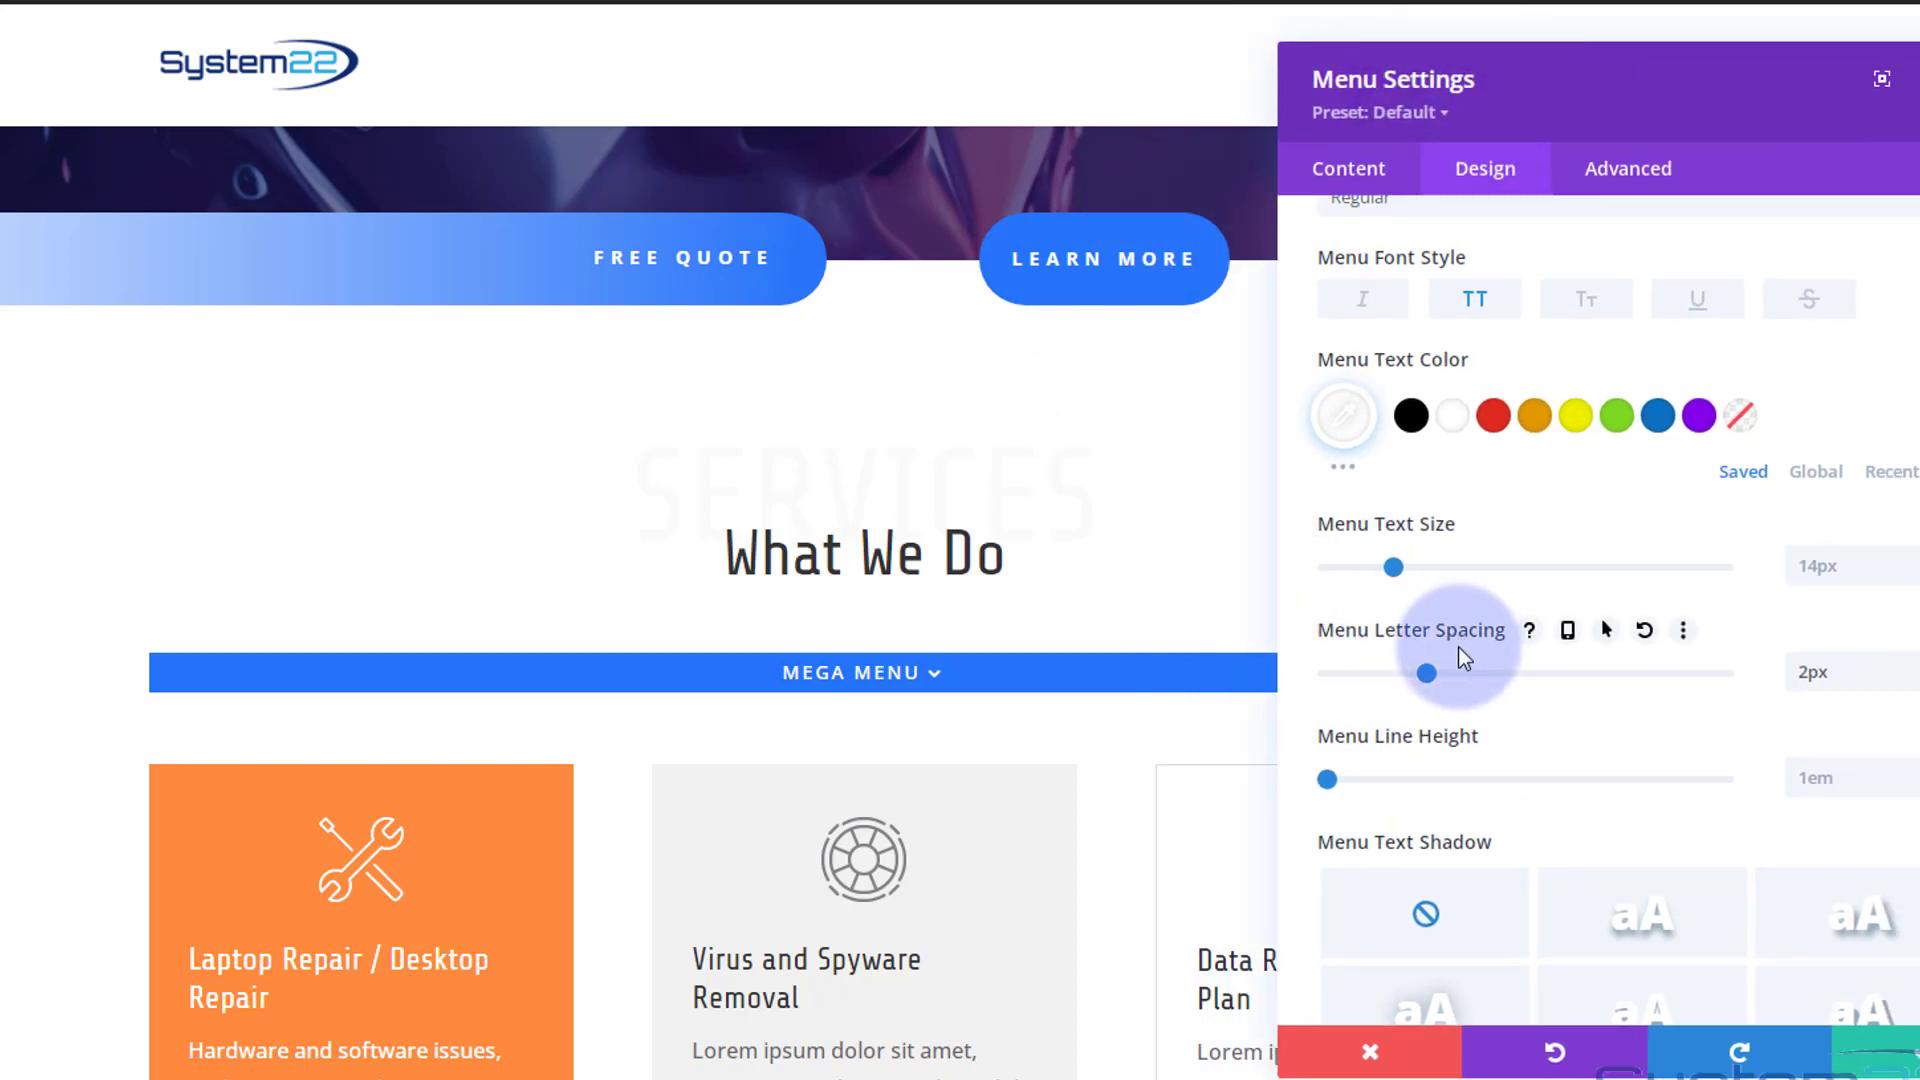
Step: Give the Menu module linked 20px top and bottom padding in the Spacing settings
scroll(1494, 711, "up", 4)
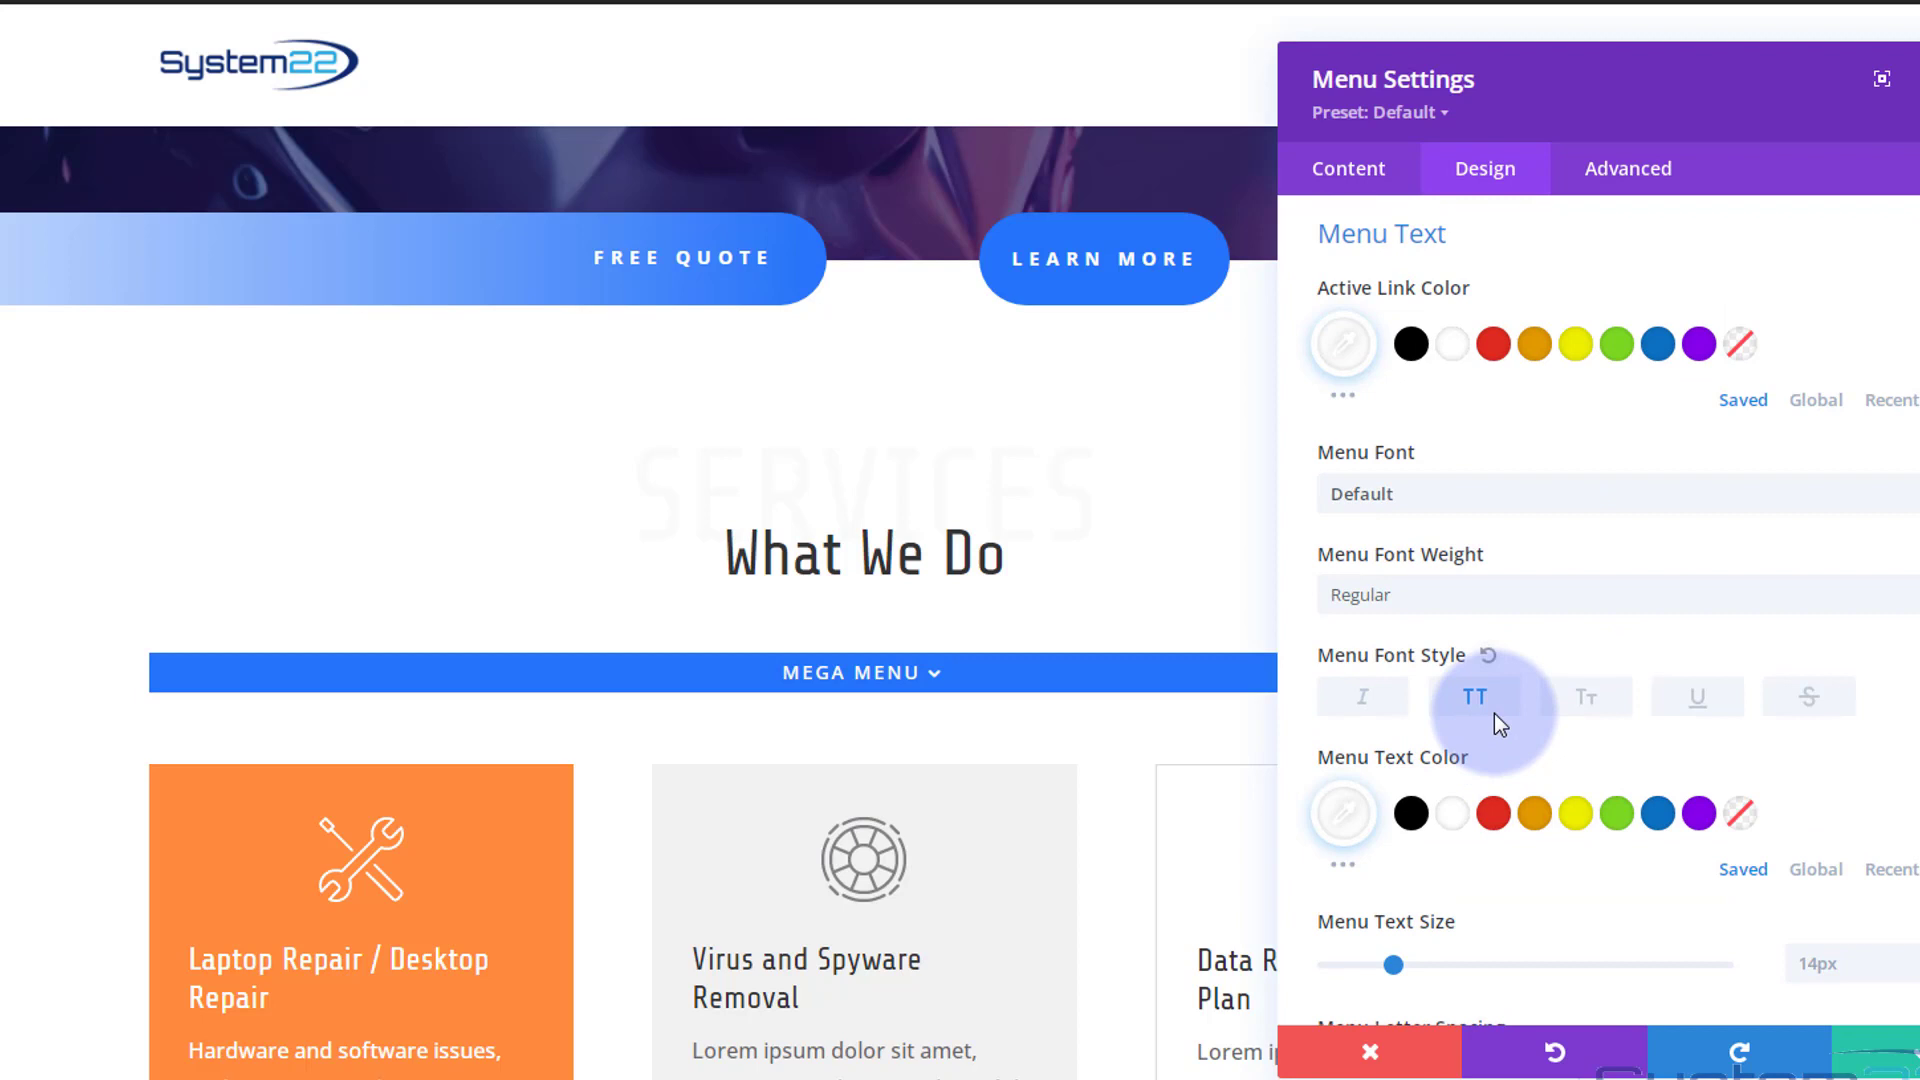
scroll(1498, 726, "up", 2)
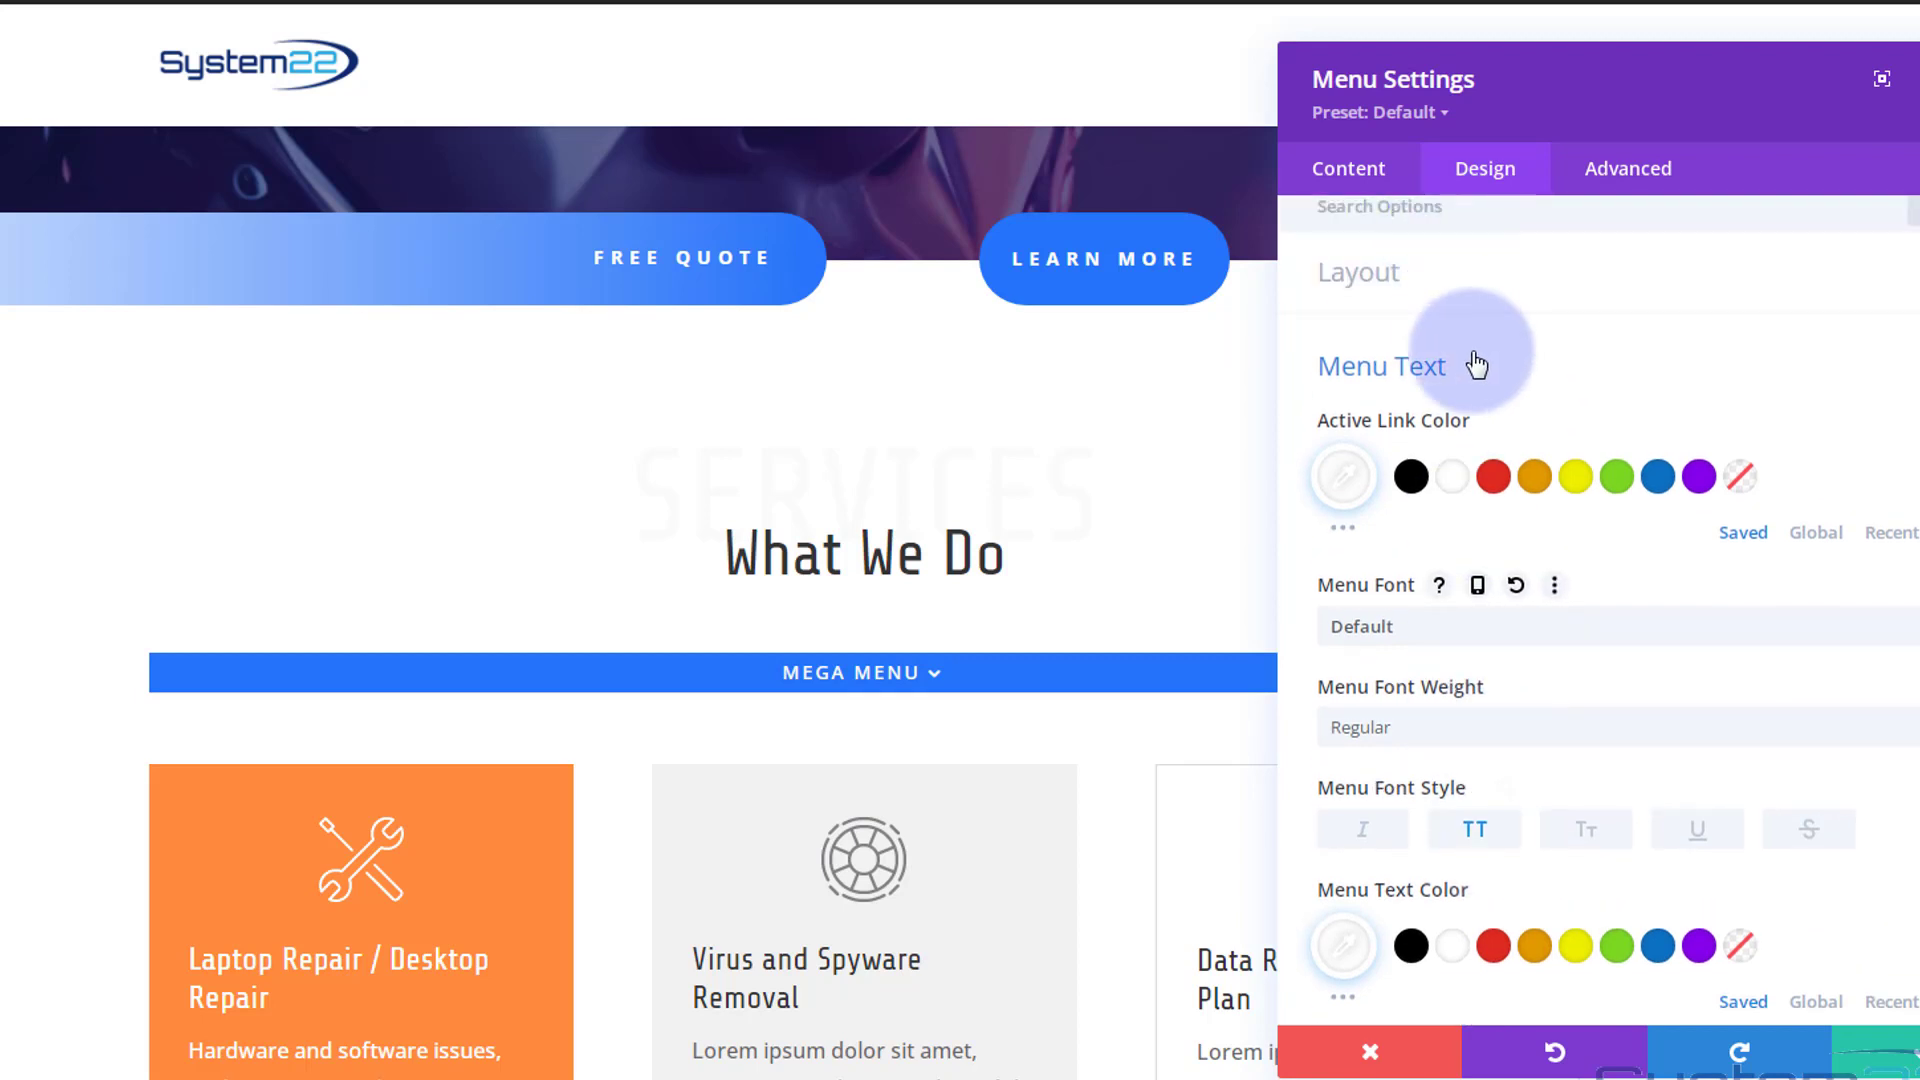
left_click(1480, 366)
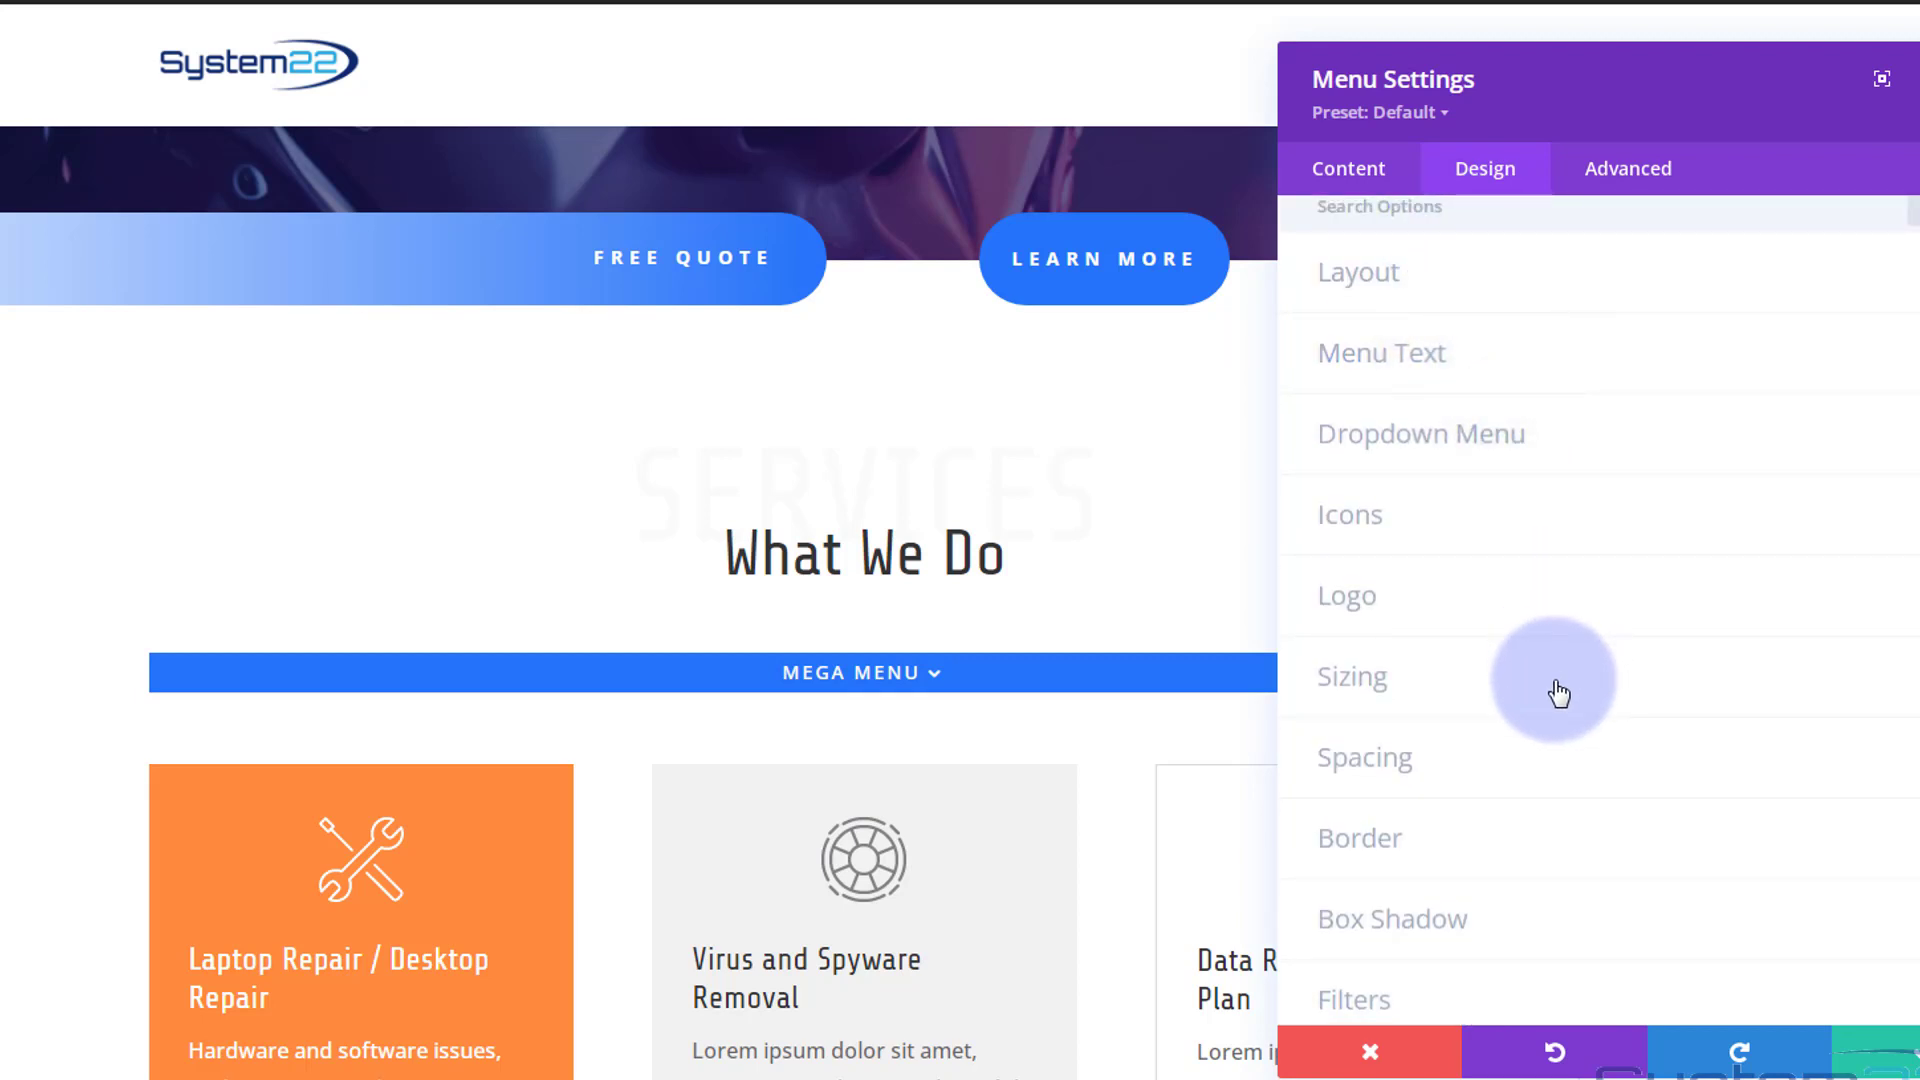
left_click(1552, 758)
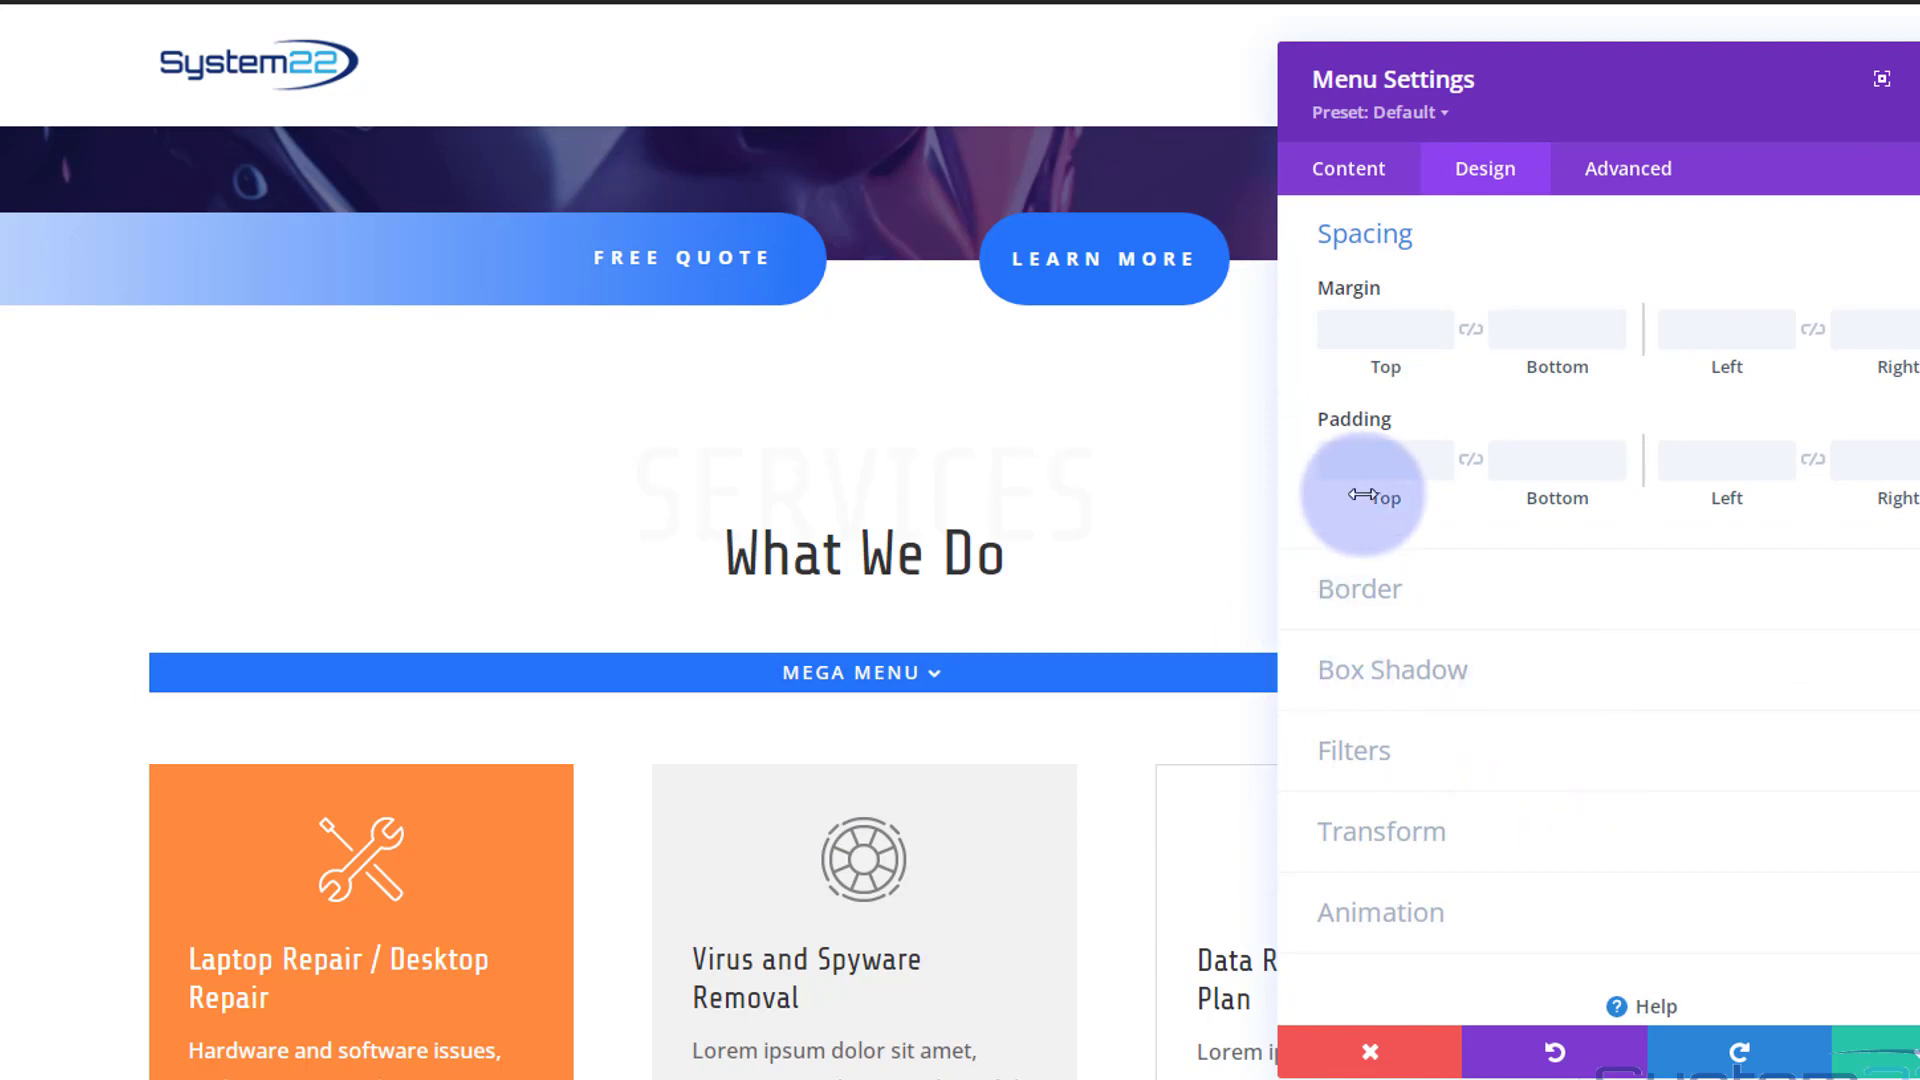
left_click(1360, 461)
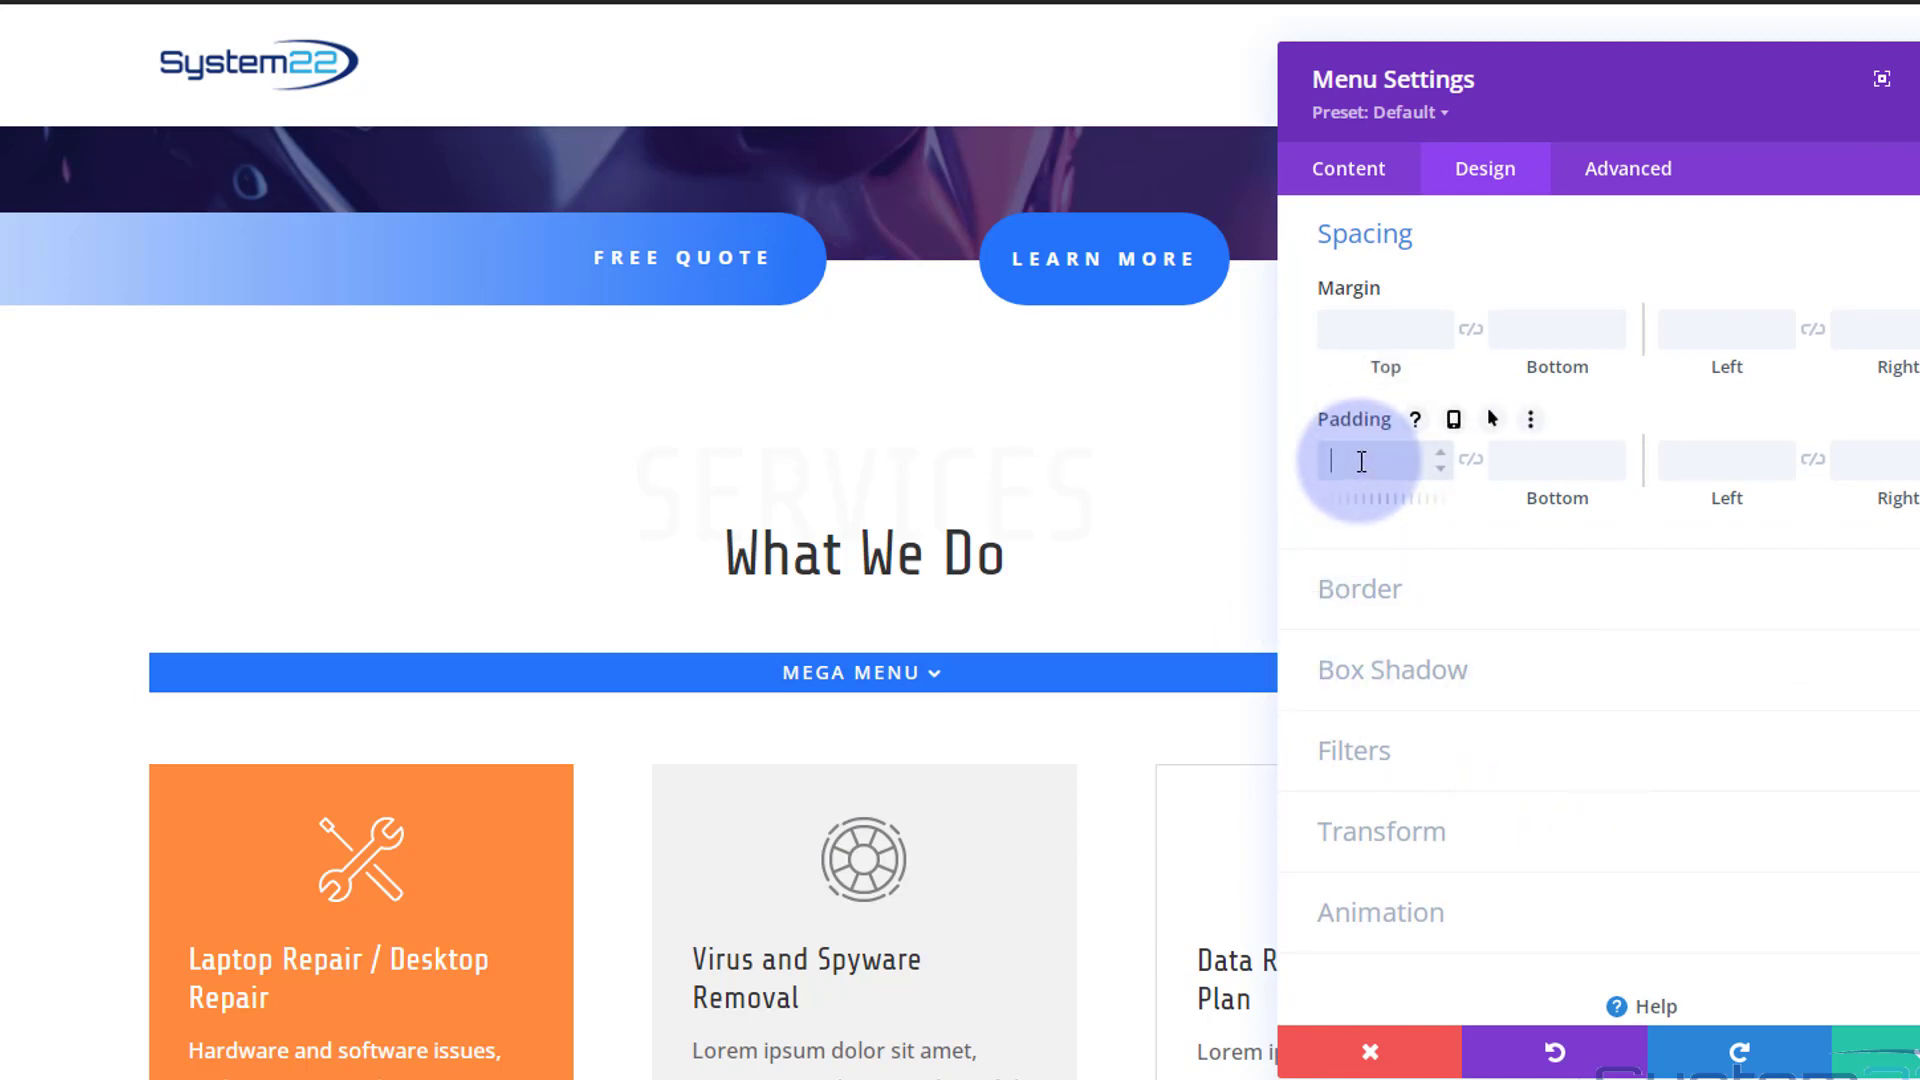
left_click(1470, 461)
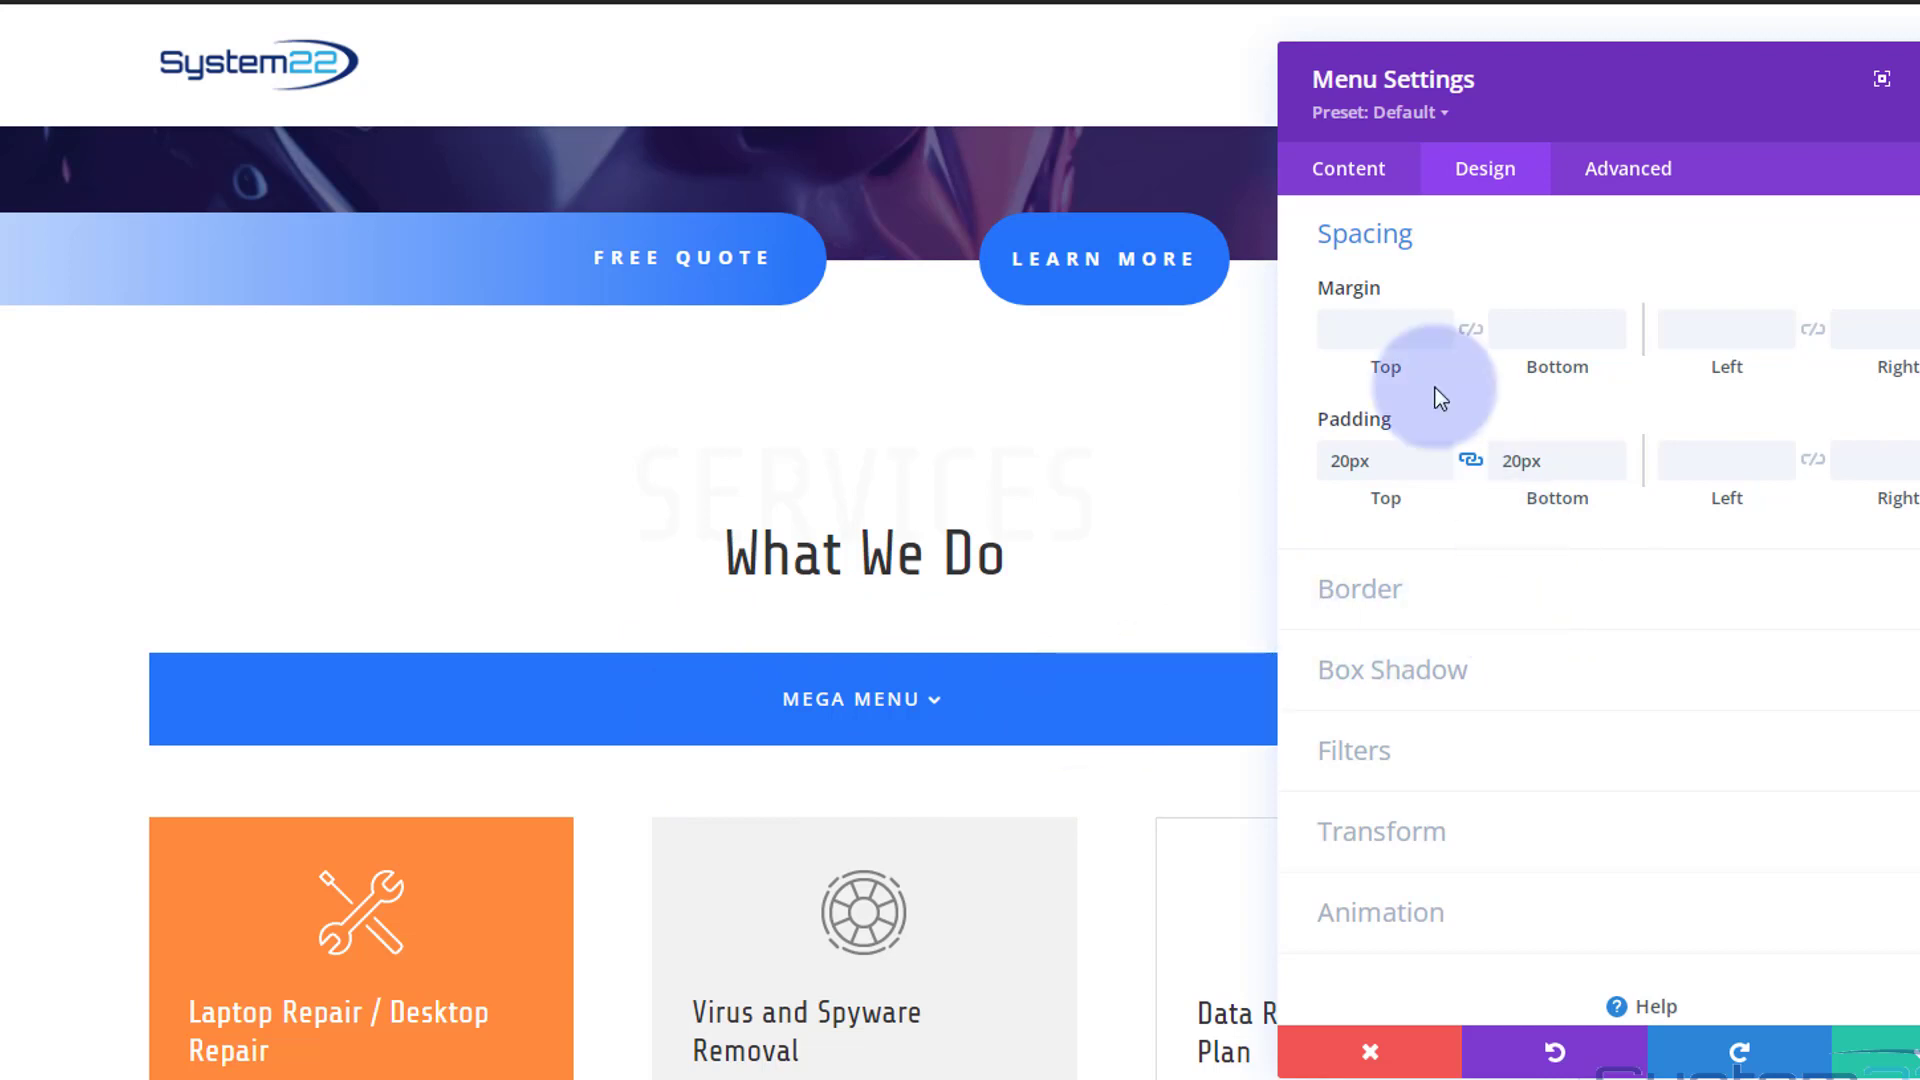
left_click(1414, 238)
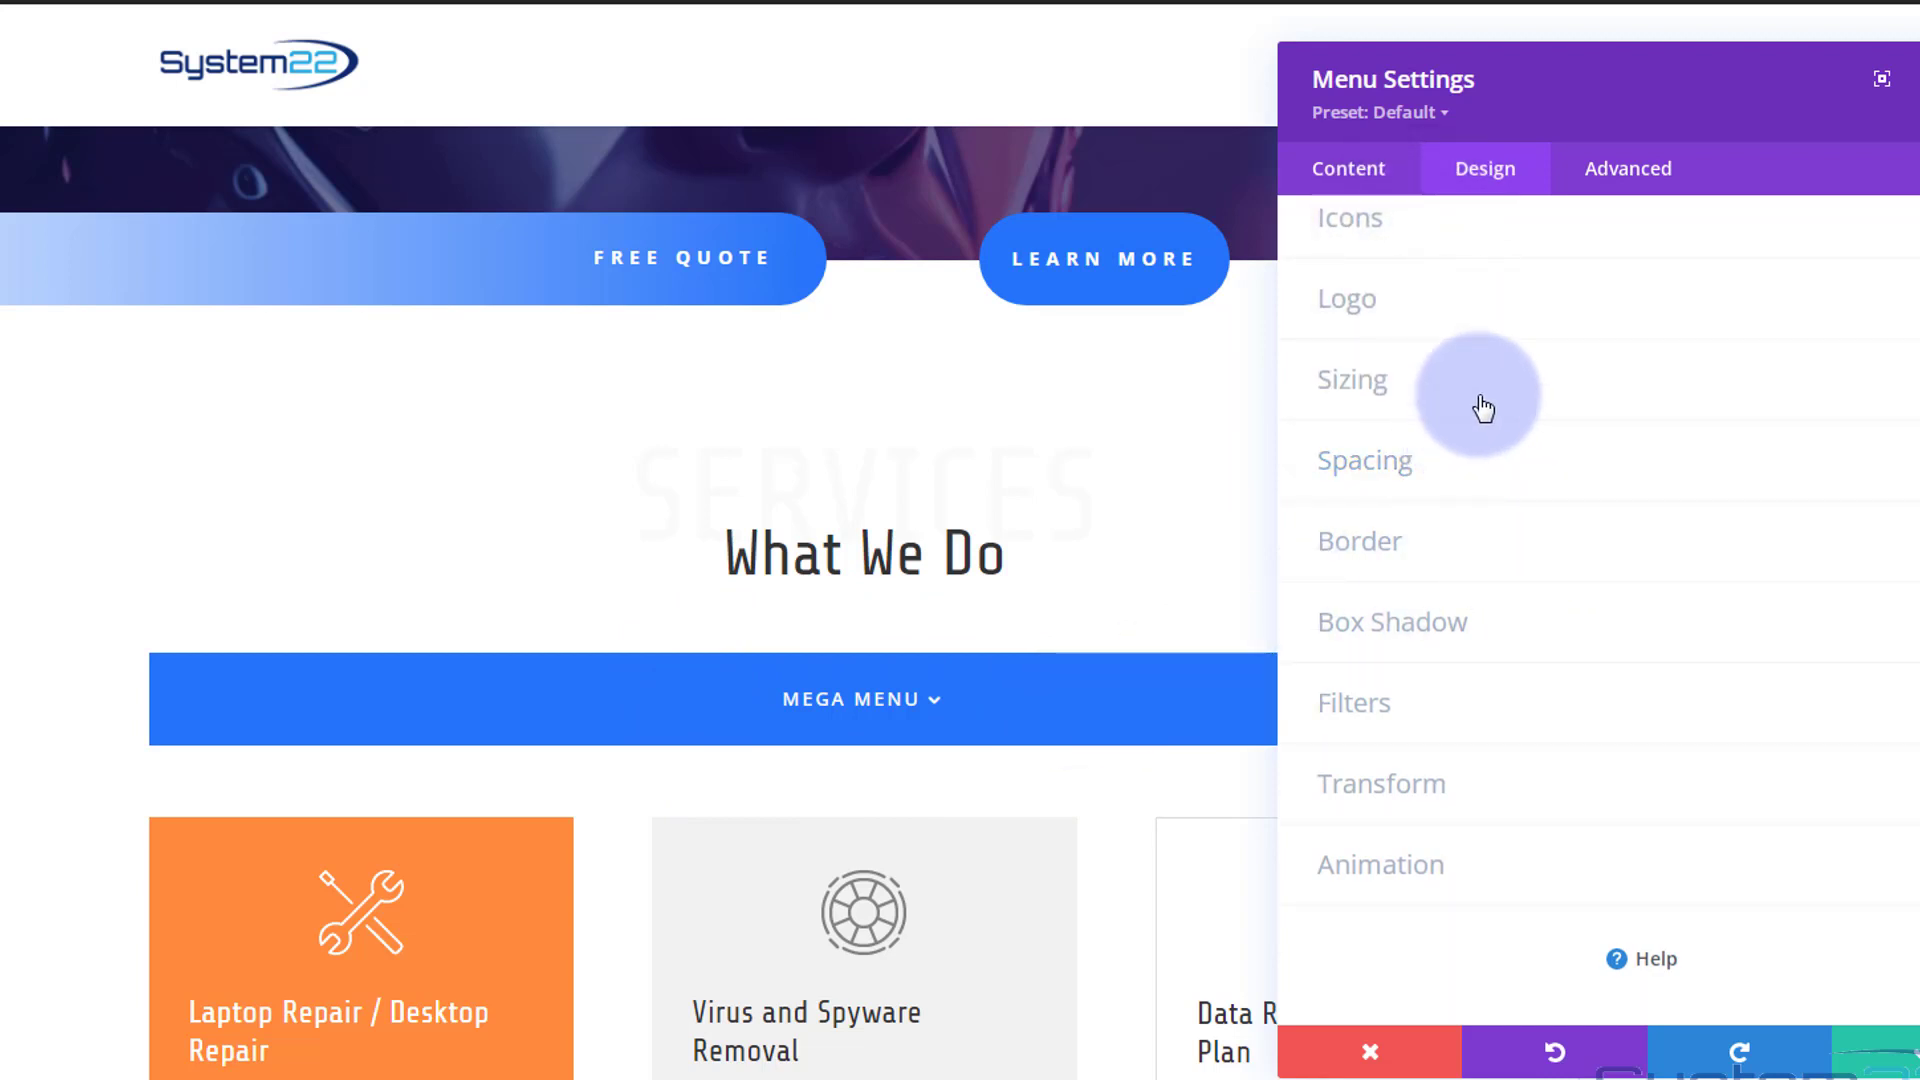
Step: Set the Menu module's width to 200px and its module alignment to centre
left_click(1487, 392)
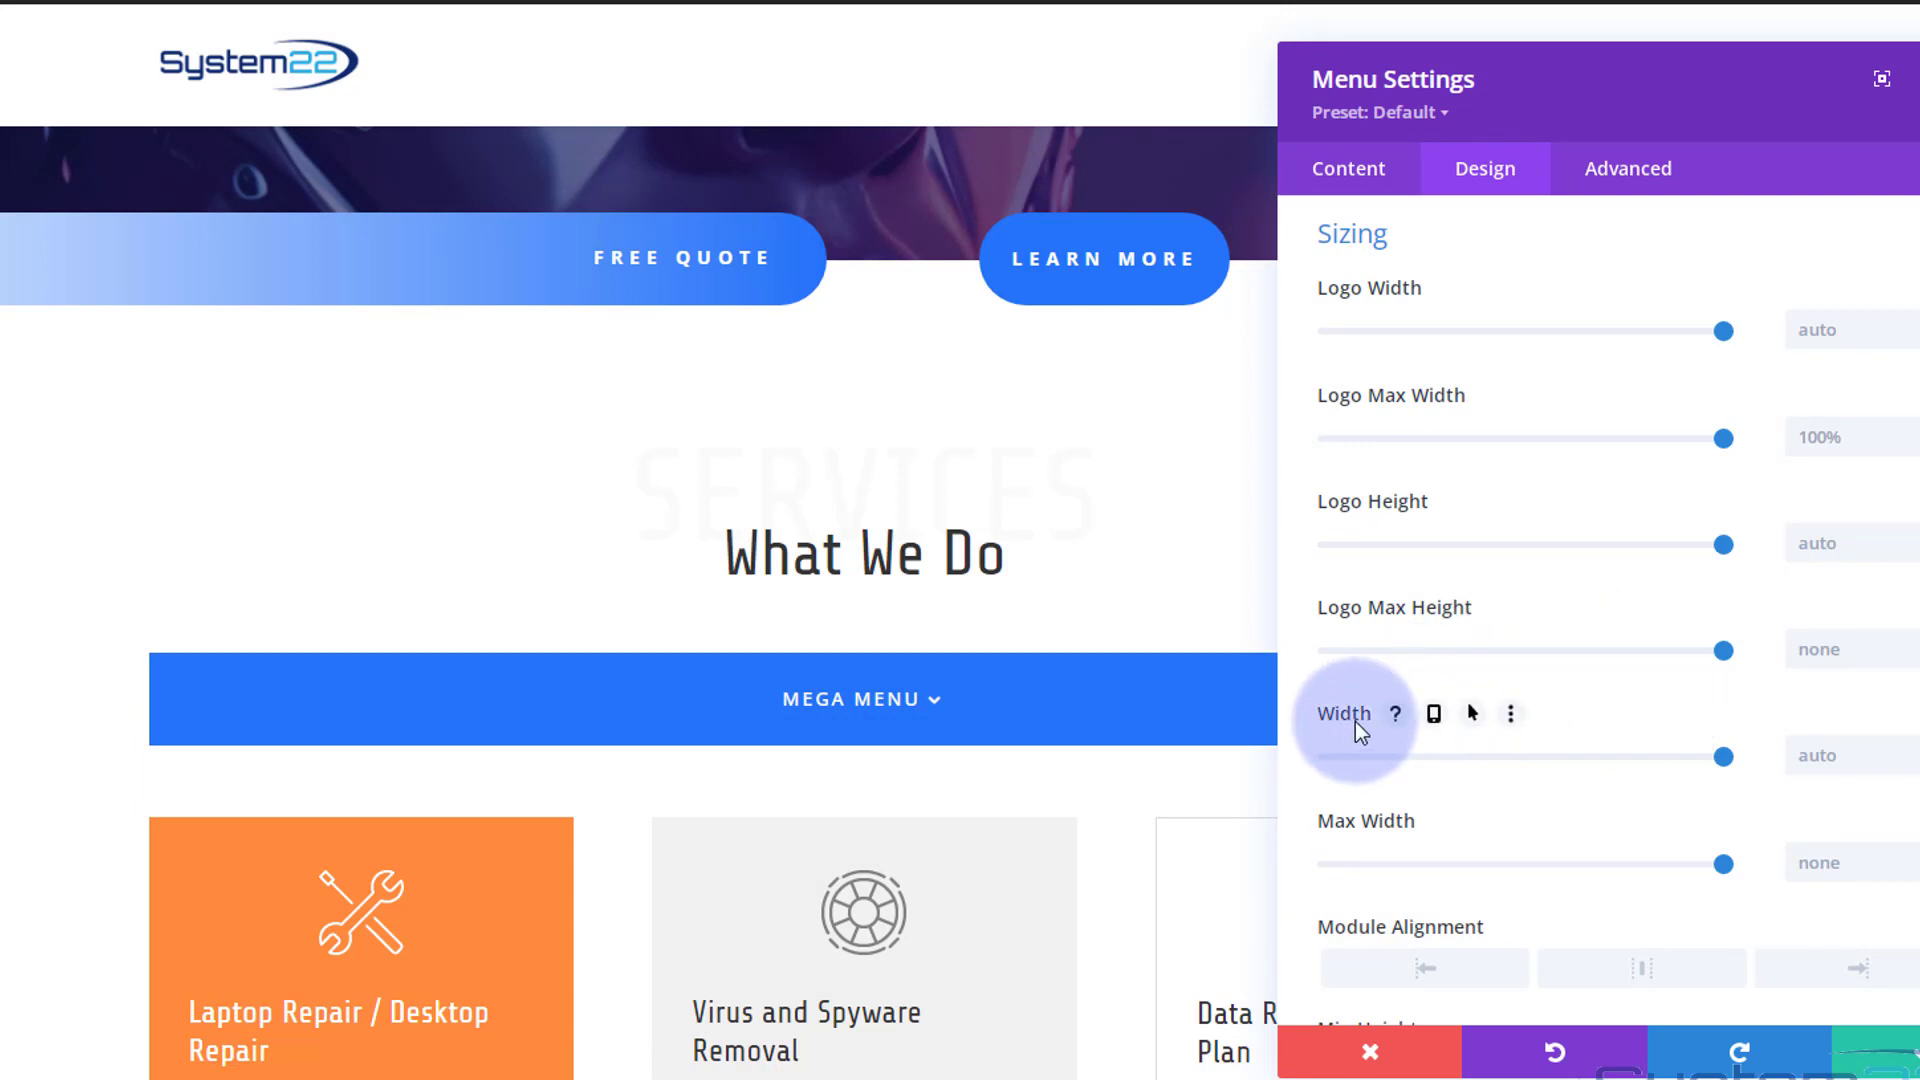
left_click(1805, 751)
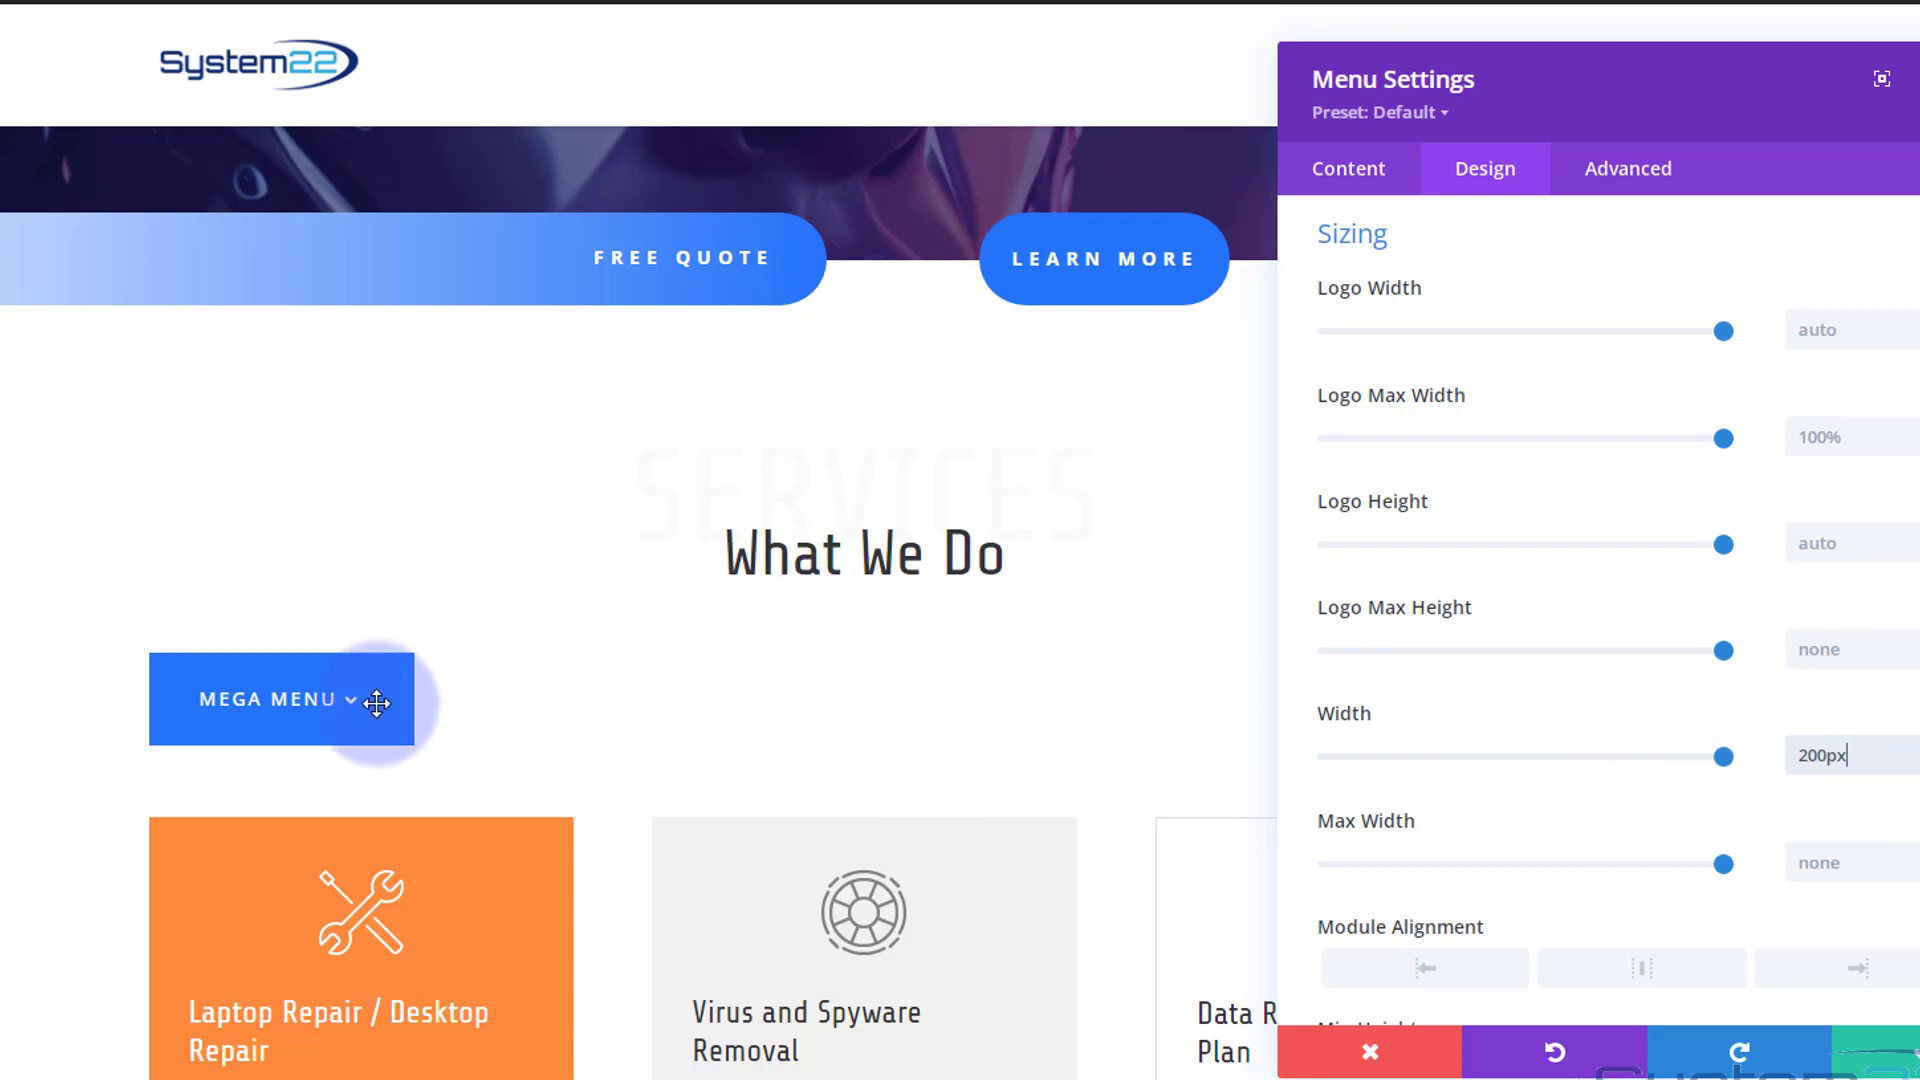
mouse_move(377, 698)
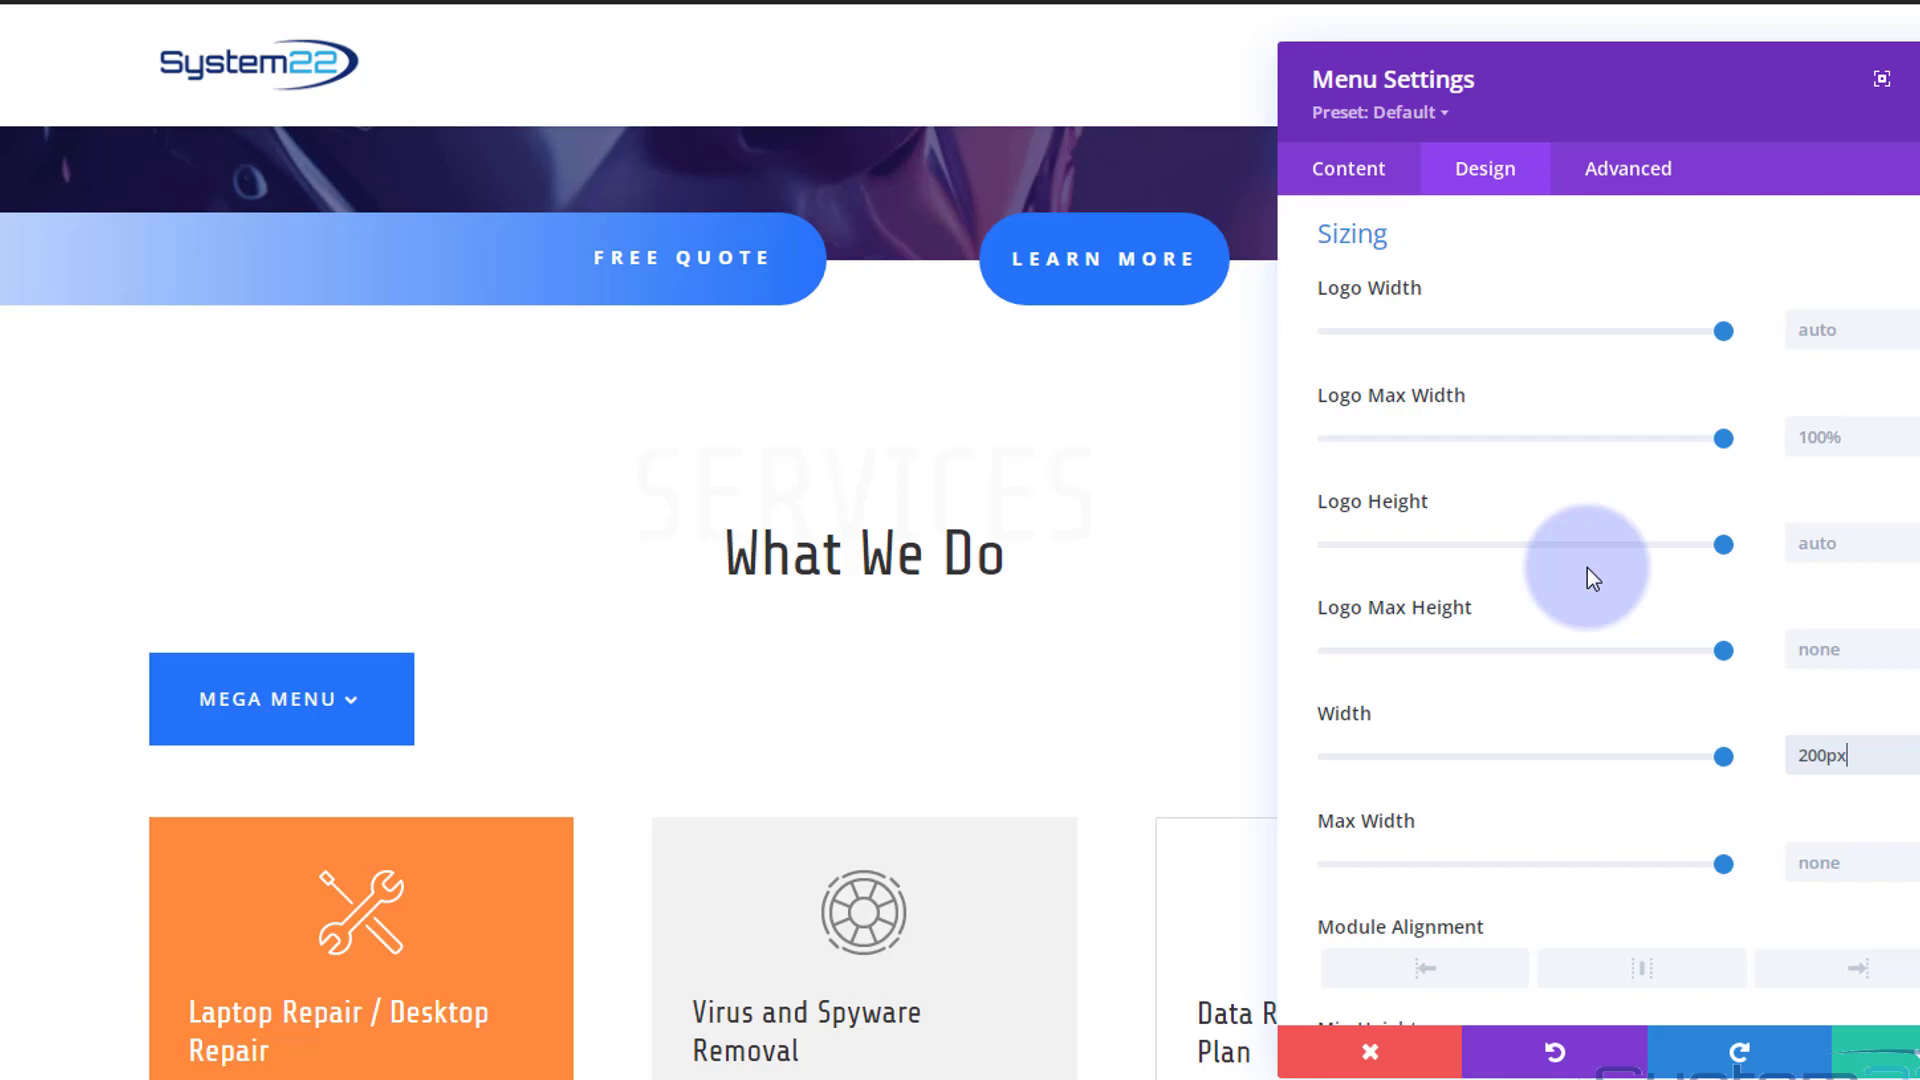
left_click(1640, 968)
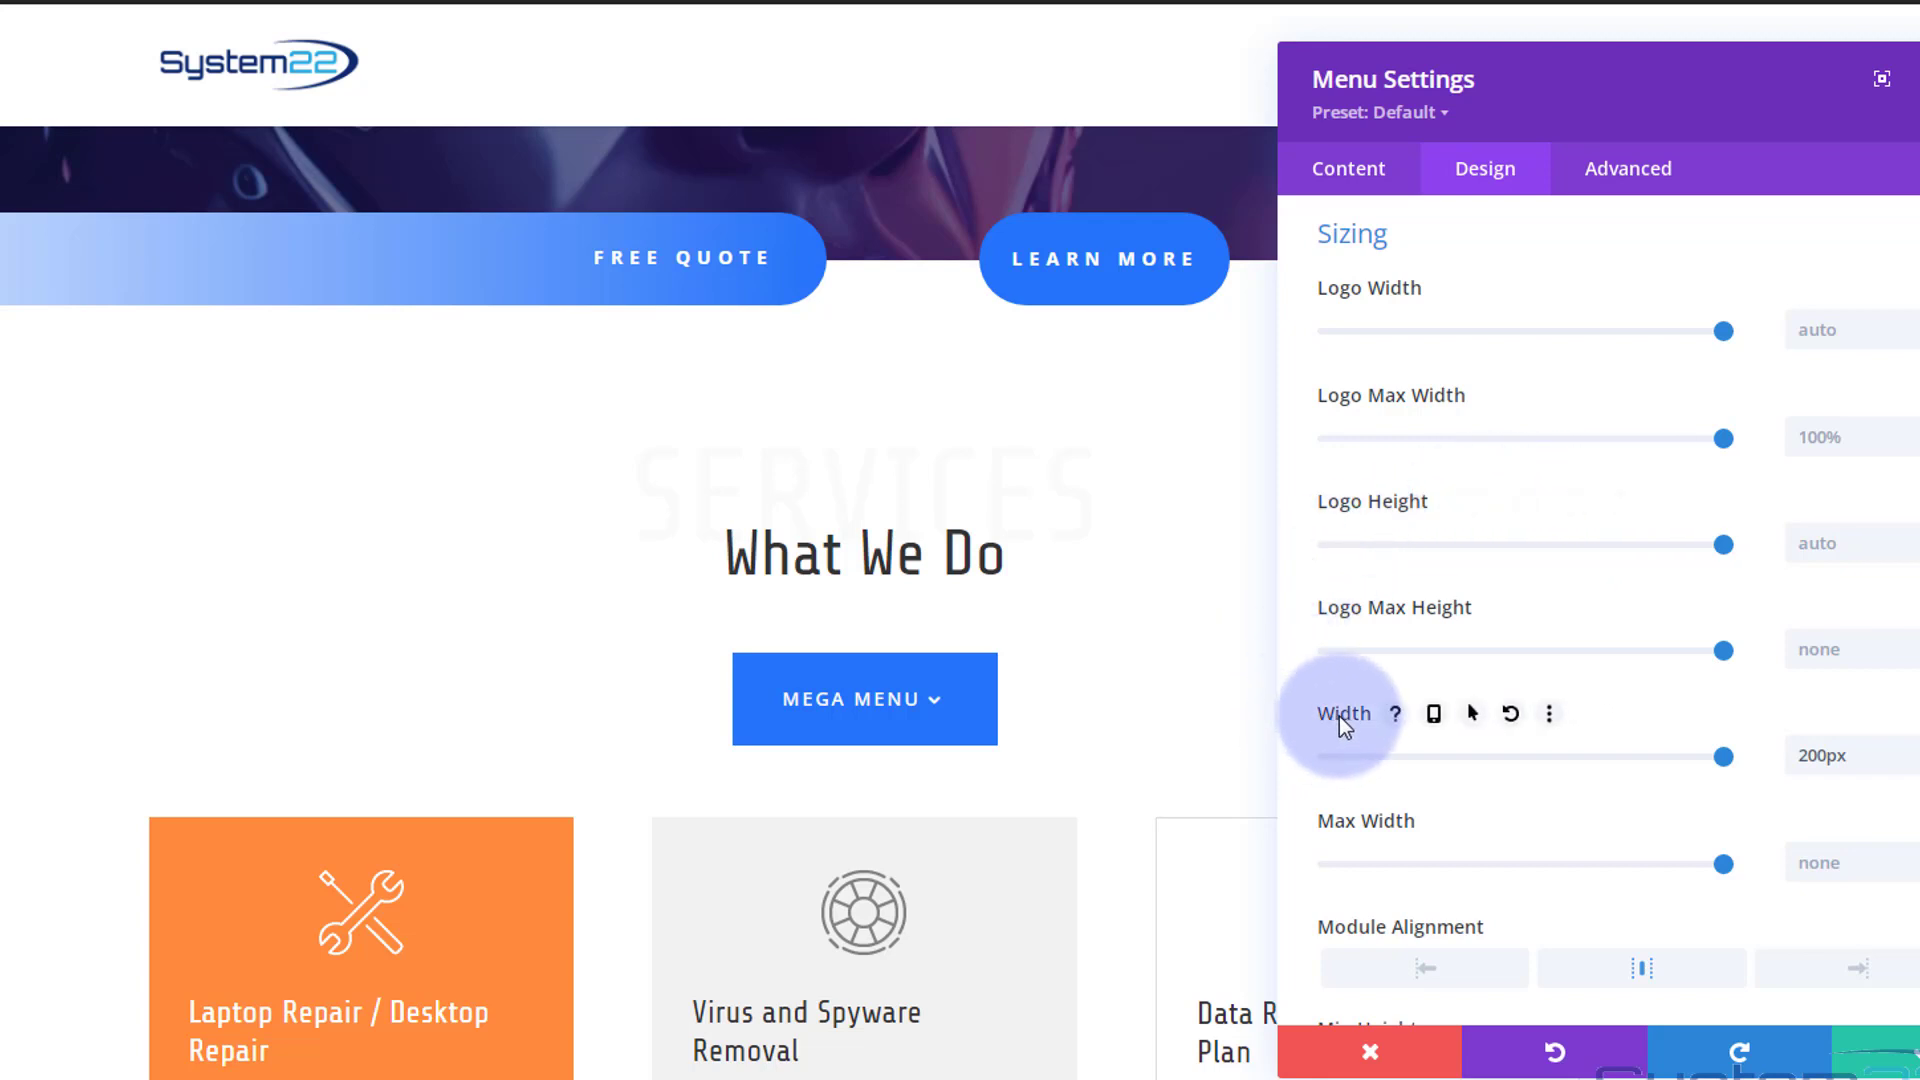
Step: Set the Menu module's hover width to 100%, keeping the desktop width at 200px
left_click(1475, 715)
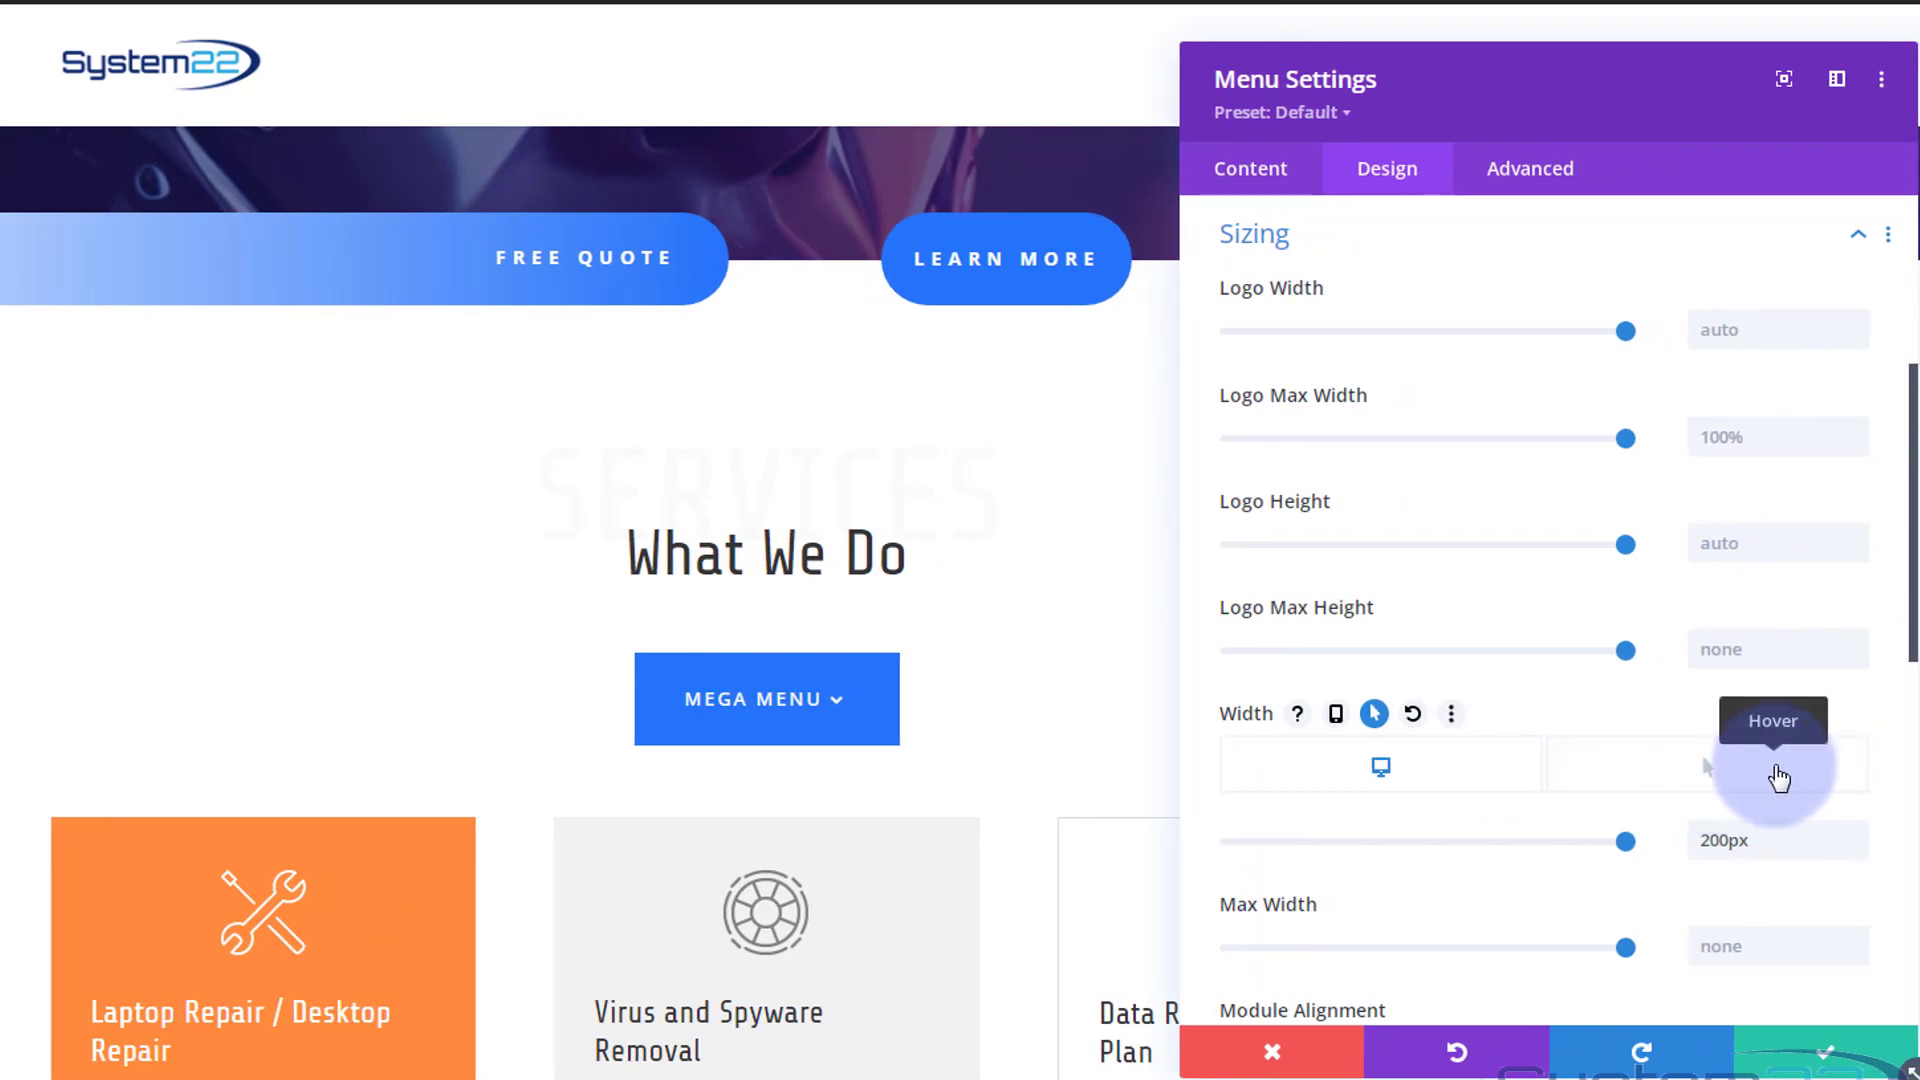
left_click(1717, 775)
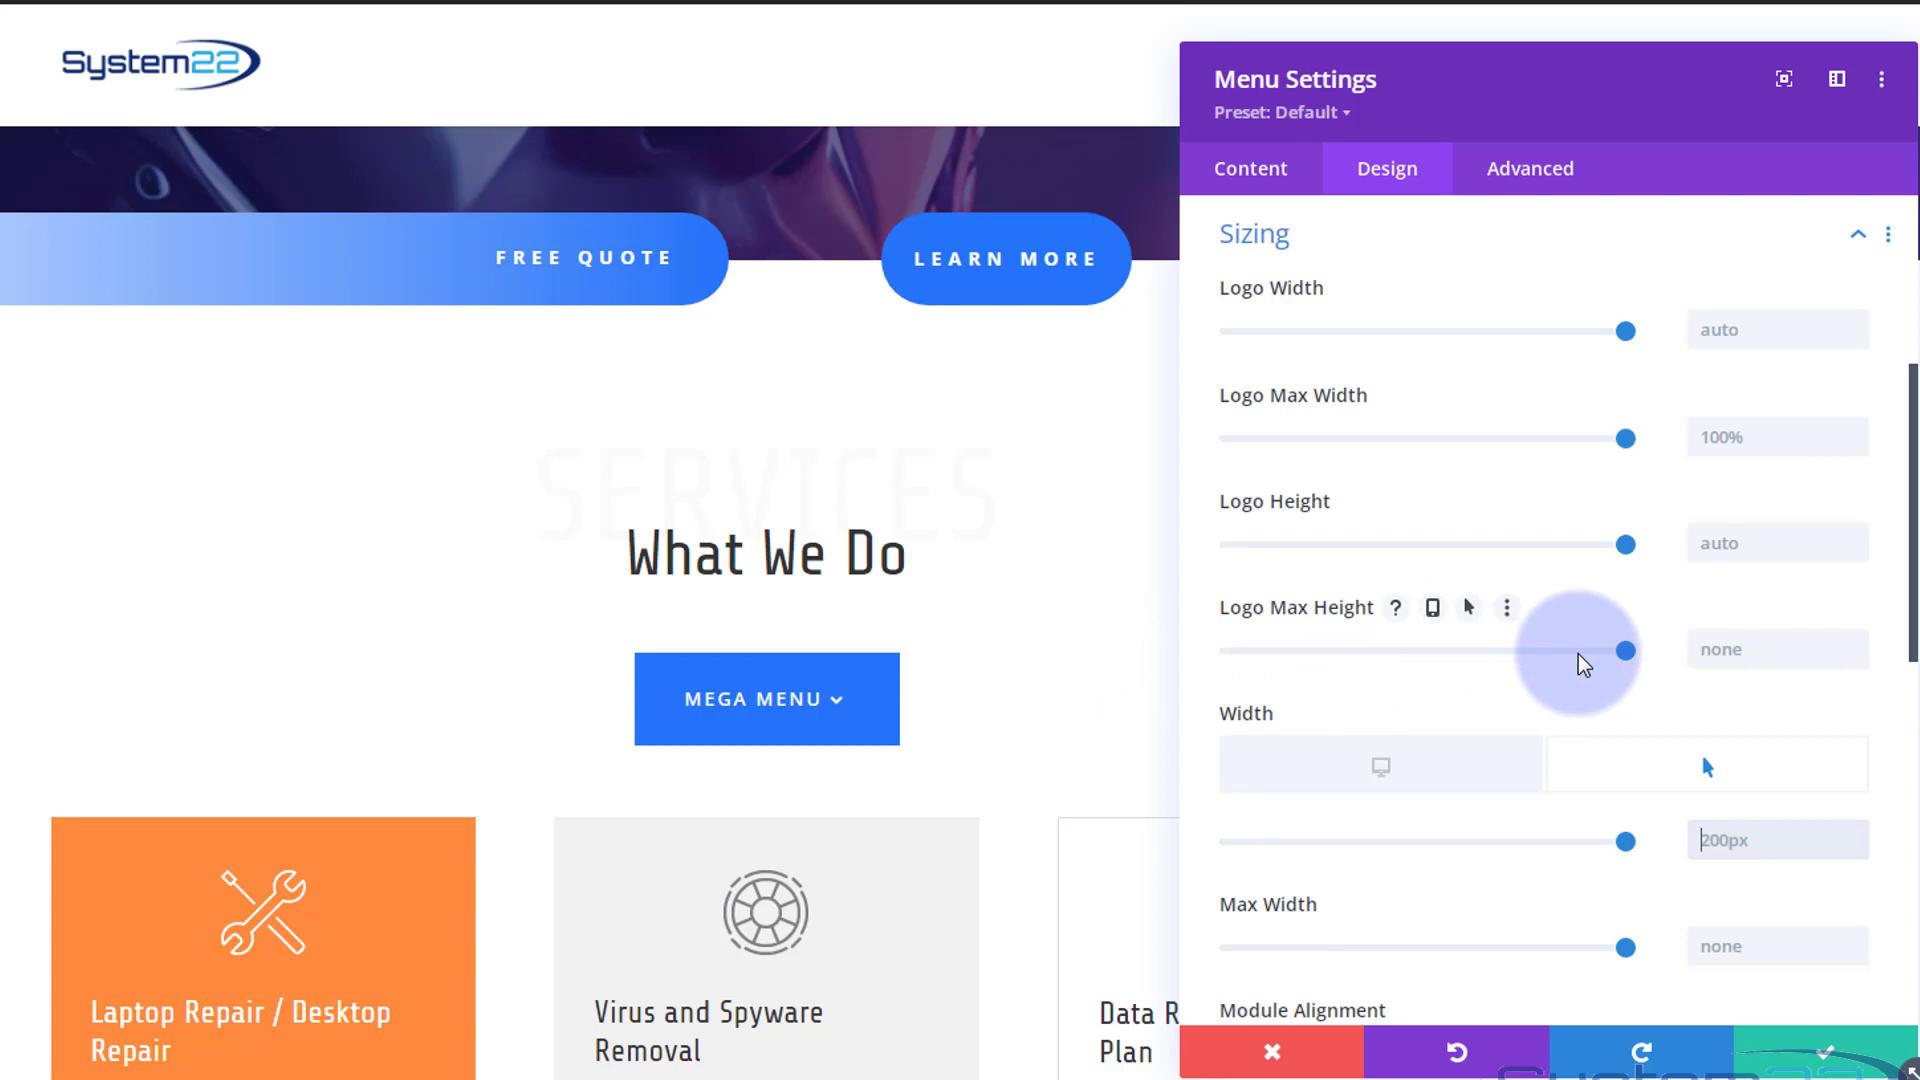
left_click(1735, 845)
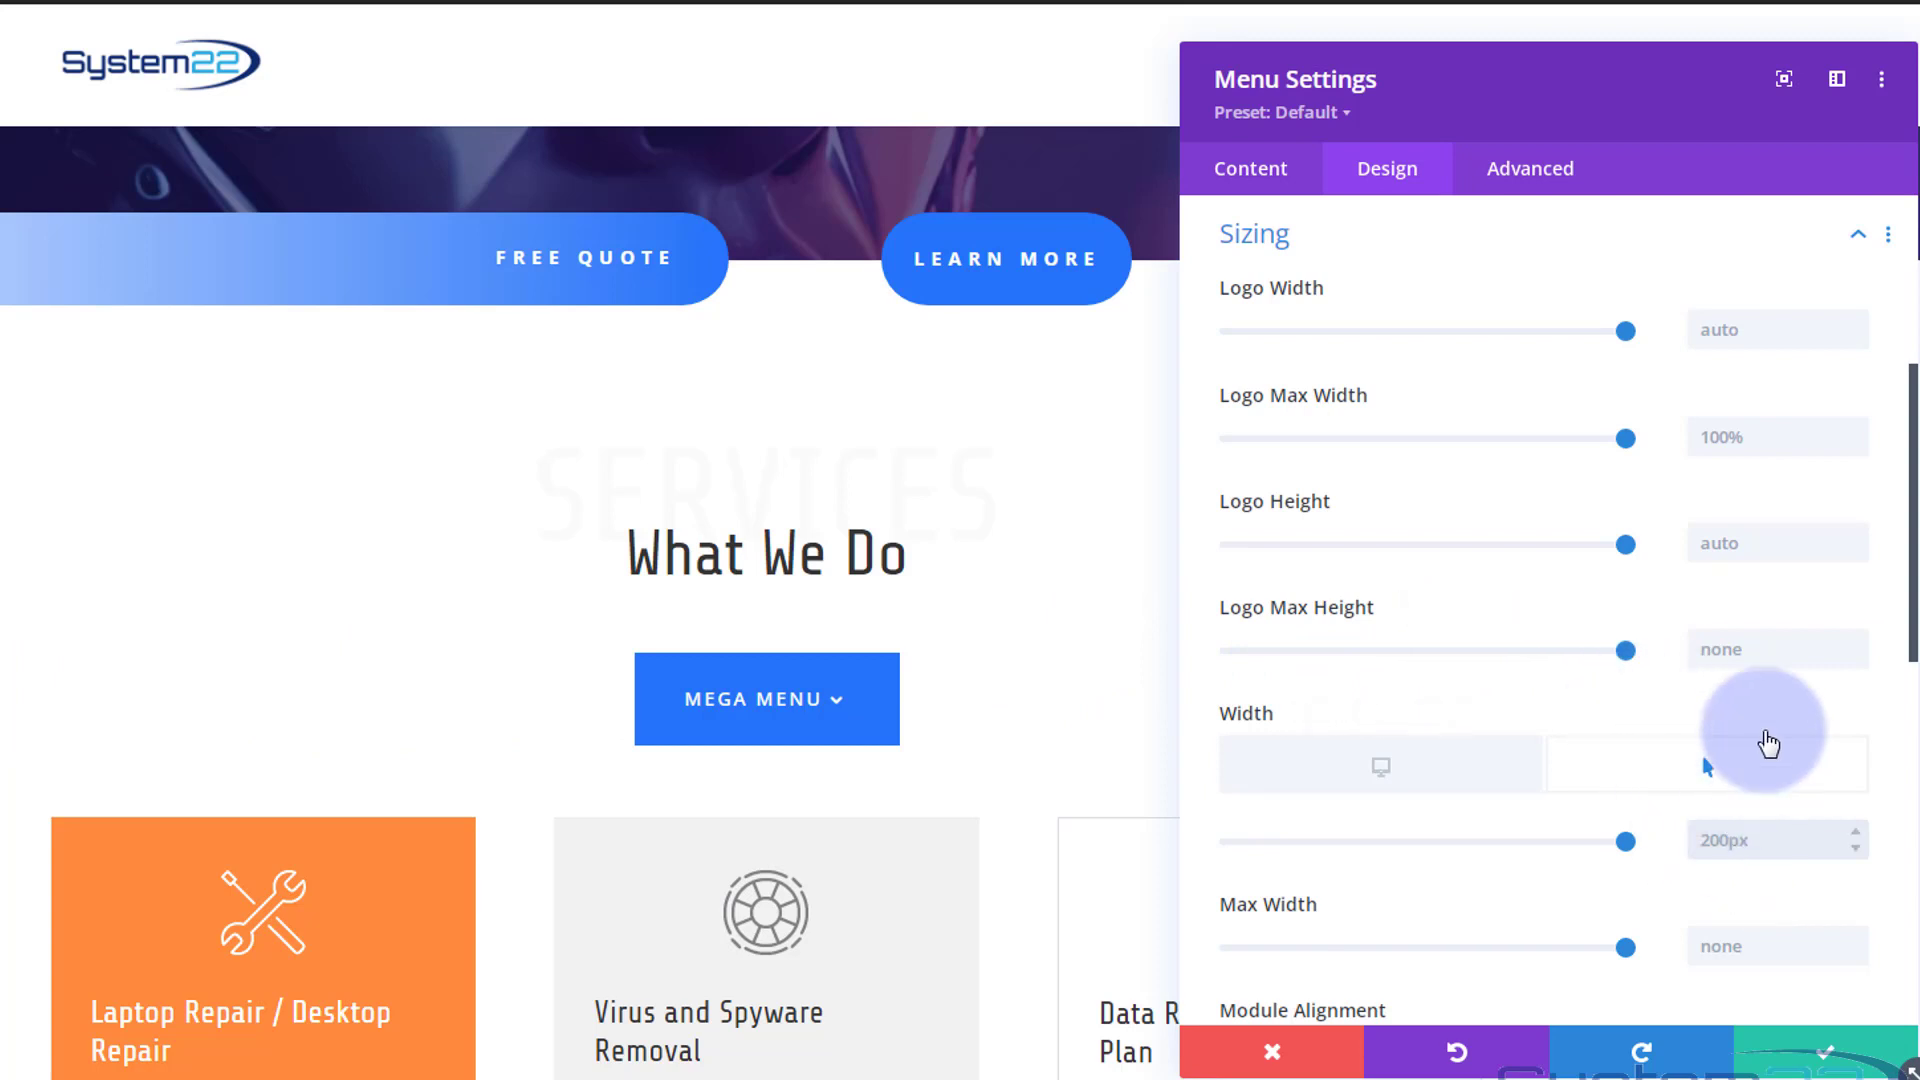
type("100")
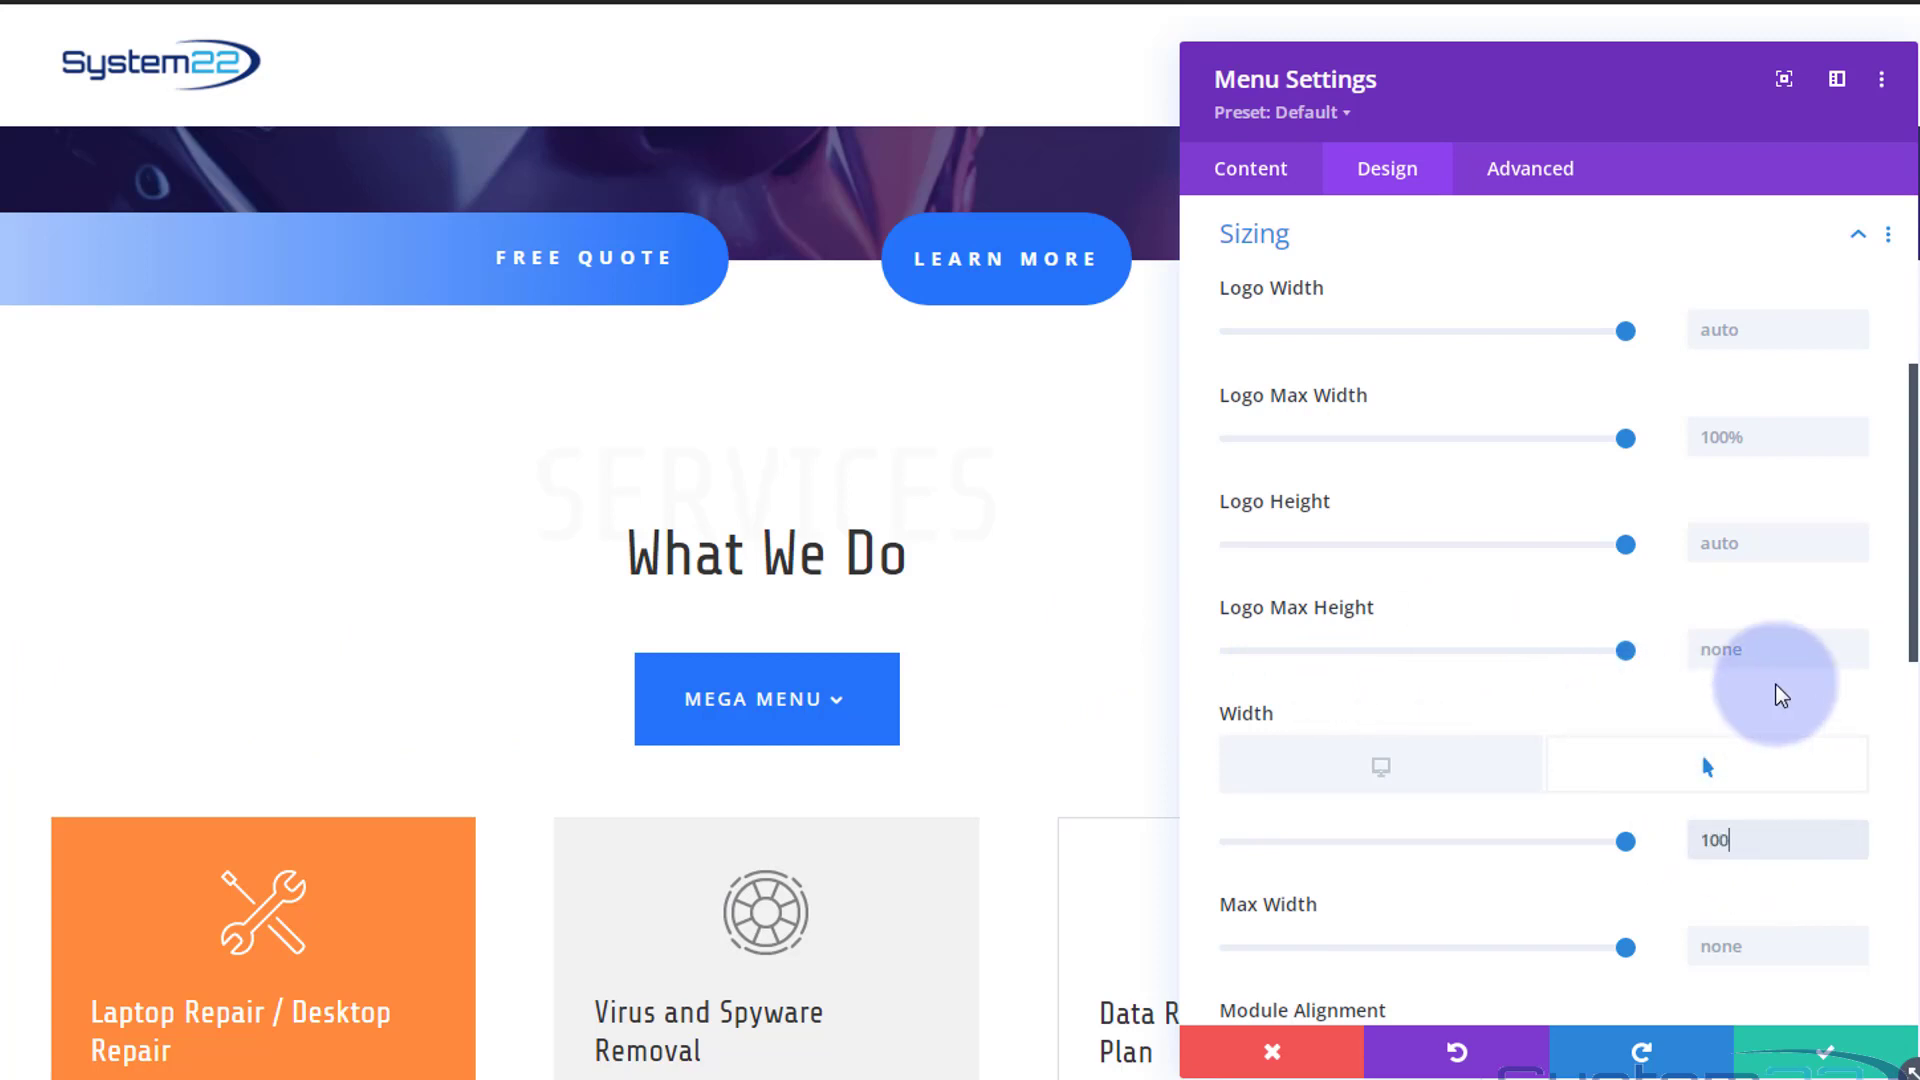
type("px%")
key("BackSpace")
key("BackSpace")
key("BackSpace")
type("%")
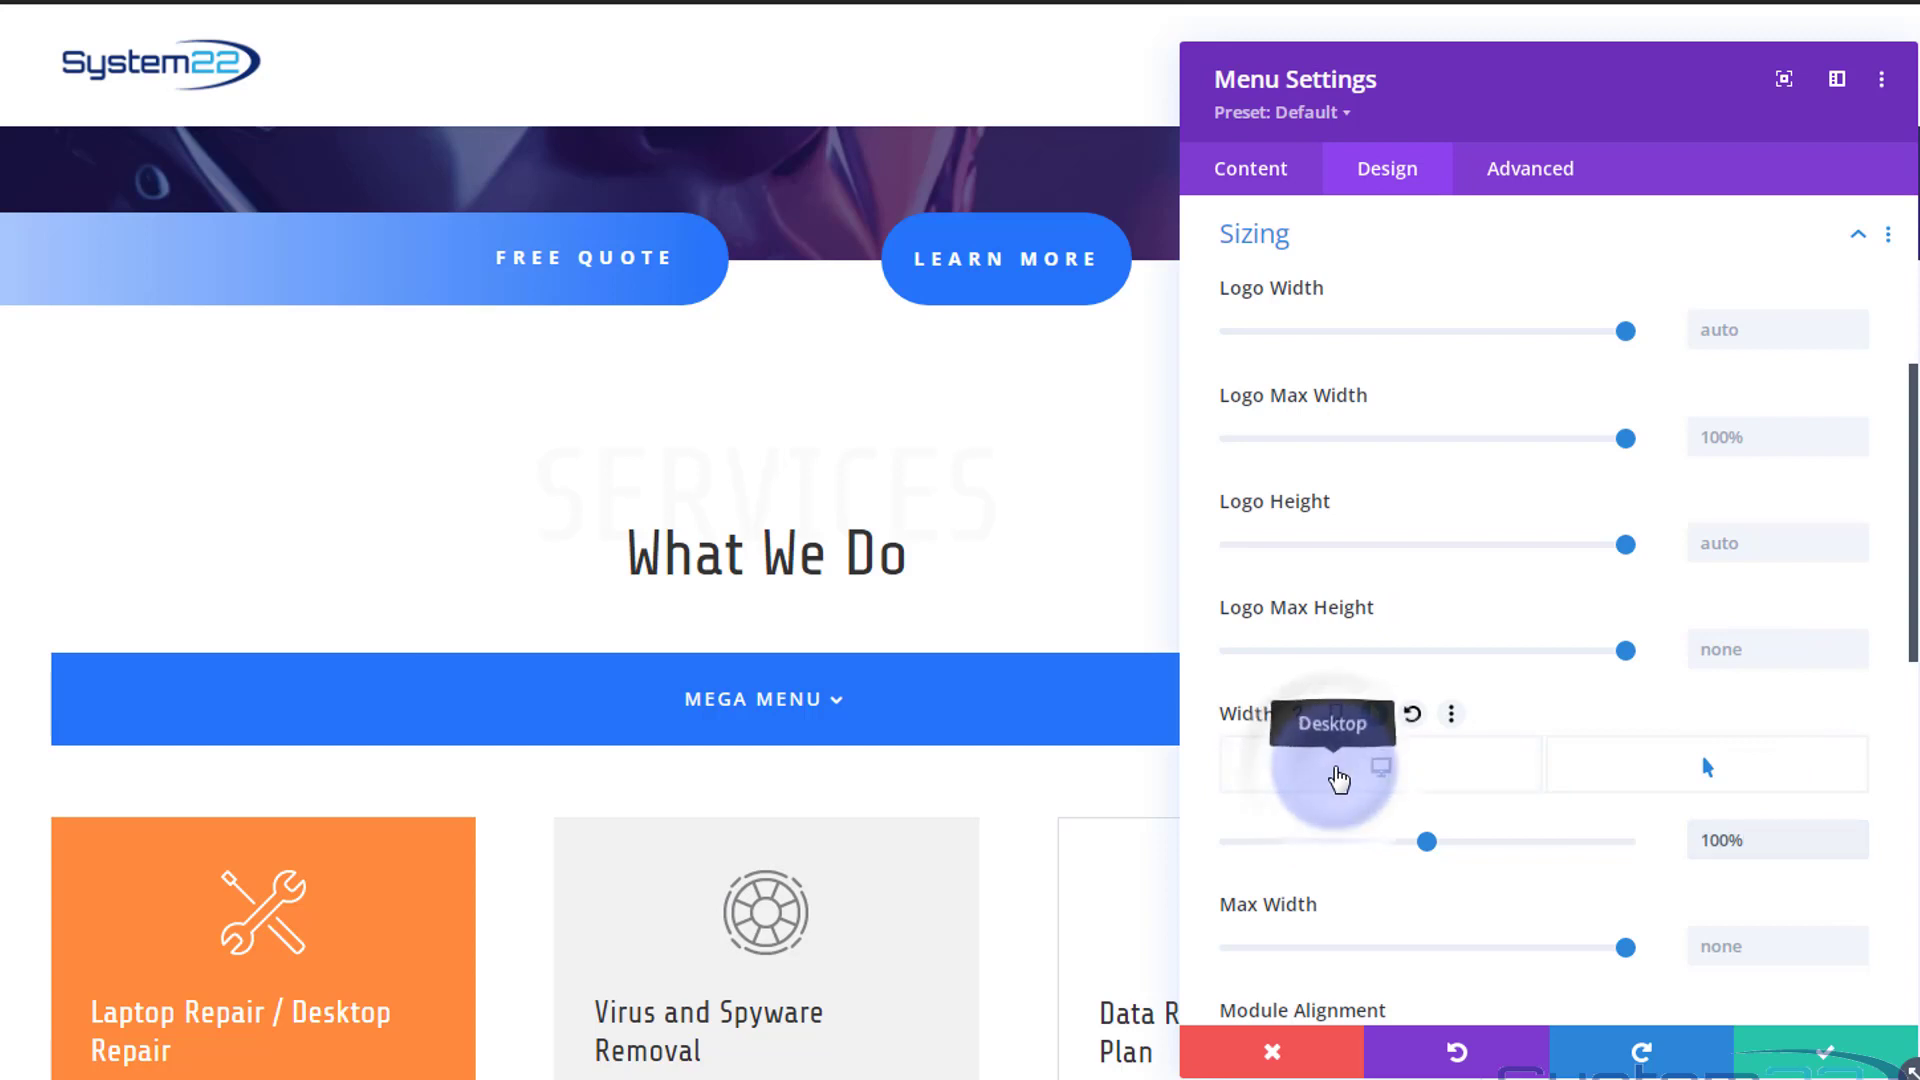
left_click(1338, 777)
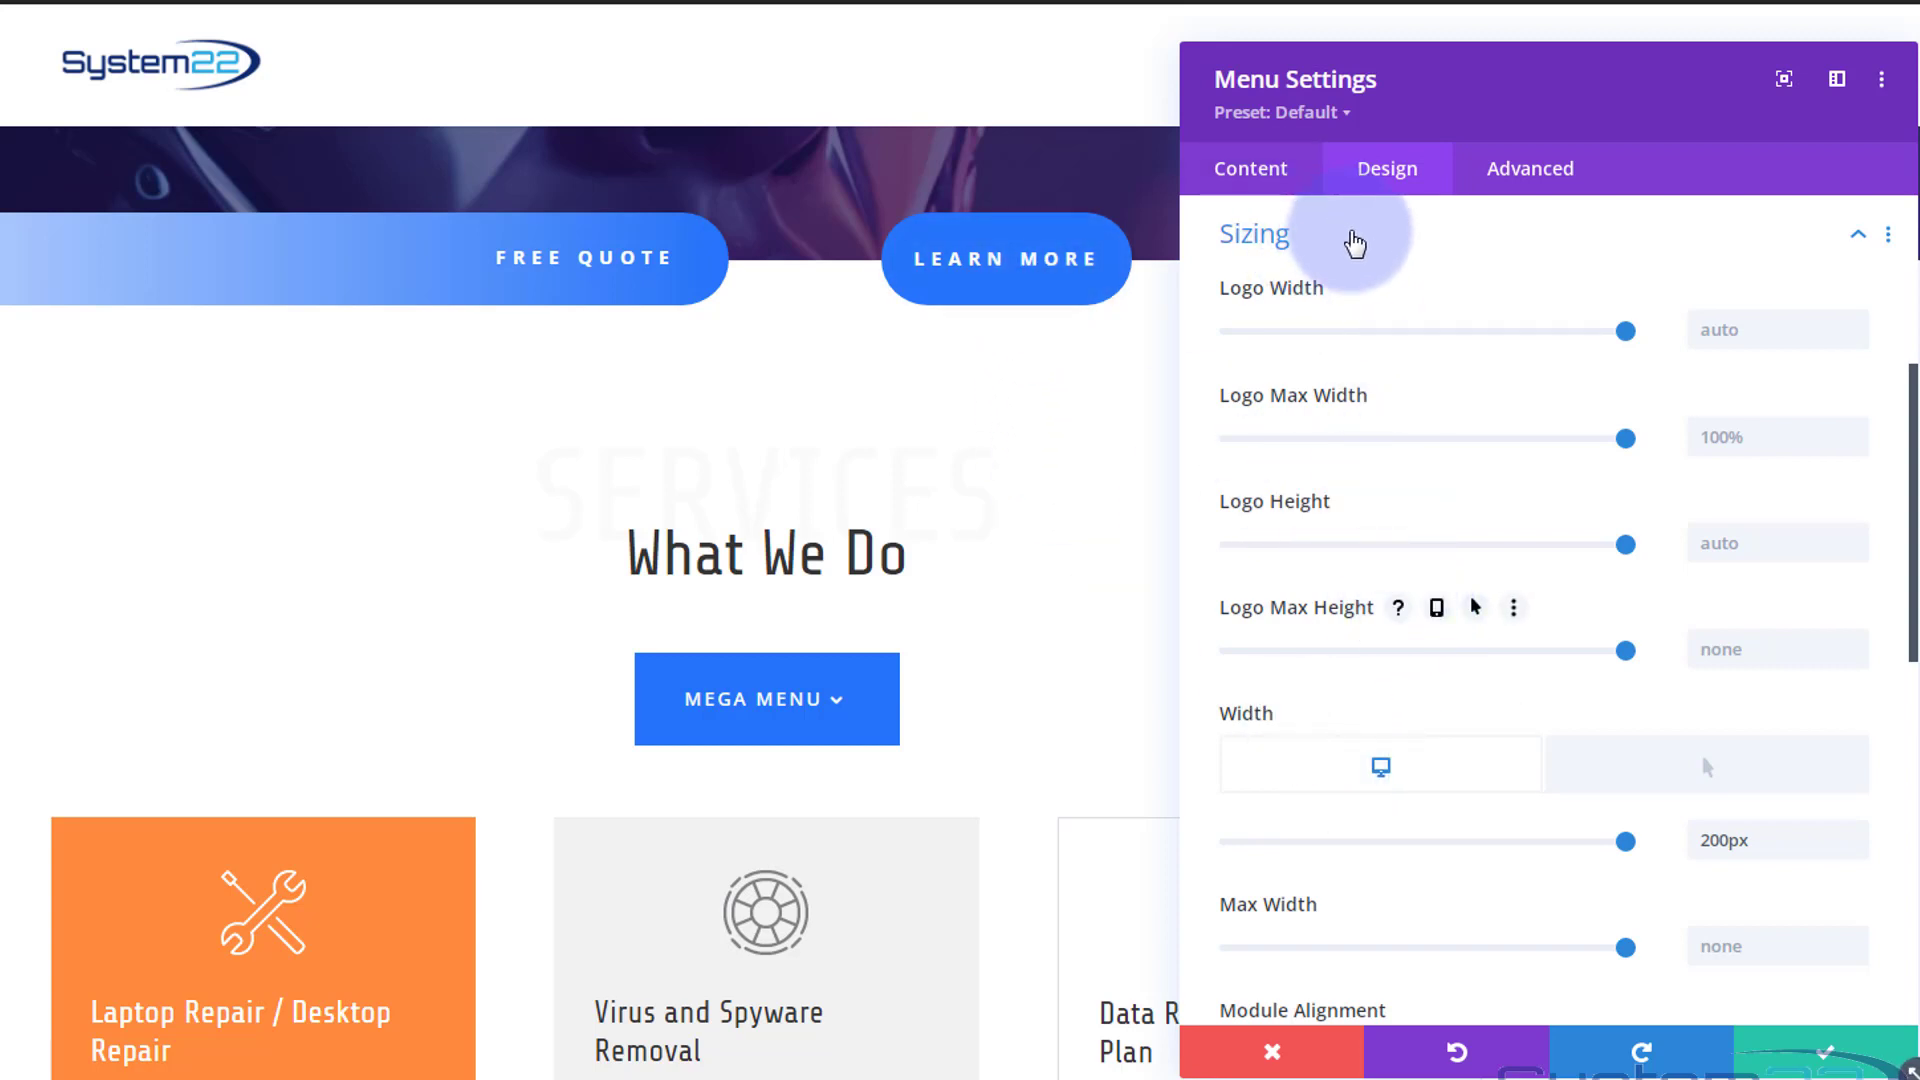
Step: Round all four corners of the Menu module to 50px in the Border settings
left_click(1355, 240)
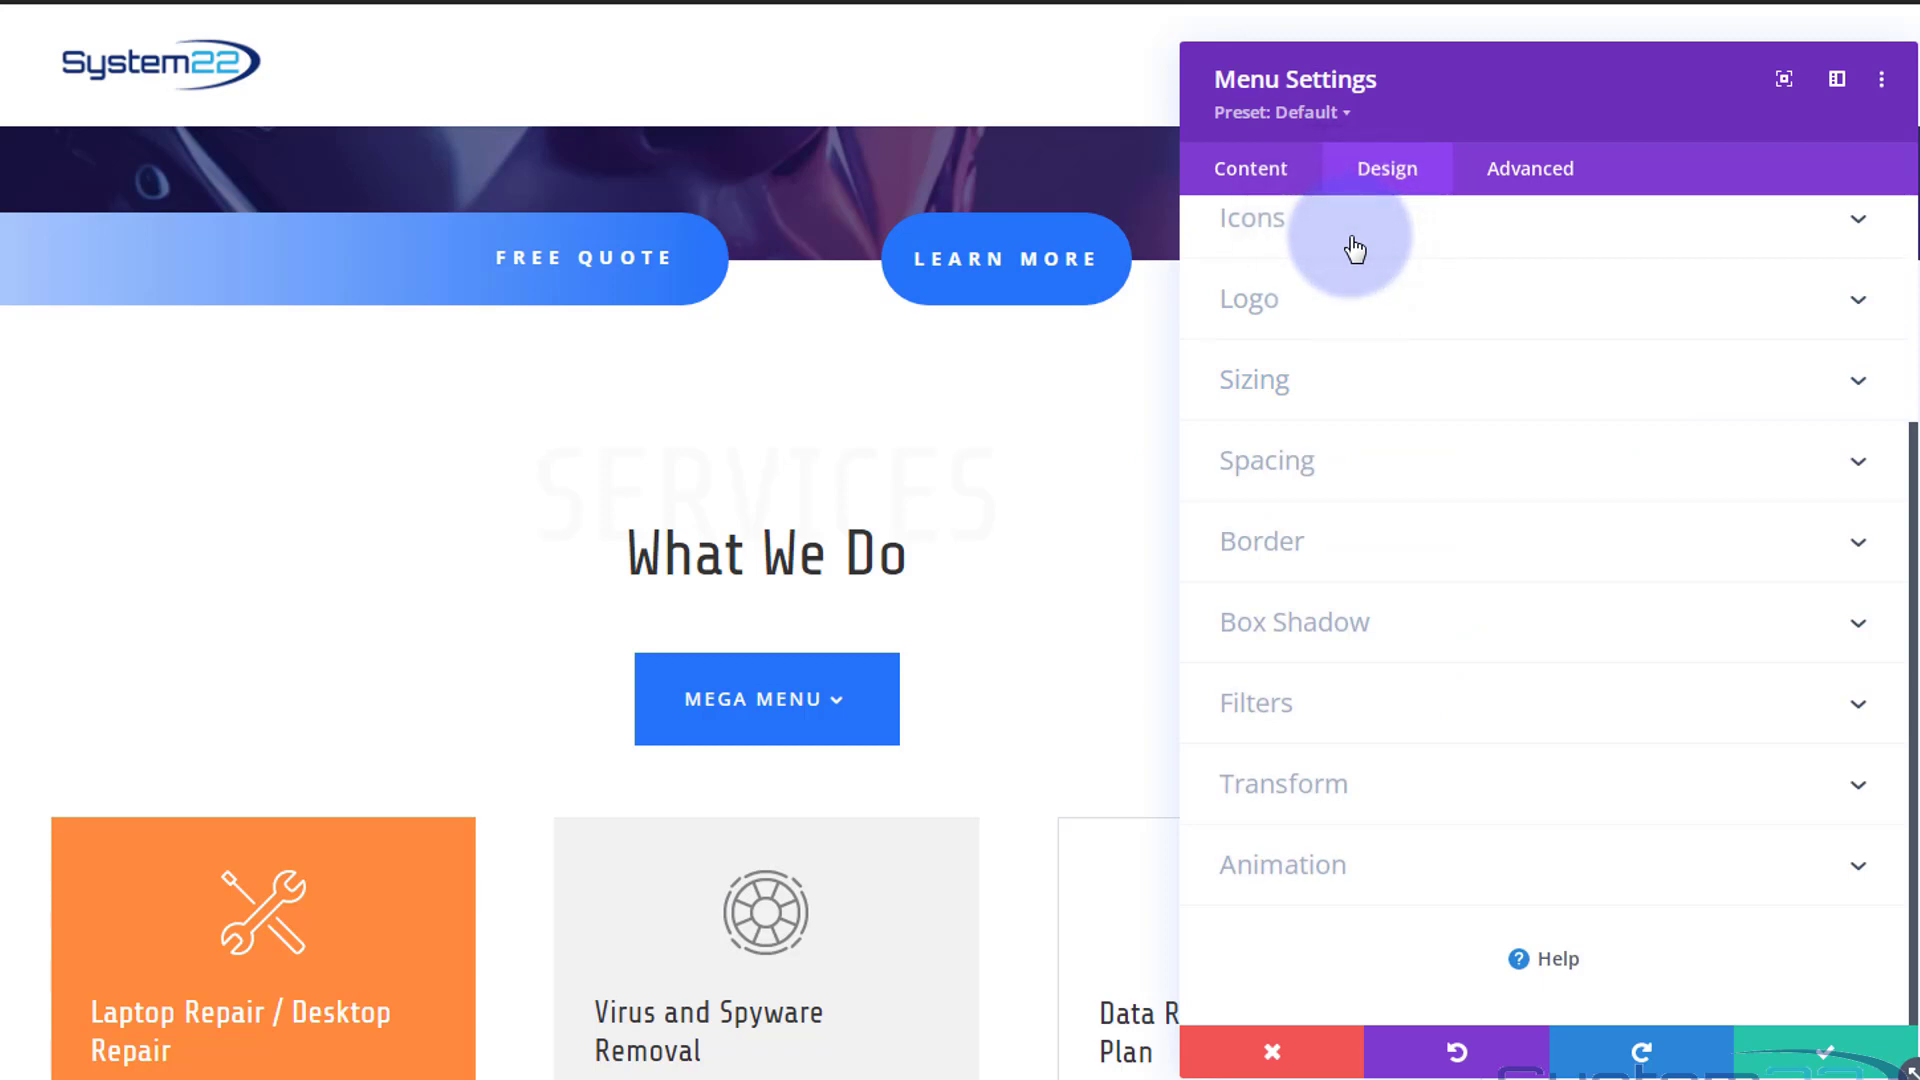
left_click(1405, 541)
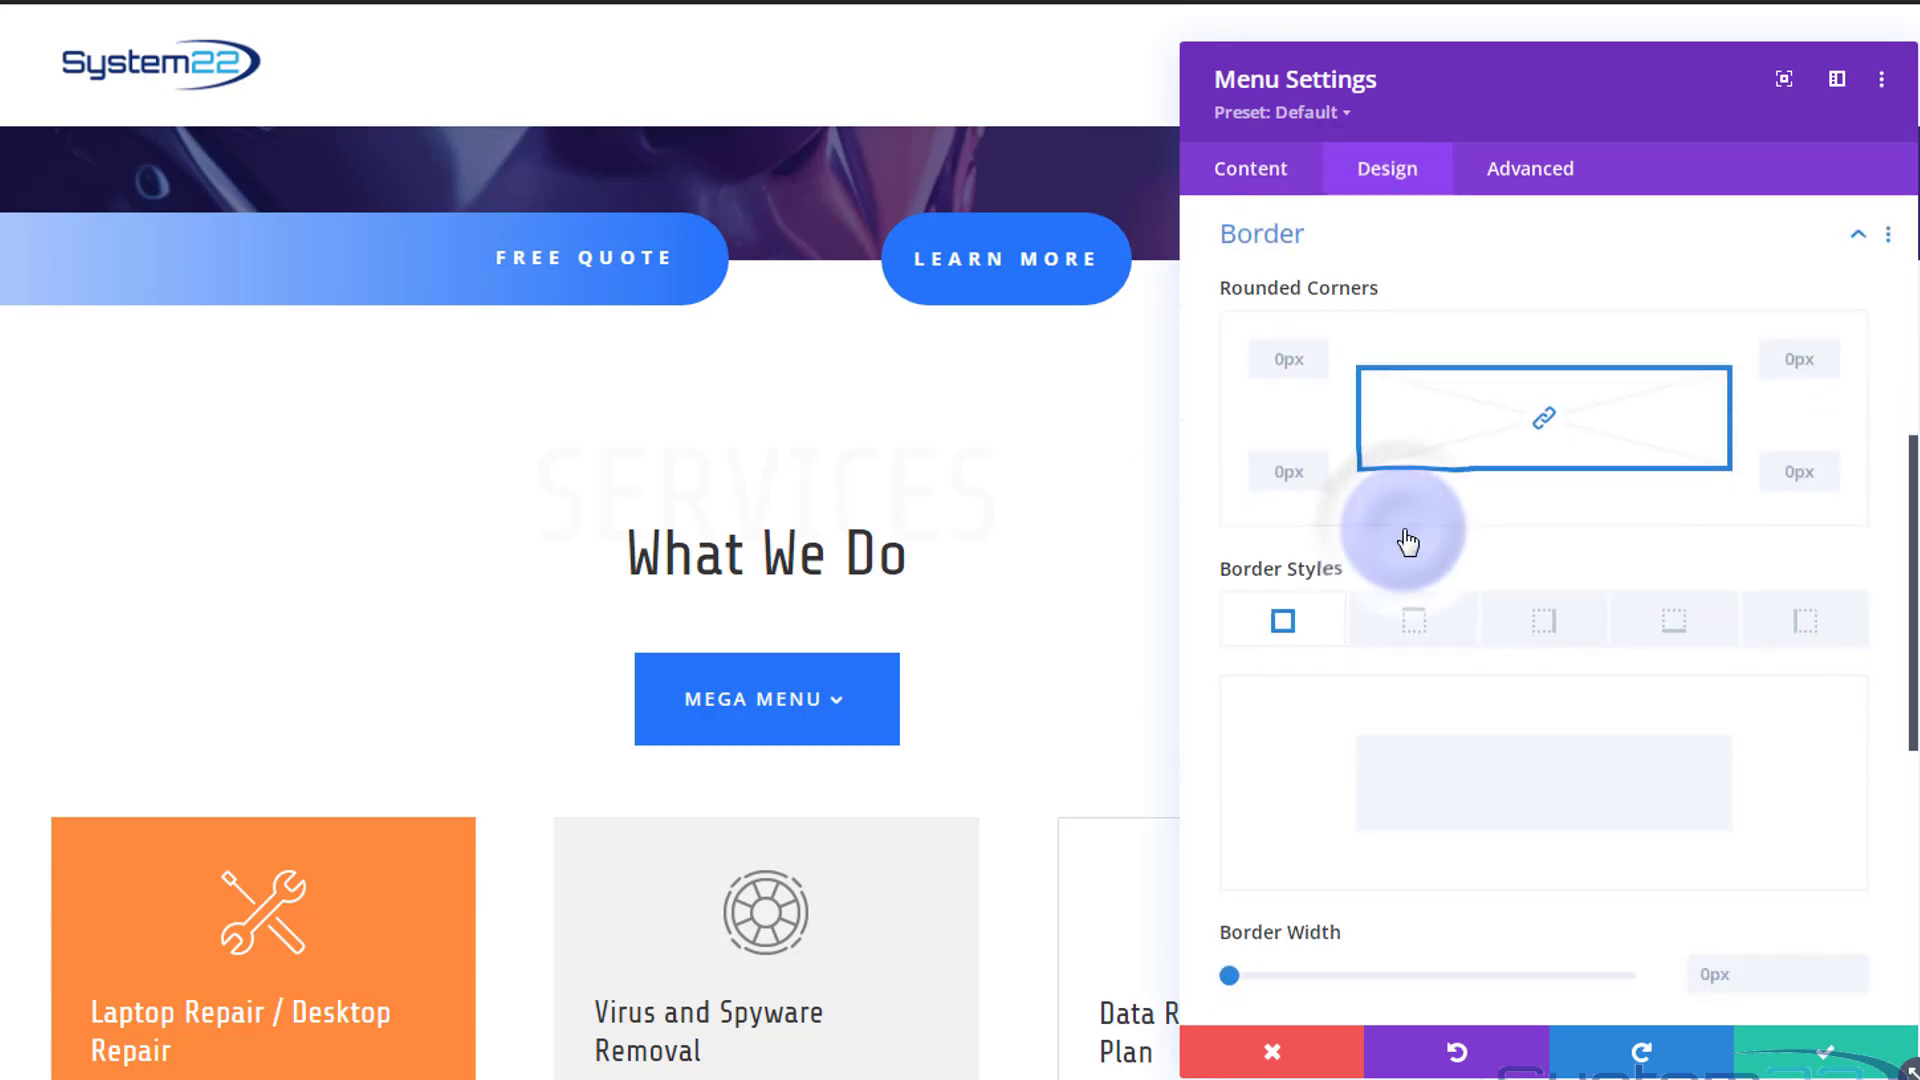
left_click(1287, 358)
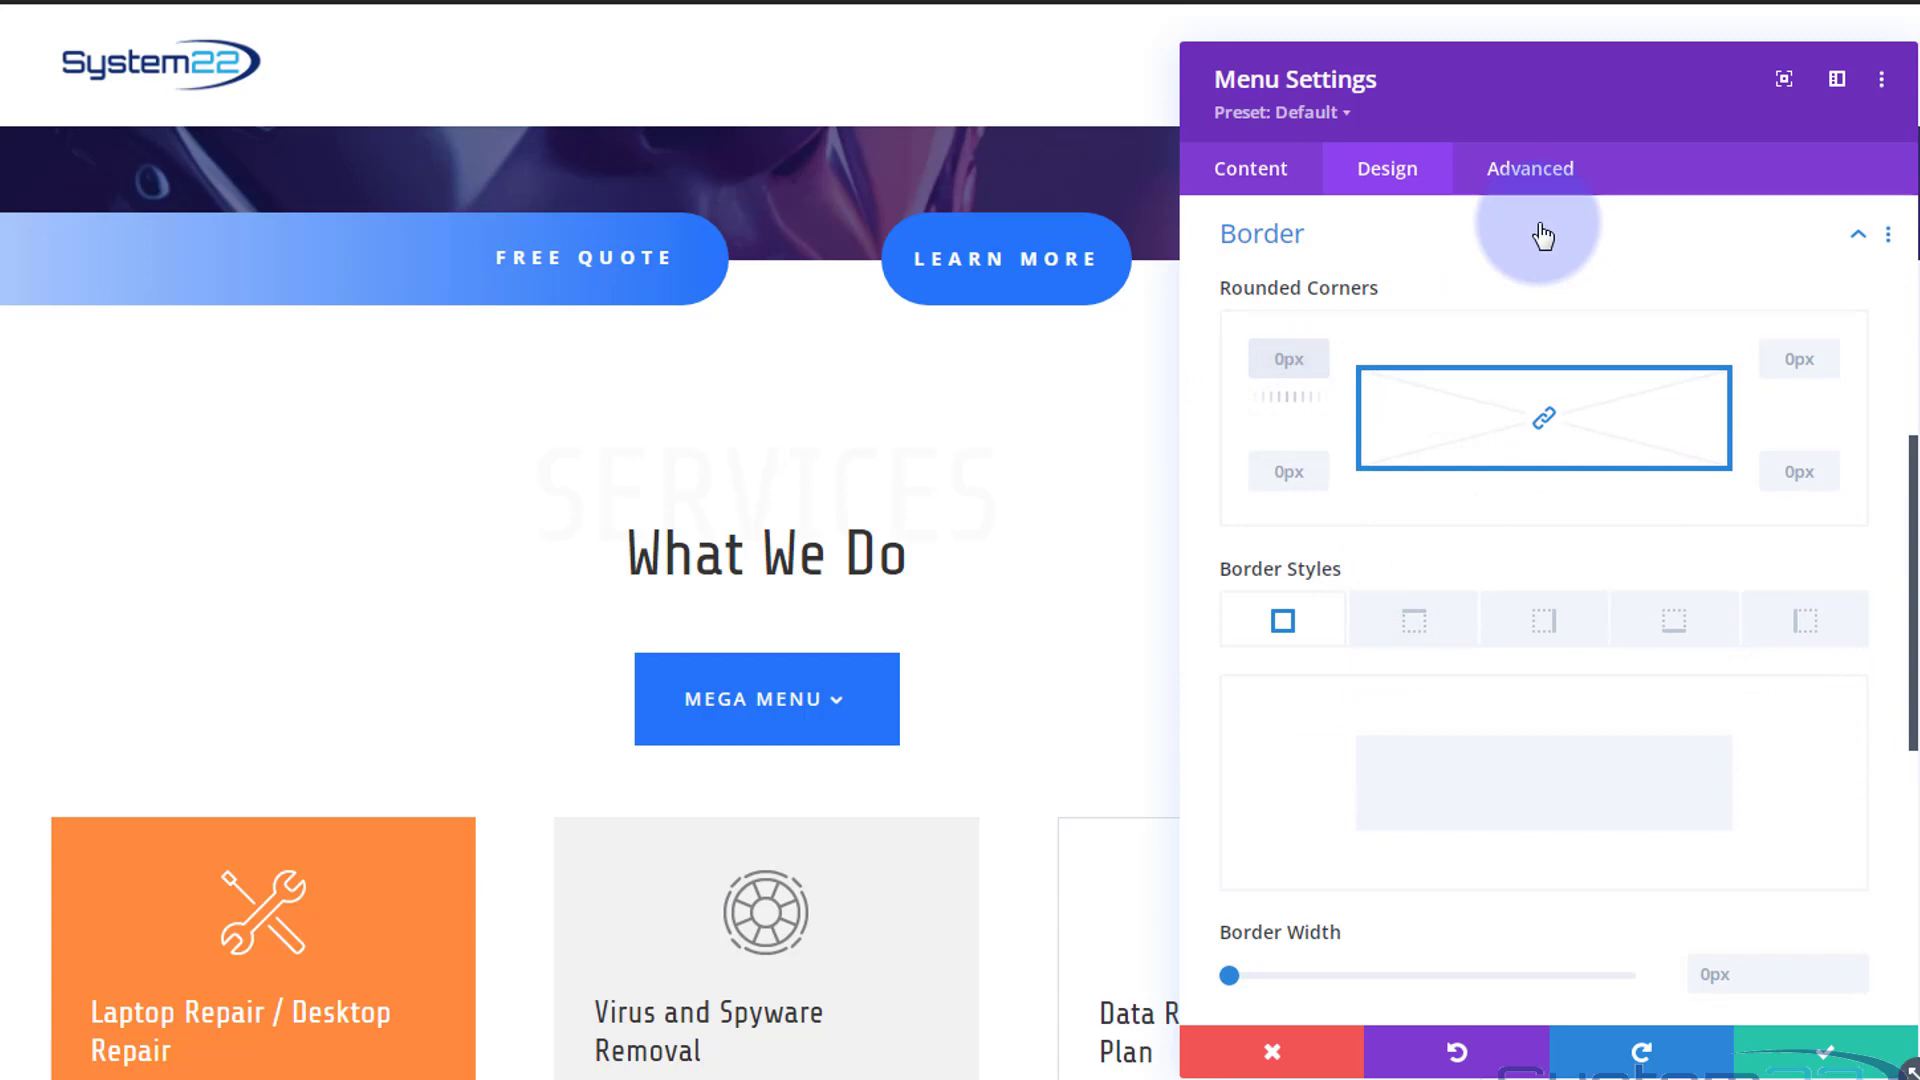
type("50")
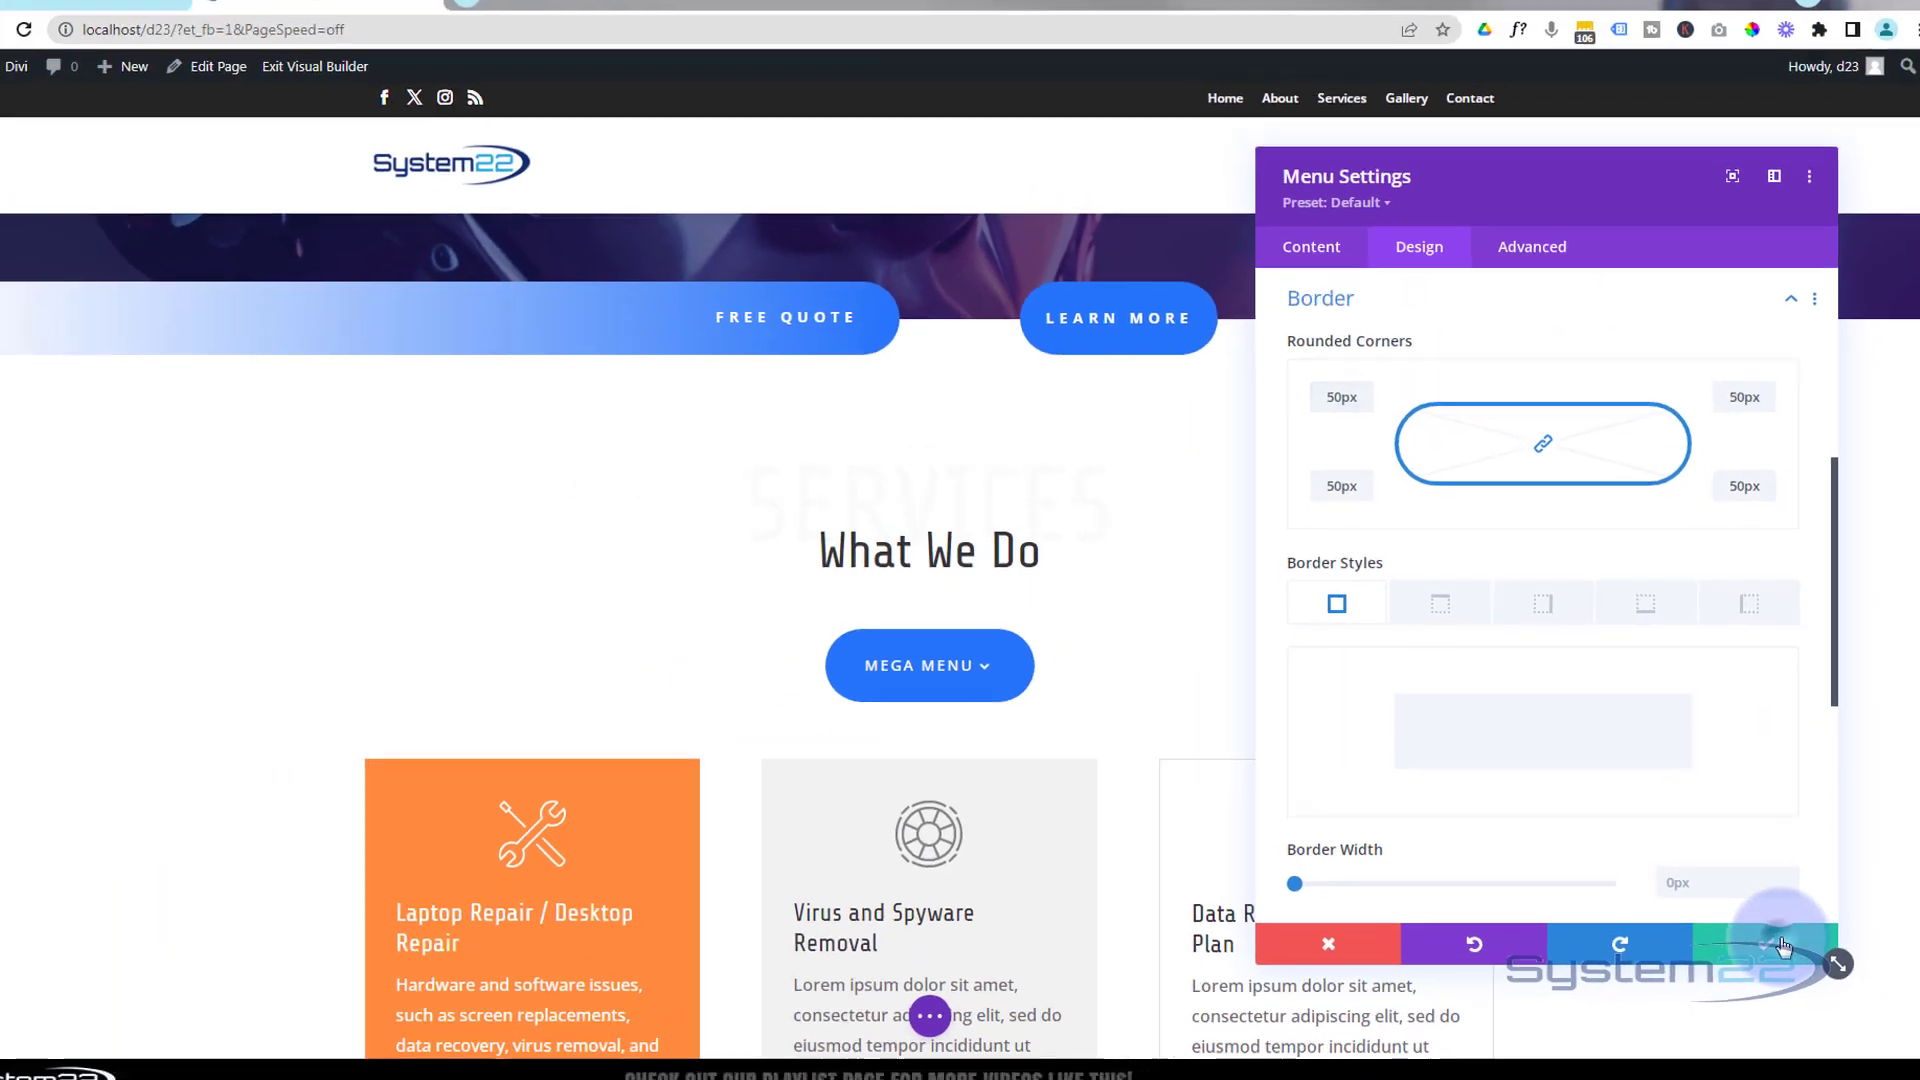
Step: Save the Menu module settings, then save the page changes
left_click(1779, 944)
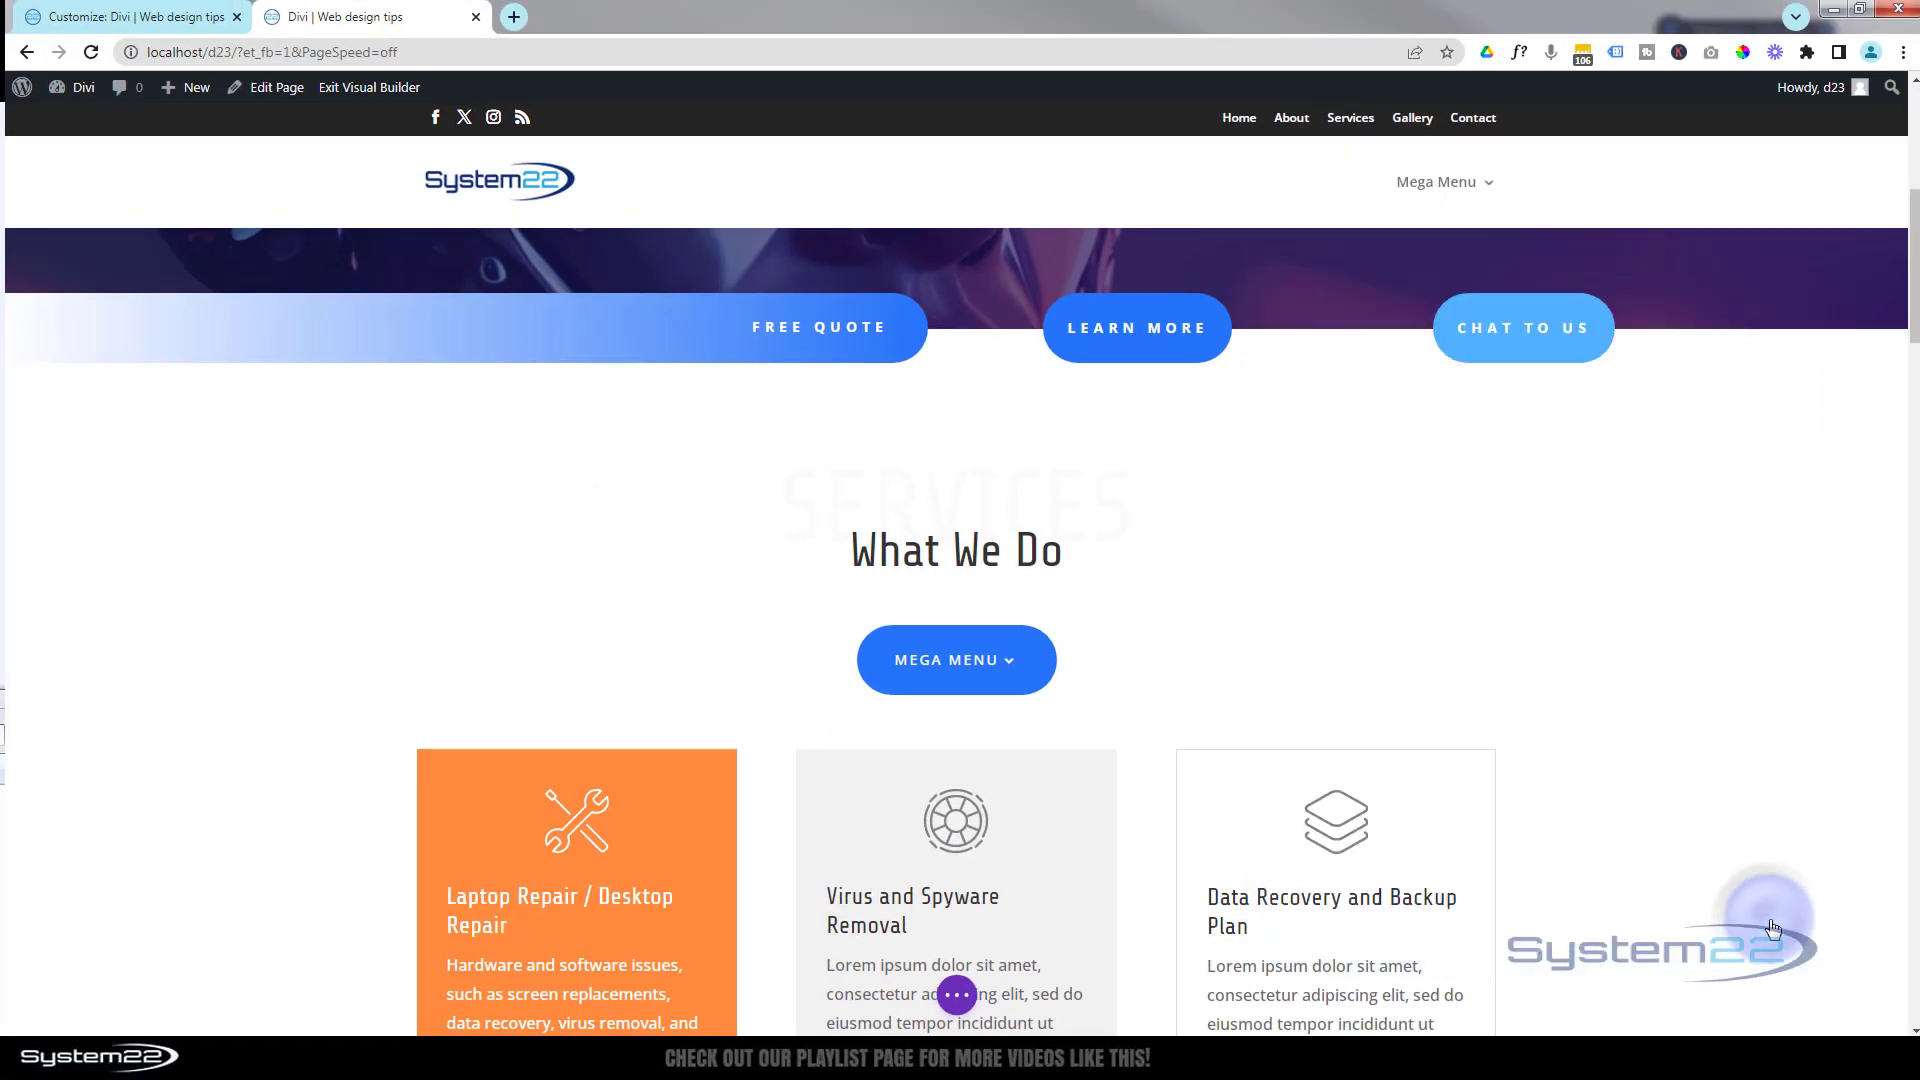
left_click(958, 995)
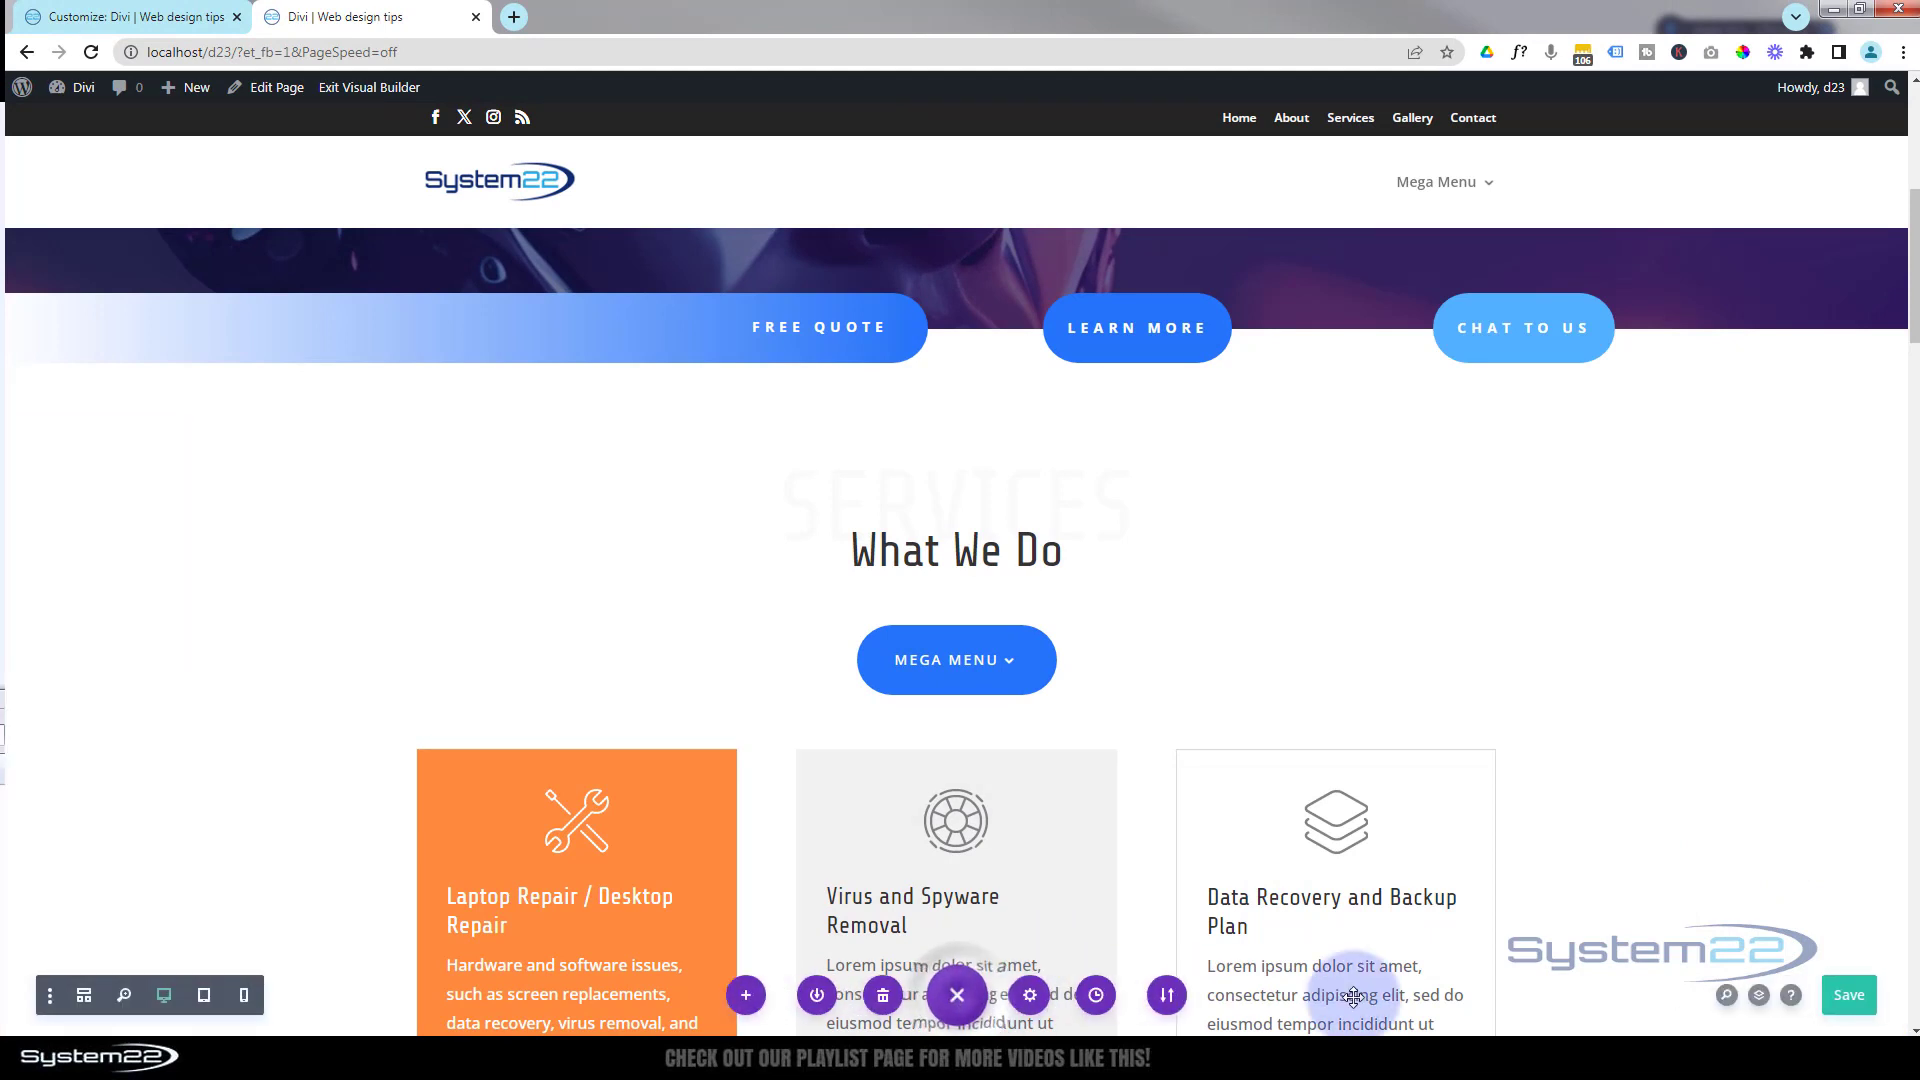
left_click(1858, 1000)
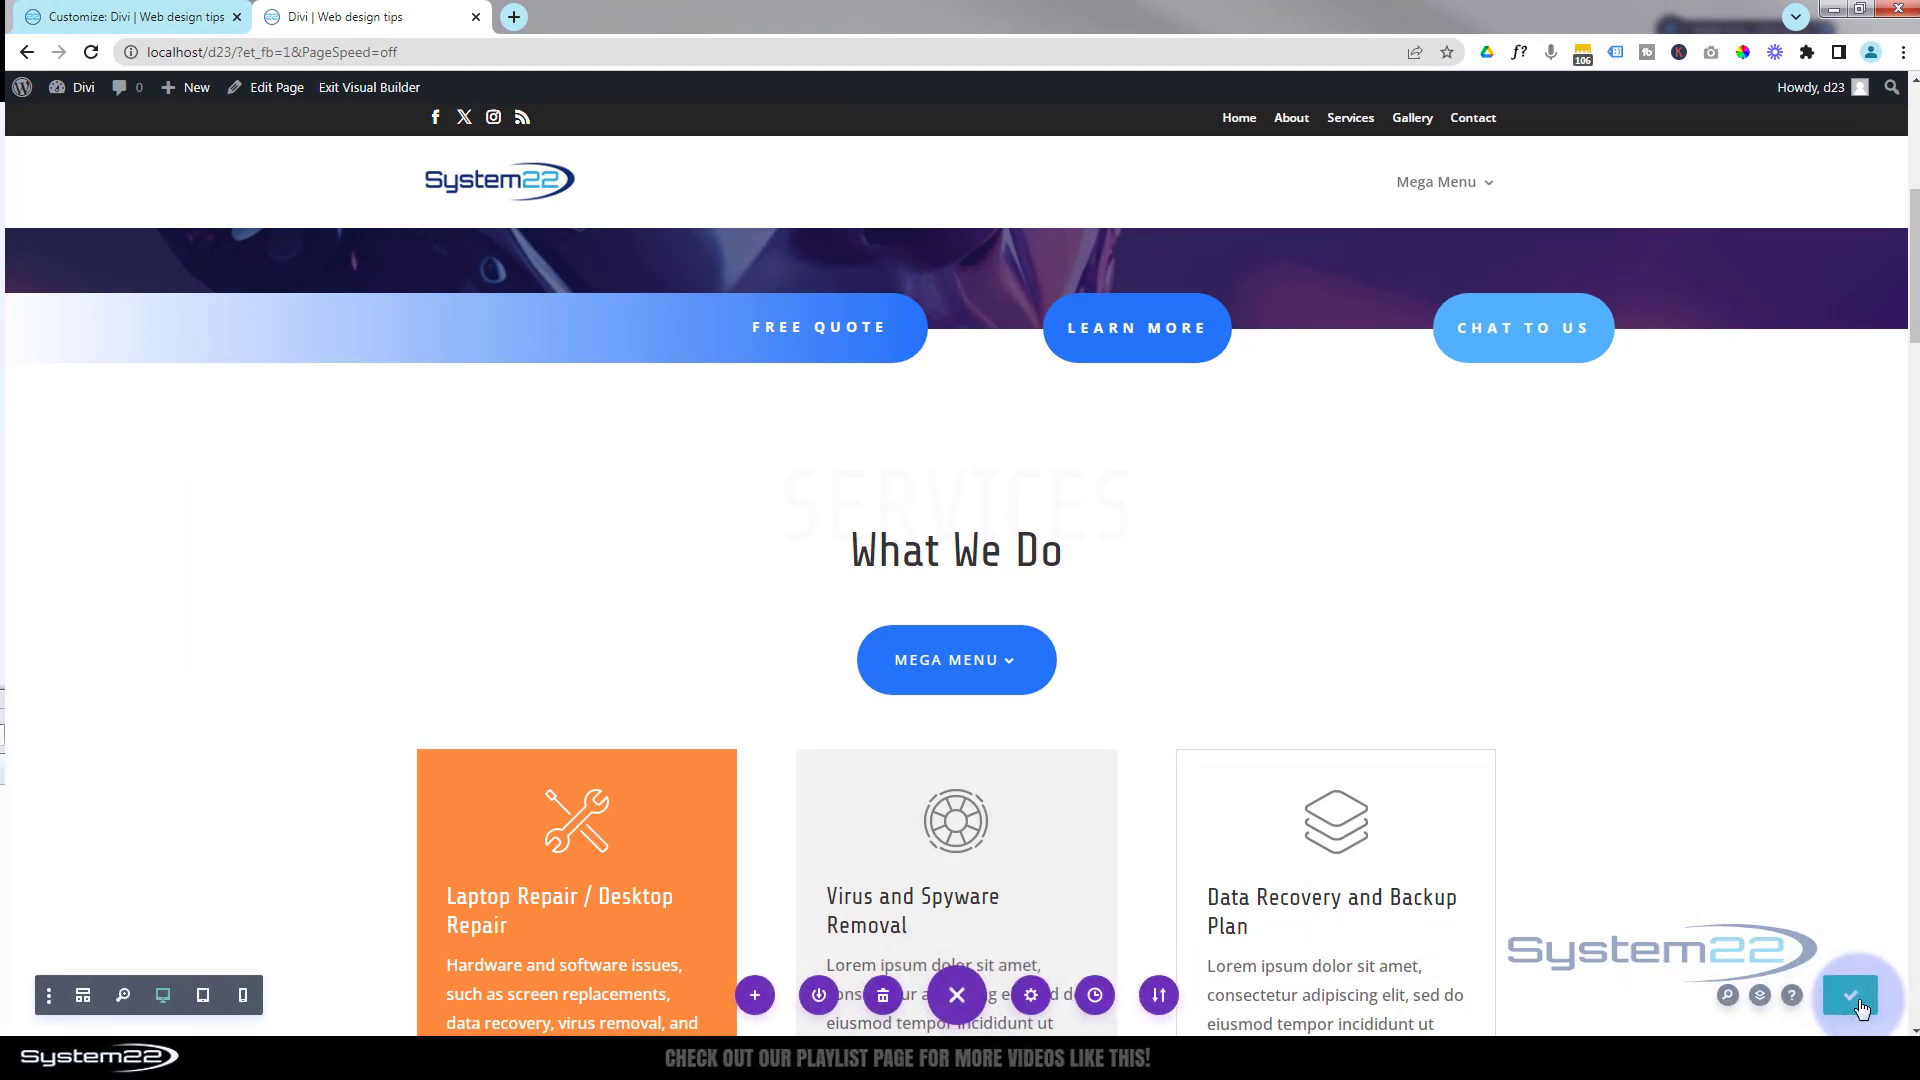
Step: Exit the Visual Builder and check that the pill-shaped MEGA MENU bar opens its four-column dropdown on the live homepage
left_click(391, 90)
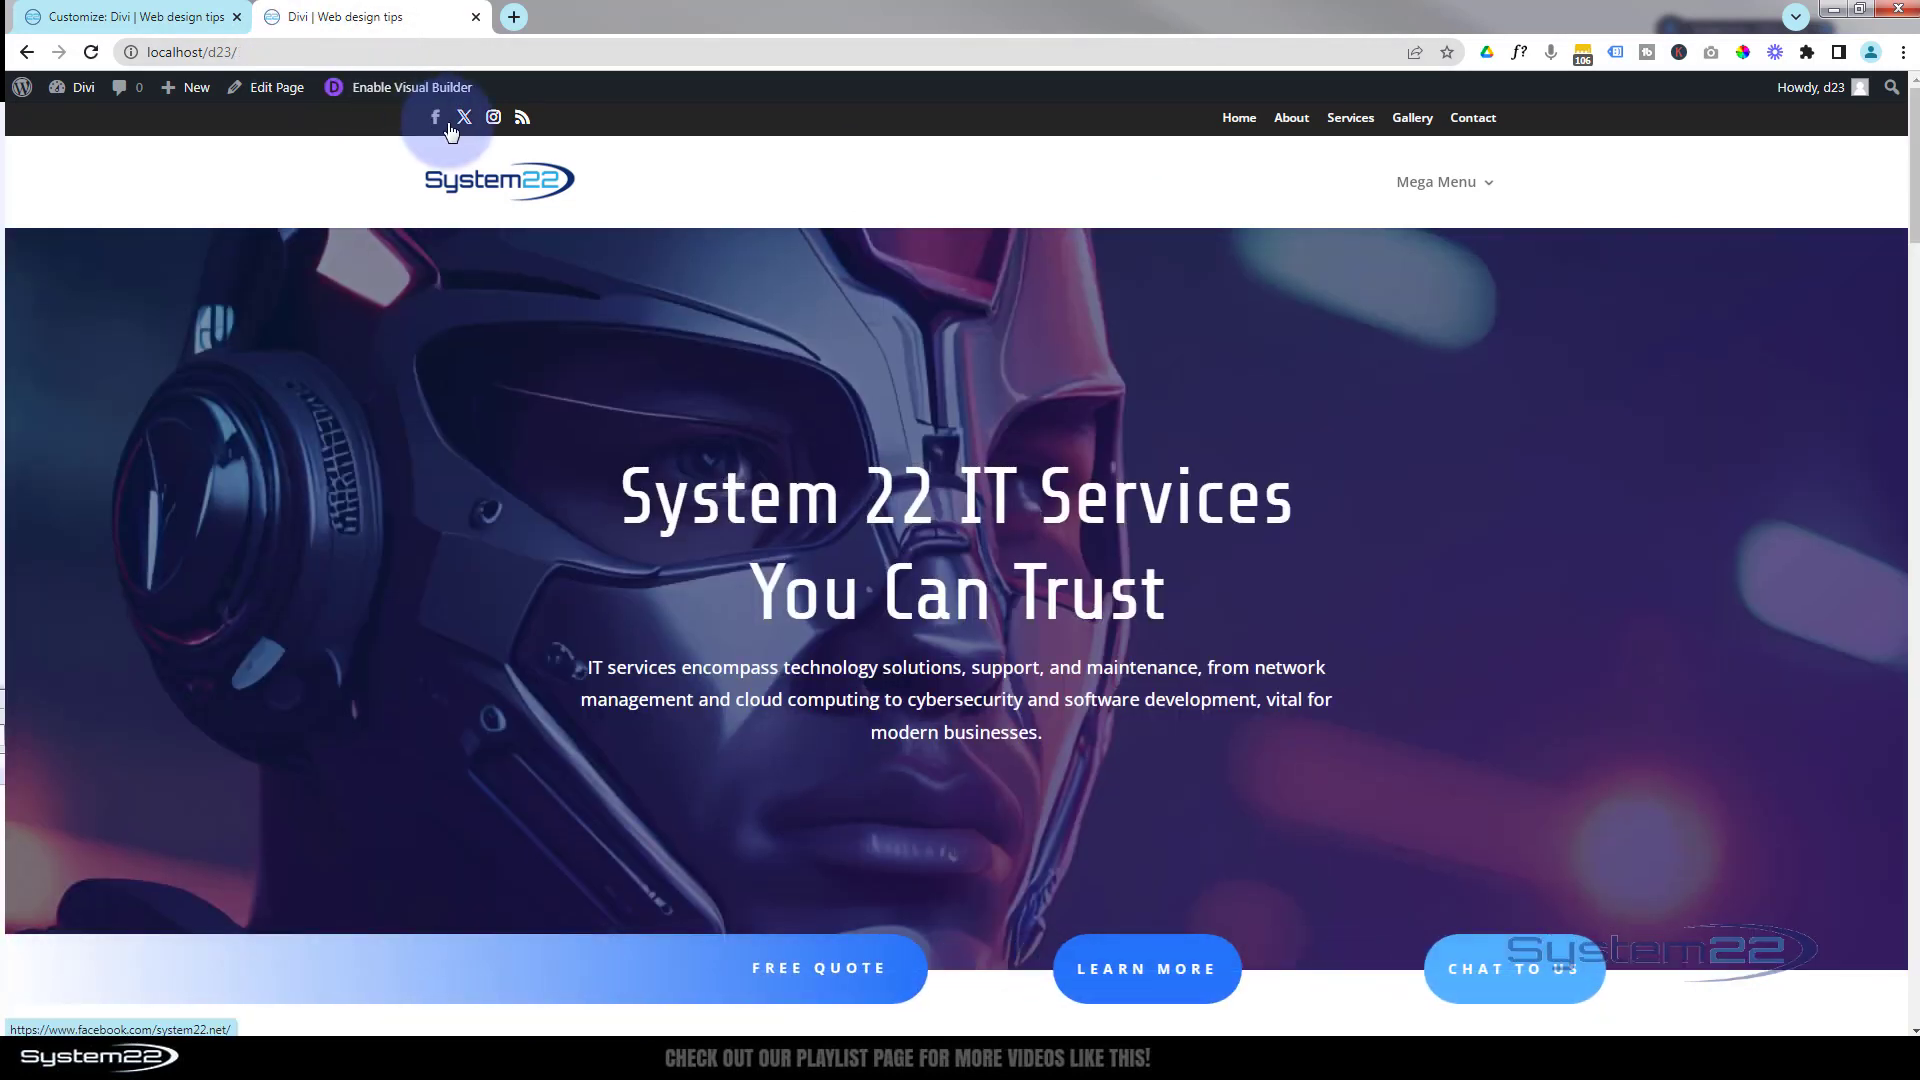
mouse_move(1429, 194)
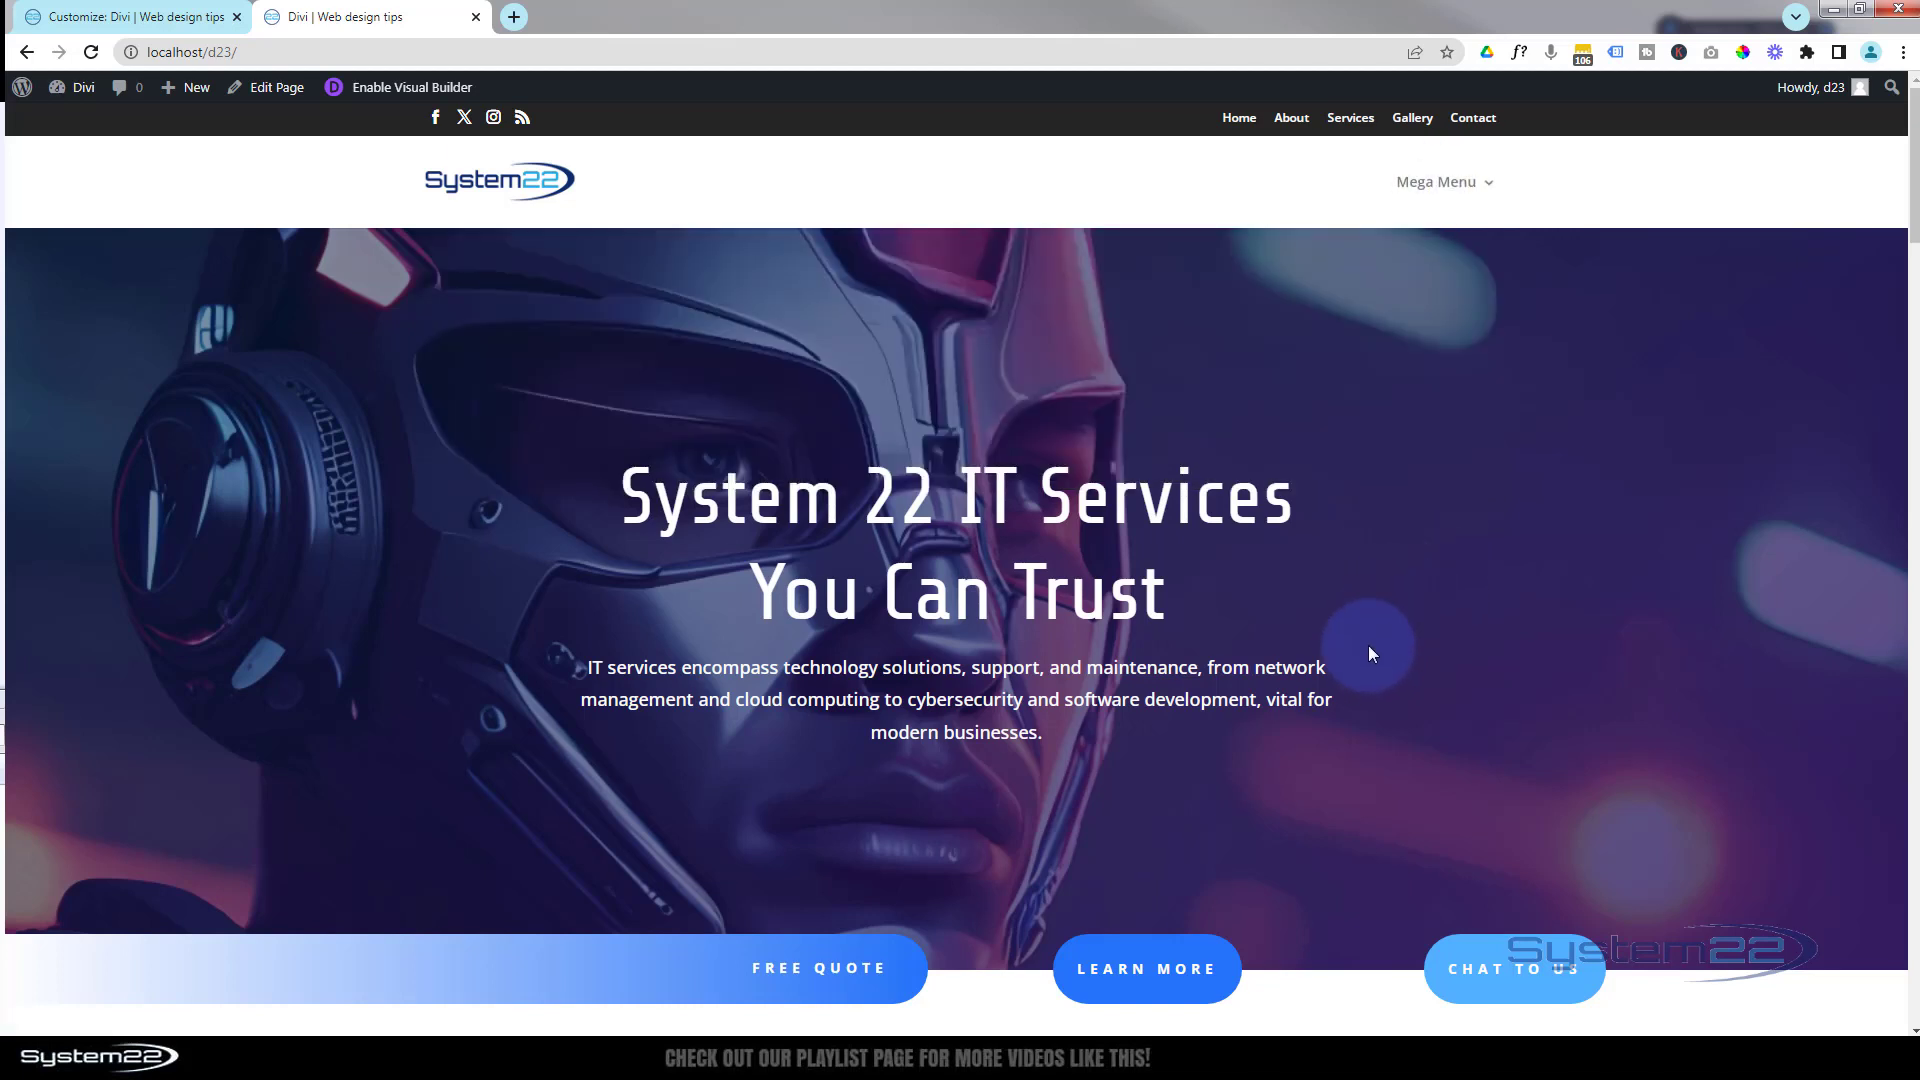
scroll(1368, 645, "down", 5)
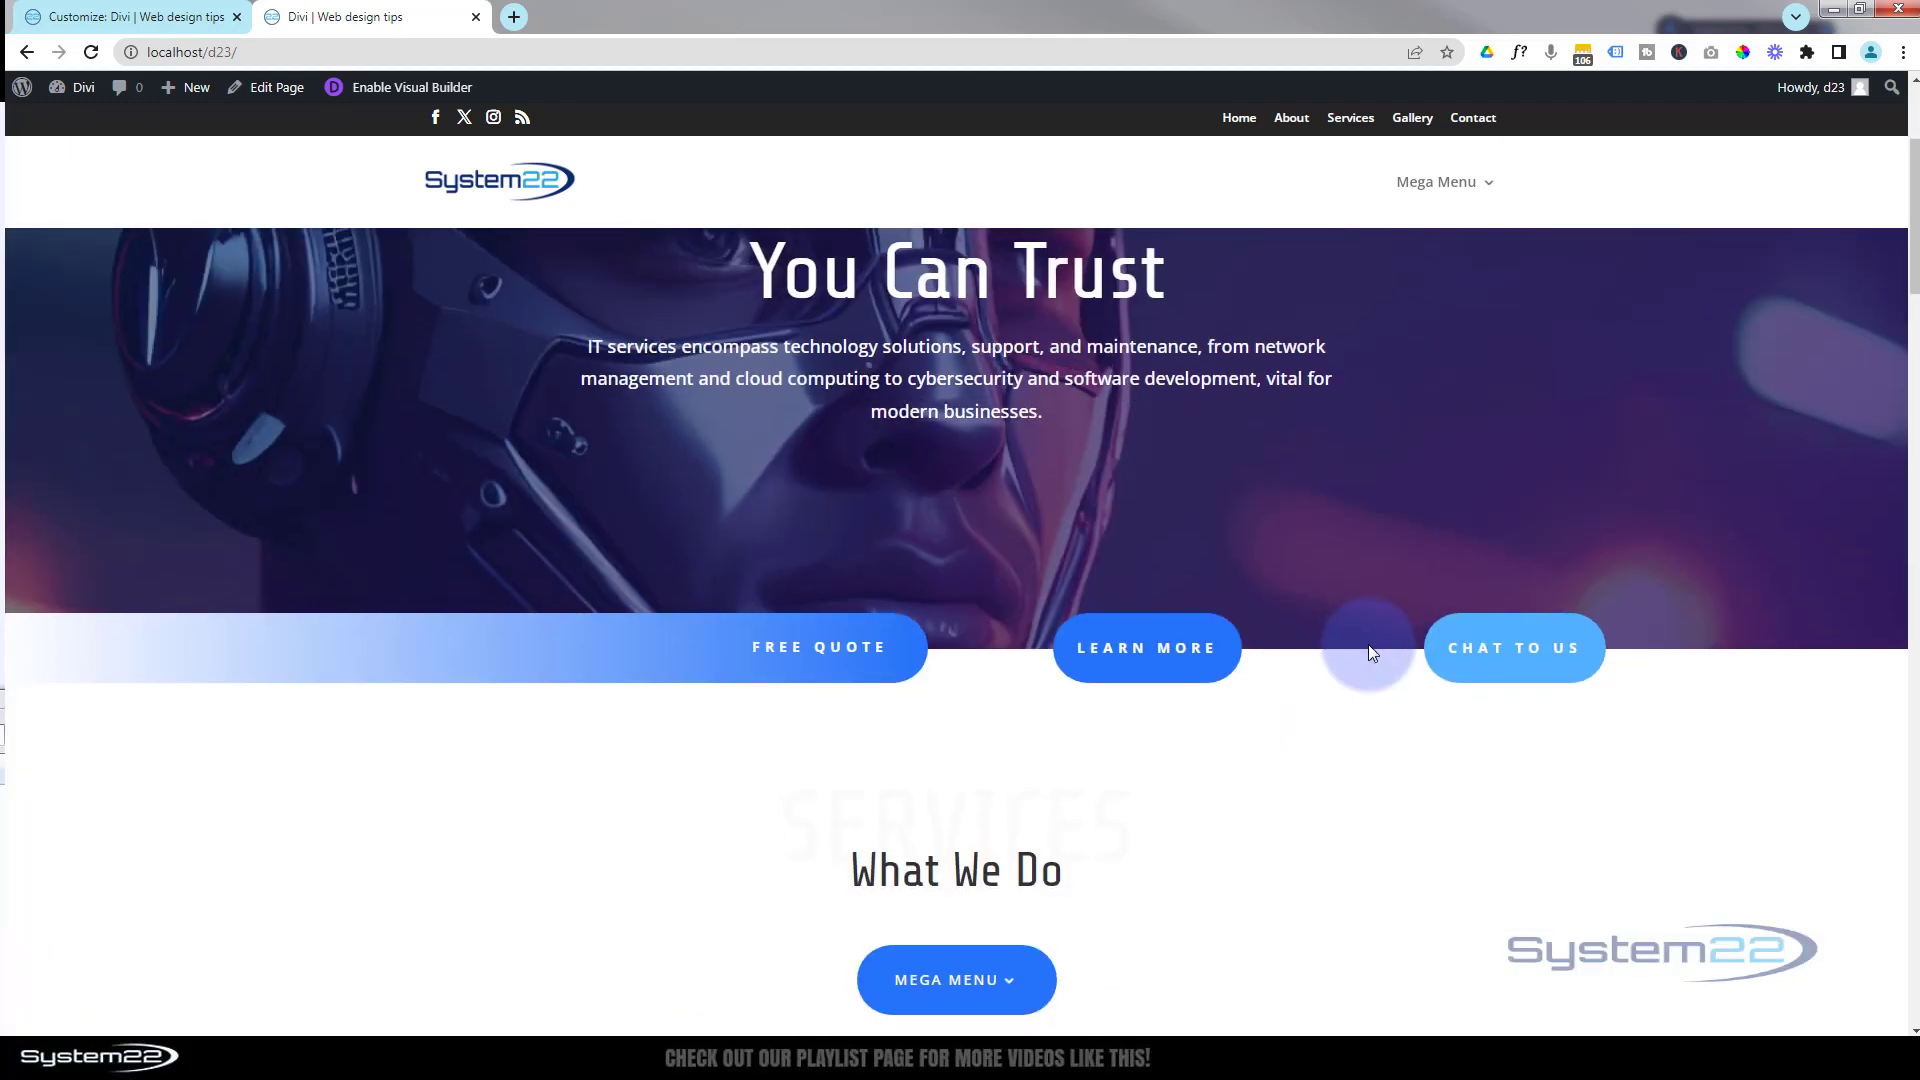
scroll(1371, 650, "down", 3)
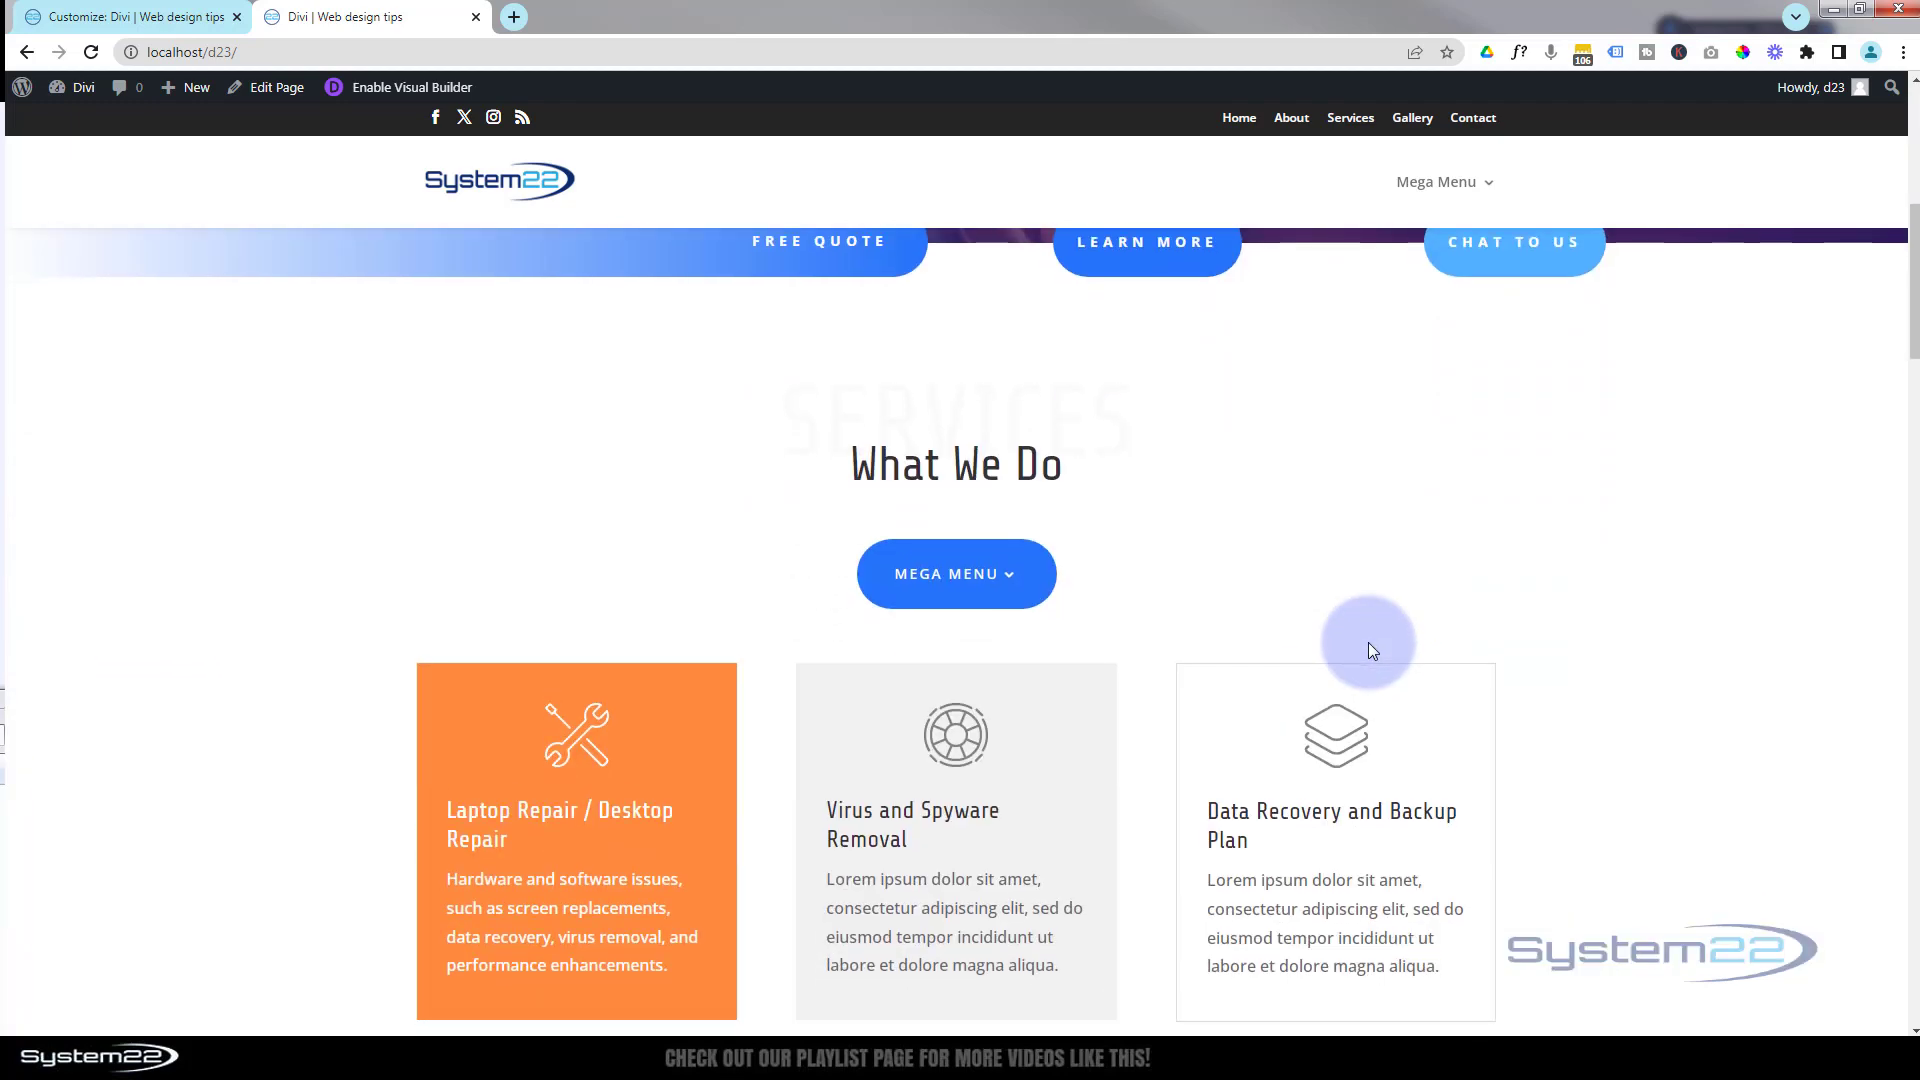
left_click(985, 504)
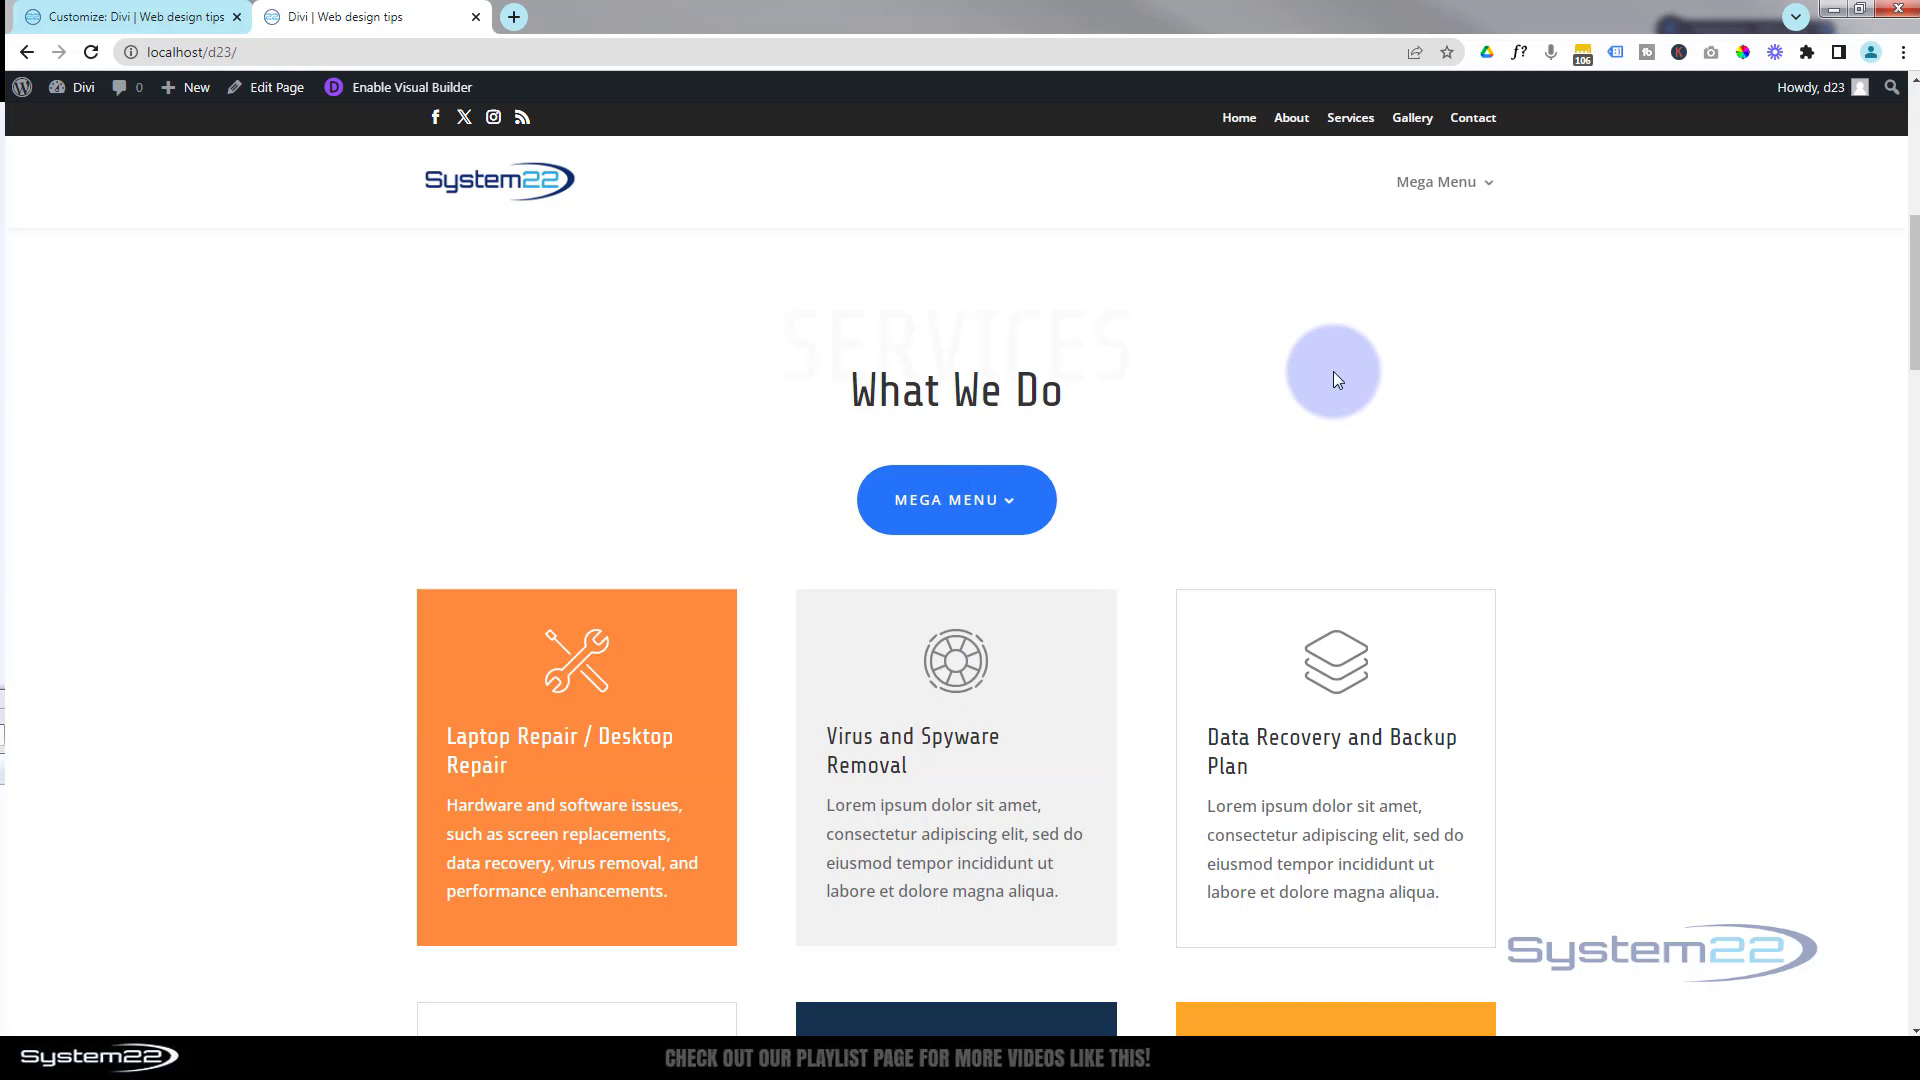
mouse_move(949, 503)
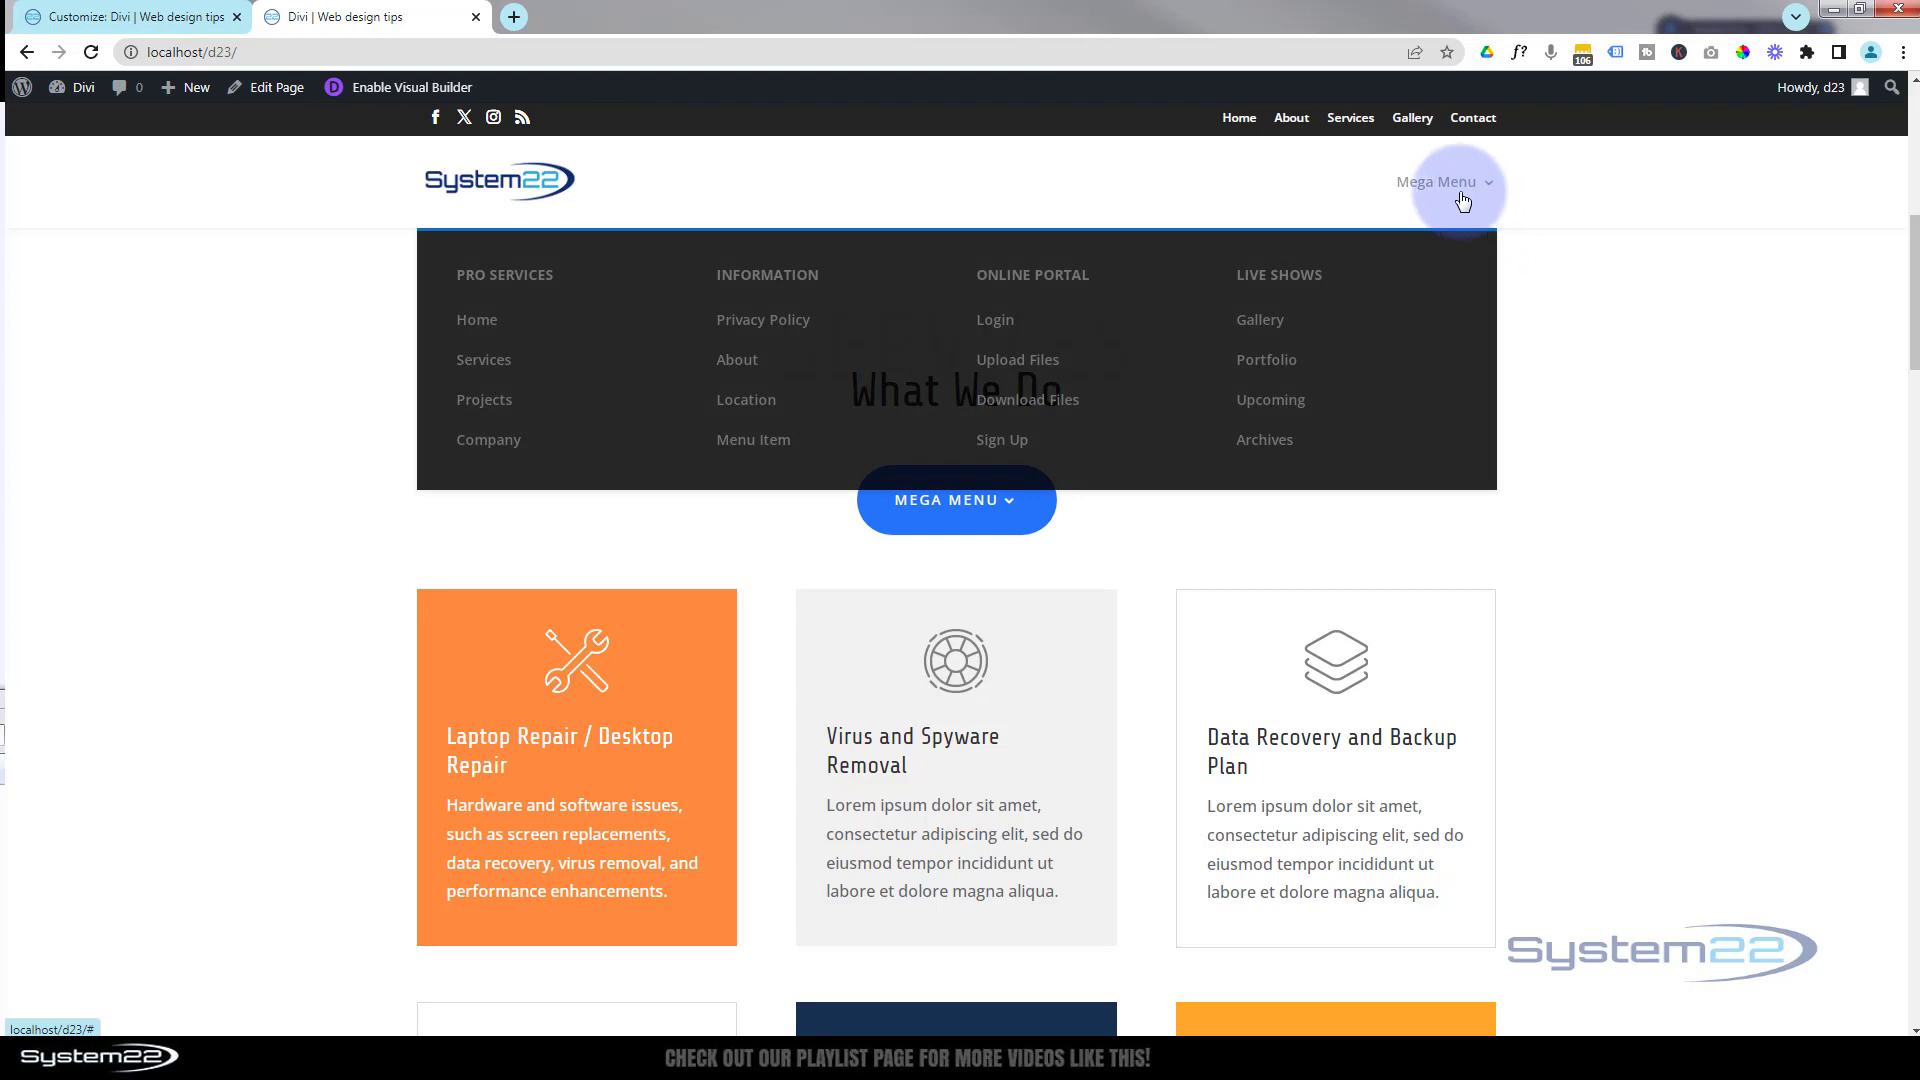
scroll(1612, 460, "down", 2)
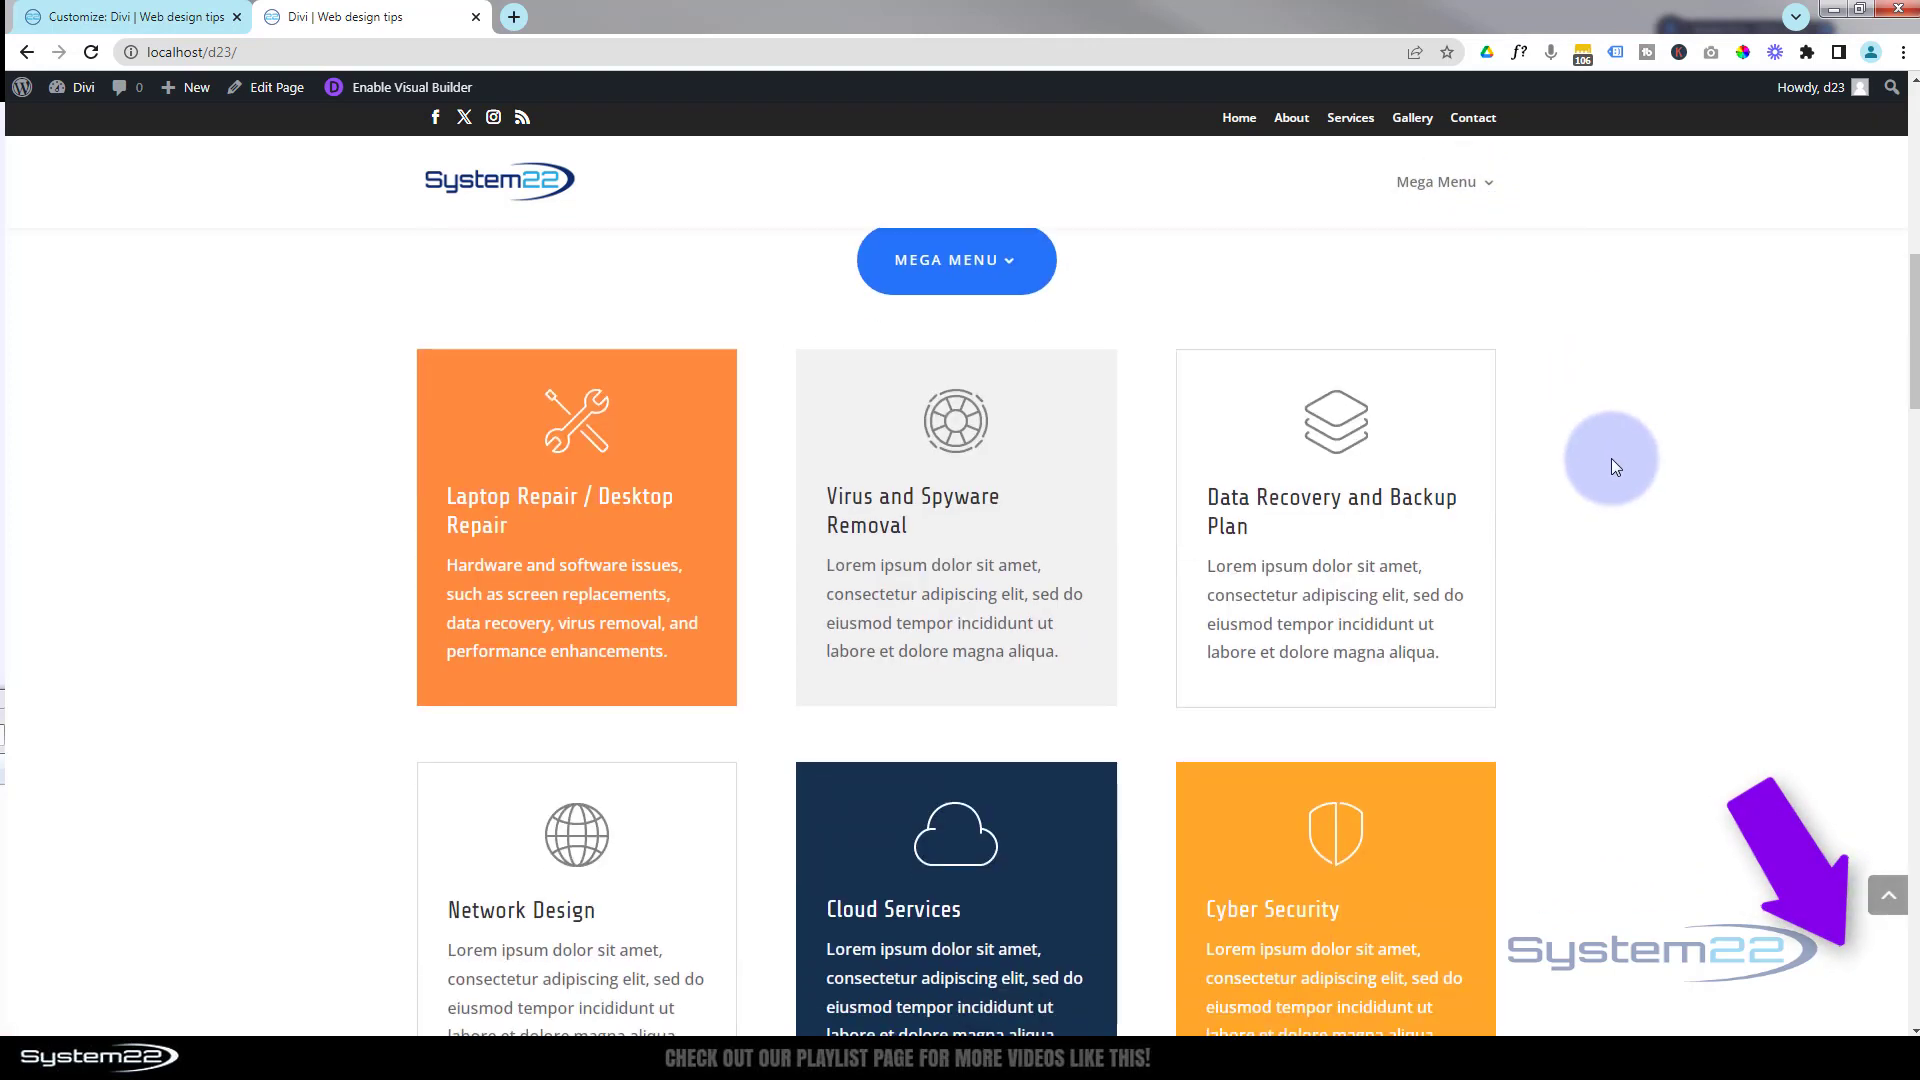
scroll(1611, 457, "up", 2)
mouse_move(1018, 428)
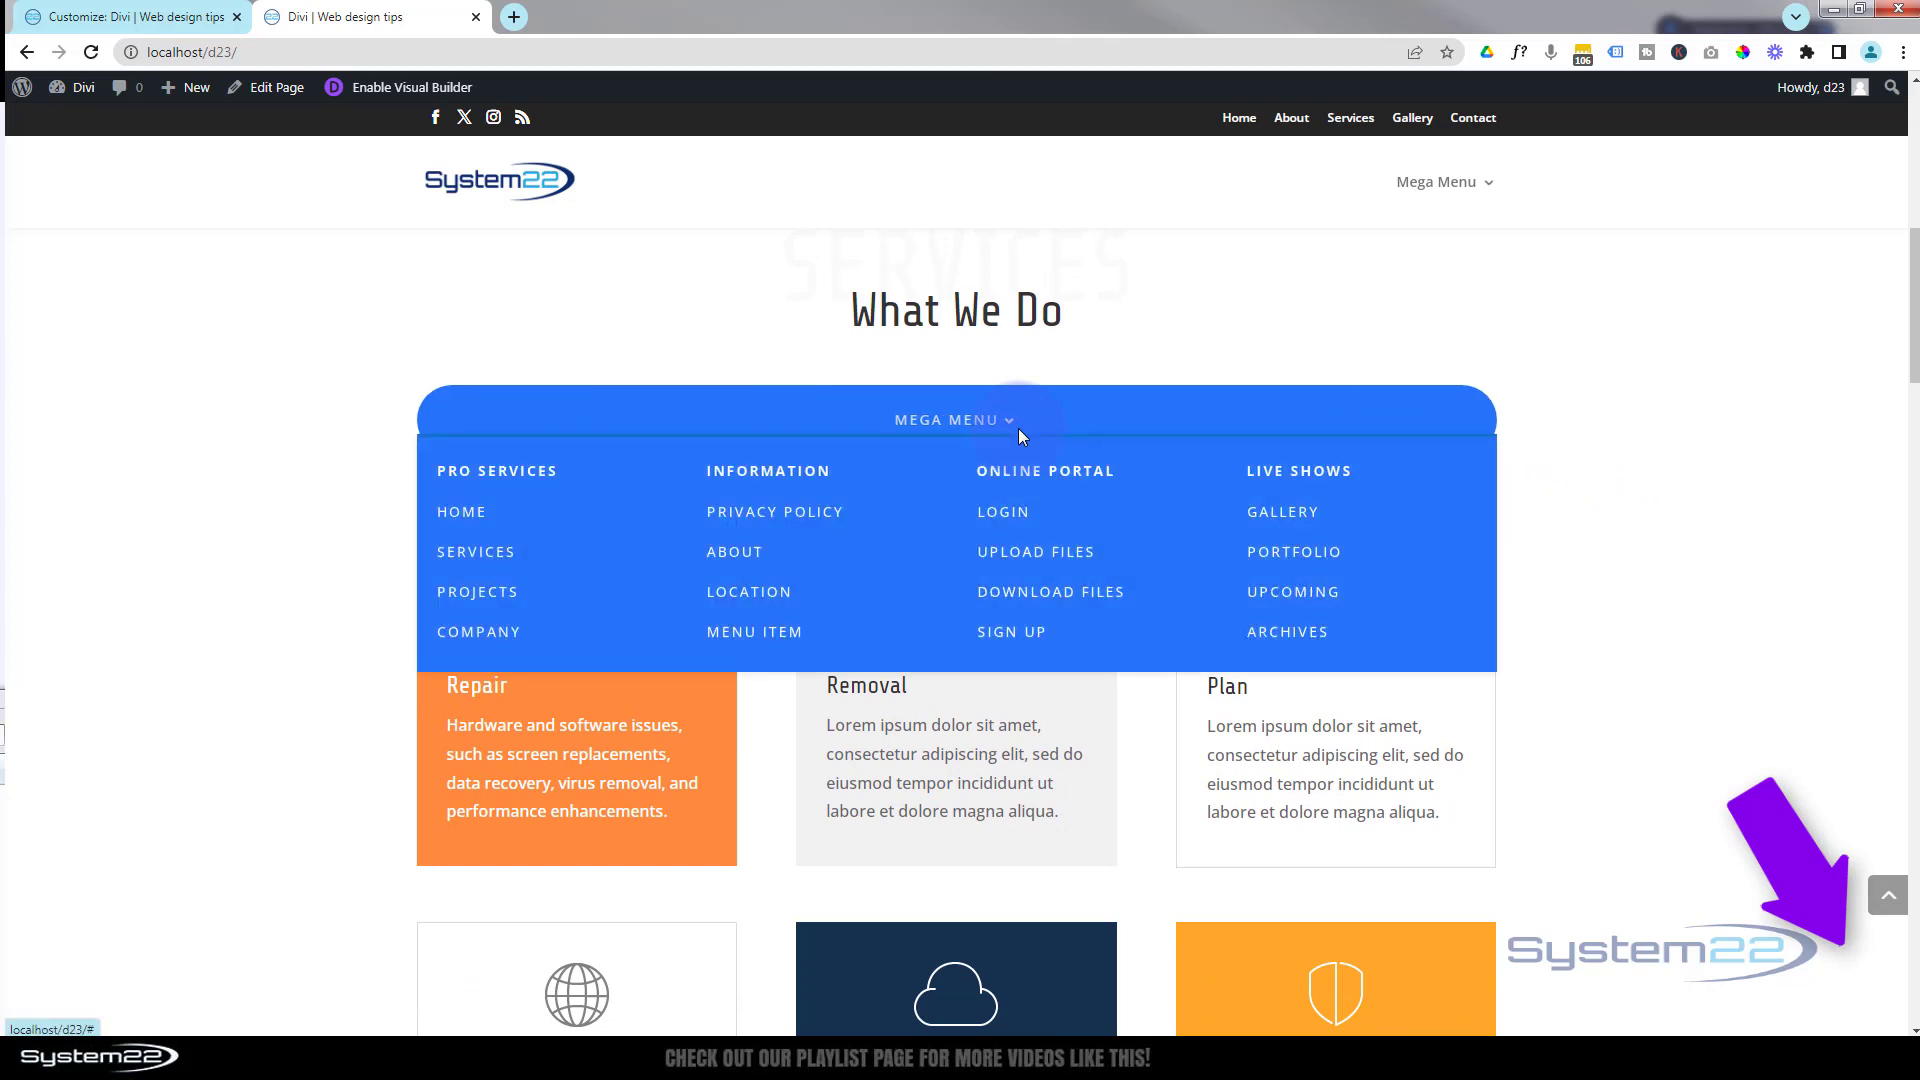
left_click(1889, 895)
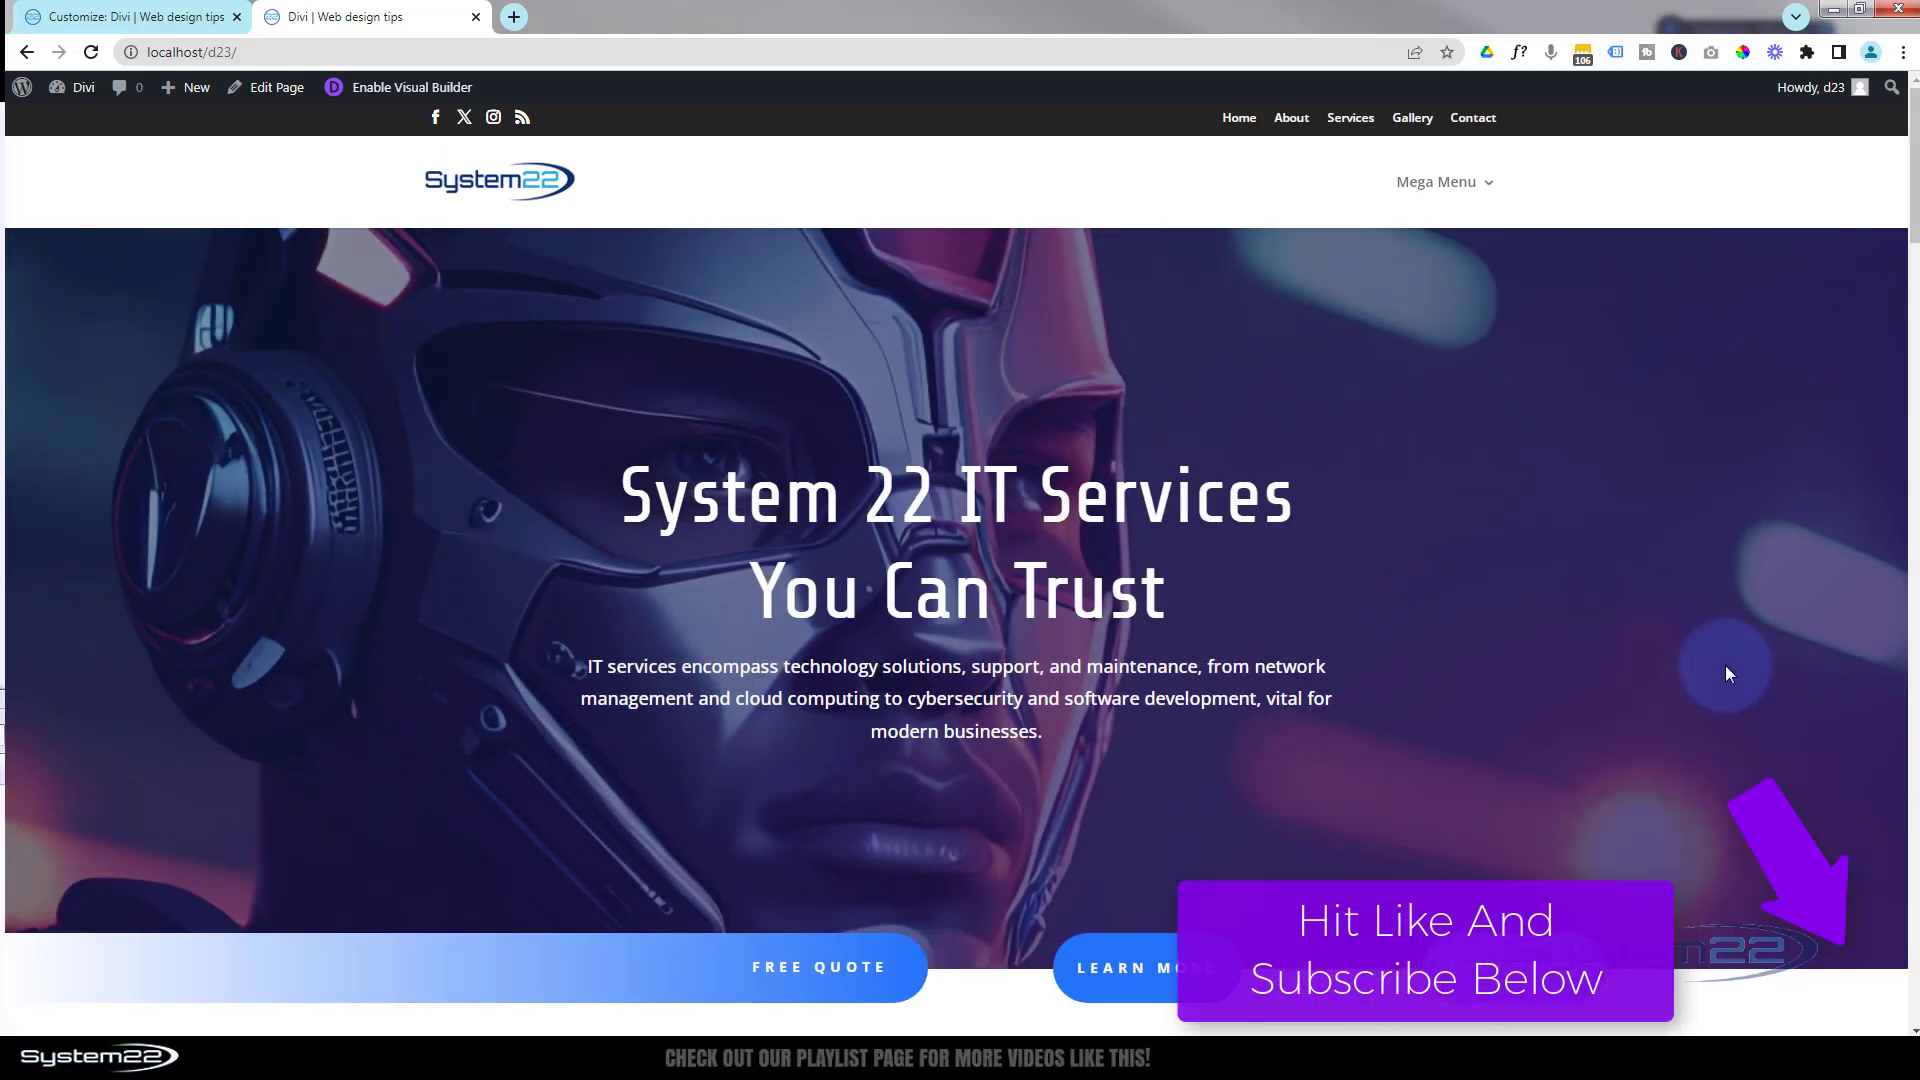